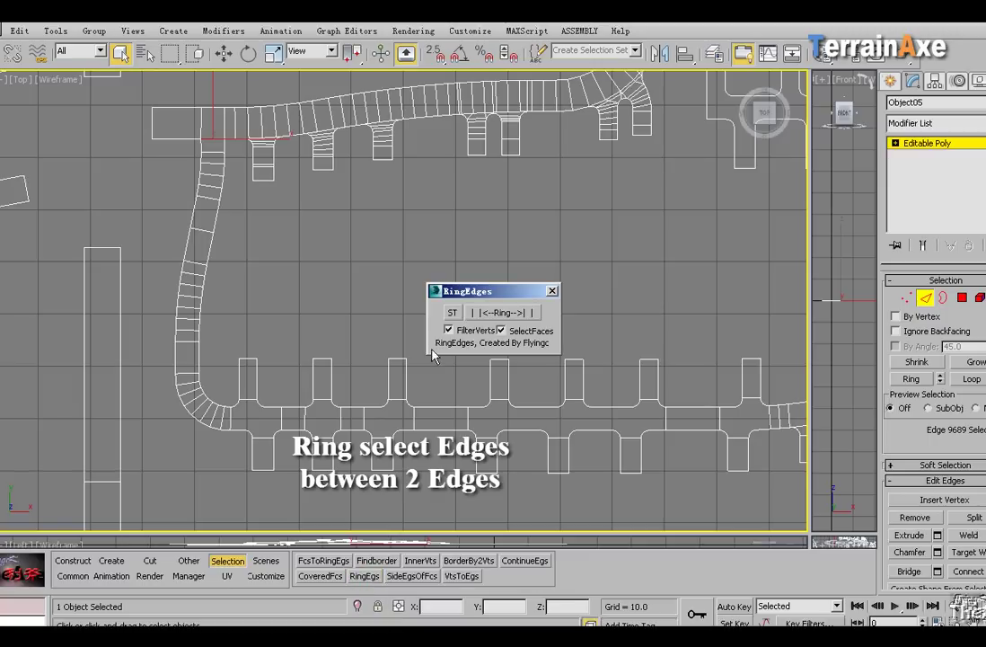
Turn off FilterVerts and SelectFaces in RingEdges and ring-select the road edges between the two chosen edges
left_click(447, 331)
left_click(503, 314)
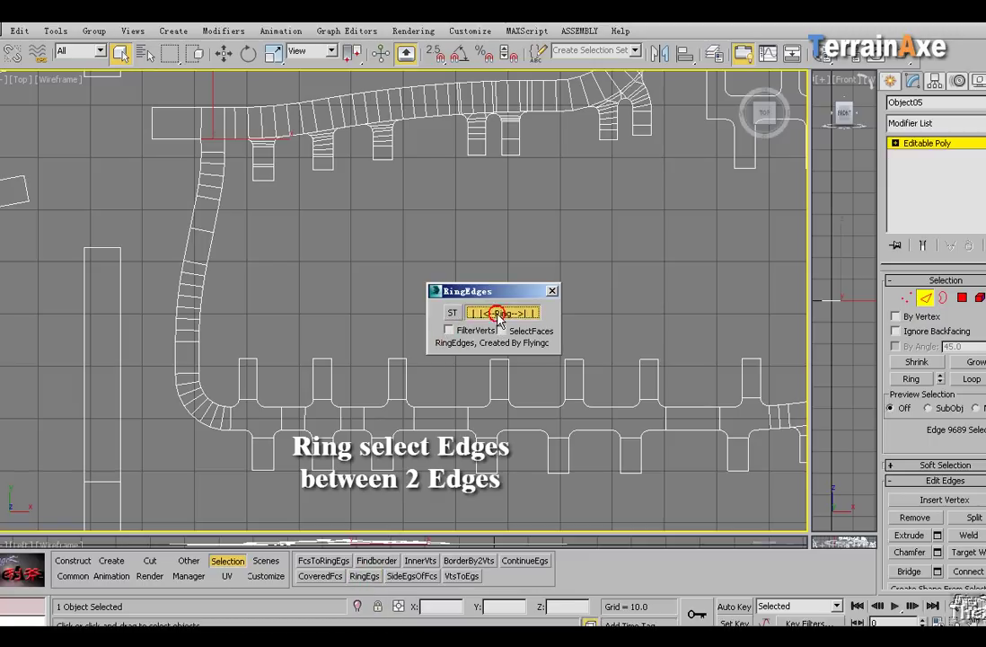
left_click(480, 333)
key("ctrl+z")
left_click(496, 317)
middle_click_drag(517, 364, 67, 512)
scroll(152, 407, "down", 3)
scroll(347, 469, "up", 1)
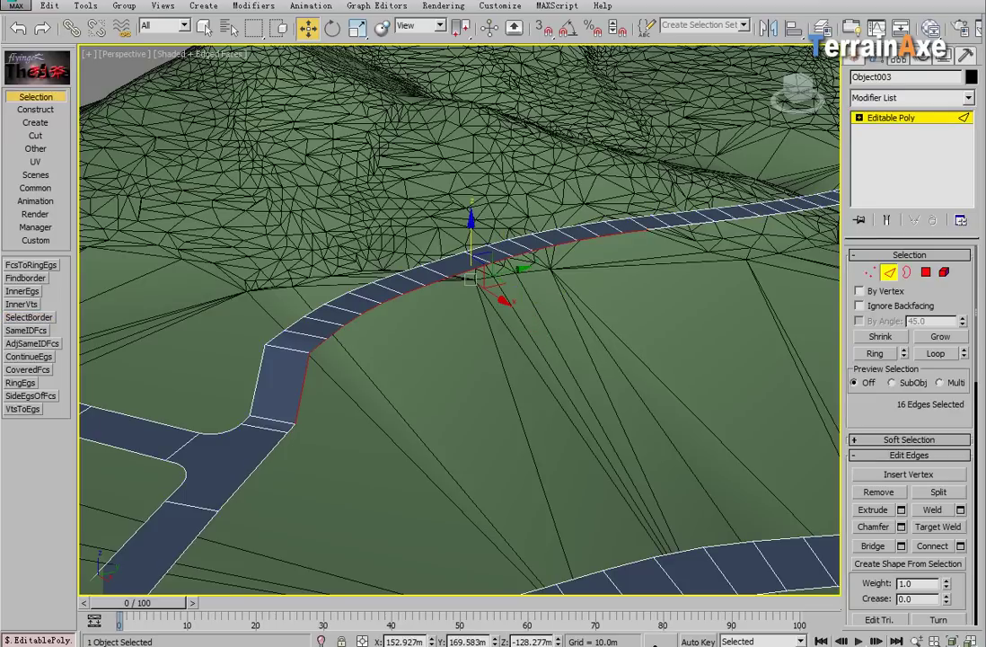
Smooth the selected run of road edges near the junction linearly with SMRoad(Linear)
left_click(36, 109)
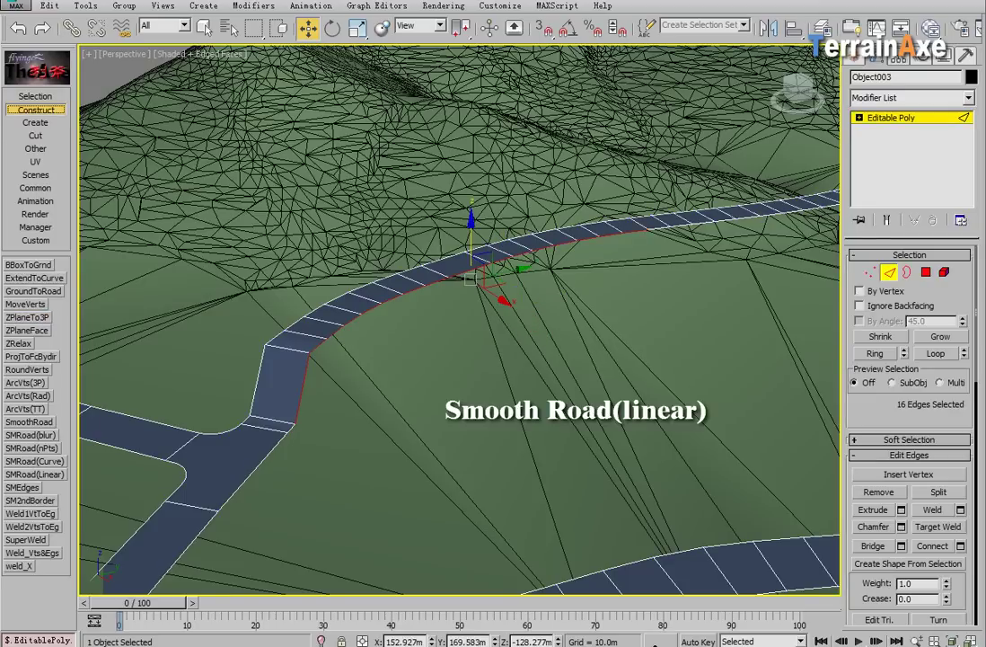
left_click(35, 473)
middle_click_drag(503, 359, 393, 294, "alt")
middle_click_drag(521, 270, 539, 269, "alt")
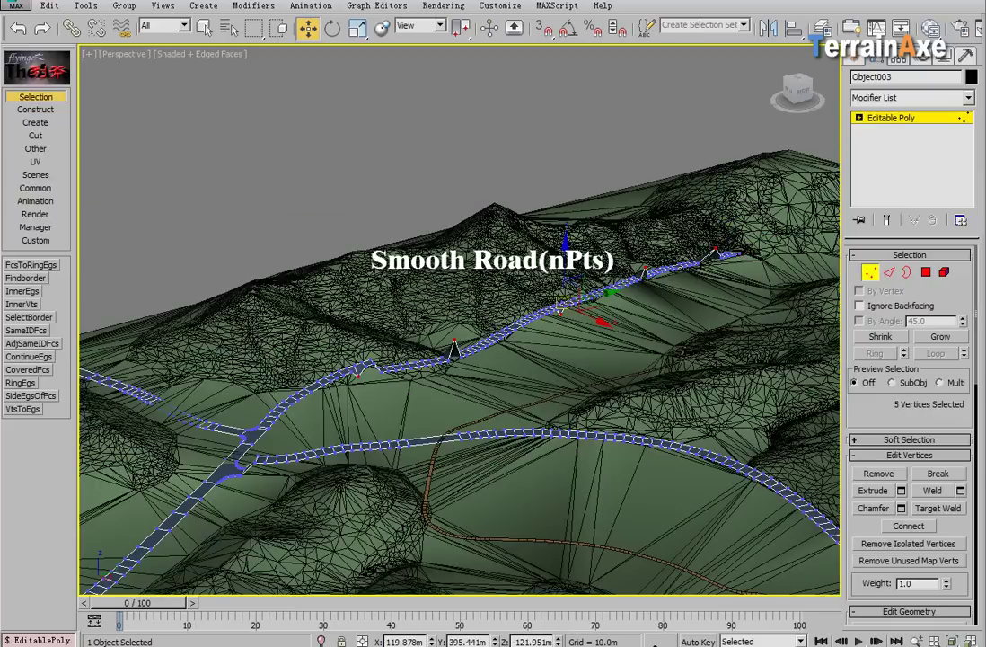
Smooth the long spiked road along its selected side edges through the five selected points with SMRoad(nPts)
left_click(889, 272)
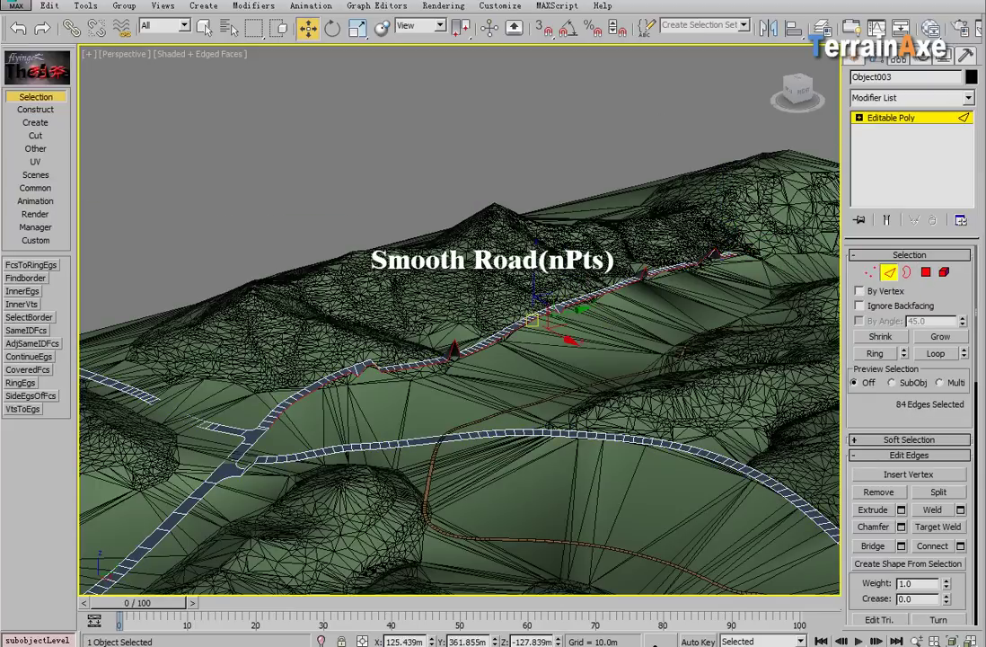
left_click(35, 109)
left_click(32, 447)
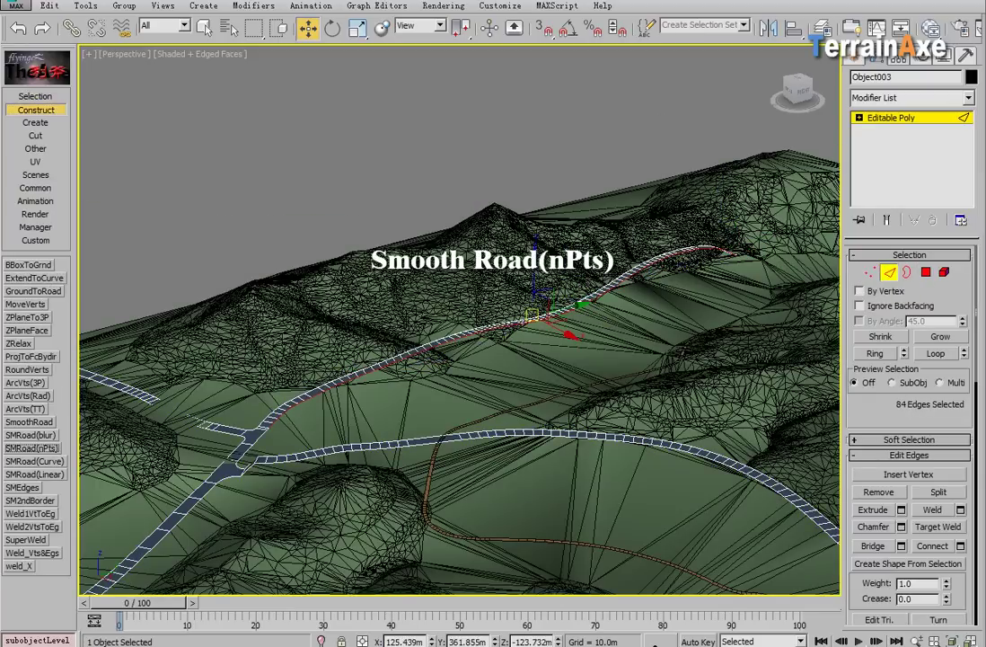
middle_click_drag(485, 314, 529, 270, "alt")
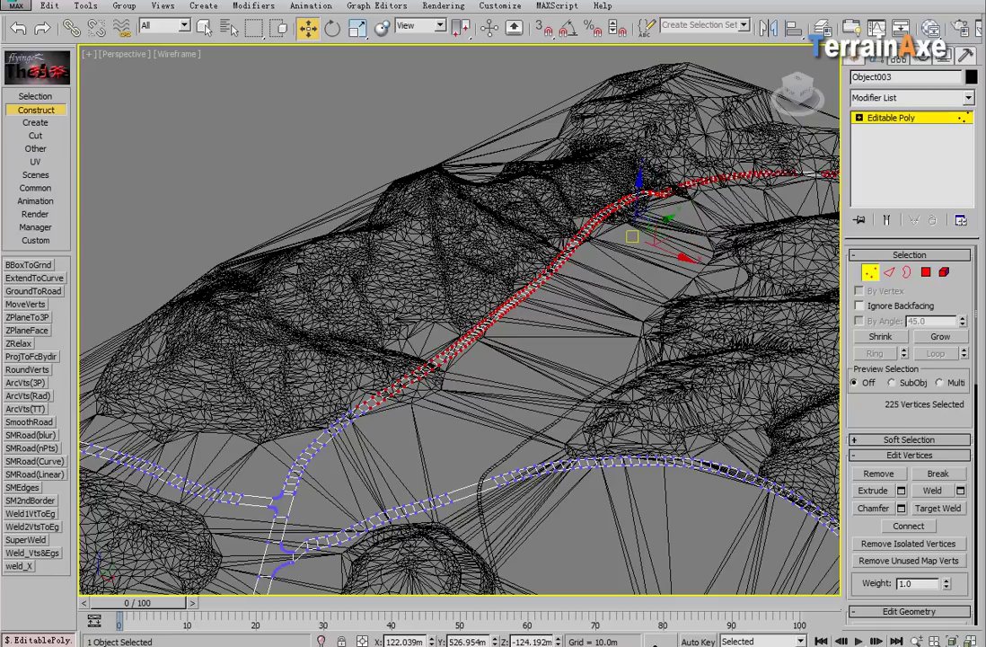
Add the road's near-end vertices to the selection and cover them onto the green terrain surface with MoveVerts
left_click_drag(243, 346, 385, 490, "ctrl")
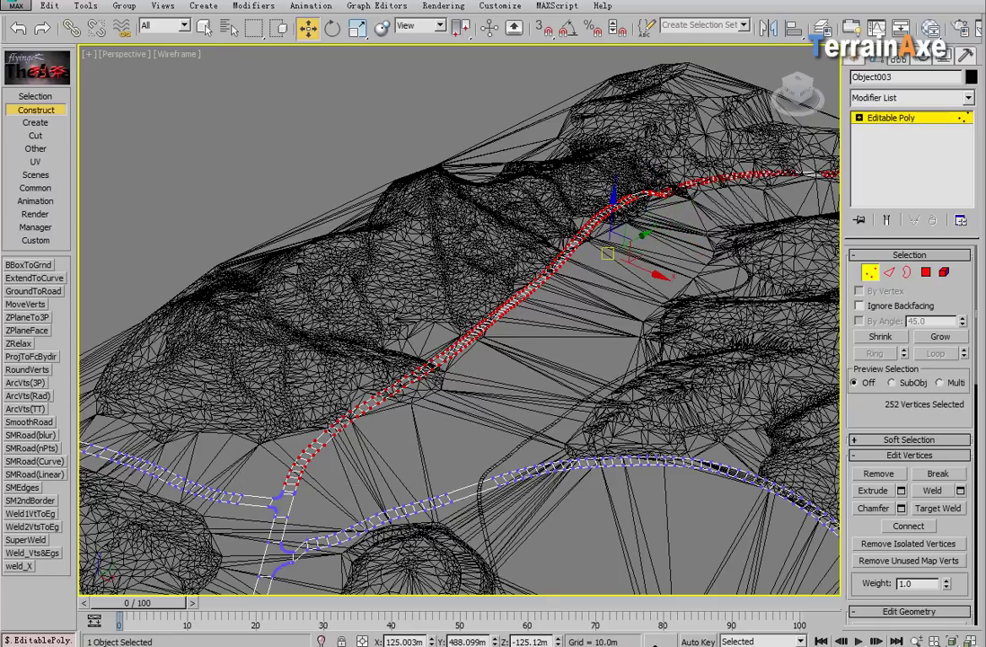
middle_click_drag(395, 431, 292, 507)
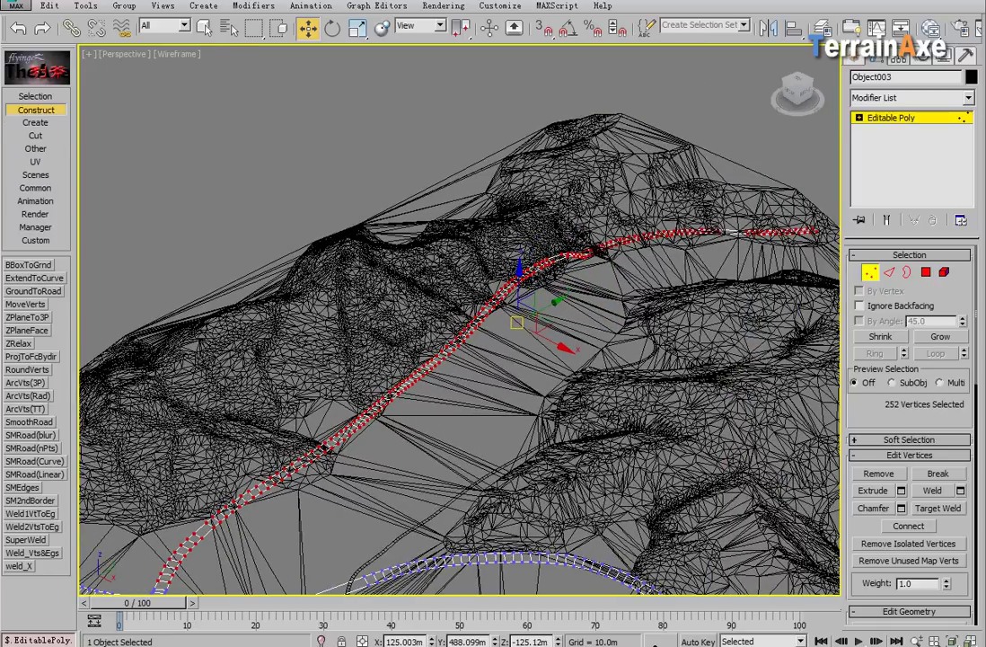
left_click(25, 304)
left_click_drag(490, 211, 265, 106)
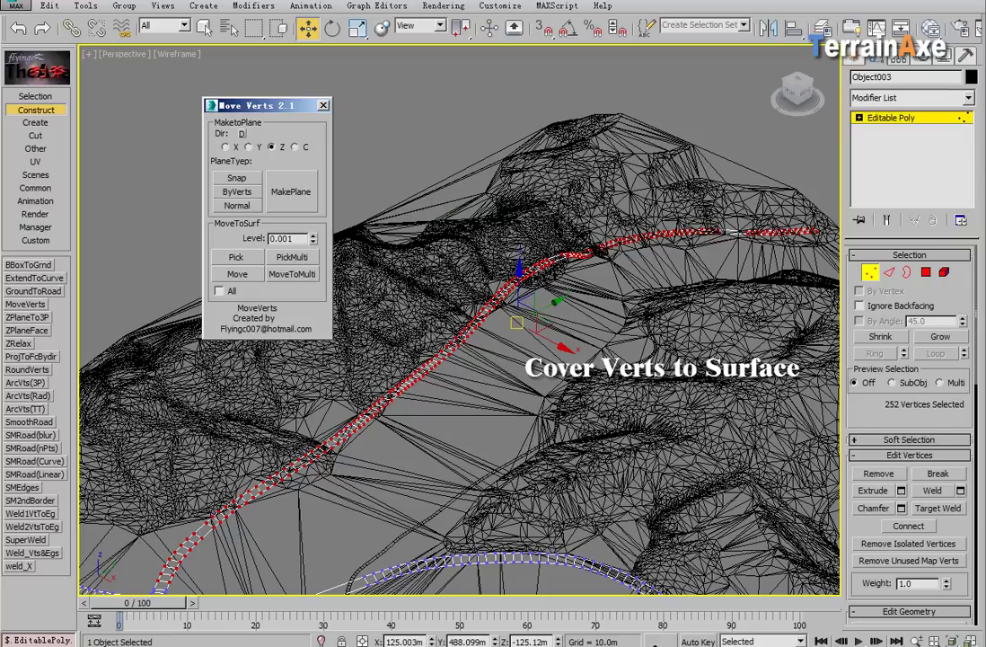
left_click(236, 257)
key("F3")
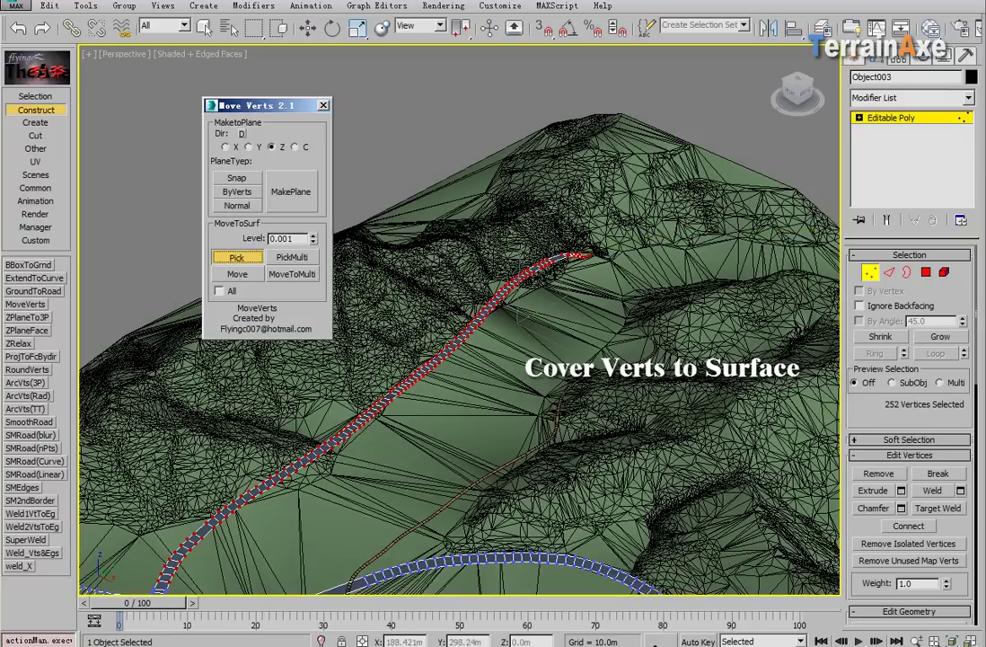
left_click(408, 512)
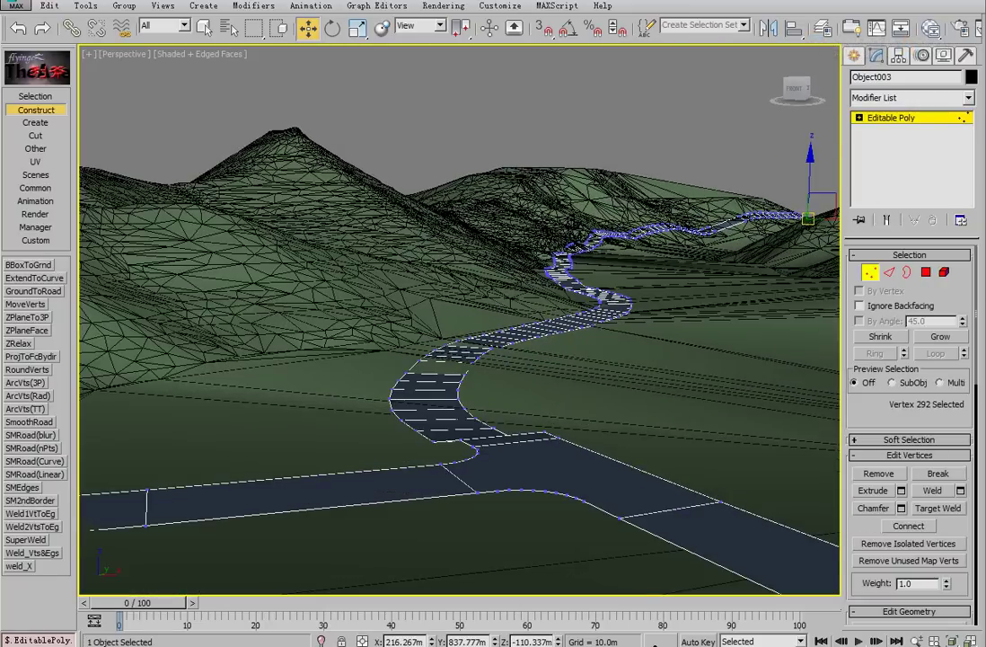
Even out the noise along the winding road's side edges with SMRoad(blur), and unfreeze all objects
middle_click_drag(431, 324, 575, 378, "alt")
left_click(316, 409)
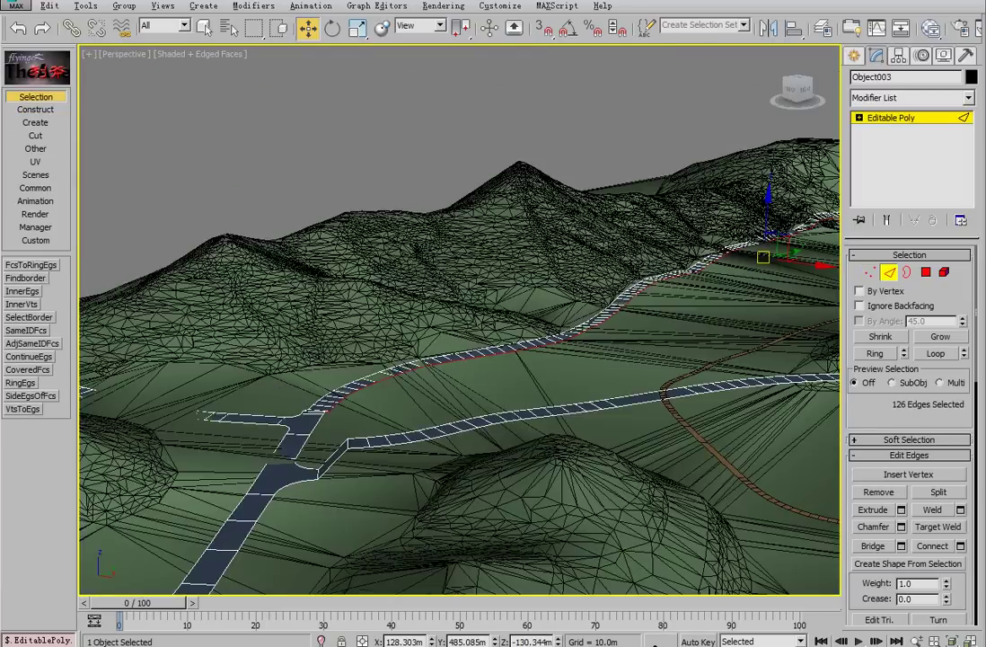
scroll(602, 252, "up", 5)
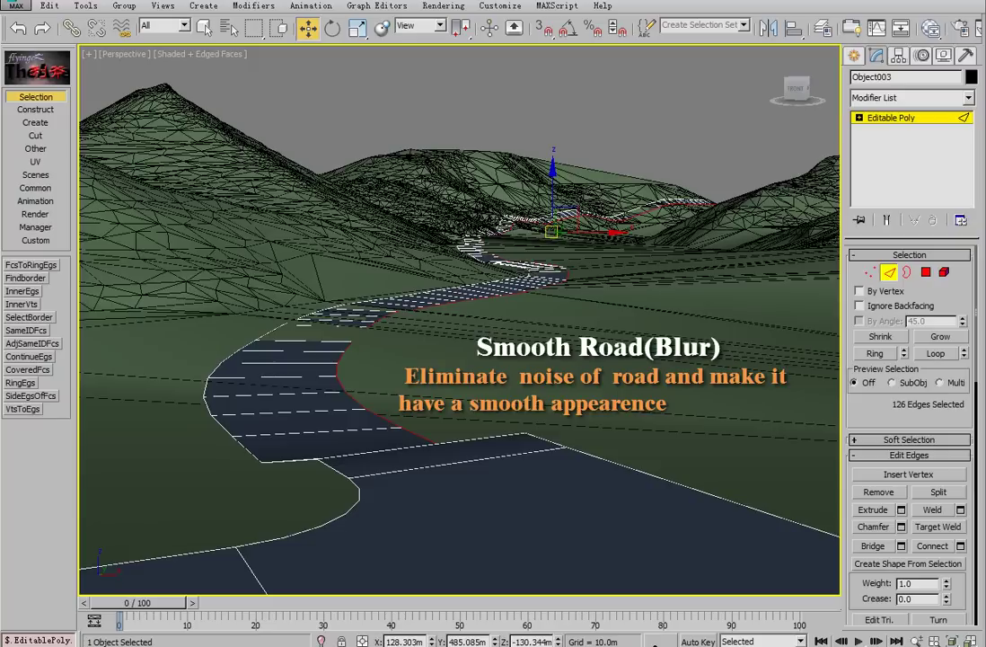
left_click(36, 109)
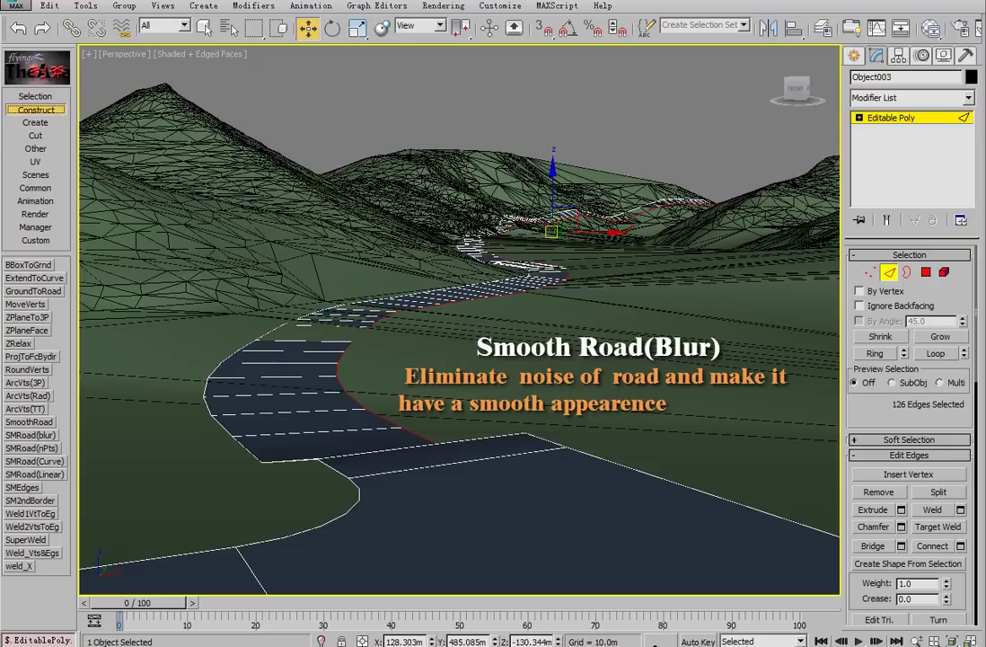
left_click(30, 435)
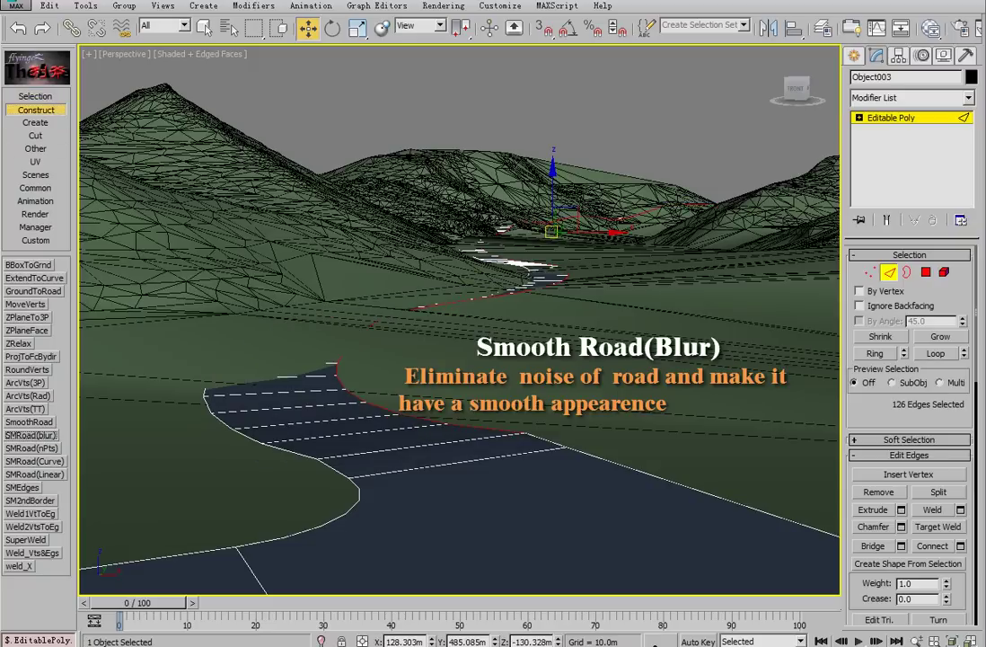
right_click(440, 329)
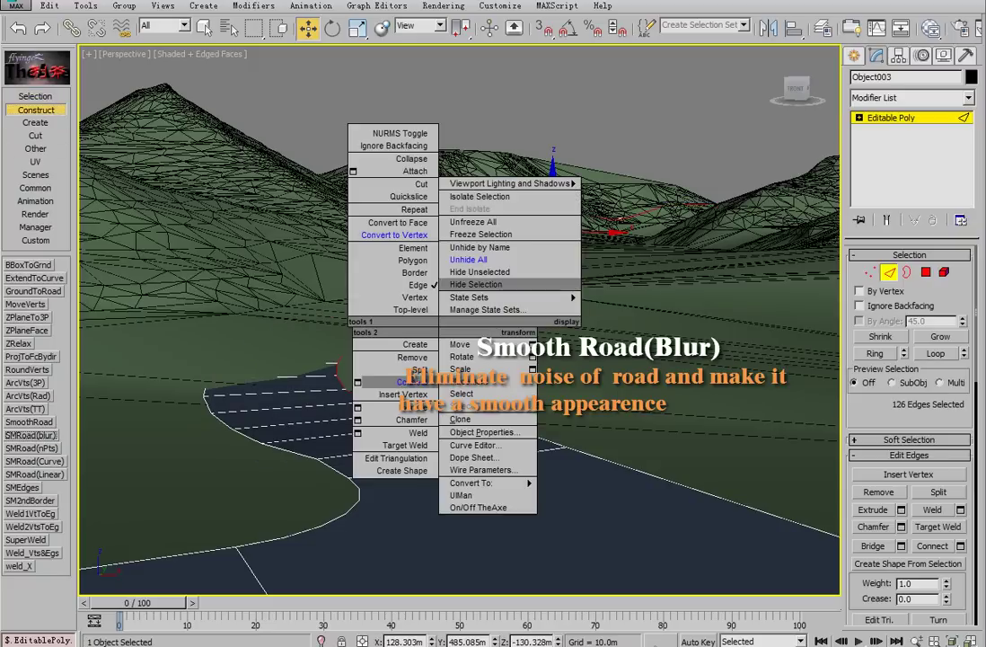
left_click(505, 221)
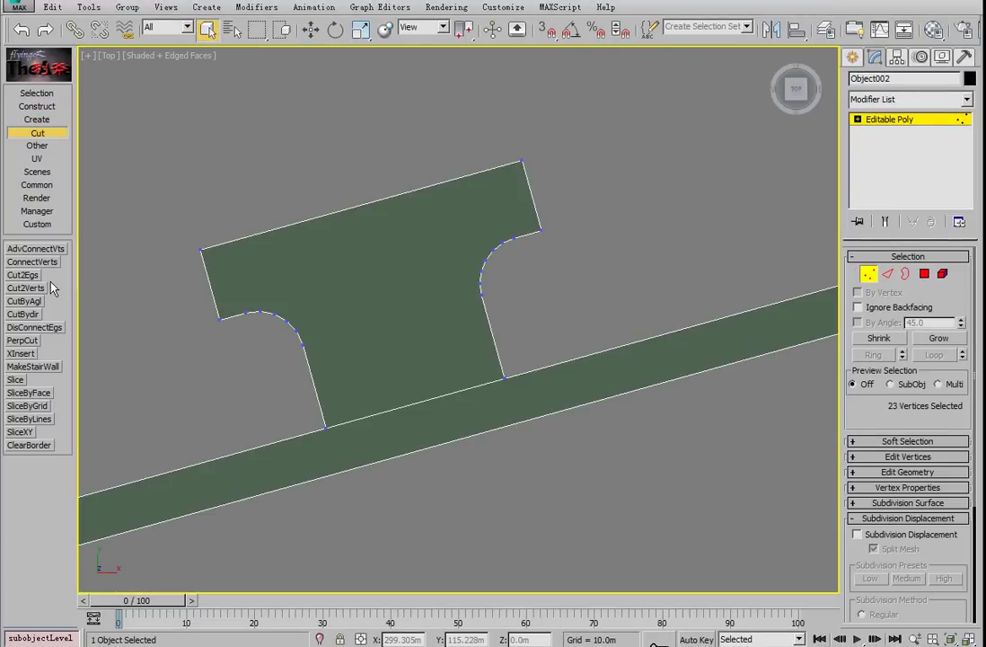
Cut the strip from the T-shaped stub's base vertices perpendicular to the strip's far edge with PerpCut
key("2")
left_click(514, 426)
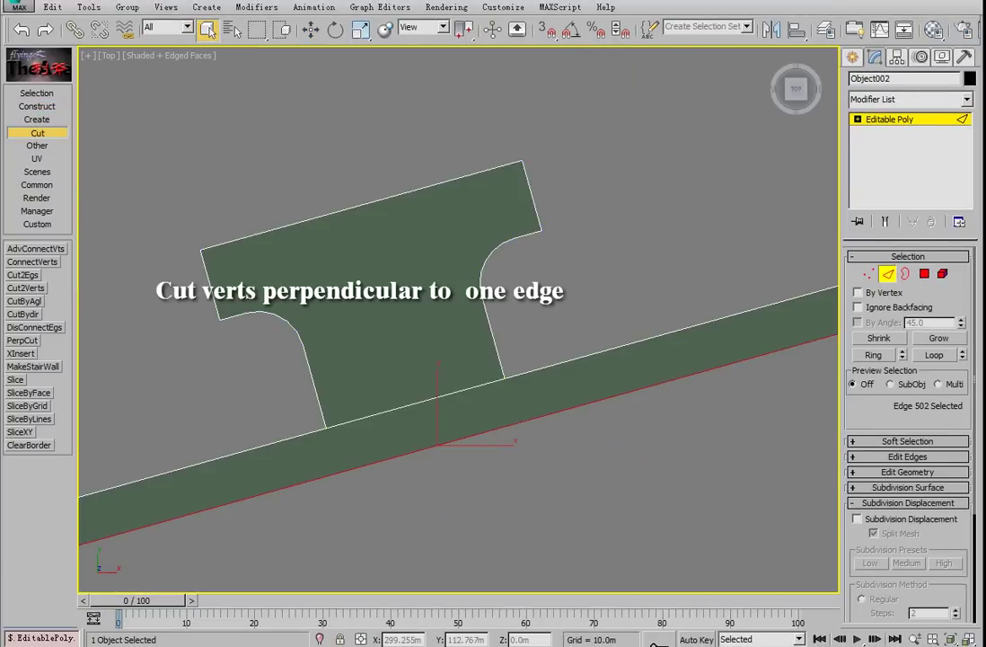
left_click(29, 342)
left_click(259, 302)
middle_click_drag(258, 302, 376, 341)
scroll(377, 341, "down", 6)
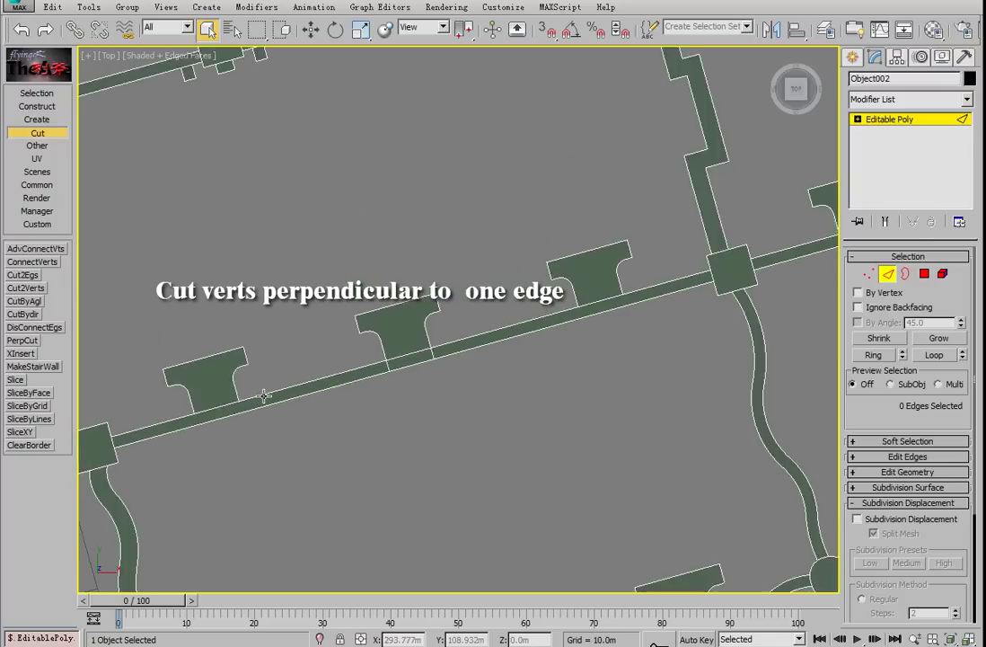
Select the two base vertices of the neighbouring T-shaped stub and the strip's opposite edge for a perpendicular cut
scroll(308, 386, "up", 3)
middle_click_drag(308, 385, 549, 293)
left_click(869, 274)
left_click_drag(436, 431, 311, 326)
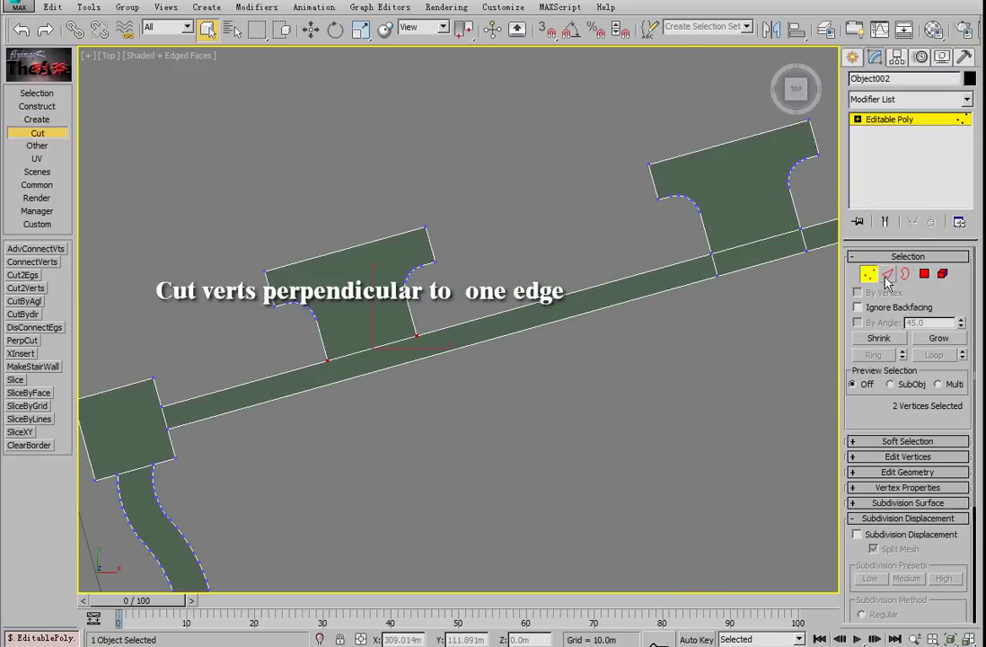
left_click(888, 274)
left_click(411, 362)
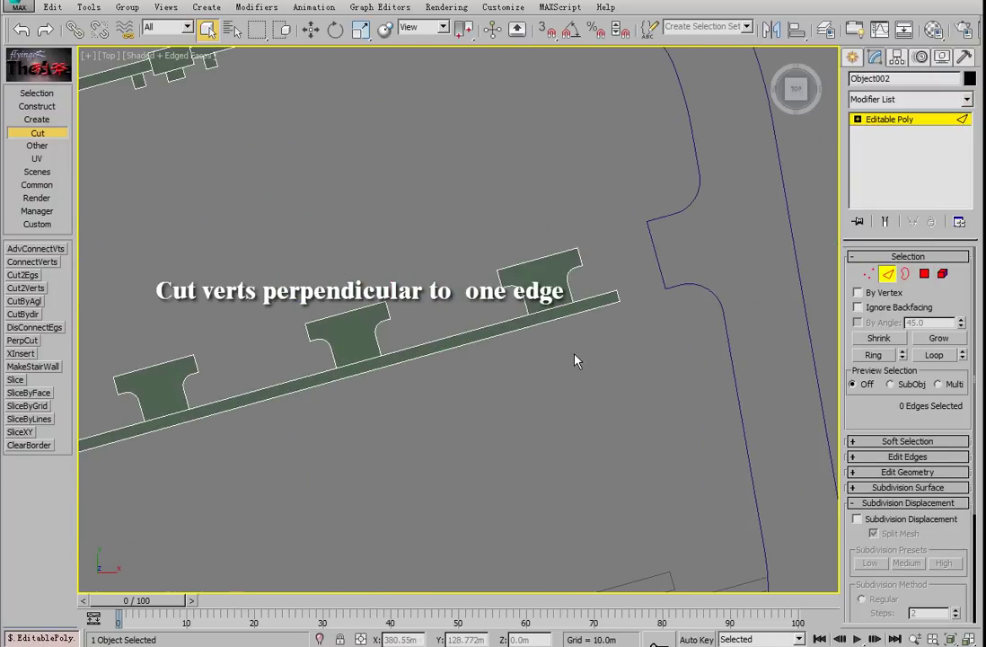
Cut the strip perpendicular to its far edge at the base vertices of the remaining T-shaped stubs with PerpCut
left_click(545, 321)
left_click(871, 274)
left_click(567, 303)
left_click_drag(521, 316, 519, 316)
left_click_drag(451, 419, 331, 357)
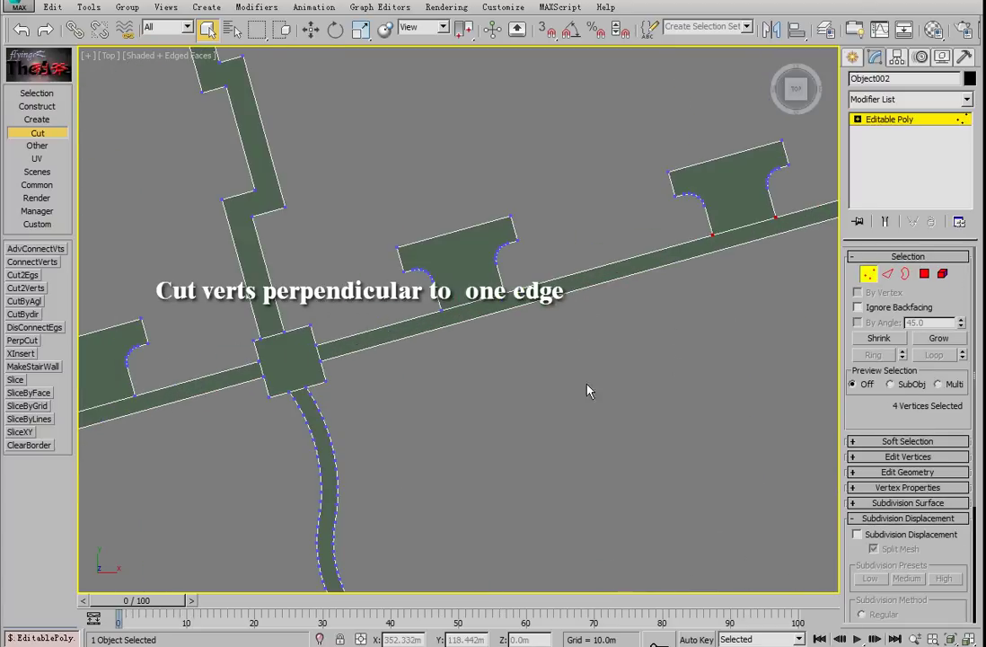
left_click(37, 342)
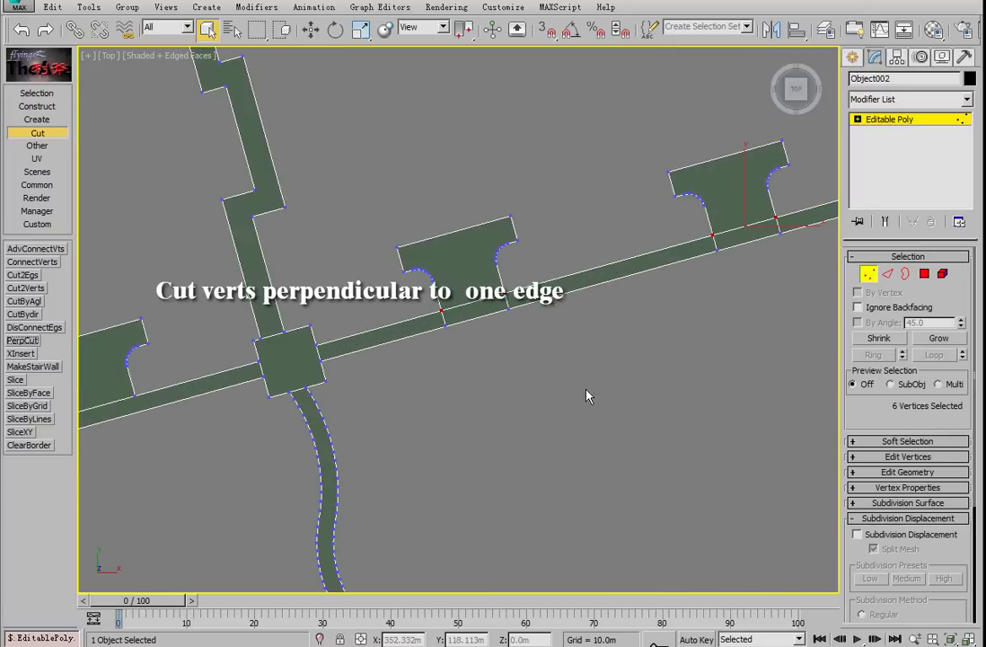
left_click(584, 388)
Select the two parallel side edges of the stepped path's segment and cut them perpendicular to each other with Cut2Egs
scroll(449, 354, "down", 3)
scroll(382, 375, "up", 3)
middle_click_drag(378, 376, 429, 264)
middle_click_drag(407, 181, 393, 294)
scroll(394, 294, "up", 2)
left_click(888, 273)
left_click_drag(502, 363, 389, 365)
left_click(24, 275)
left_click(468, 515)
Cut the side edge pairs of the stepped path's further segments up to the square block with Cut2Egs
middle_click_drag(467, 515, 530, 268)
left_click_drag(535, 281, 378, 308)
middle_click_drag(433, 202, 437, 457)
left_click_drag(455, 188, 357, 195)
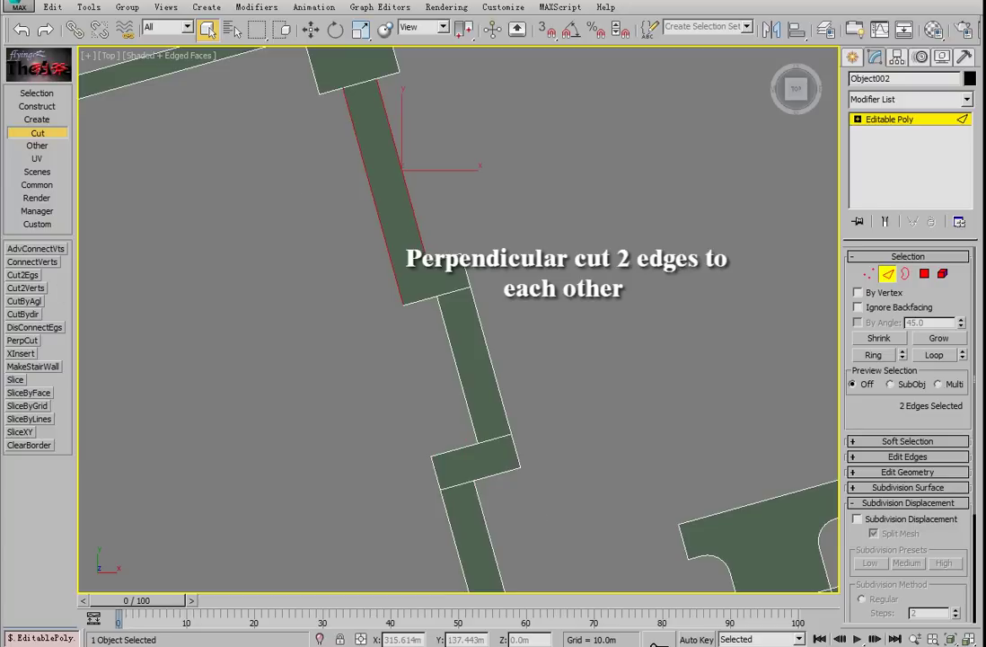
left_click(28, 280)
left_click(630, 245)
Select the curved path's border edges between its start vertex and a vertex near its far end with BorderBy2Vts
scroll(632, 235, "down", 3)
middle_click_drag(632, 184, 593, 351)
scroll(592, 350, "up", 2)
left_click_drag(555, 381, 533, 264)
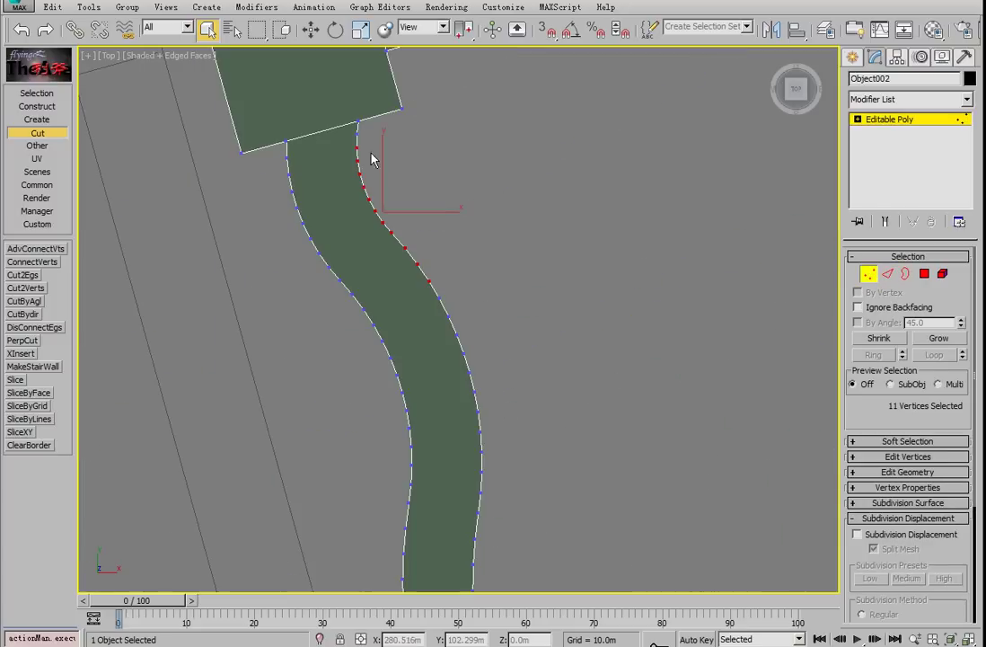
left_click(357, 147)
scroll(483, 440, "down", 3)
middle_click_drag(483, 440, 460, 374)
middle_click_drag(484, 464, 426, 211)
middle_click_drag(584, 566, 509, 303)
scroll(508, 303, "up", 3)
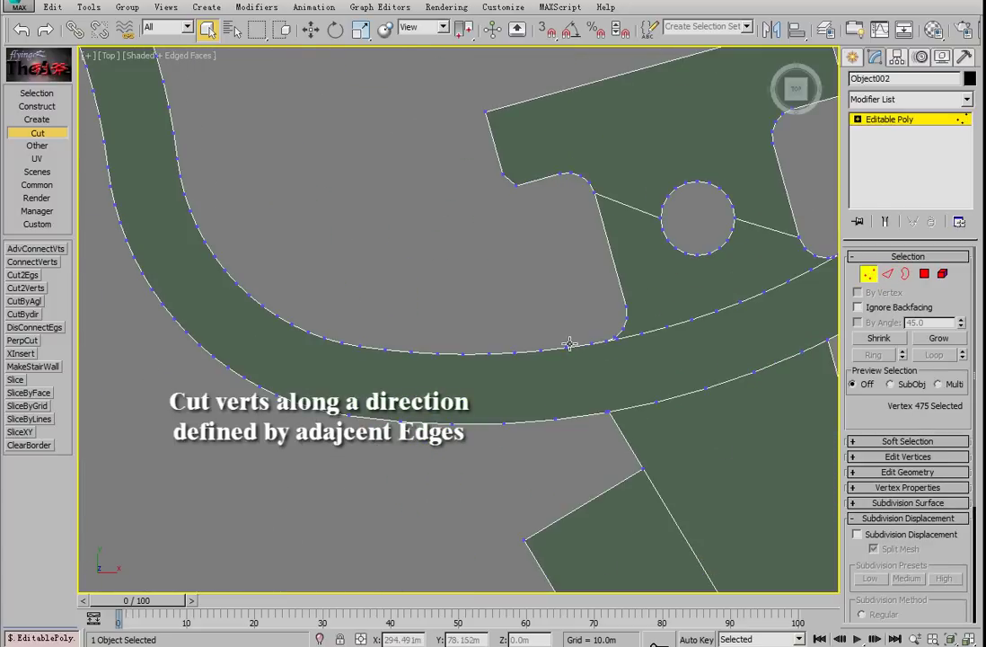
left_click(37, 93)
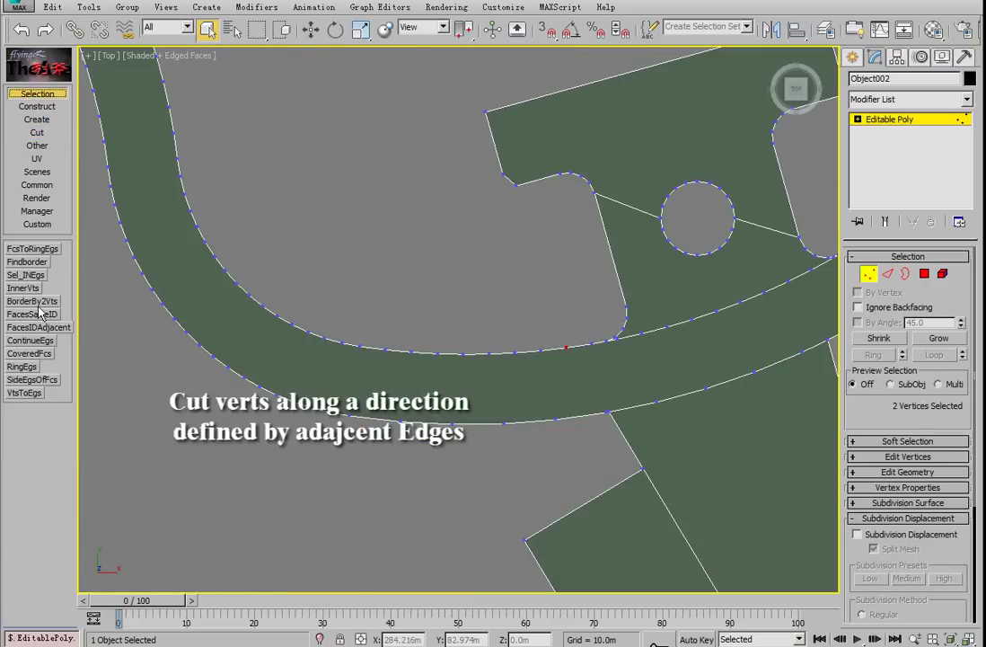
left_click(39, 307)
scroll(433, 337, "down", 5)
middle_click_drag(433, 337, 572, 586)
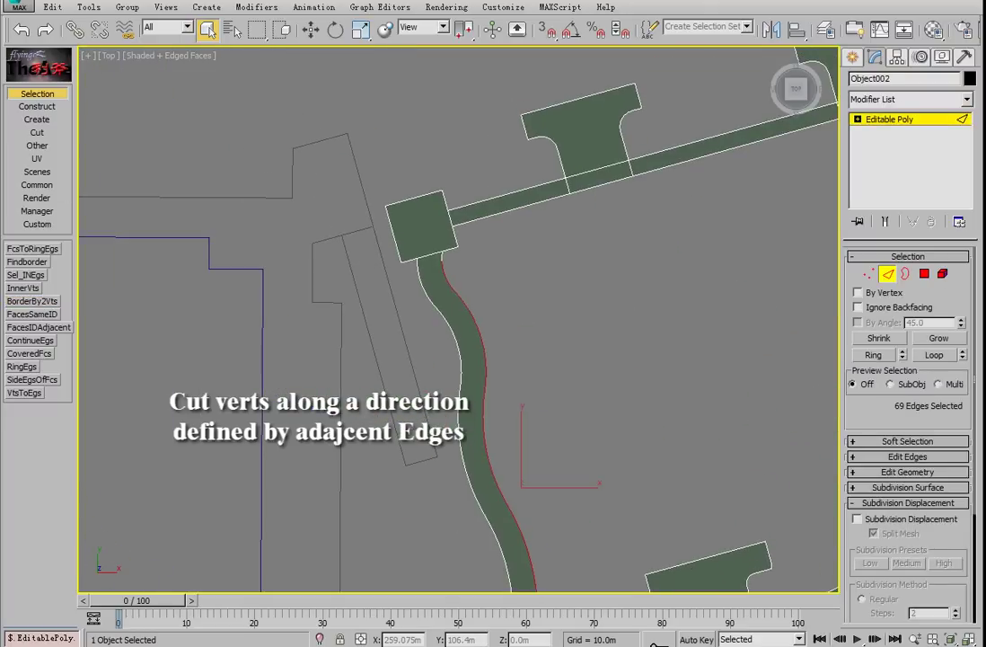
Cut across the curved path from its selected border along the direction defined by adjacent edges with CutByAgl
left_click(37, 132)
left_click(36, 306)
scroll(422, 275, "up", 5)
middle_click_drag(654, 409, 632, 375)
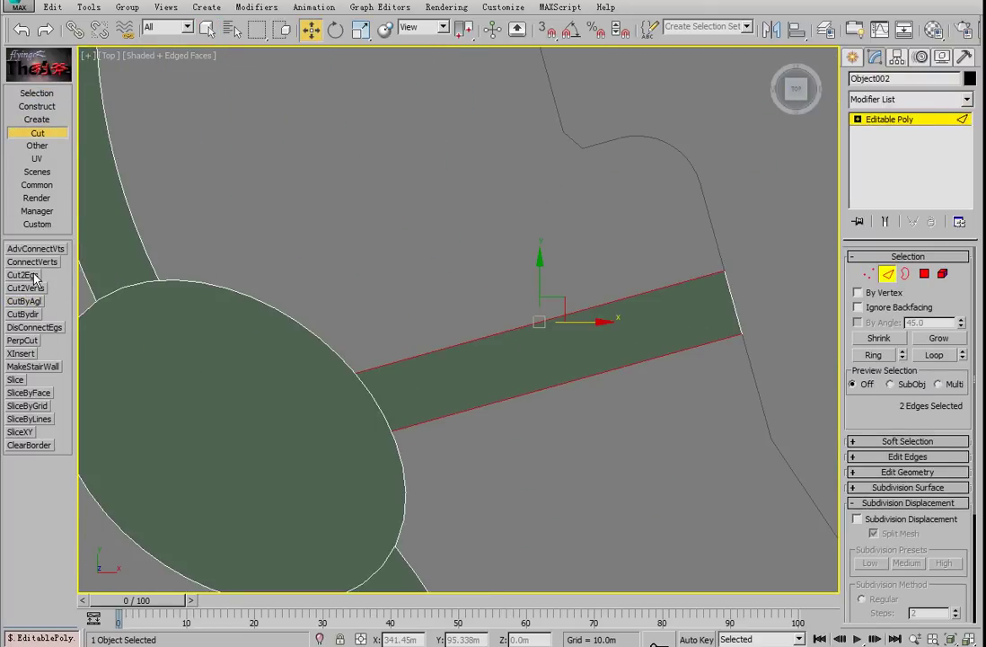
Cut the two long edges of the short strip beside the round plaza with Cut2Egs, and apply DisConnectEgs
left_click(33, 276)
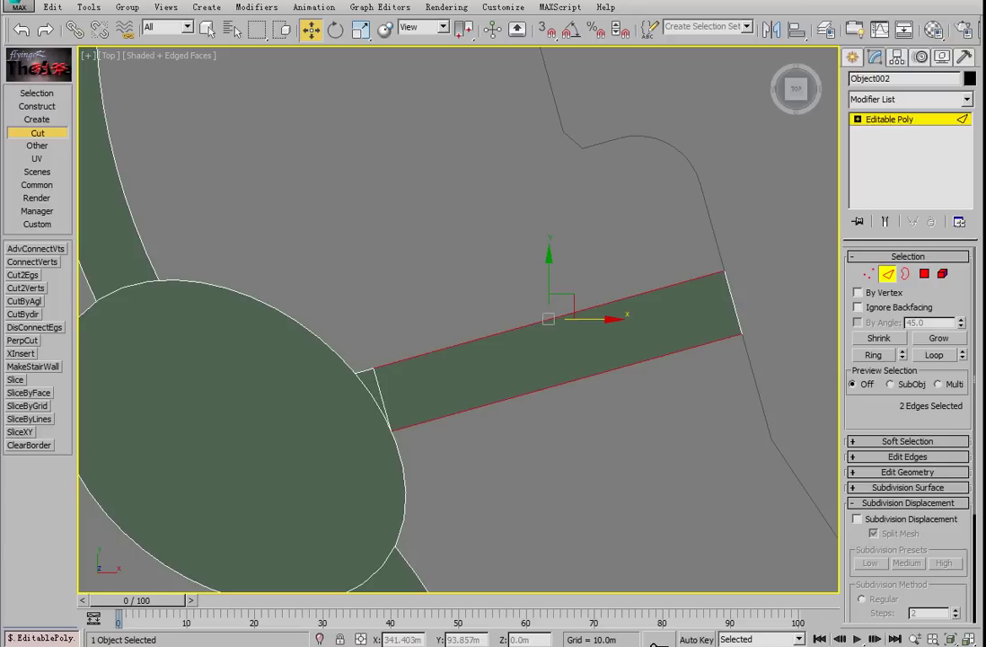
left_click(36, 327)
left_click(624, 273)
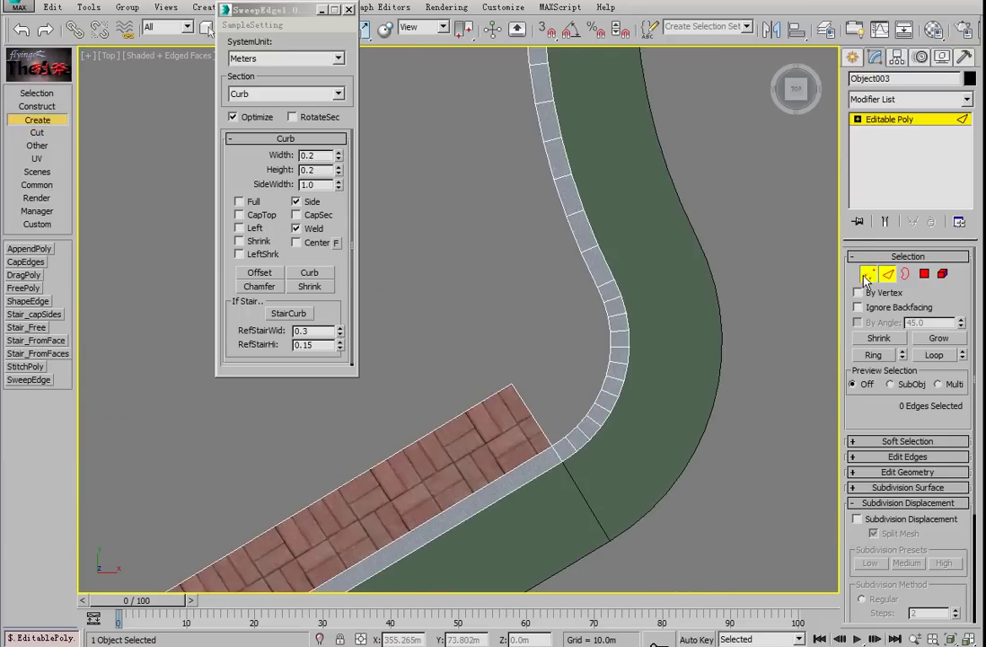
Insert a point with XInsert where the brick strip's long outer edge line meets the curb's inner edge
key("1")
left_click(512, 384)
scroll(530, 386, "up", 3)
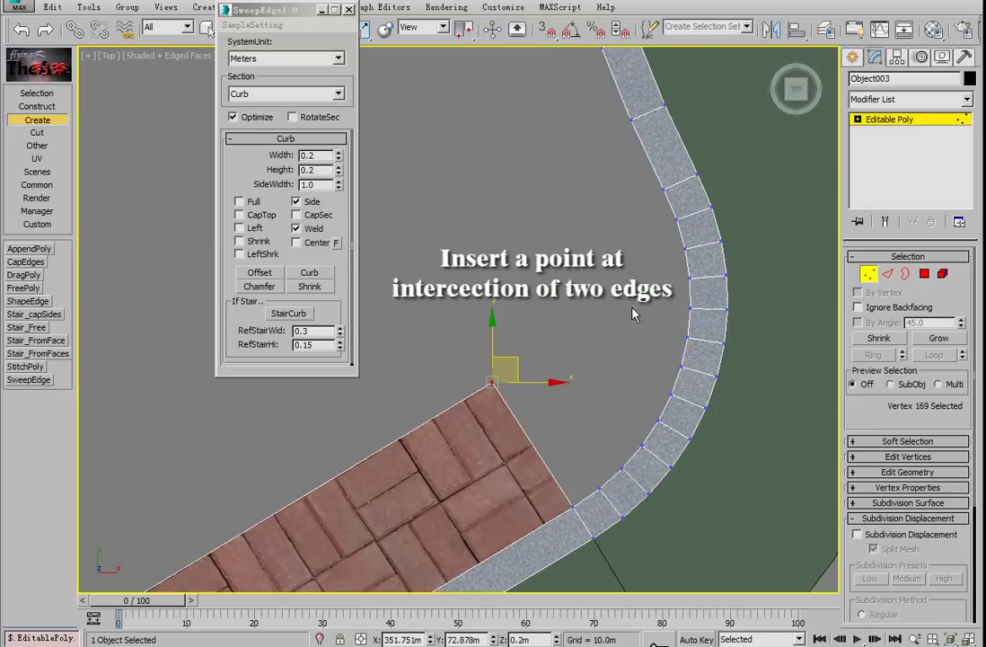
left_click(887, 273)
left_click(696, 257)
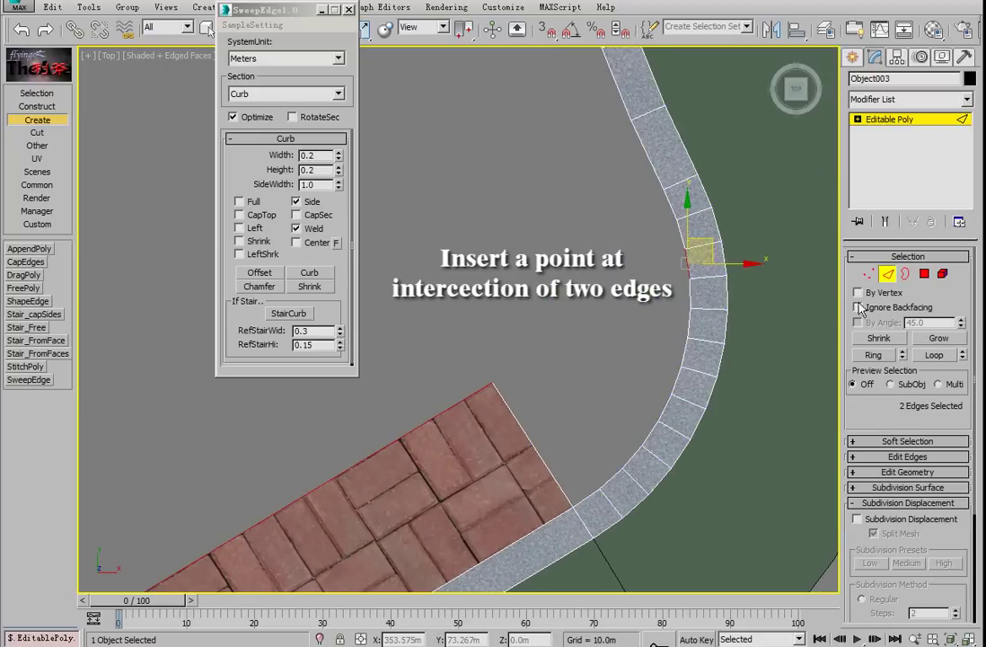
key("1")
left_click(37, 132)
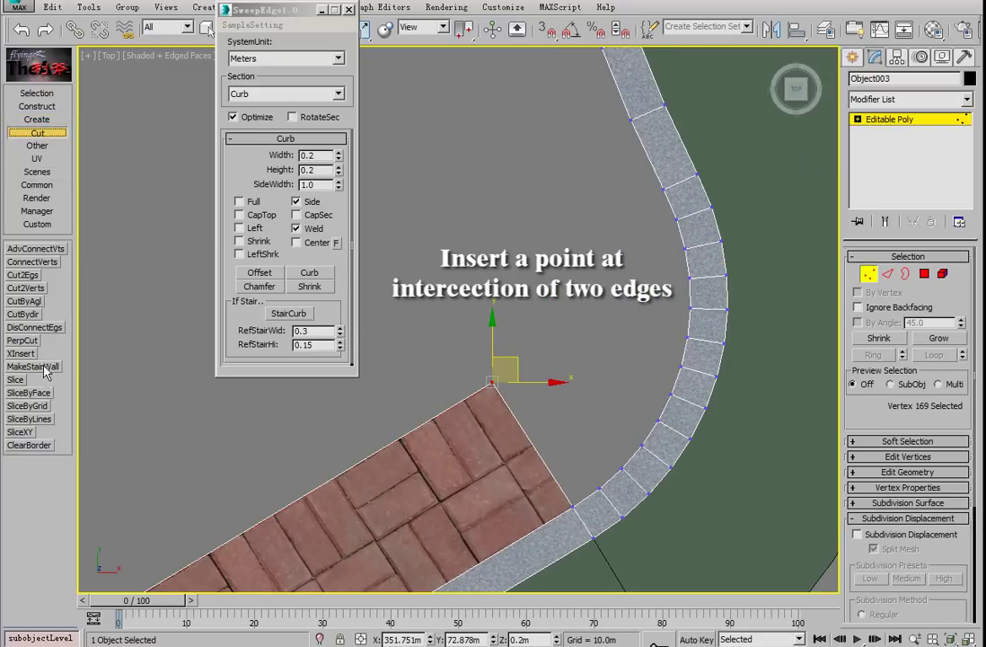
left_click(20, 353)
Select the border edges between the brick strip's corner vertex and the inserted curb point, and fill the gap with CapEdges
left_click_drag(517, 407, 518, 409, "ctrl")
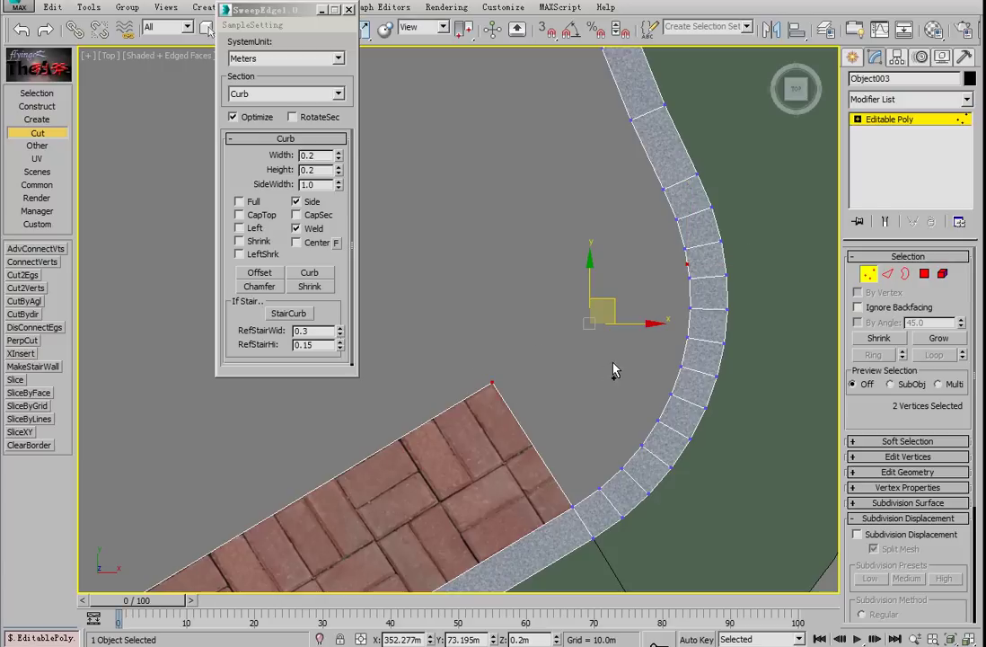
key("2")
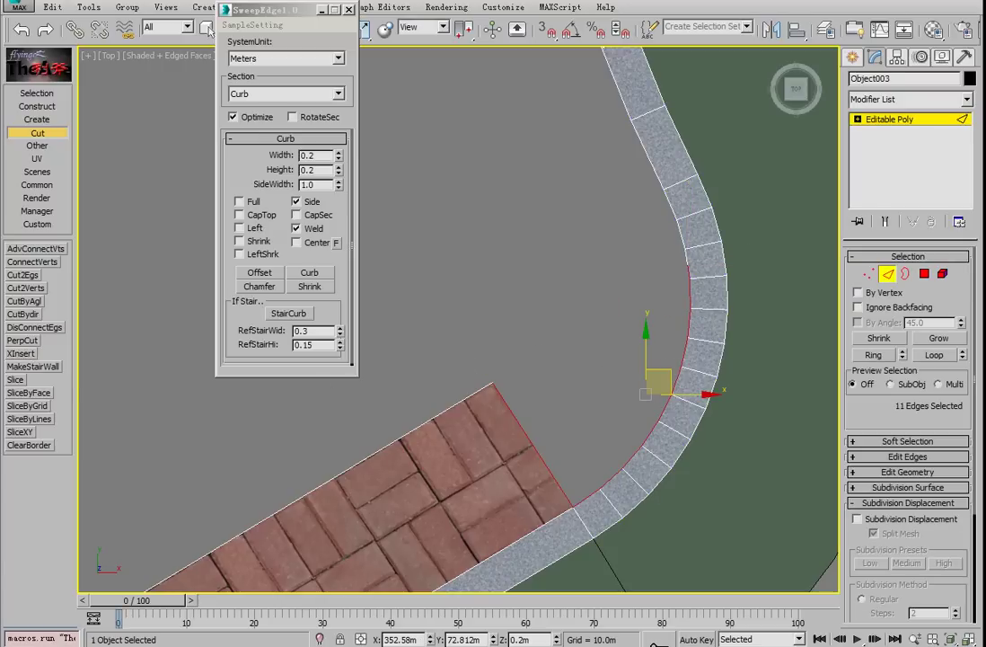
left_click(37, 119)
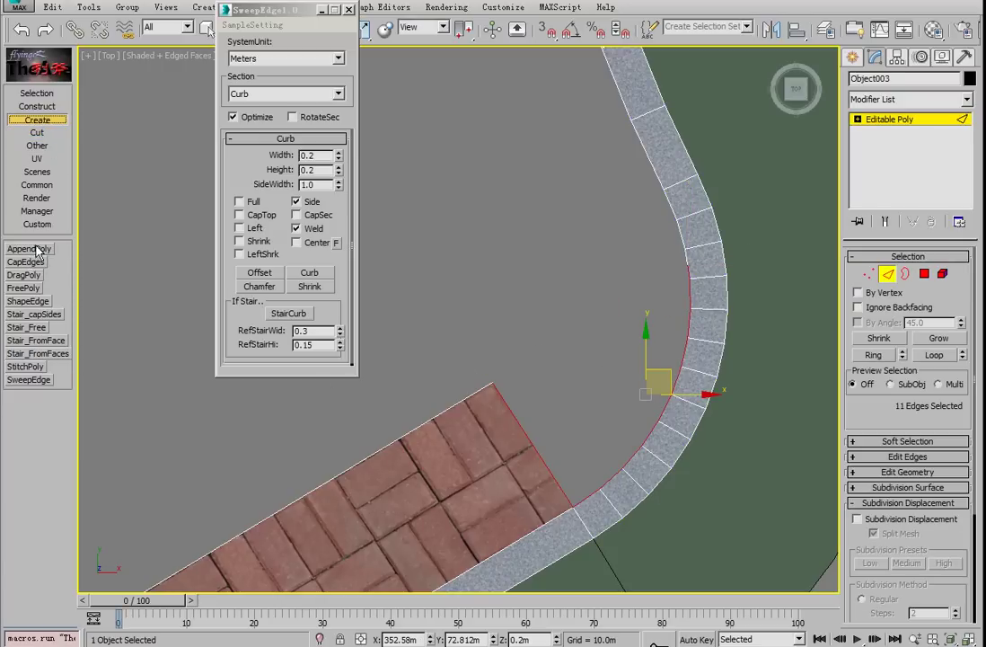
left_click(33, 260)
left_click(514, 273)
In the road network mesh, select the borders of the neighbouring blocks enclosed by the roads
scroll(519, 280, "down", 5)
scroll(488, 326, "down", 3)
middle_click_drag(471, 302, 652, 400)
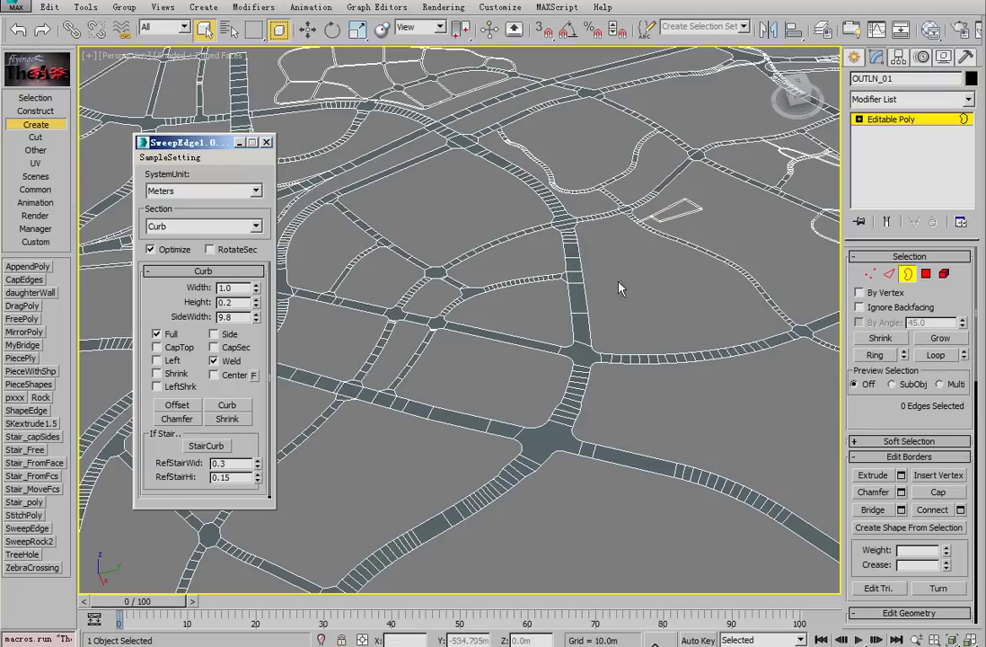
left_click(431, 327)
left_click(430, 327, "ctrl")
left_click(440, 329, "ctrl")
middle_click_drag(449, 333, 495, 337, "alt")
scroll(495, 337, "up", 4)
scroll(546, 310, "down", 4)
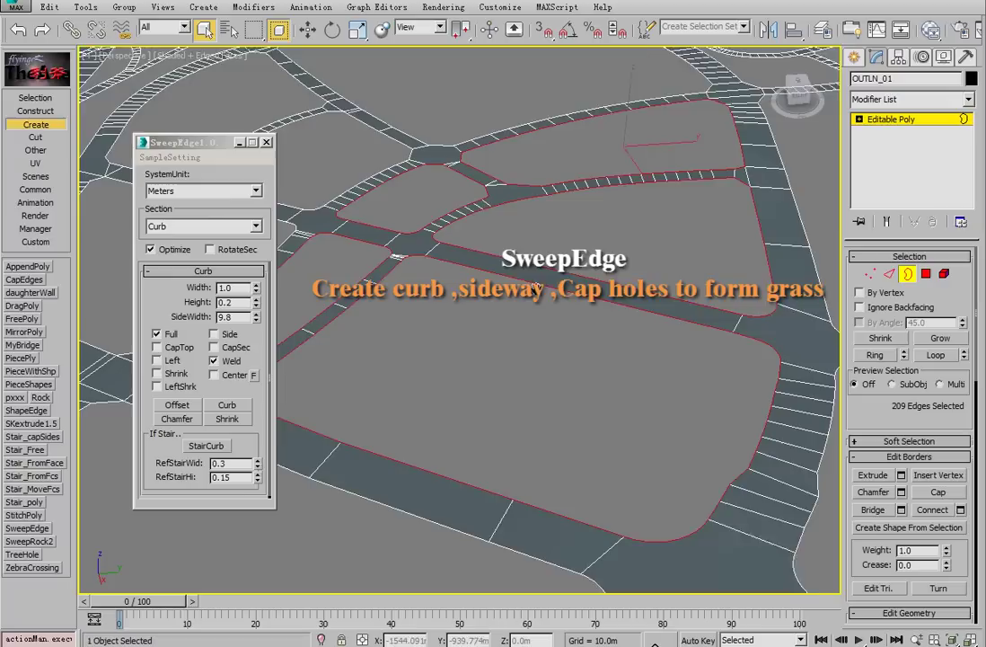
Create curbs along the selected block borders with SweepEdge, using width 0.2 and side width 5
double_click(233, 290)
type(".2")
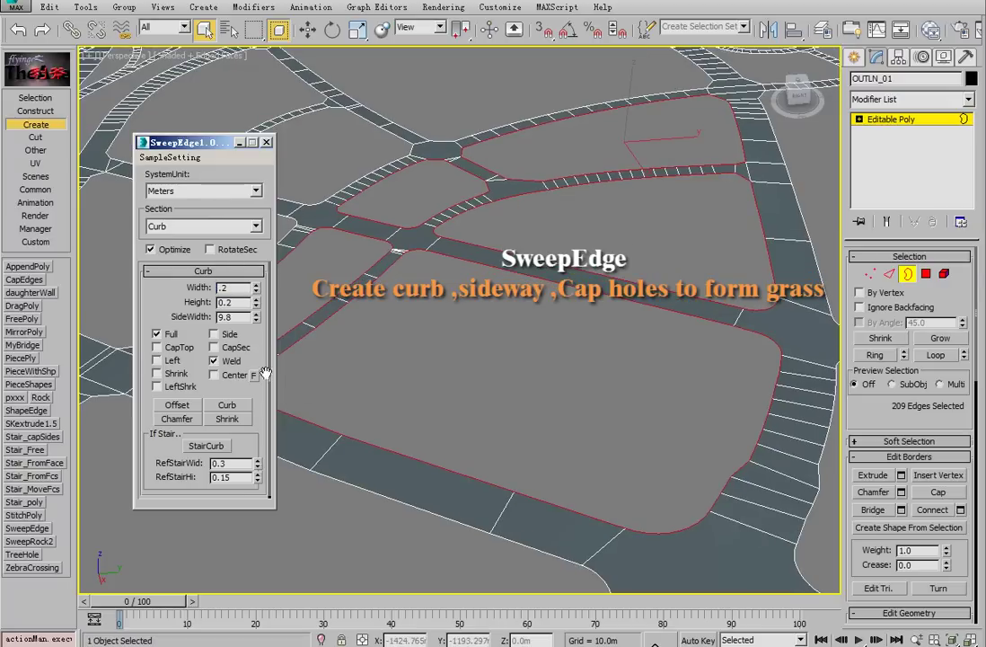
type("5")
left_click(228, 405)
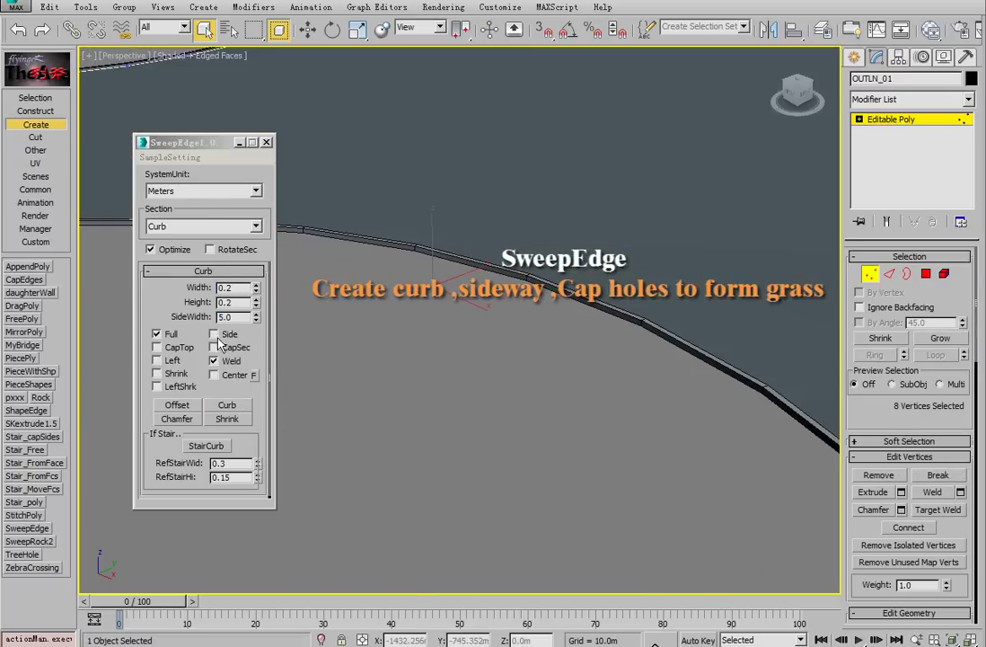
Add the sidewalk to the curbs with the Side option, and set the side width to 10.7 and curb width to 1.1
left_click(213, 334)
left_click_drag(255, 323, 259, 276)
scroll(692, 396, "down", 5)
middle_click_drag(692, 400, 623, 403, "alt")
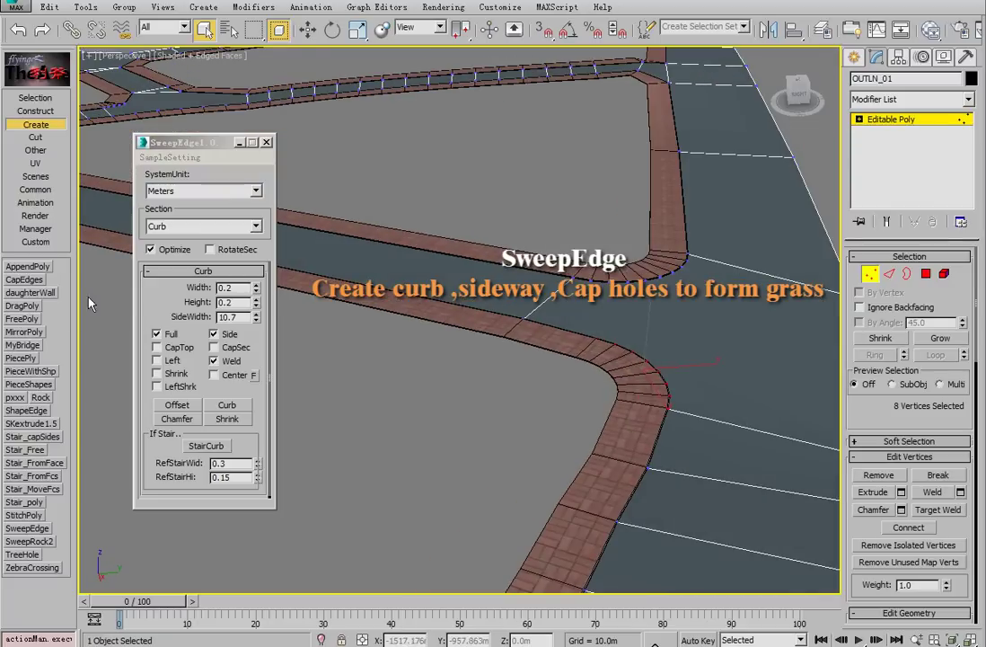
left_click_drag(257, 292, 255, 277)
scroll(607, 440, "down", 3)
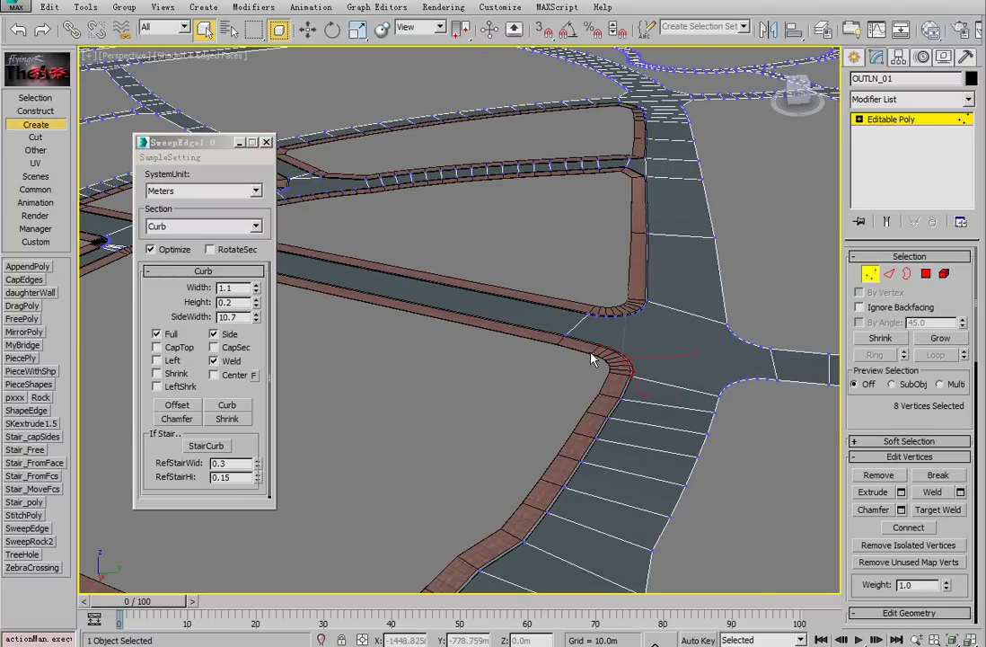
Cap the block interiors inside the sidewalks with the CapTop option to form grass
left_click(159, 347)
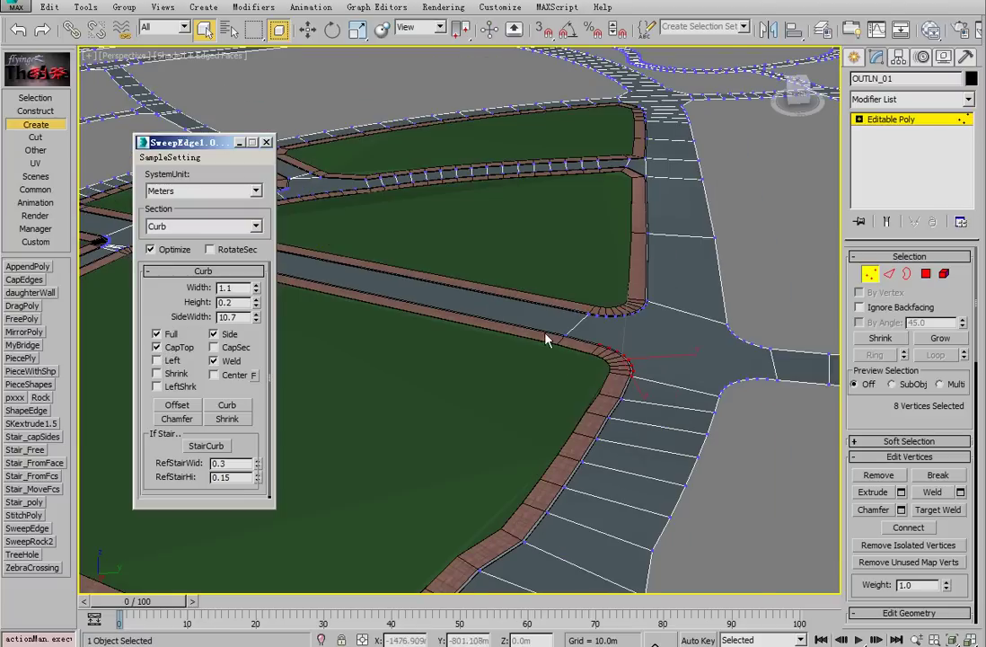
scroll(424, 334, "up", 4)
scroll(584, 345, "down", 4)
middle_click_drag(572, 352, 457, 352)
scroll(632, 297, "up", 8)
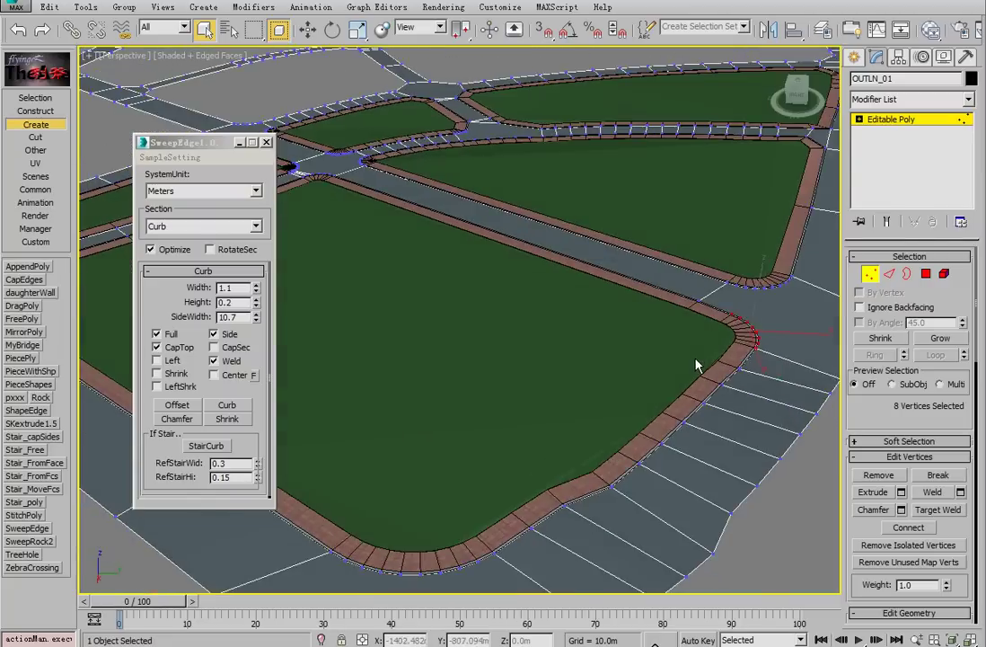
scroll(700, 383, "down", 5)
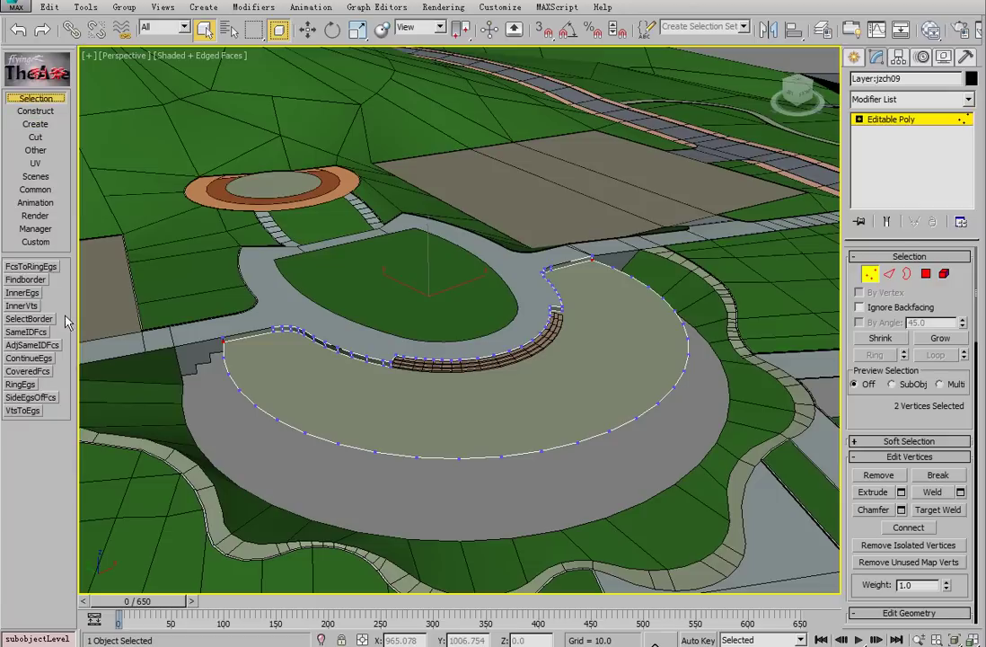
Select the crescent terrace's outer border between its two end vertices with SelectBorder, and sweep stairs along it with SweepEdge
left_click(43, 318)
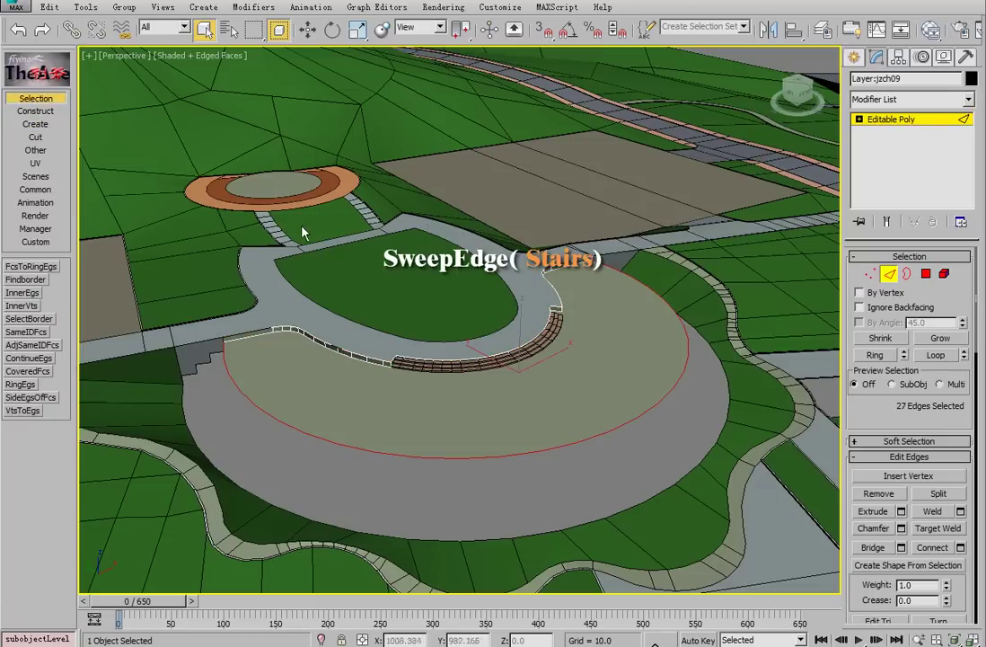
left_click(56, 126)
left_click(27, 528)
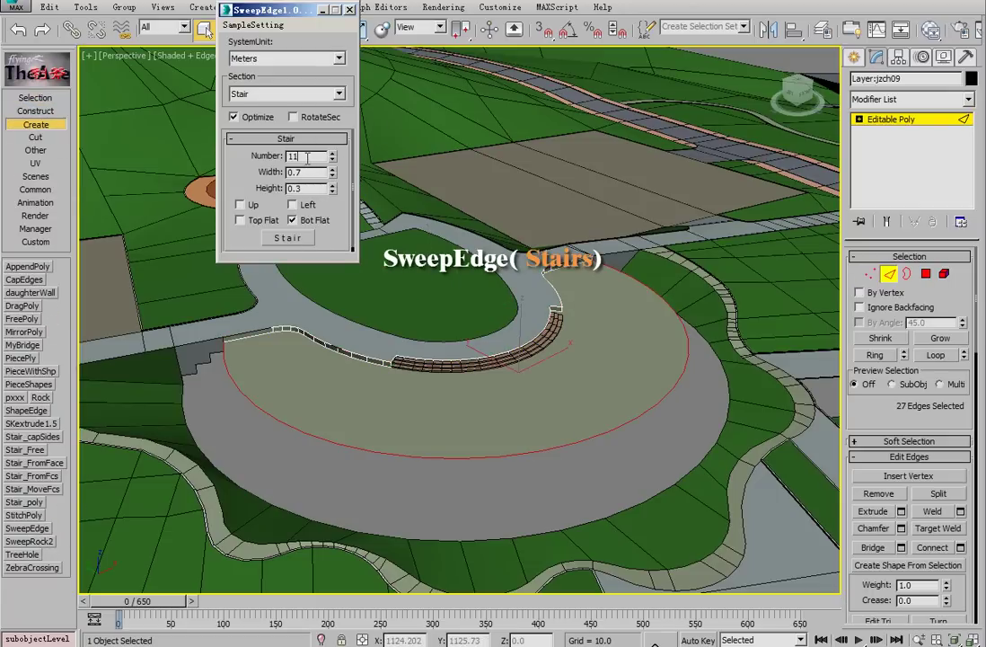
left_click(296, 237)
scroll(519, 323, "up", 3)
scroll(469, 235, "down", 3)
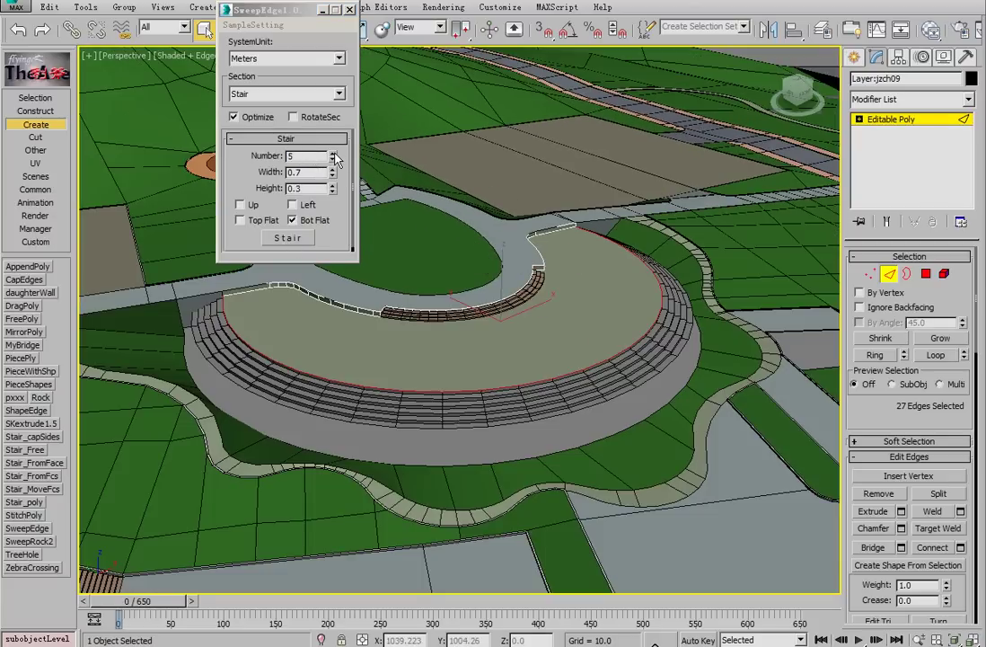
Increase the number of steps in the stairs swept around the crescent terrace
left_click(333, 153)
left_click(333, 153)
left_click(333, 154)
left_click(333, 153)
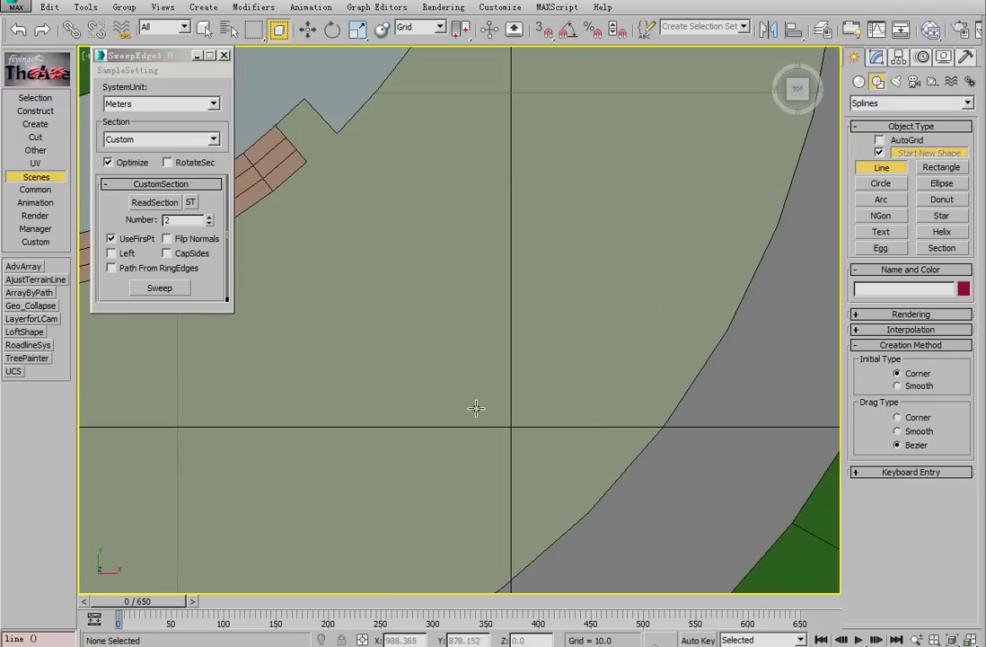
Draw a section line on the terrace in the top view, with a narrow upright post followed by a long downward slope
left_click(469, 403)
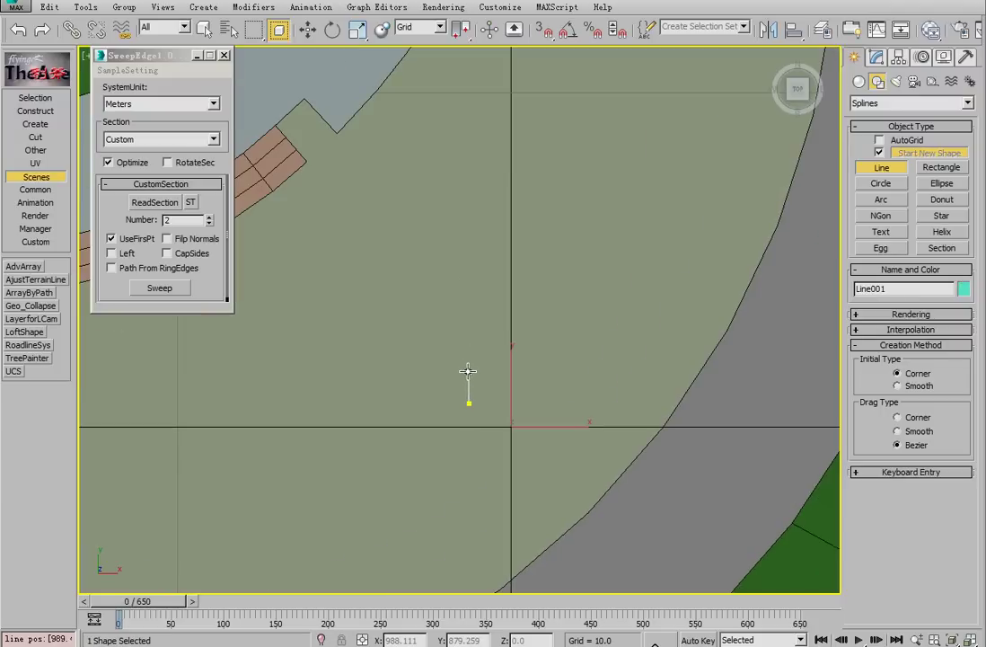
left_click(468, 376)
left_click(479, 375)
left_click(479, 403)
left_click(627, 476)
right_click(544, 439)
scroll(462, 148, "down", 2)
Move the section line's vertices to adjust the proportions of its narrow post and slope
left_click(876, 57)
left_click(890, 308)
scroll(656, 317, "up", 2)
left_click_drag(487, 325, 568, 431)
left_click_drag(561, 400, 510, 400)
left_click_drag(466, 359, 466, 322)
left_click_drag(367, 279, 405, 308)
left_click_drag(380, 248, 378, 263)
Store the finished section line in the section library as slope
left_click(895, 311)
left_click(194, 205)
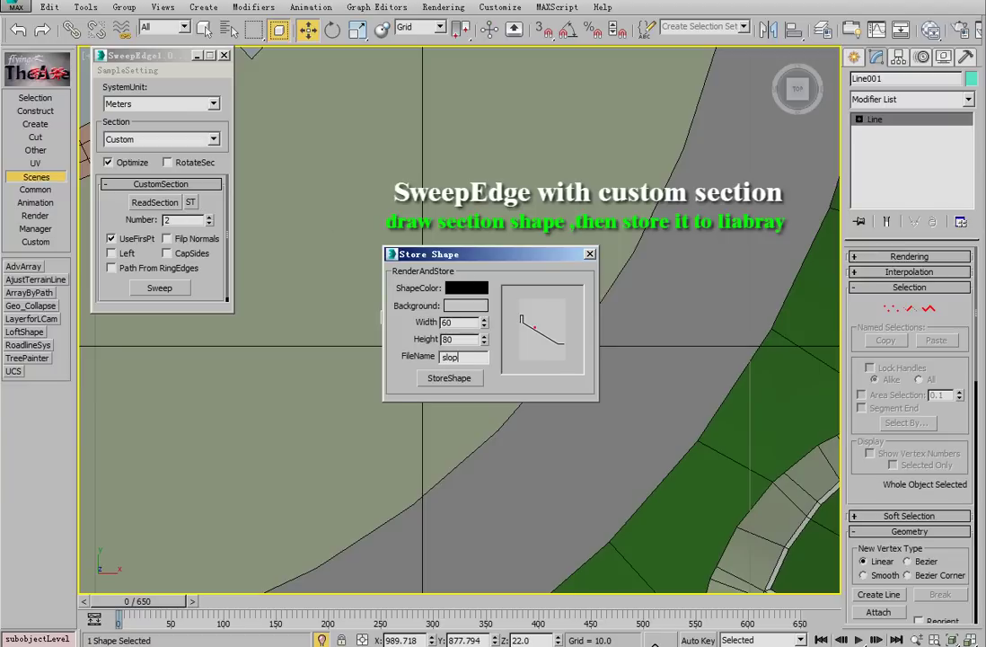
left_click(449, 377)
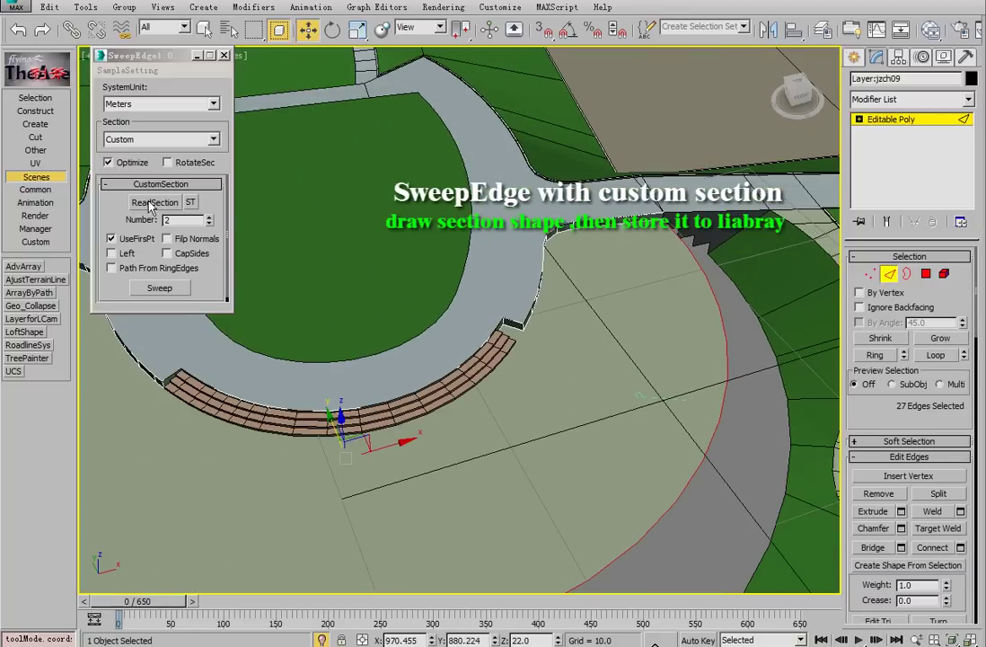
Load the stored slope section, sweep it along the terrace's outer border edges, and set the repeat number to 3
left_click(154, 202)
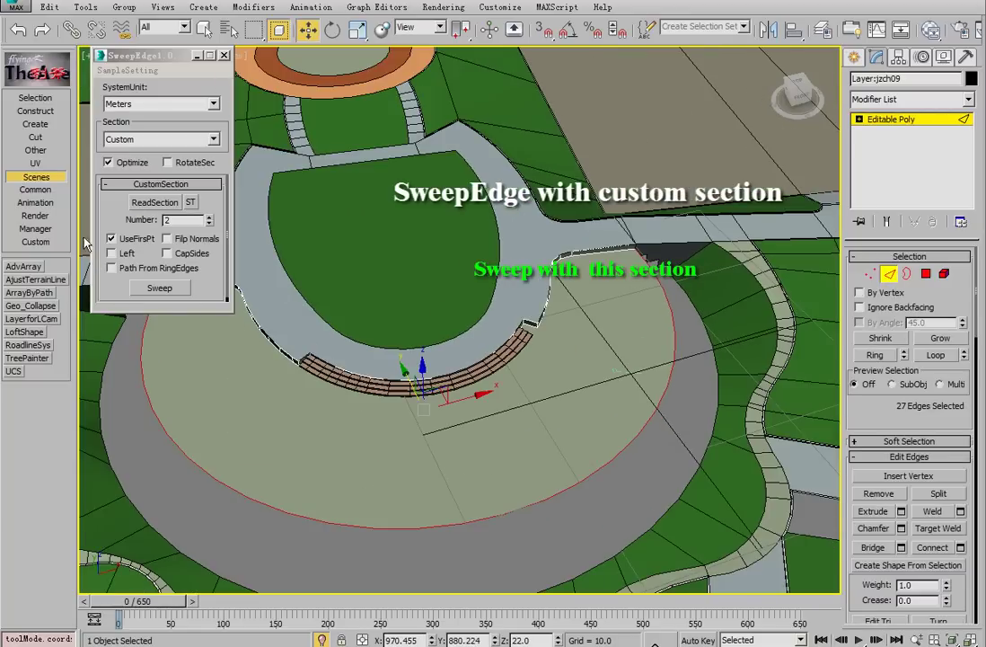
left_click(166, 291)
middle_click_drag(543, 362, 603, 287, "alt")
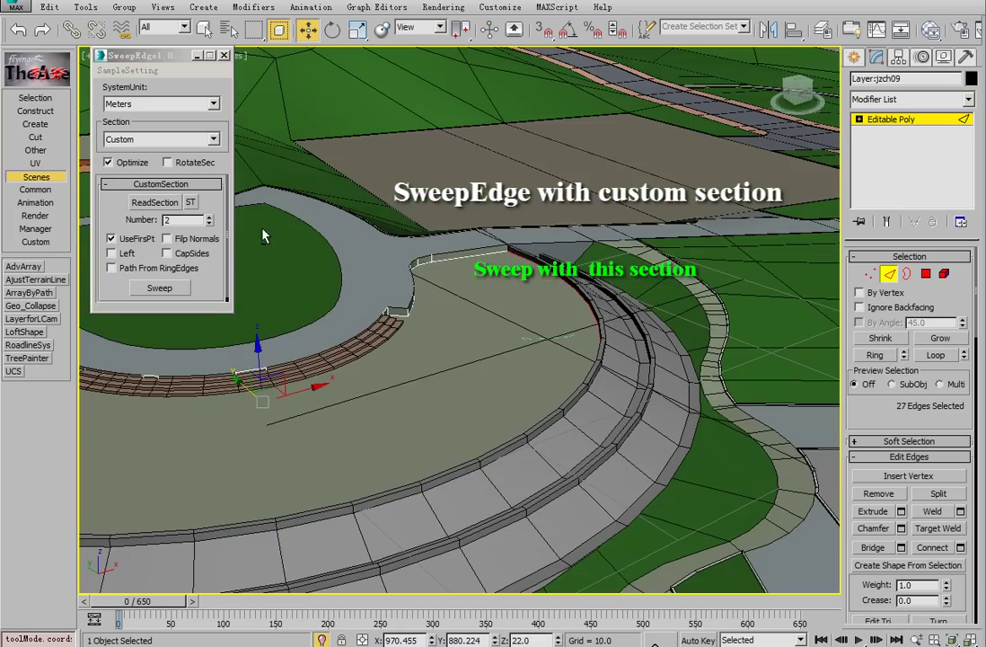
left_click(209, 217)
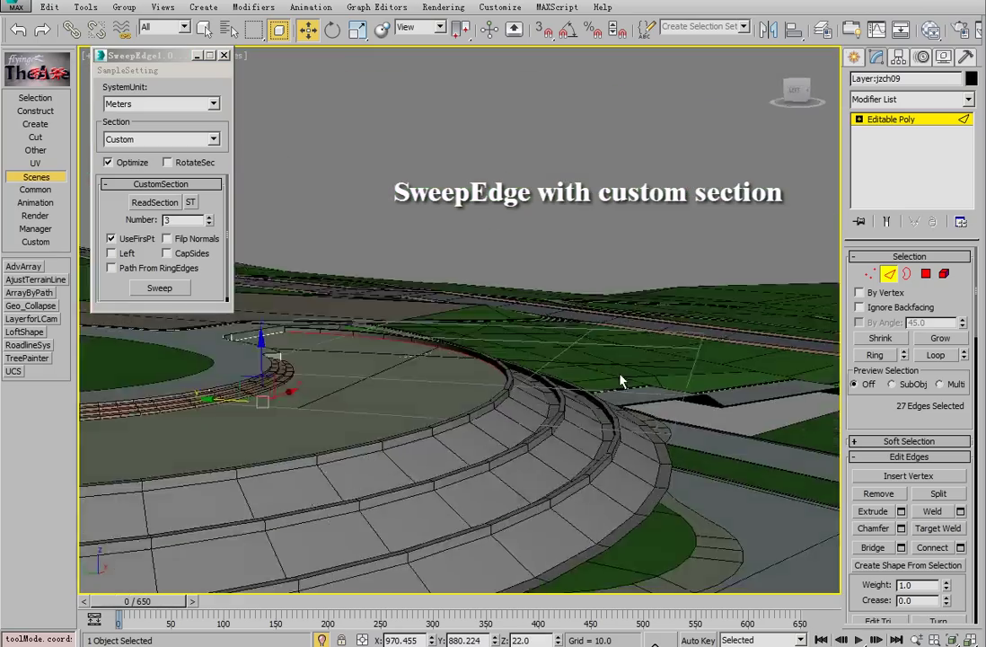
middle_click_drag(622, 378, 641, 382, "alt")
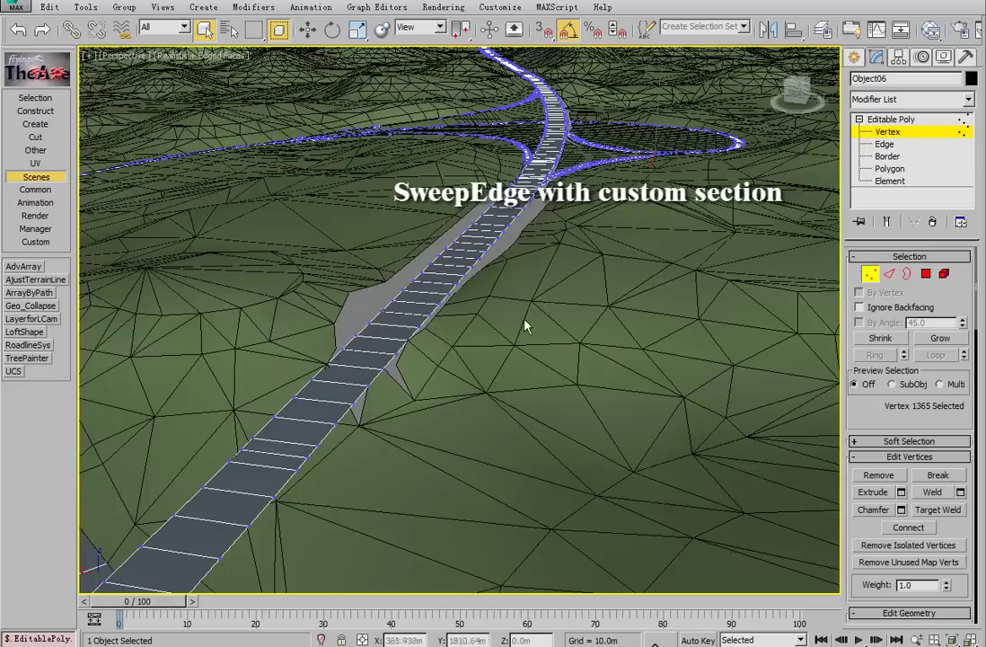
In the terrain road mesh, select the road's border edges between the ramp vertex and a vertex near the crossing road
middle_click_drag(524, 324, 482, 398, "alt")
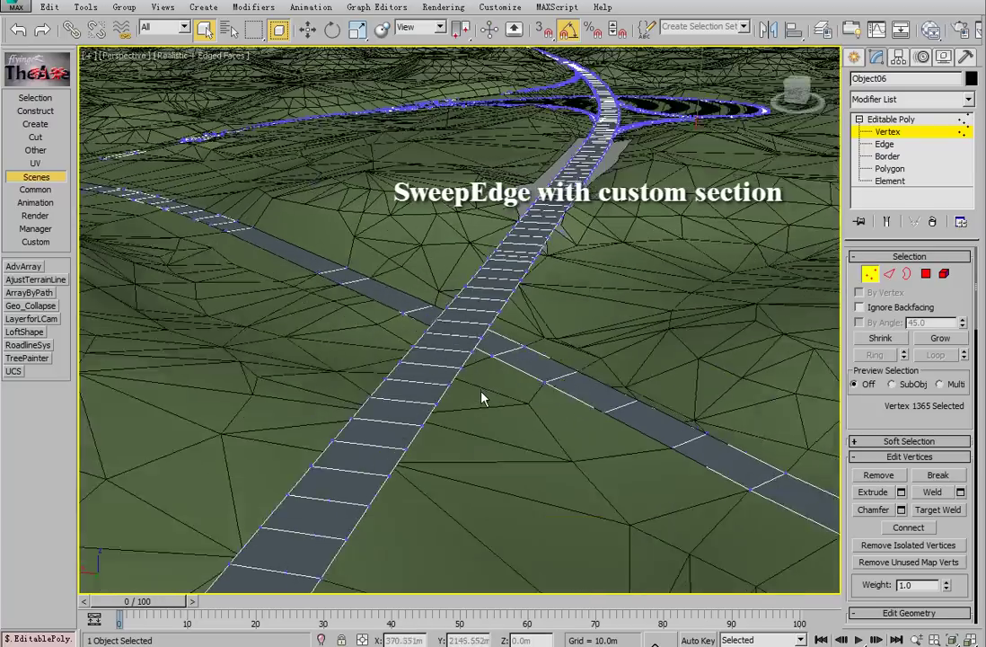
scroll(506, 283, "up", 2)
left_click(505, 282)
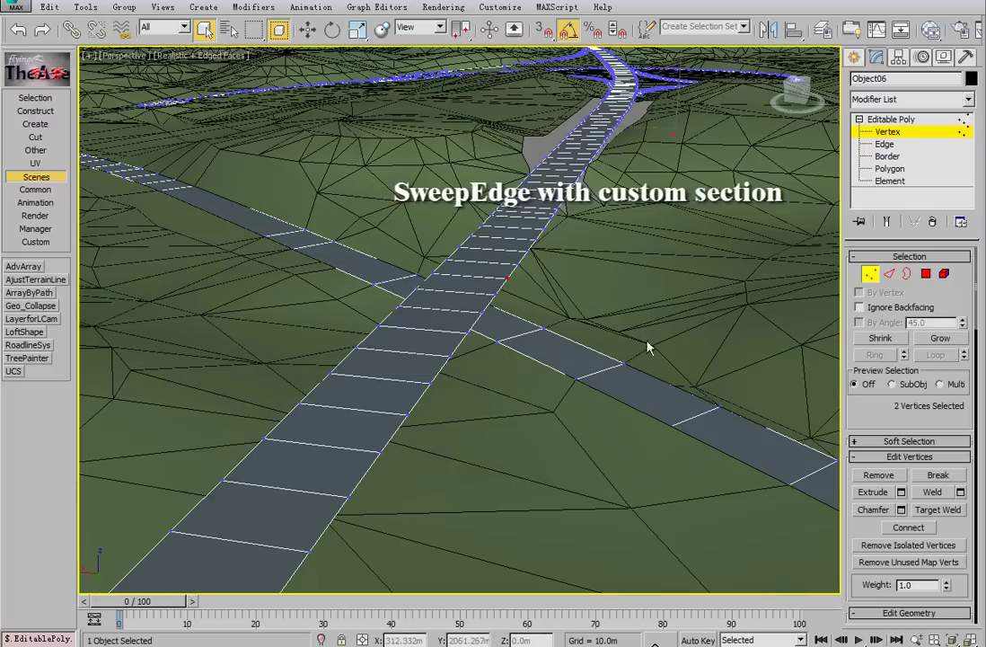
left_click(28, 100)
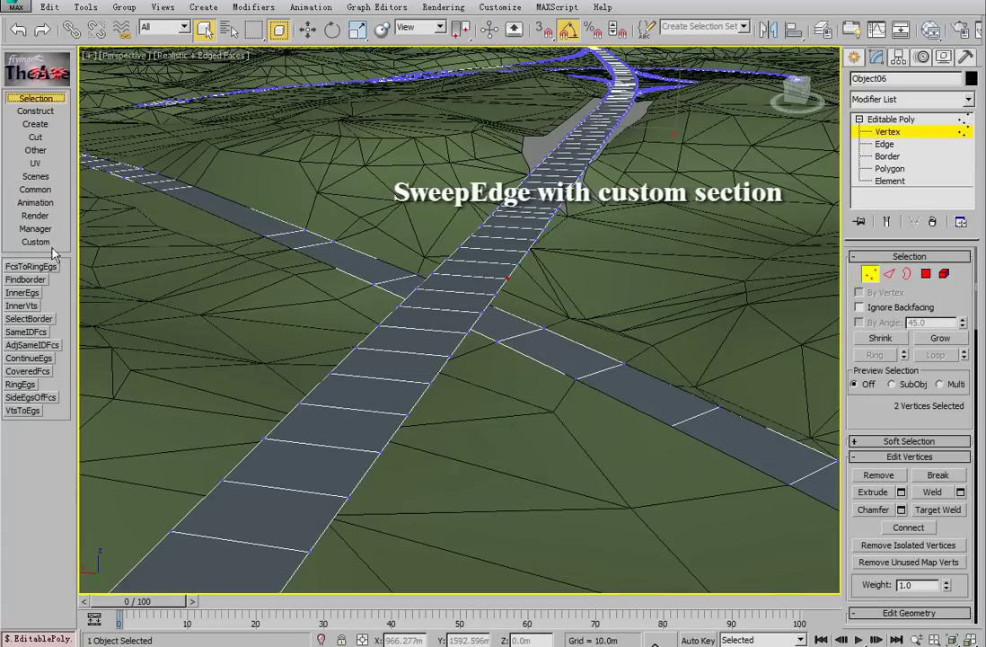
left_click(36, 333)
middle_click_drag(485, 198, 468, 320, "alt")
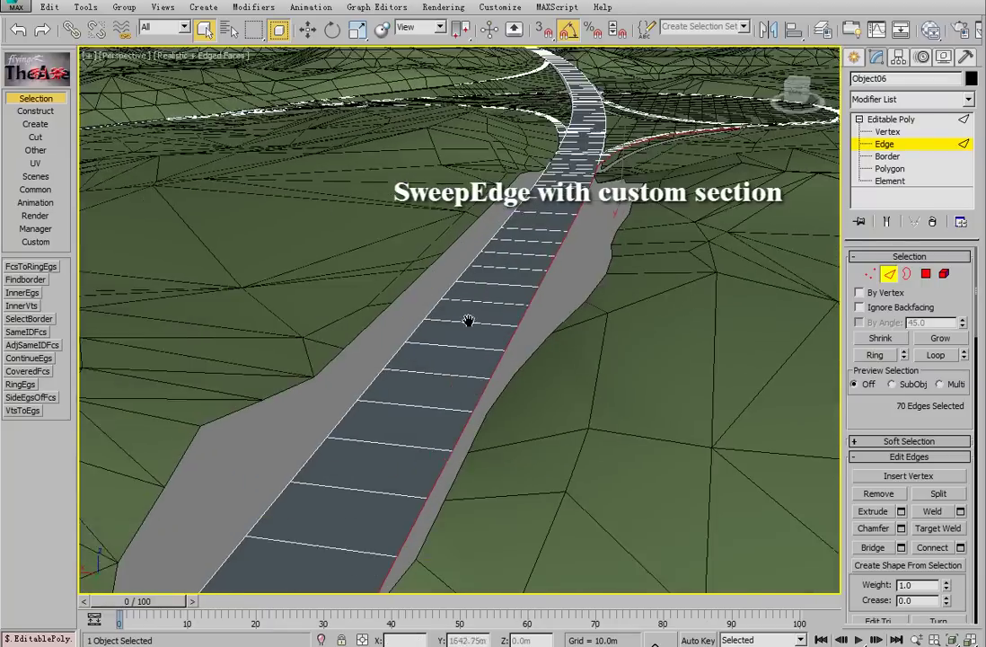
Sweep the current custom section along the selected road border with SweepEdge, using a repeat number of 4
left_click(35, 124)
left_click(27, 528)
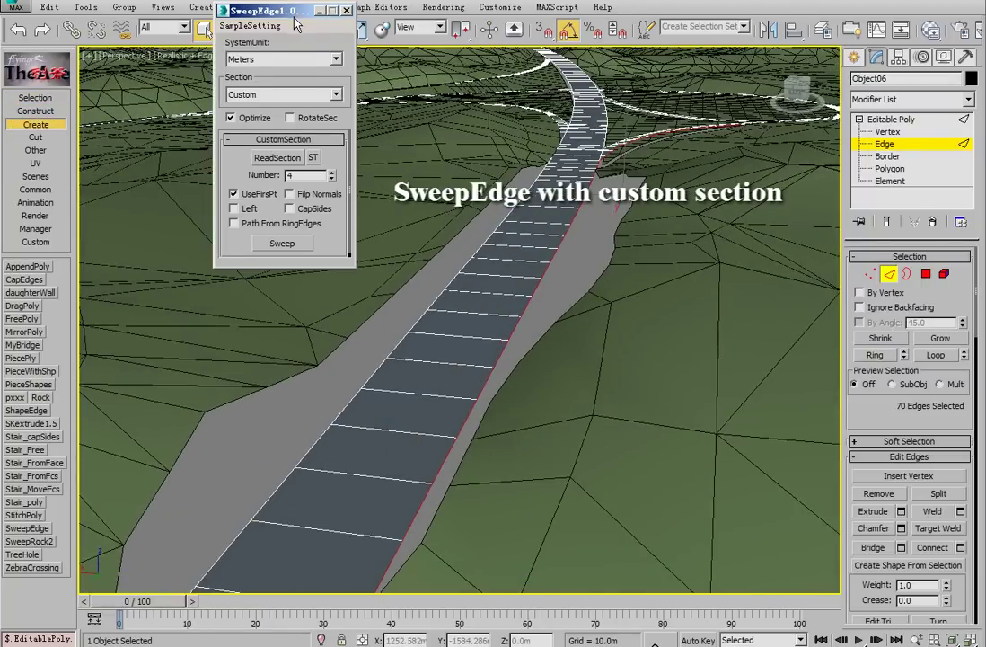
left_click_drag(295, 18, 230, 64)
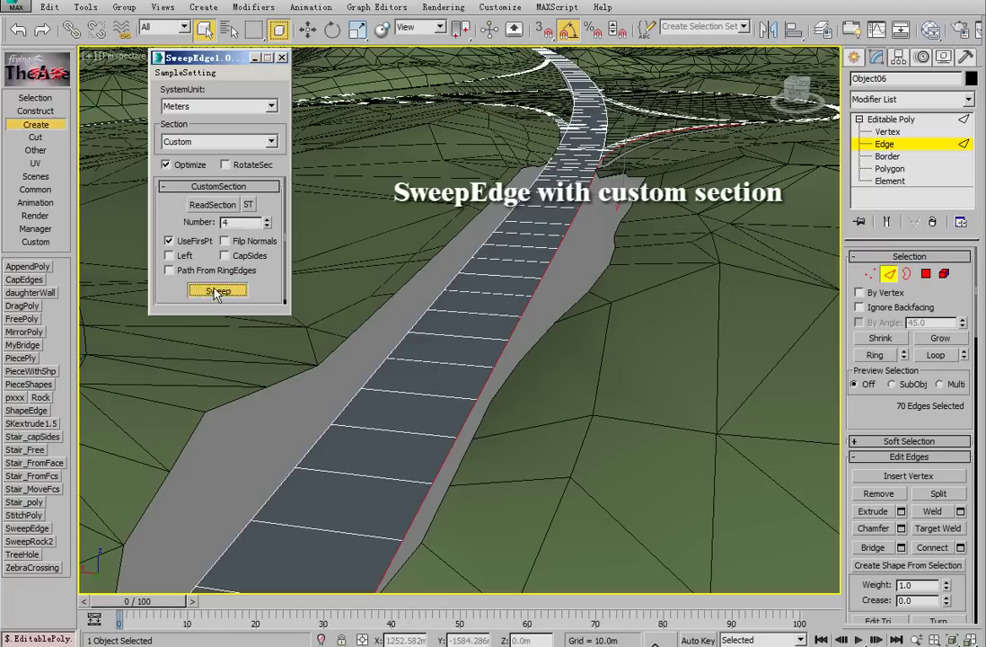
left_click(215, 290)
Replace the section swept along the road border with the library section 下行护坡
left_click(187, 205)
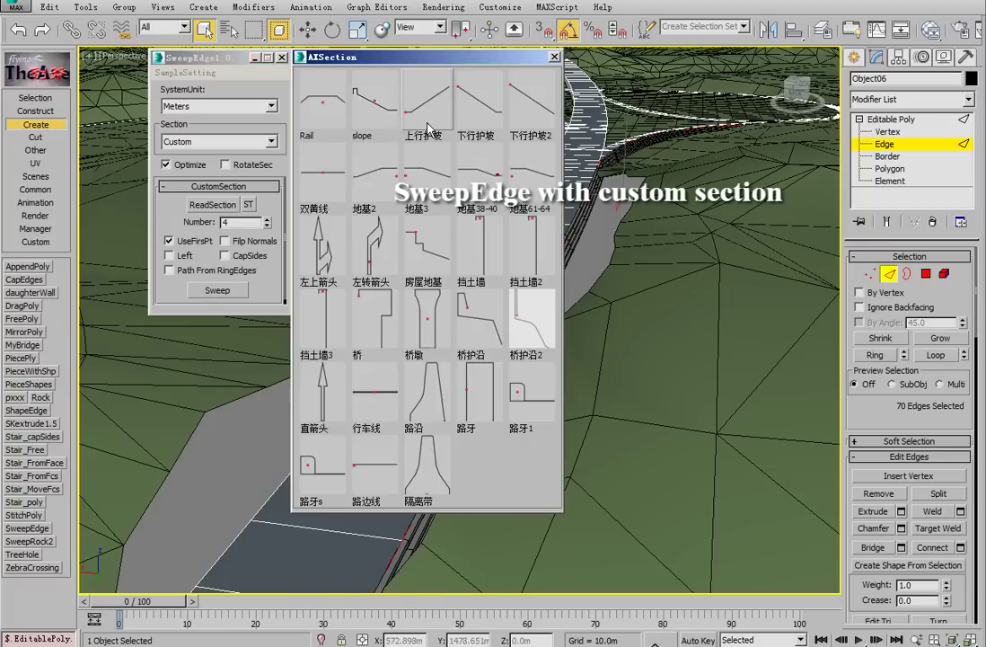
left_click(470, 126)
left_click(554, 58)
middle_click_drag(572, 171, 579, 265, "alt")
Select the road's border edges opposite the existing slope, between one vertex down the road and one near the junction
left_click(870, 274)
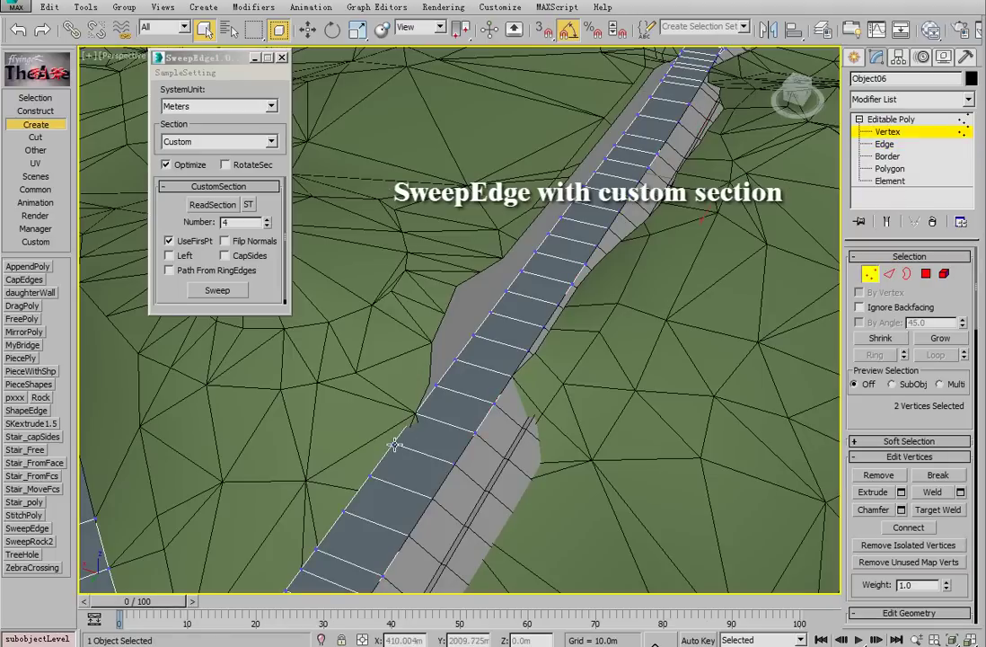
left_click(395, 444)
middle_click_drag(600, 134, 462, 414)
scroll(599, 207, "up", 3)
left_click(542, 344)
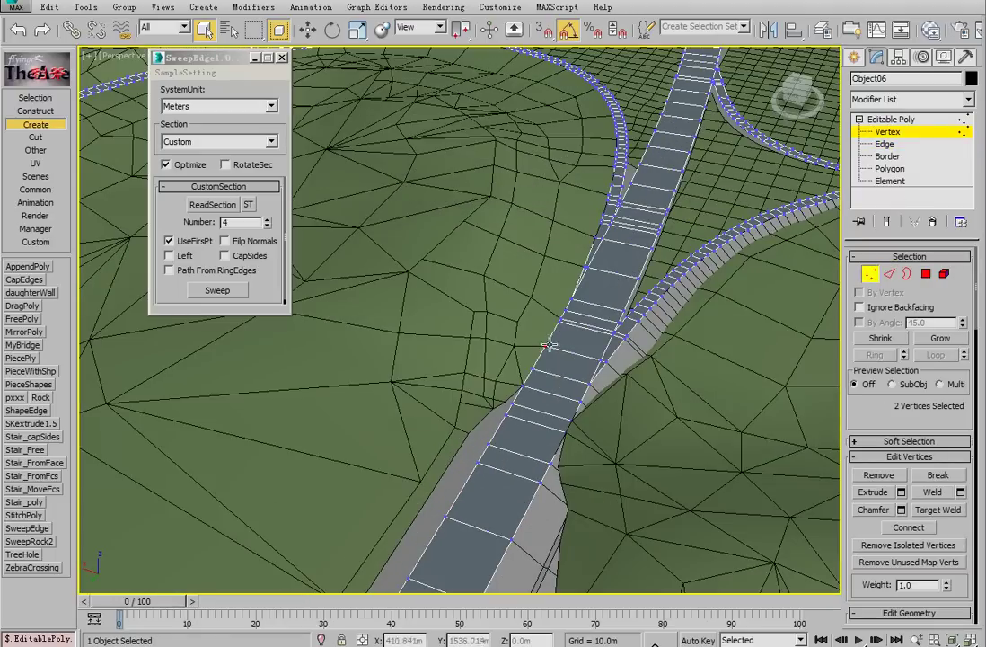
left_click(35, 98)
left_click(29, 318)
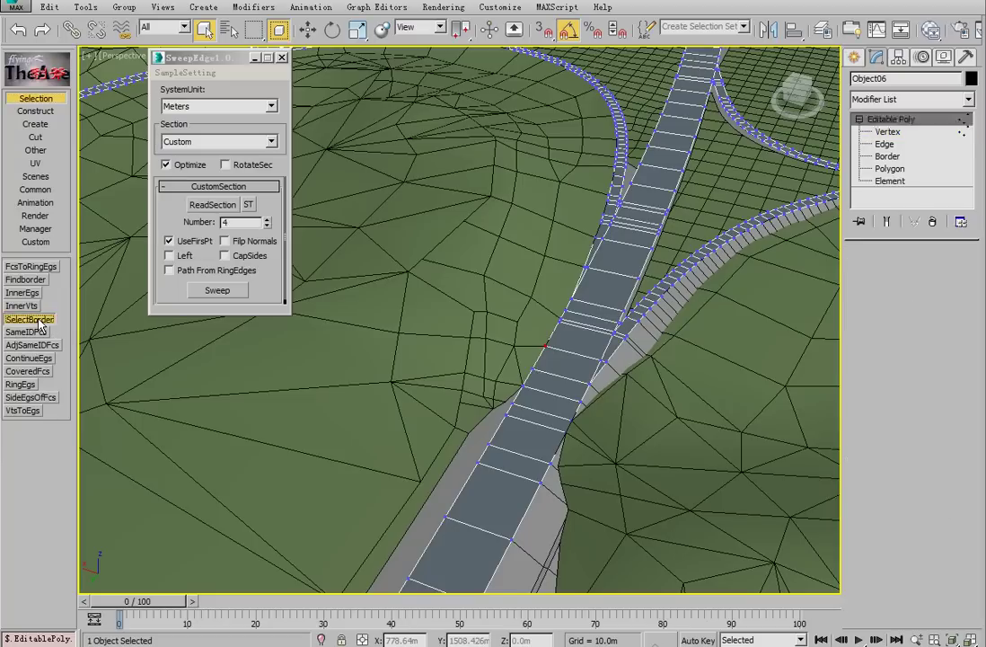
Sweep a custom section along the selected road border using the library section 上行护坡
left_click(208, 288)
middle_click_drag(484, 440, 472, 329)
scroll(607, 301, "up", 4)
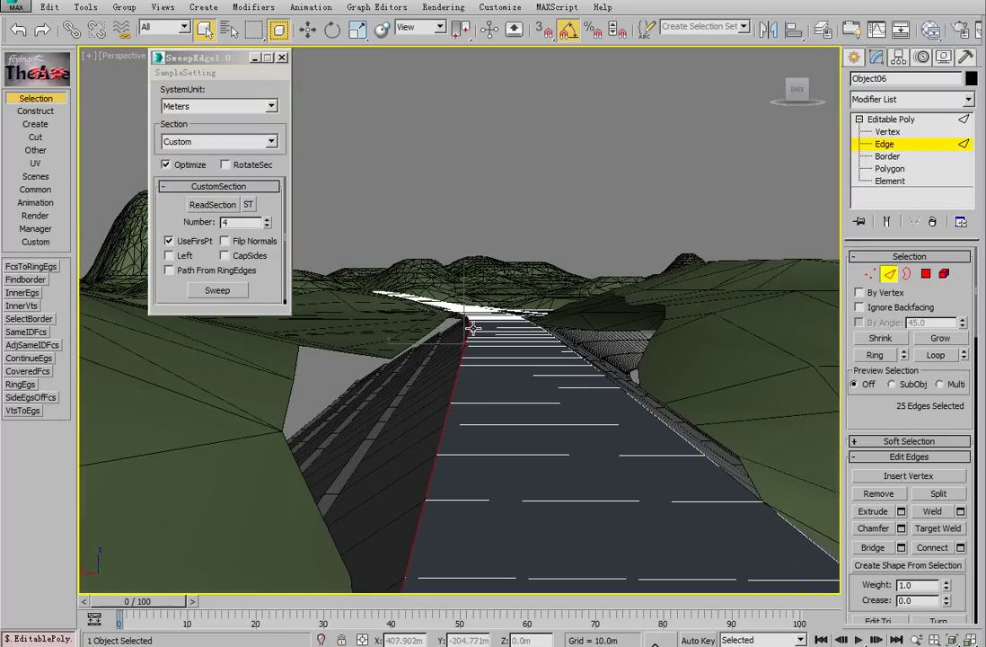
left_click(213, 205)
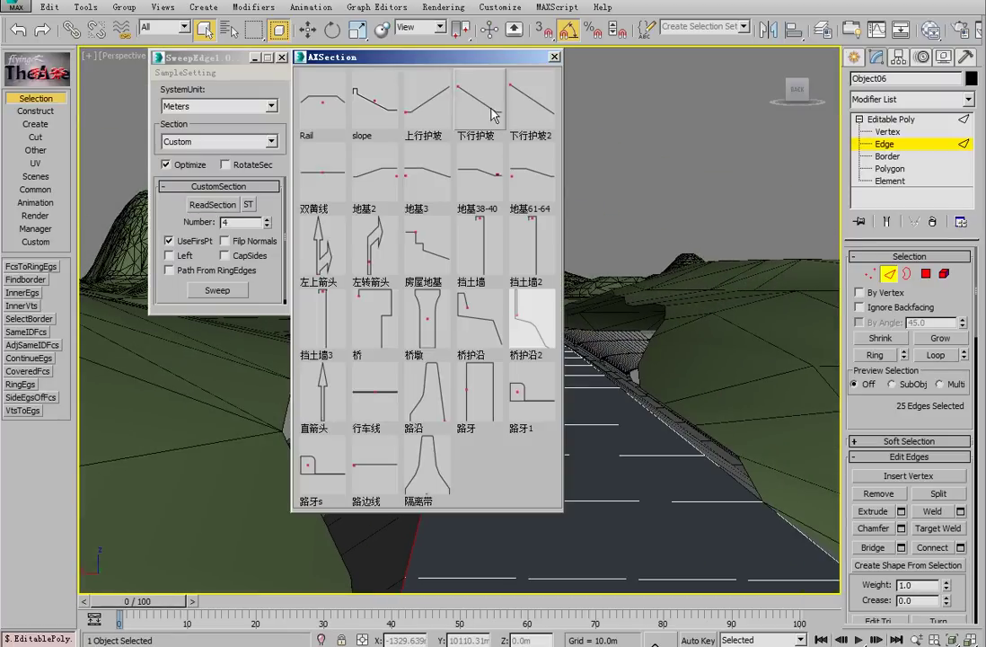
left_click_drag(475, 60, 840, 110)
left_click(795, 151)
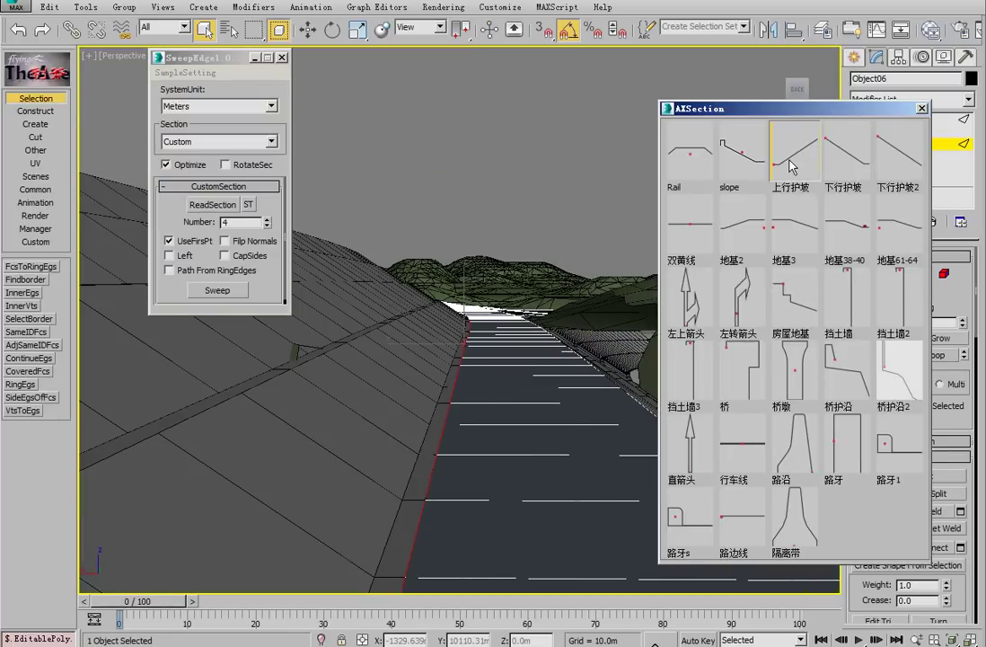
scroll(462, 367, "down", 4)
scroll(458, 368, "down", 3)
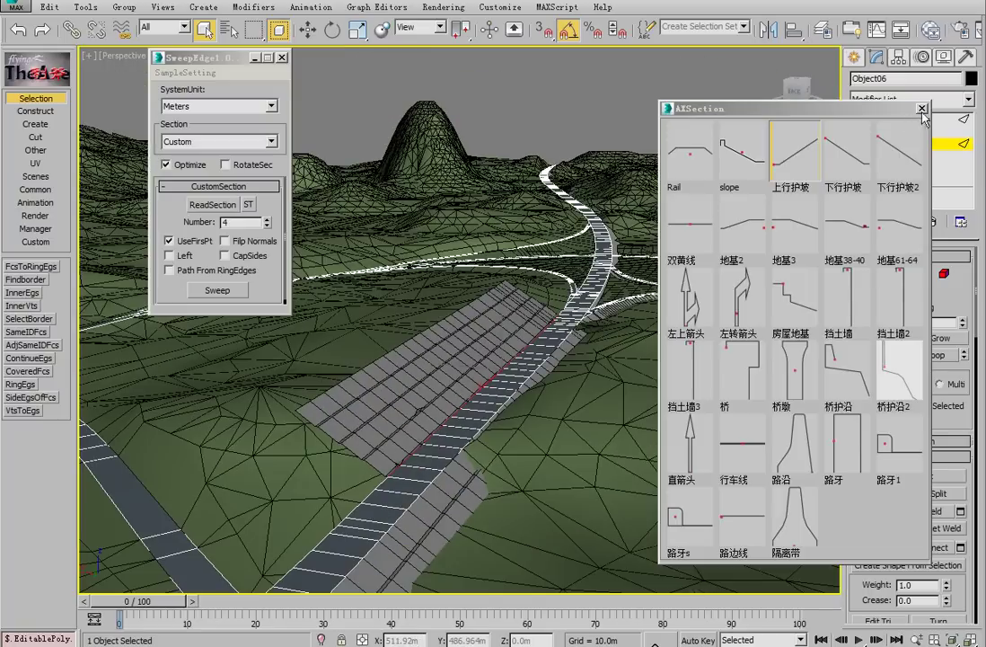
left_click(921, 108)
Set the new slope's repeat number to 2
scroll(462, 308, "up", 4)
left_click(267, 225)
left_click(267, 225)
middle_click_drag(332, 274, 449, 296)
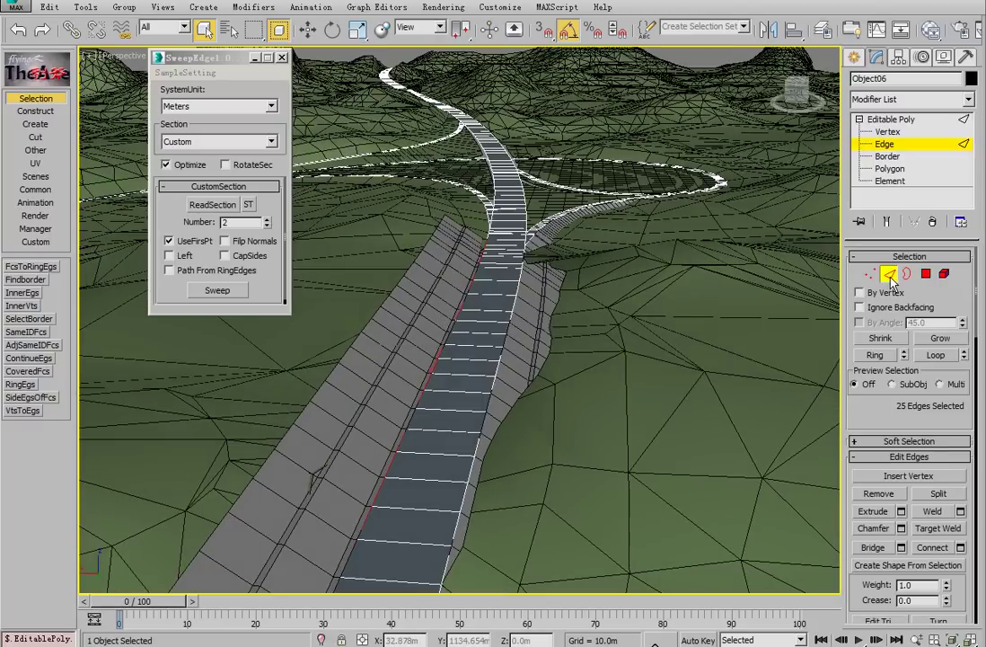
Delete the earlier slope mesh on the other side of the road and reselect the road mesh
left_click(890, 279)
left_click(526, 320)
key("Delete")
left_click(495, 319)
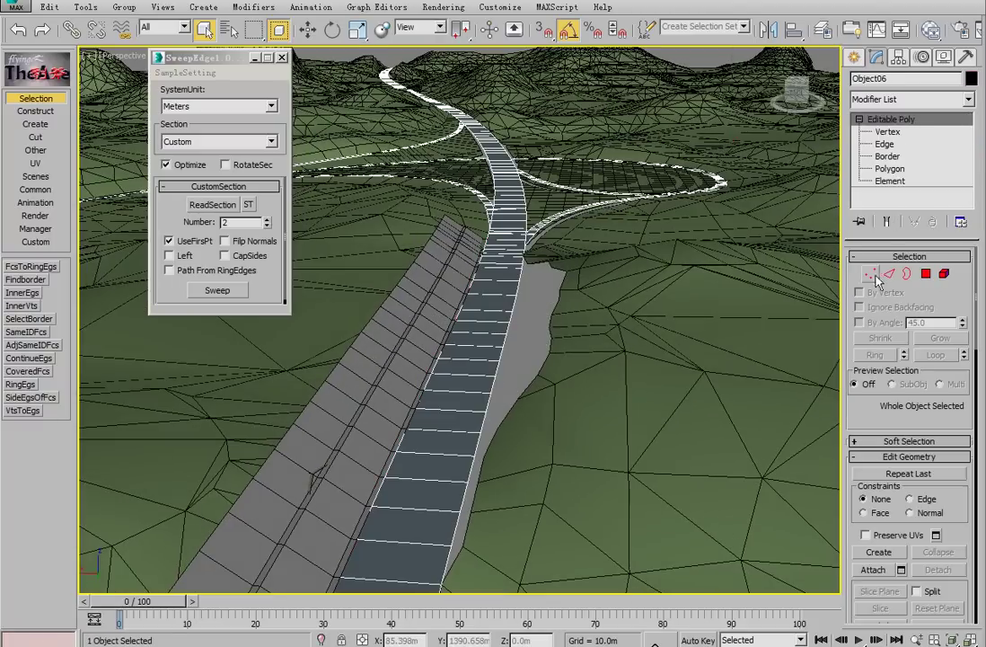
Select the border edges on the cleared side, from a vertex on the curved ramp to a vertex down the road
left_click(869, 277)
left_click(582, 212)
scroll(519, 342, "down", 2)
left_click(527, 401, "ctrl")
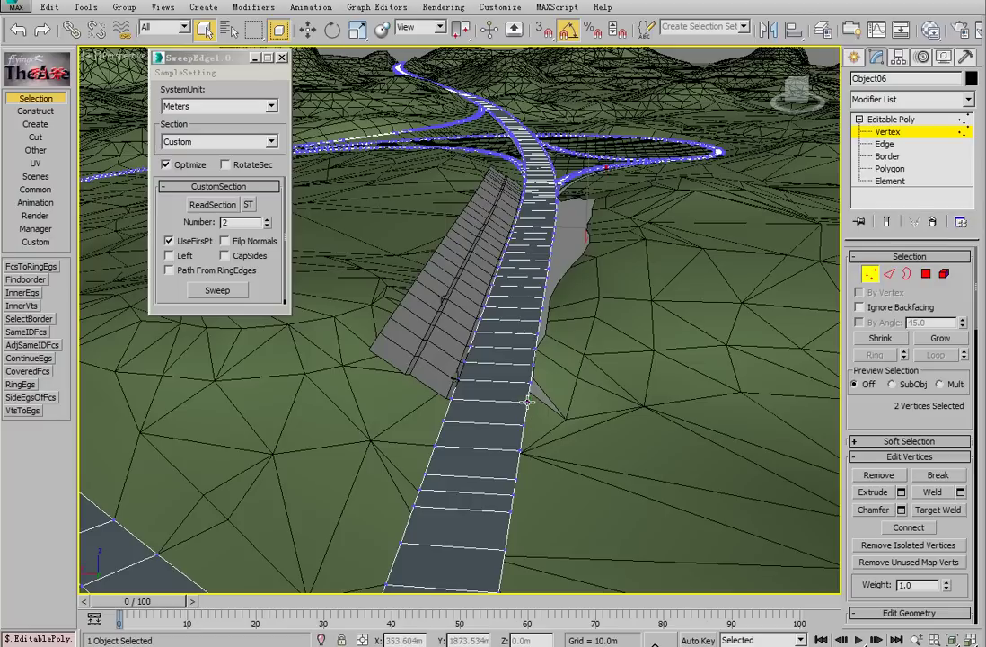
left_click(25, 280)
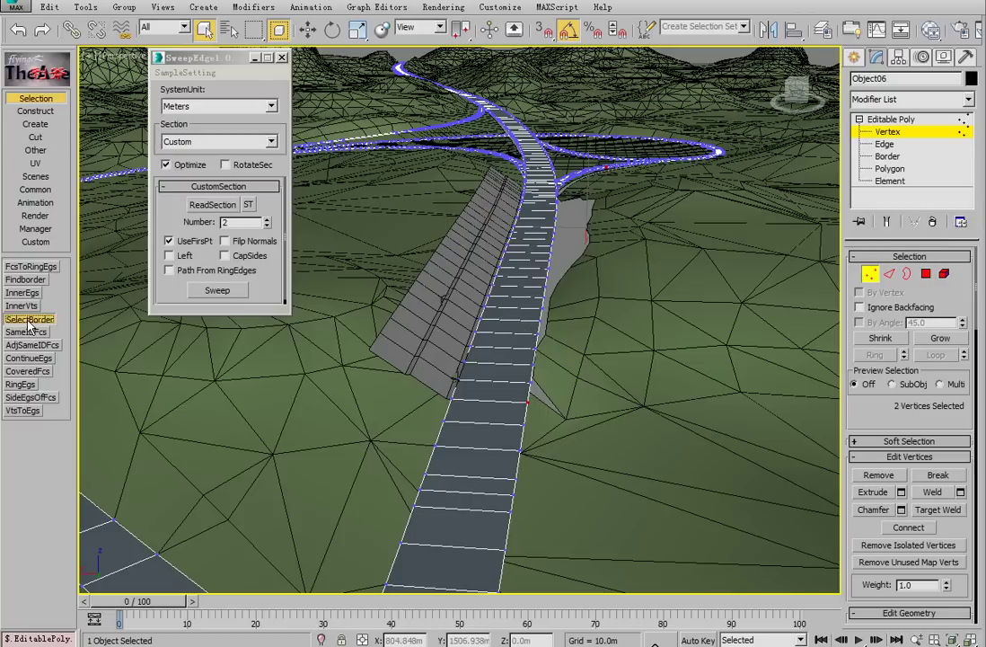
Sweep the current slope section along the selected ramp and road border with a repeat number of 2
left_click(213, 289)
scroll(512, 272, "up", 2)
middle_click_drag(513, 272, 582, 494, "alt")
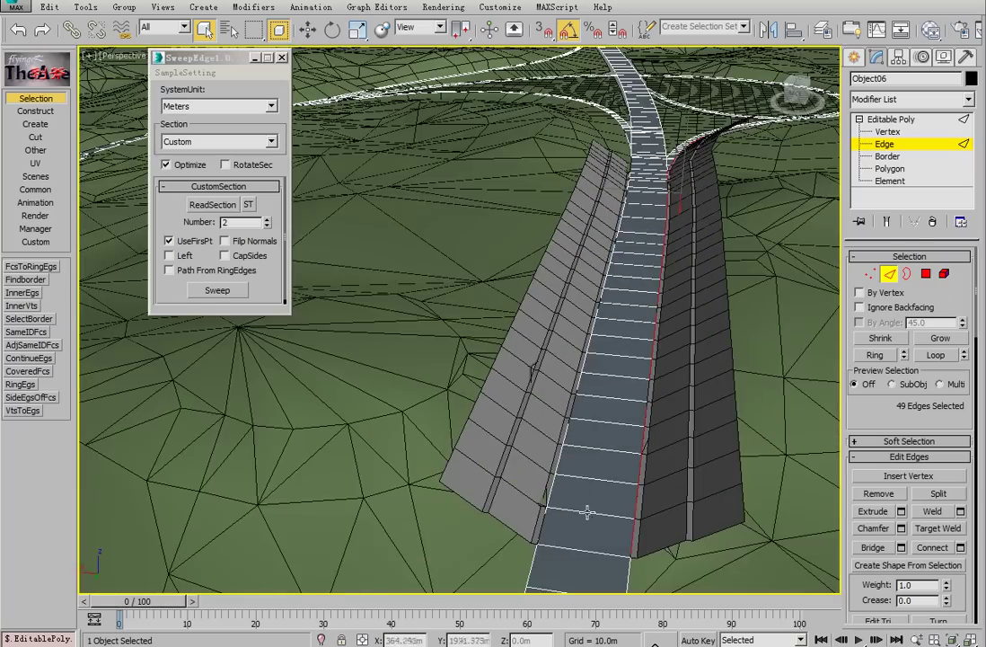
Select the full ring of cross edges along the main road
left_click(575, 552)
scroll(575, 551, "down", 5)
middle_click_drag(575, 550, 566, 344)
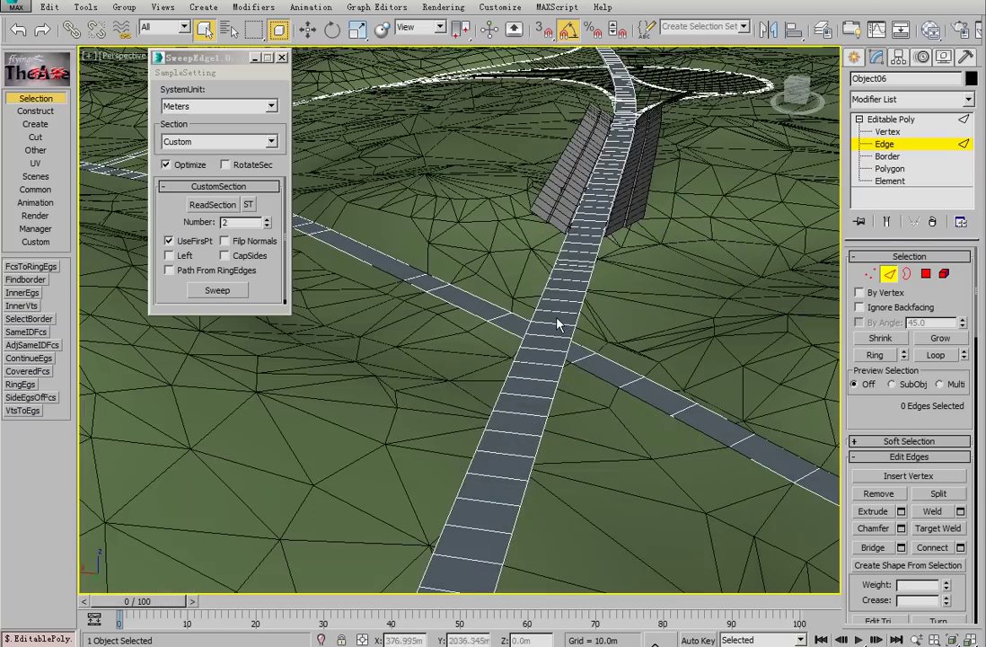
left_click(873, 358)
middle_click_drag(629, 135, 608, 268)
scroll(523, 395, "up", 5)
scroll(607, 269, "up", 2)
Turn on Path From RingEdges and sweep the current section along the main road's centre
left_click(231, 203)
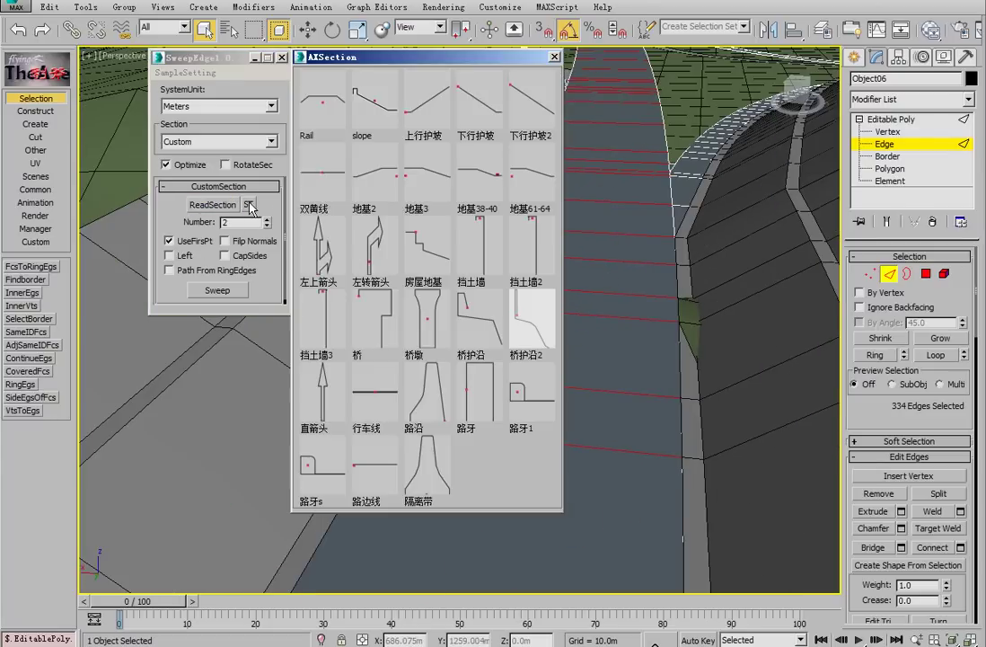
left_click(554, 58)
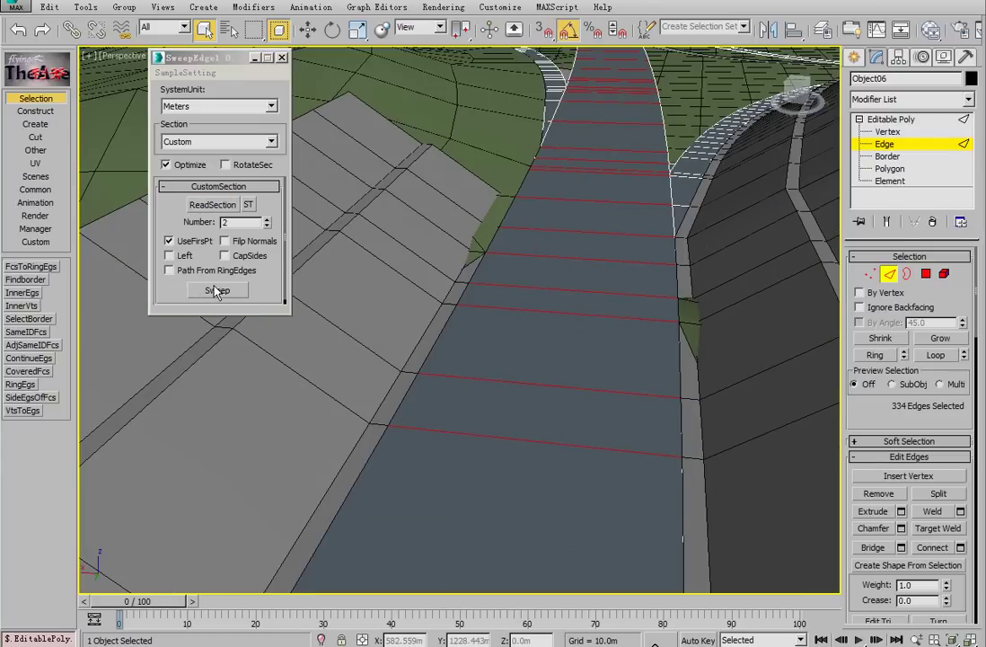
left_click(183, 273)
middle_click_drag(253, 313, 620, 377, "alt")
Replace the section swept along the road centre with the library section 隔离带
left_click(203, 205)
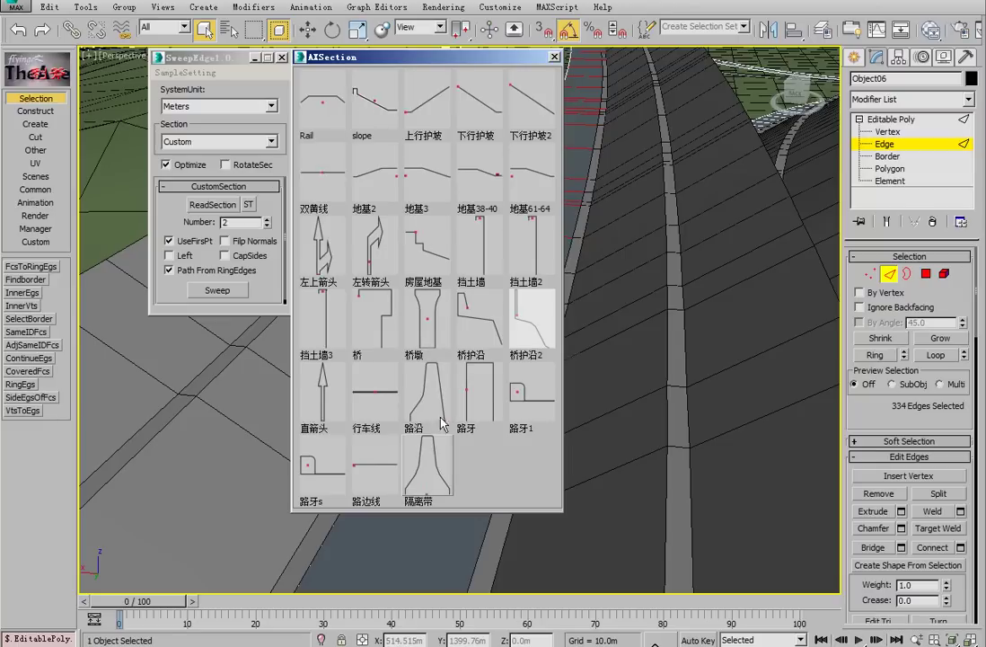
middle_click_drag(580, 266, 485, 259, "alt")
left_click(554, 58)
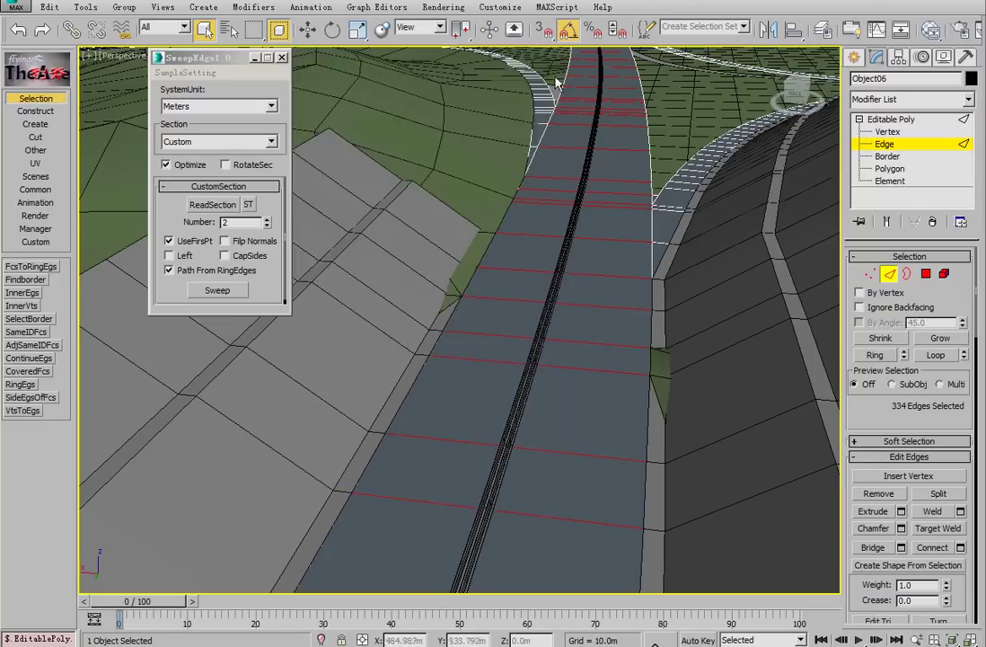
scroll(546, 264, "up", 3)
middle_click_drag(546, 264, 555, 236, "alt")
scroll(555, 236, "up", 1)
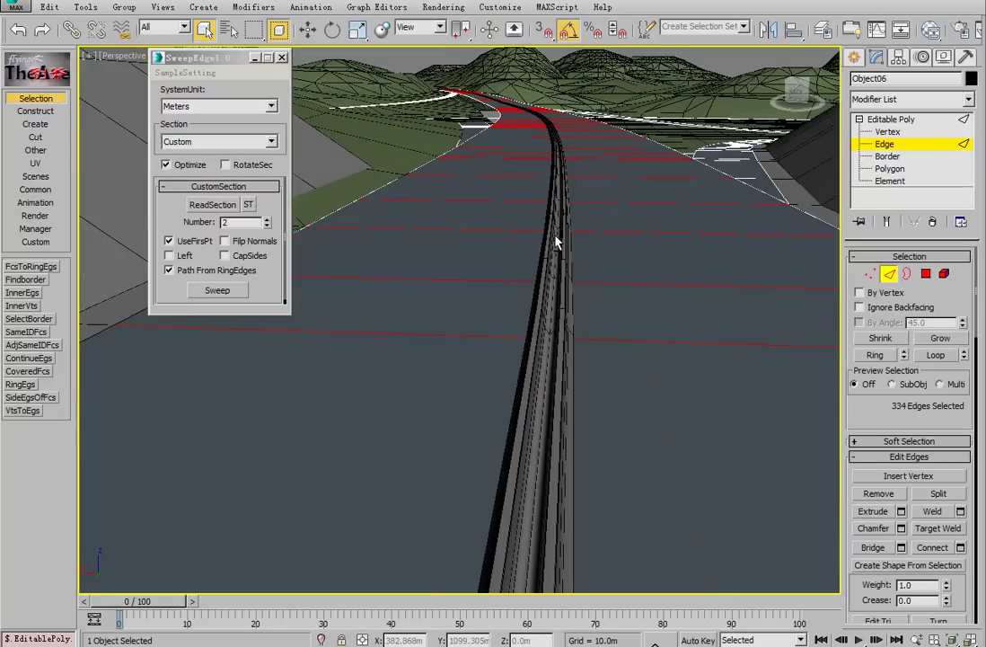
Set the repeat number to 1 and sweep the section along the triangular island's border with Path From RingEdges off
left_click(267, 226)
scroll(557, 103, "up", 5)
left_click(537, 333)
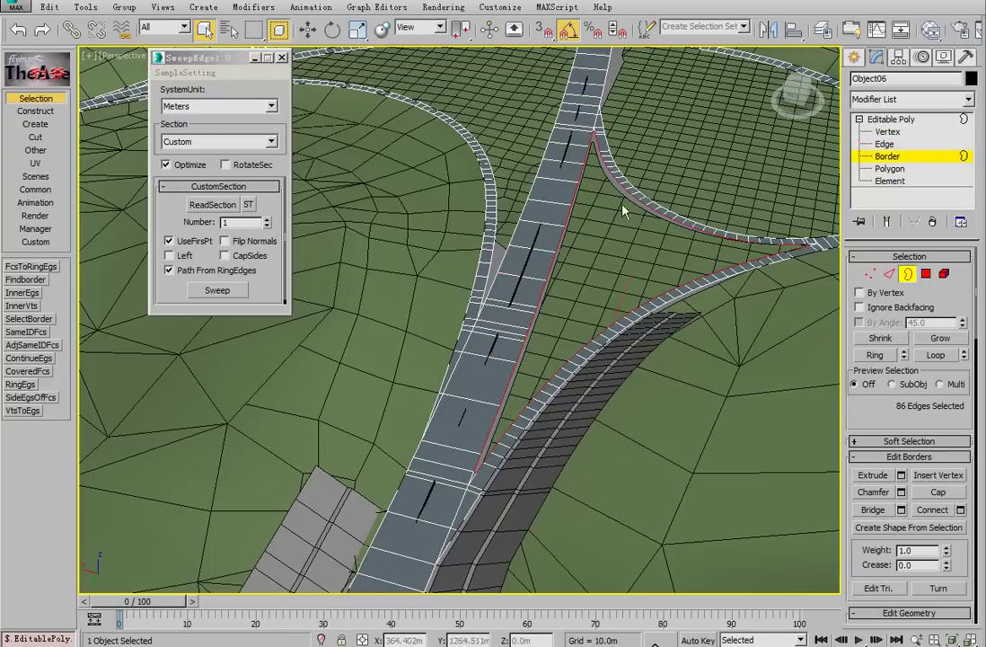
middle_click_drag(543, 334, 644, 199)
scroll(519, 273, "up", 3)
middle_click_drag(519, 273, 540, 136)
scroll(541, 141, "up", 5)
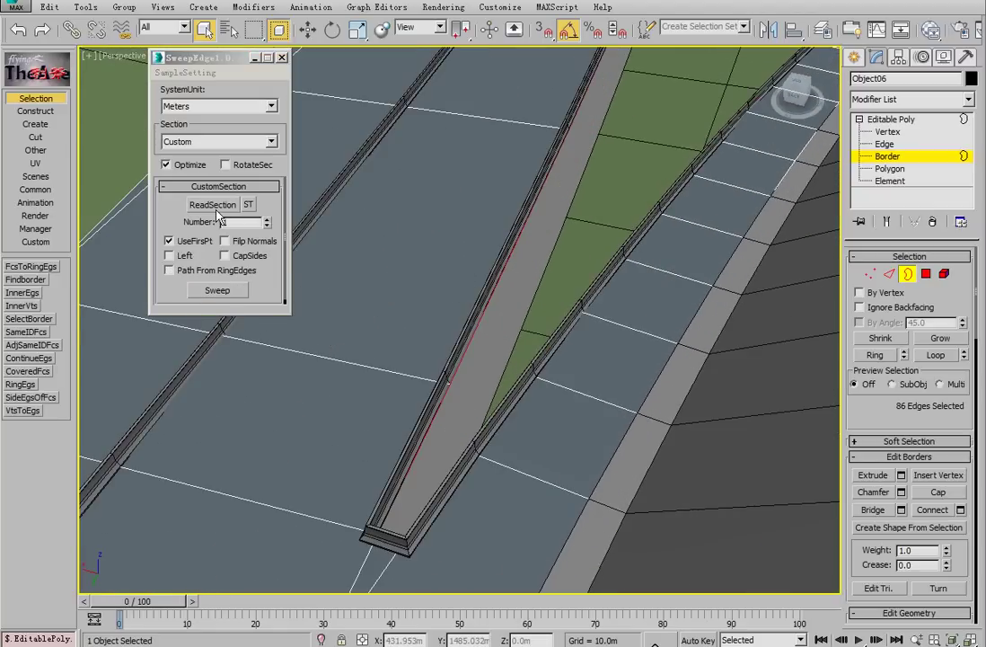
Select the road network's outer border and sweep the current section along it
left_click(214, 205)
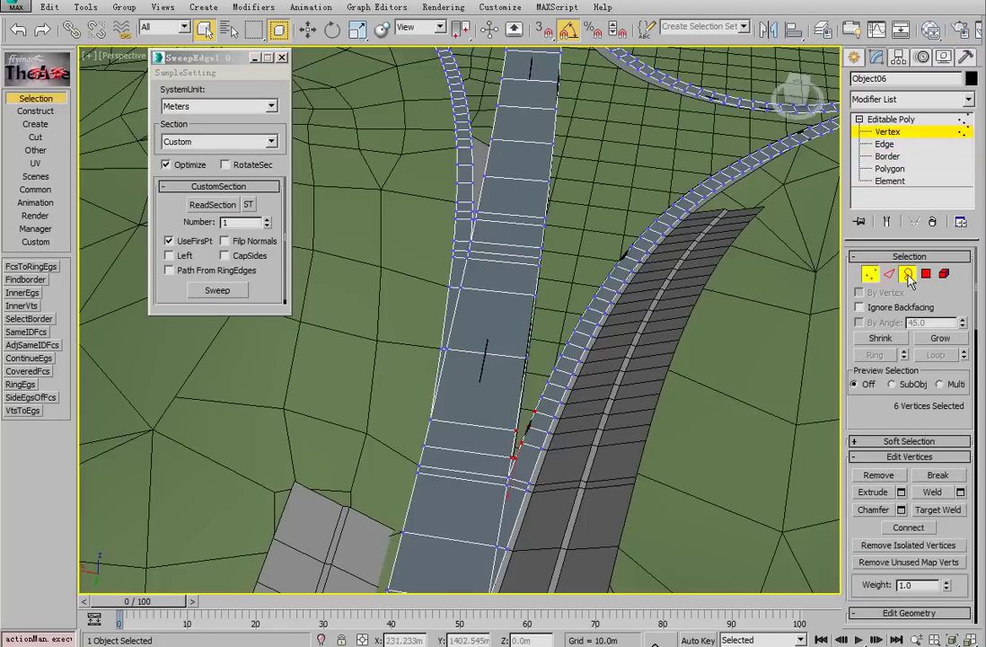
key("3")
key("ctrl+a")
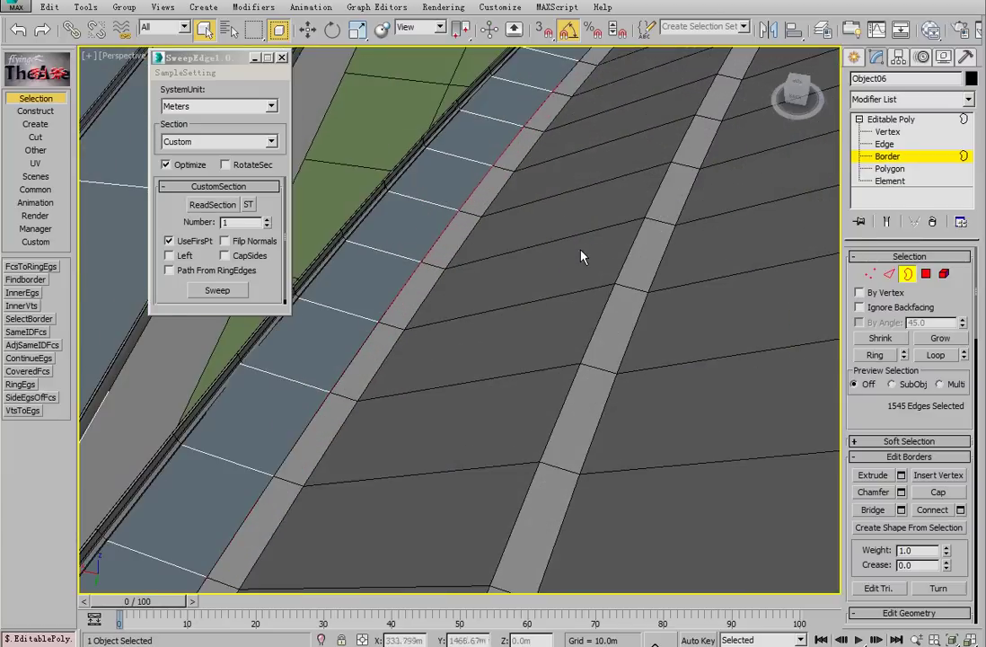
middle_click_drag(580, 251, 541, 247, "alt")
left_click(217, 291)
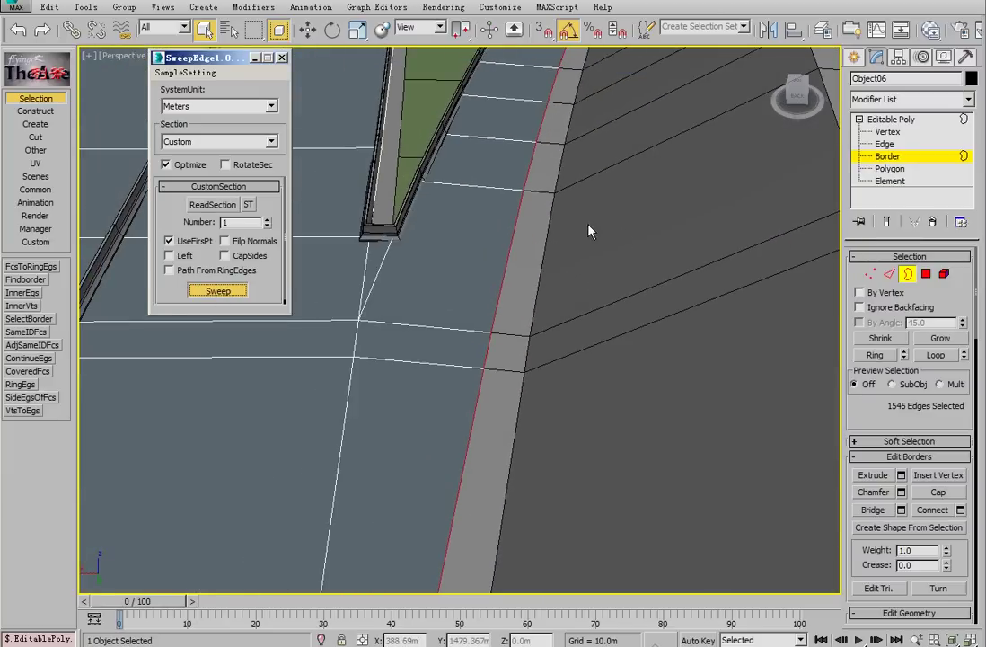
middle_click_drag(602, 262, 583, 370, "alt")
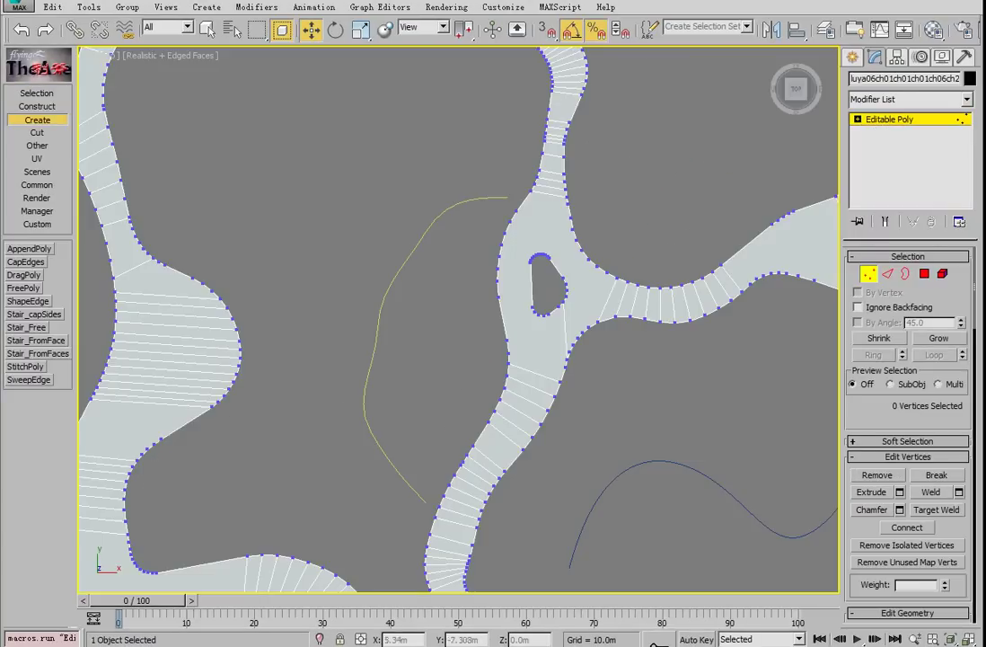
In the top-view road mesh, select the border edges between the two vertices nearest the yellow spline's ends
left_click(532, 190)
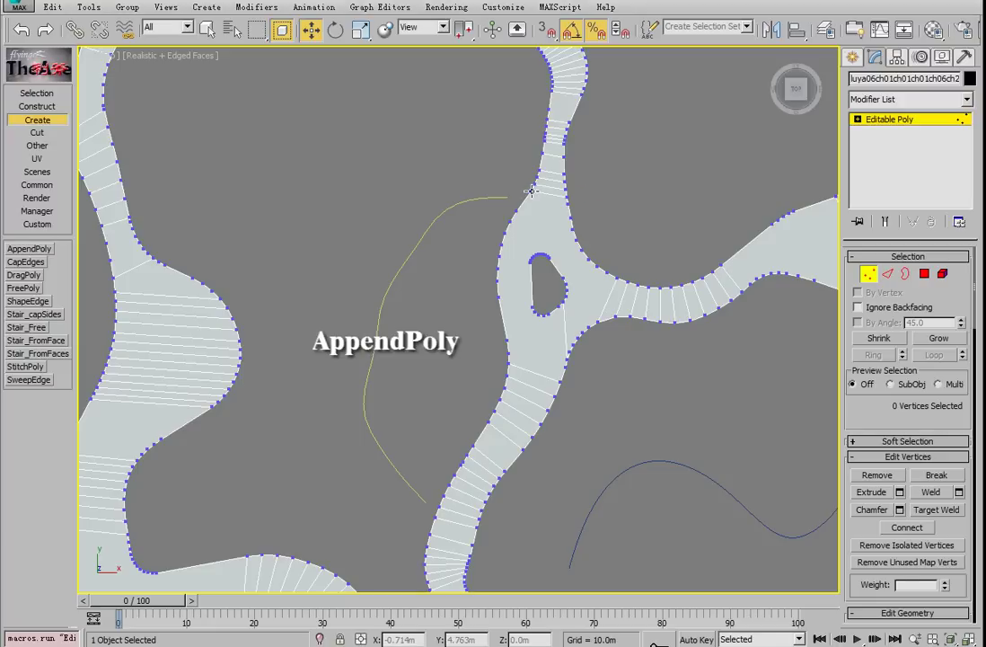
left_click(434, 515, "ctrl")
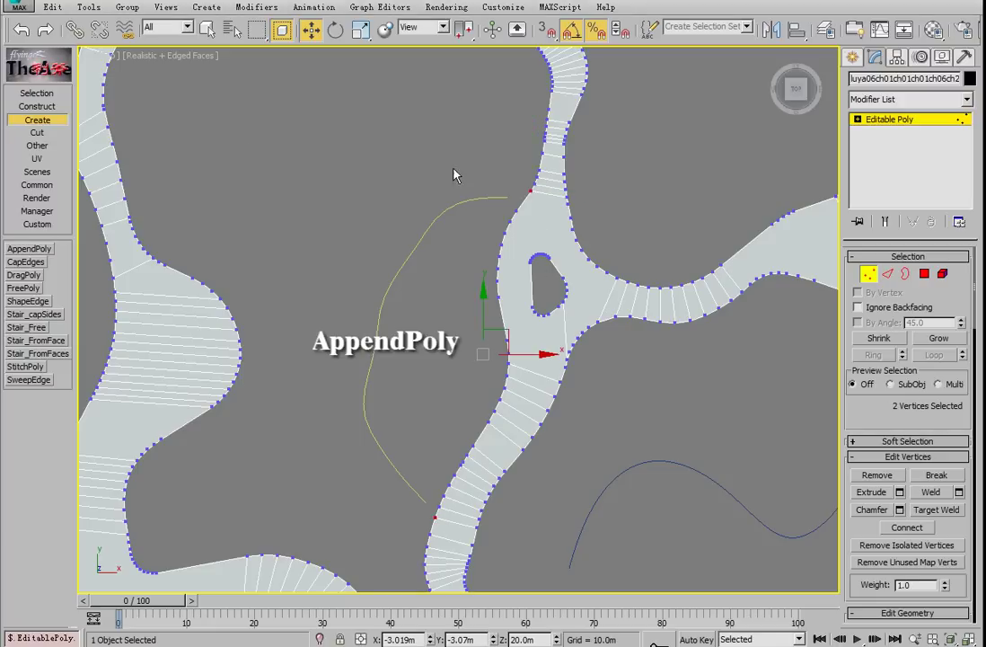
left_click(18, 94)
left_click(34, 301)
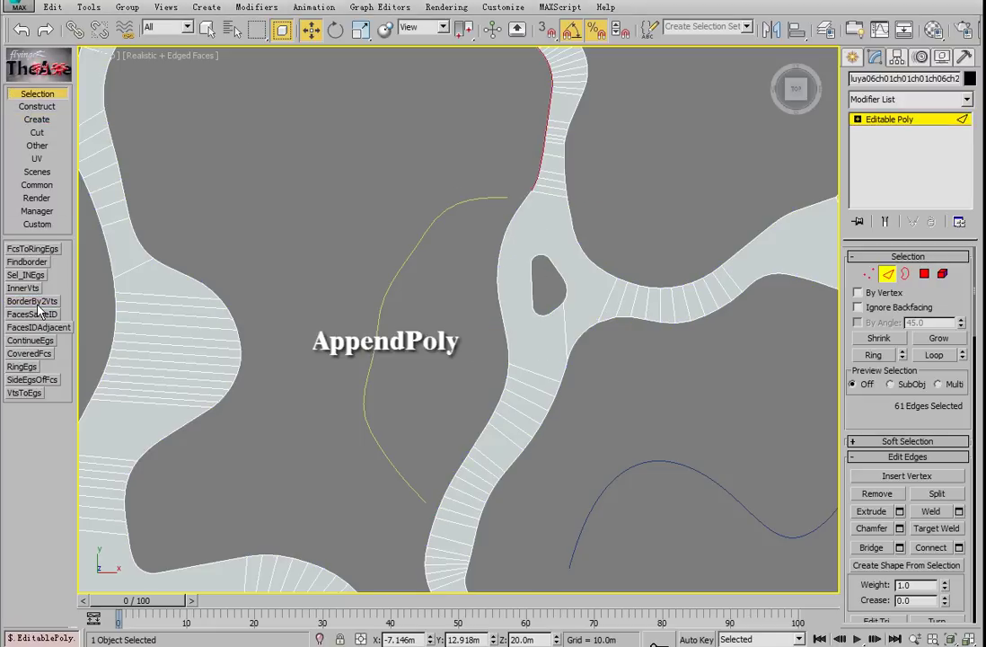
Use AppendPoly with 6 steps to form a polygon between the selected border and the yellow open spline
left_click(37, 120)
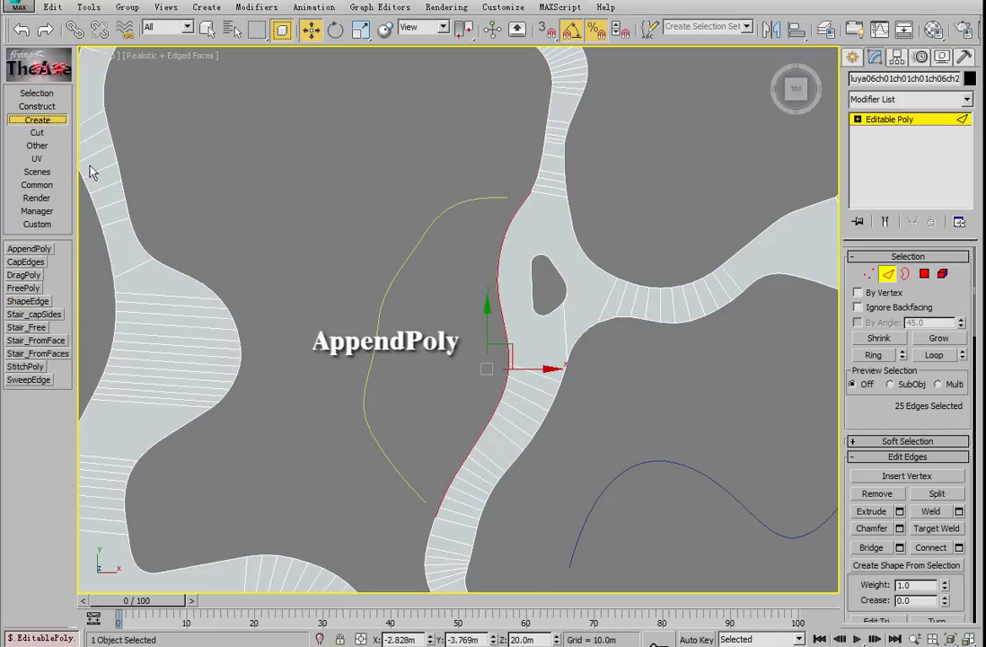
left_click(29, 249)
left_click_drag(354, 1, 232, 278)
left_click(227, 410)
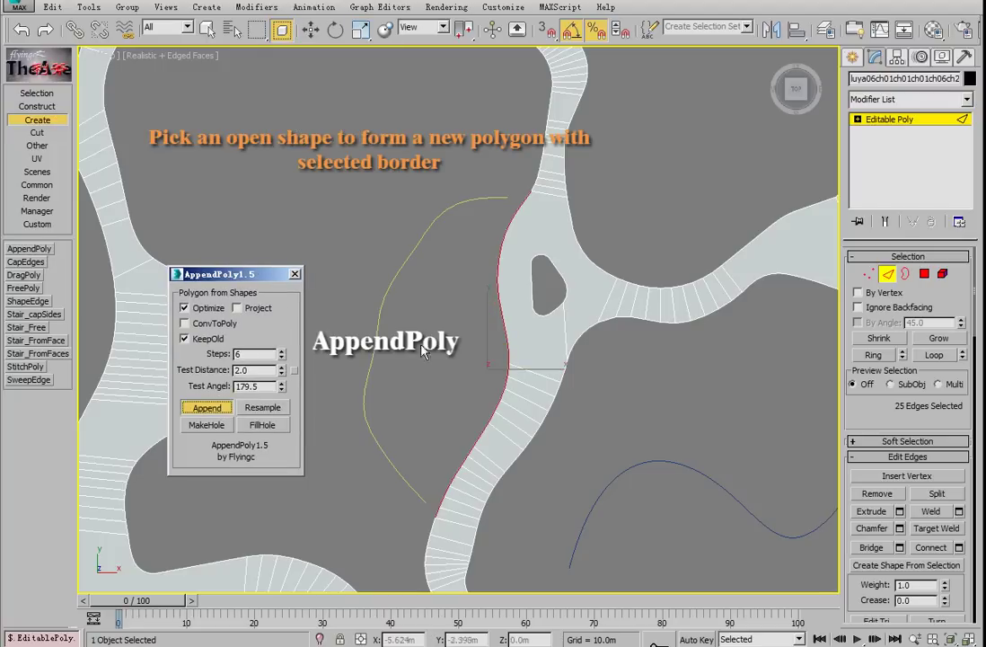
left_click(411, 247)
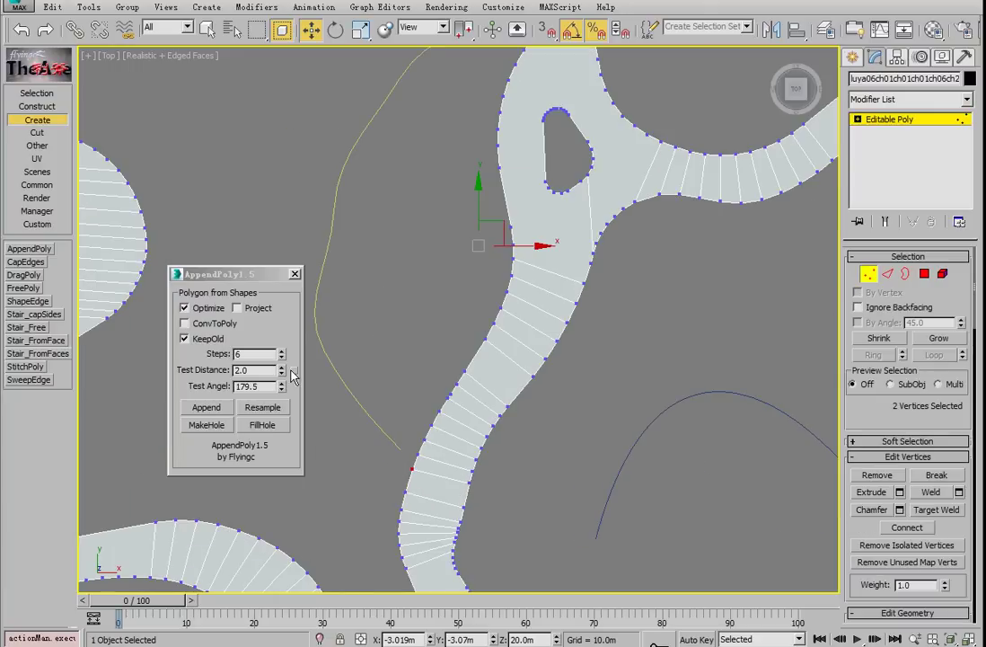
Set AppendPoly's test distance to about 0.502 from two picked points and append the yellow spline again
left_click(293, 371)
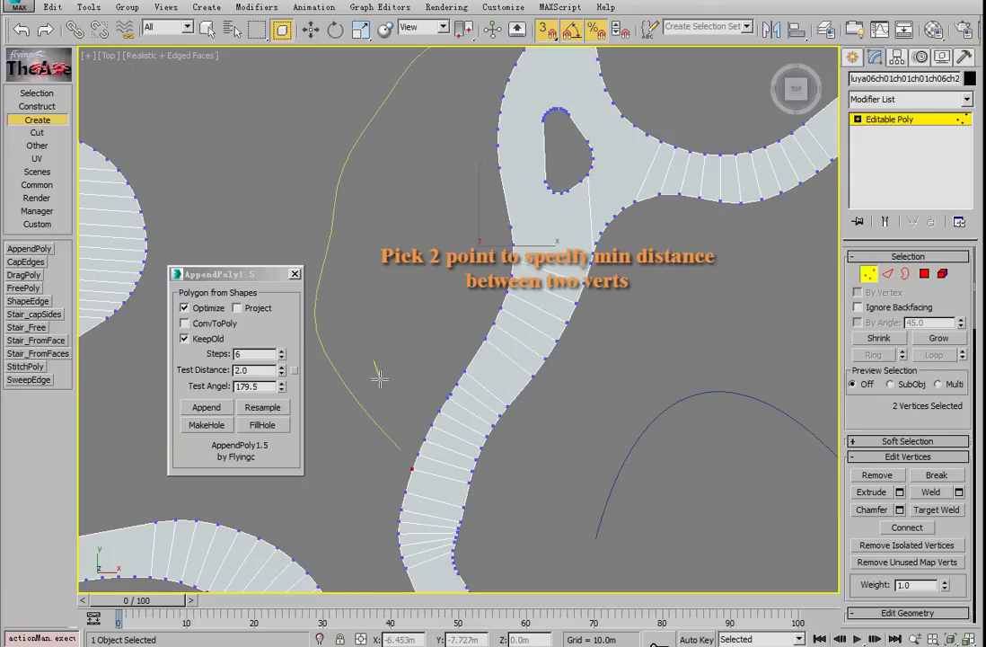
left_click(381, 371)
middle_click_drag(448, 168, 442, 252)
scroll(478, 255, "down", 2)
left_click(216, 408)
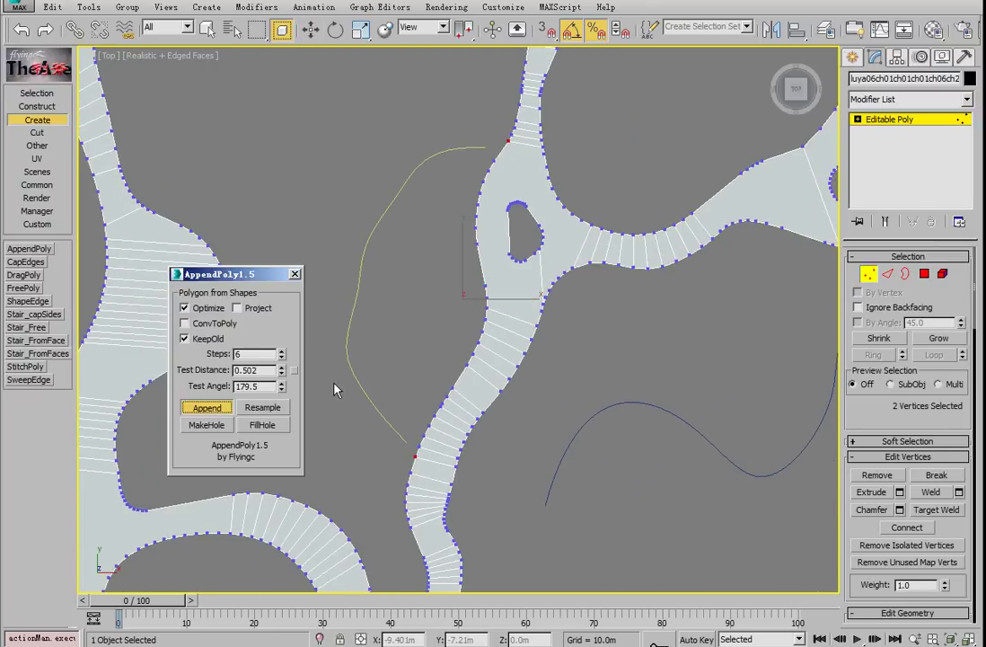
left_click(357, 376)
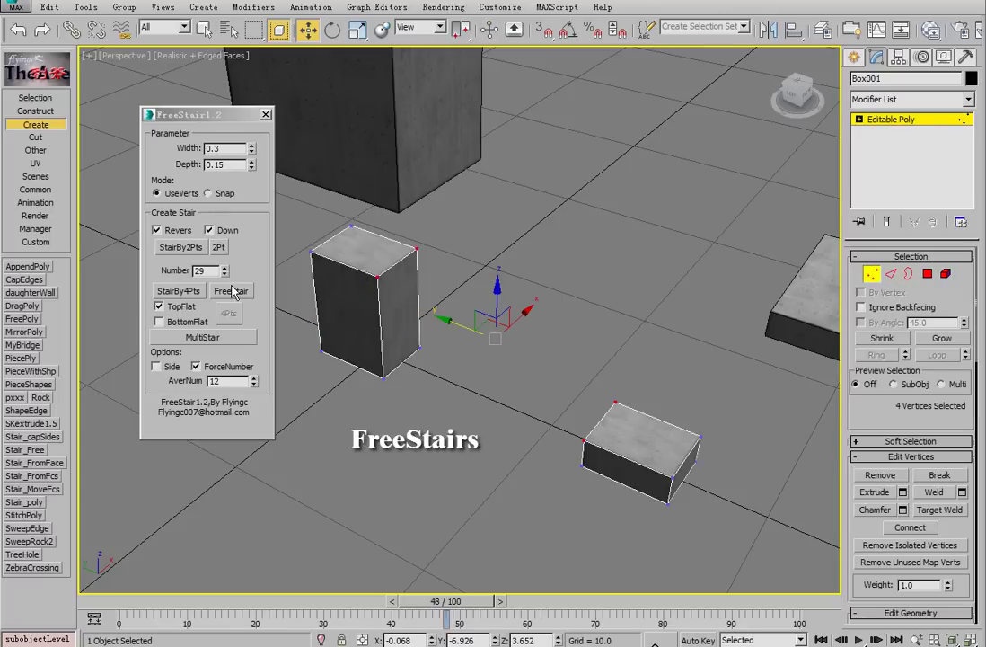
Create a free stair between the two boxes from their four selected vertices and set its step number to 25
left_click(238, 288)
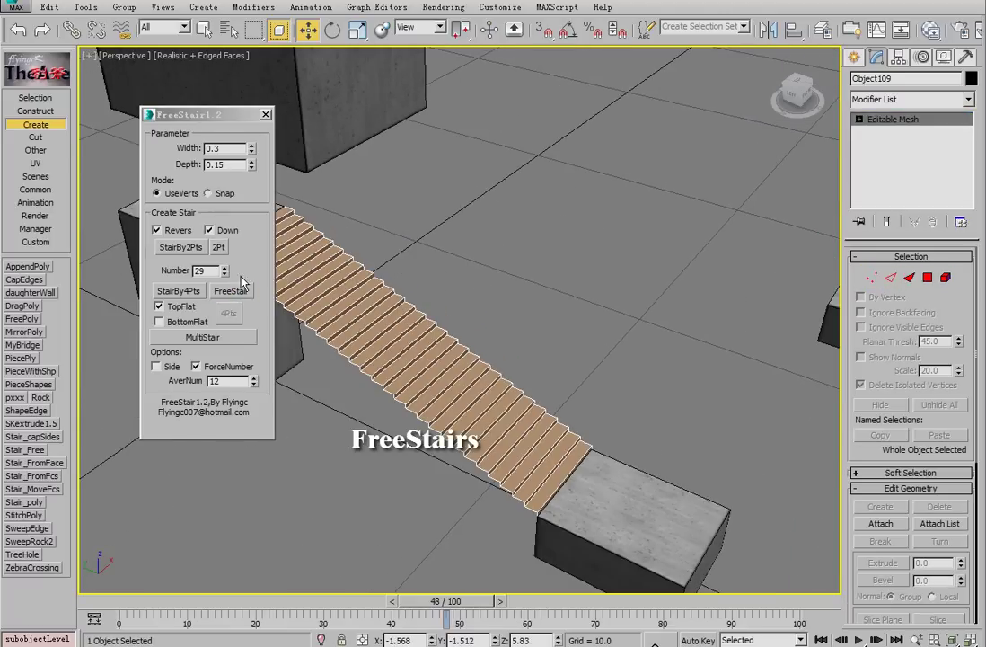
scroll(655, 396, "down", 4)
mouse_move(225, 271)
left_mouse_down()
mouse_move(224, 250)
mouse_move(225, 274)
left_mouse_up()
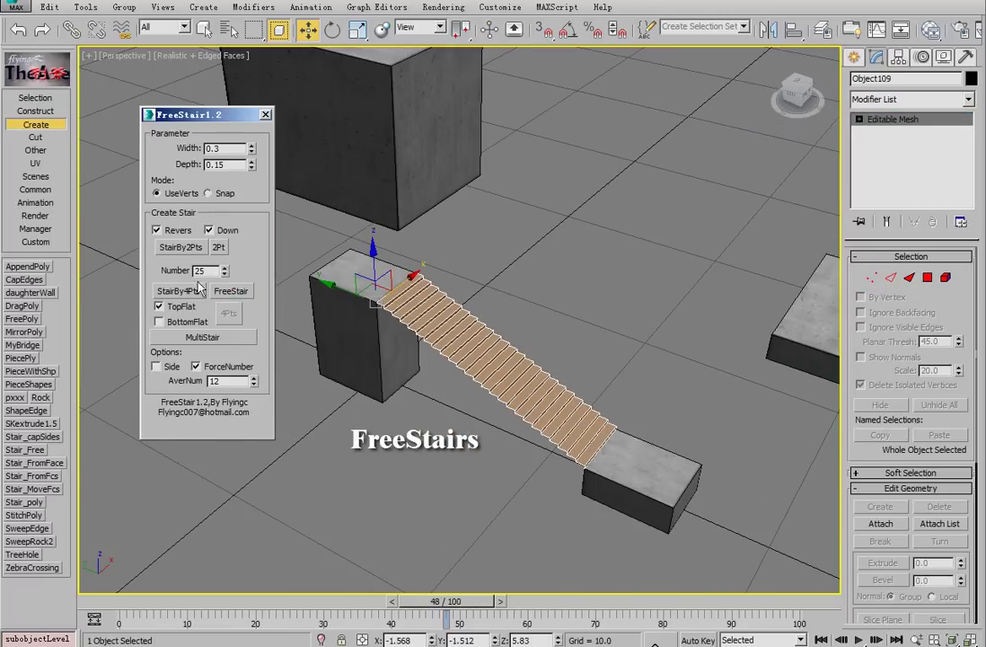
Turn on BottomFlat for the stair and lengthen the taller box by moving its front face outward
left_click(159, 321)
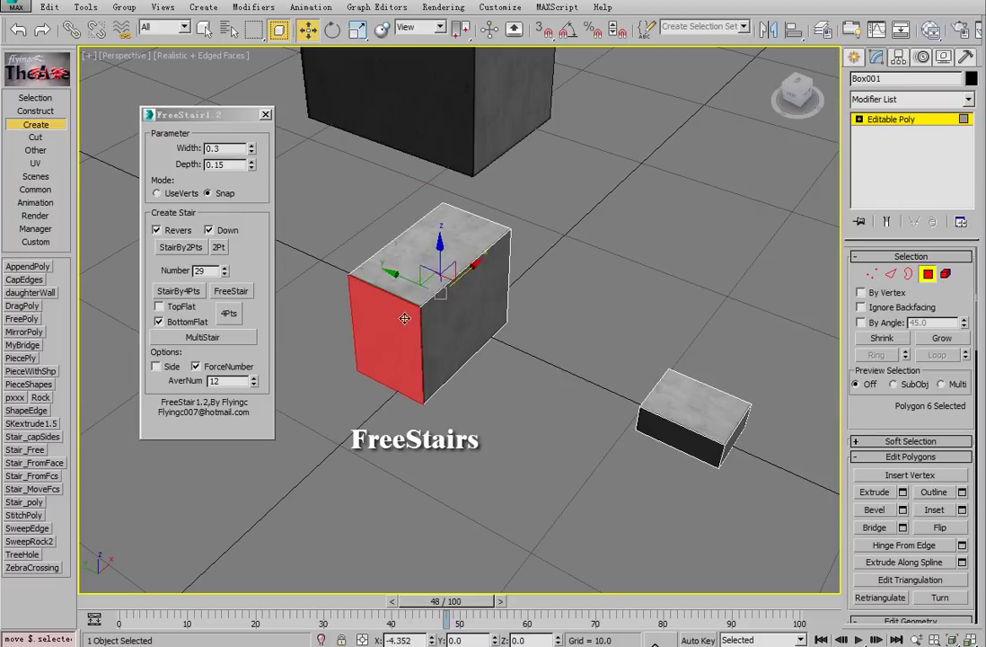
left_click_drag(405, 318, 389, 331)
left_click(926, 276)
Pick four snapped points on the facing top corners of the two boxes and create a stair between them
left_click(230, 314)
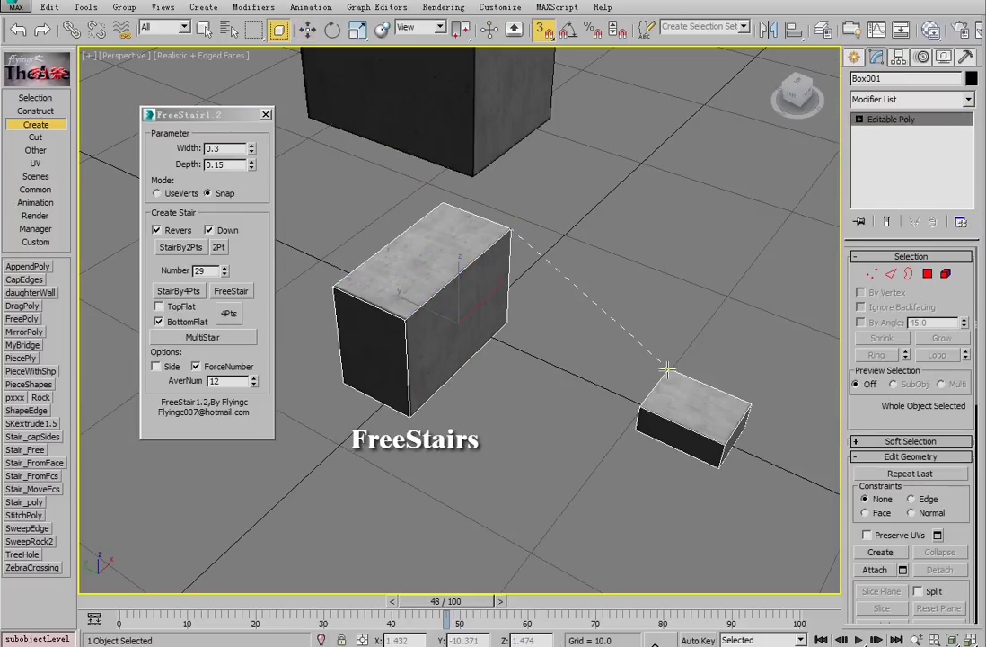
left_click(641, 409)
left_click(167, 298)
Create a MultiStair from the largest box down to the low slab using picked corner points, and set AverNum to 14
middle_click_drag(579, 283, 396, 266, "alt")
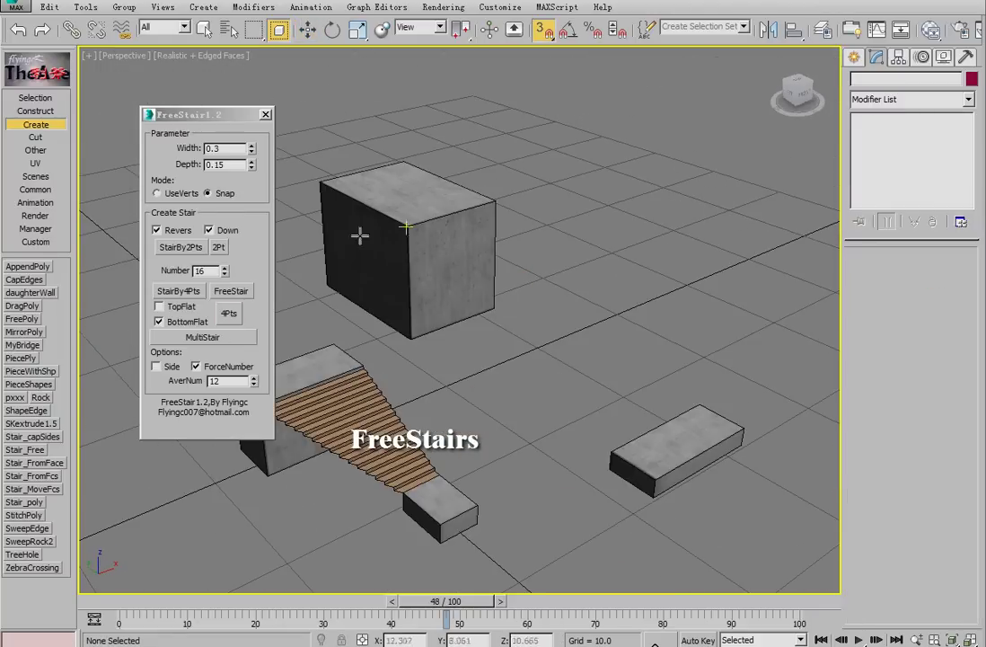
left_click(705, 407)
left_click(615, 454)
middle_click_drag(566, 260, 535, 327, "alt")
left_click(207, 337)
scroll(572, 293, "up", 3)
left_click_drag(252, 381, 256, 375)
scroll(372, 307, "down", 4)
middle_click_drag(373, 307, 394, 325)
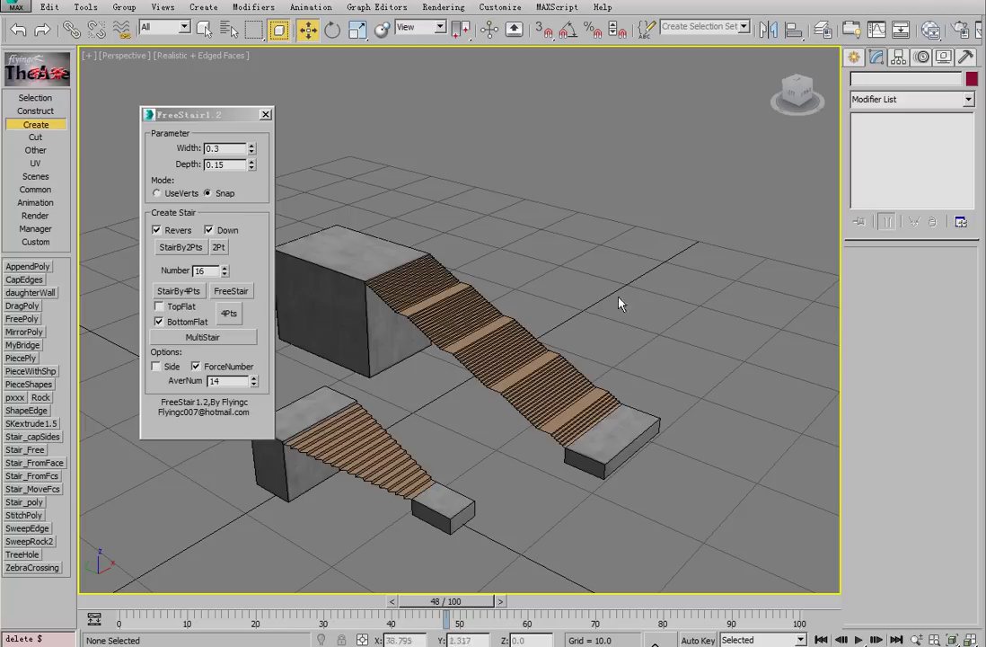
Turn on the Side option to add side walls to the multi-flight stair
left_click(177, 366)
scroll(473, 242, "up", 5)
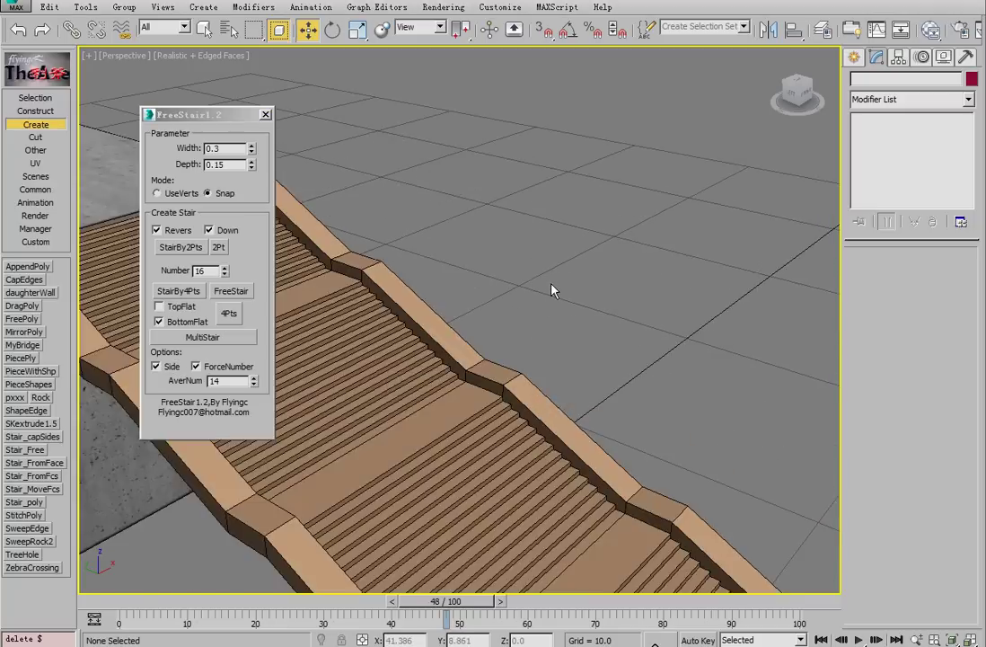
middle_click_drag(473, 241, 529, 302, "alt")
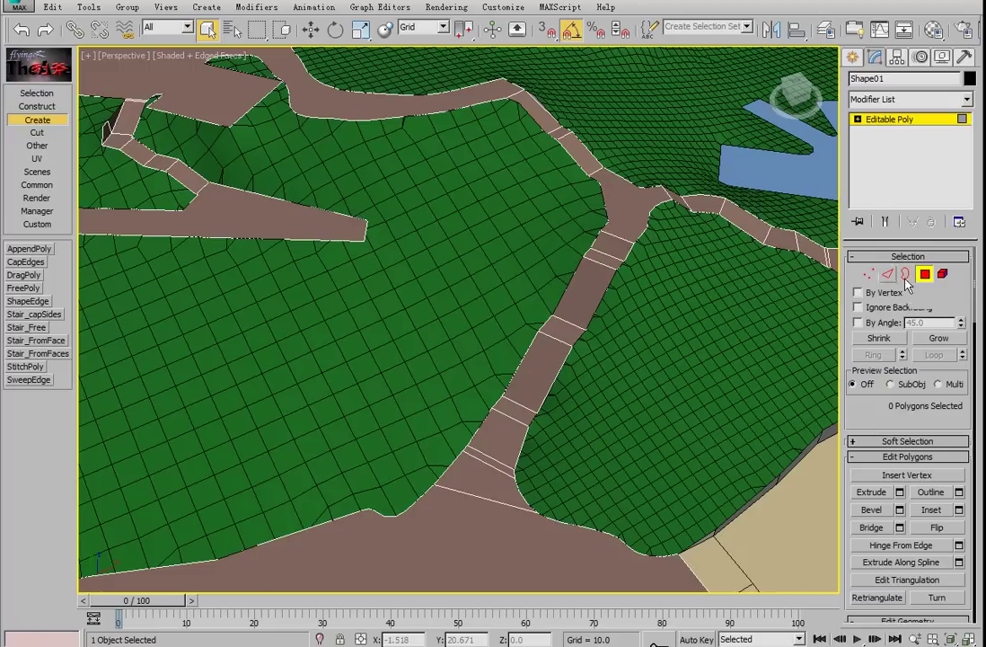
Select the sloping road polygons of Shape01 between the narrow cross strips and generate stairs with Stair_FromFaces
left_click(612, 245)
left_click(582, 296, "ctrl")
left_click(537, 380, "ctrl")
left_click(499, 439, "ctrl")
middle_click_drag(680, 295, 481, 360)
scroll(480, 360, "down", 3)
left_click(518, 371, "ctrl")
middle_click_drag(594, 391, 299, 357, "alt")
key("z")
left_click(30, 352)
middle_click_drag(494, 296, 765, 322, "alt")
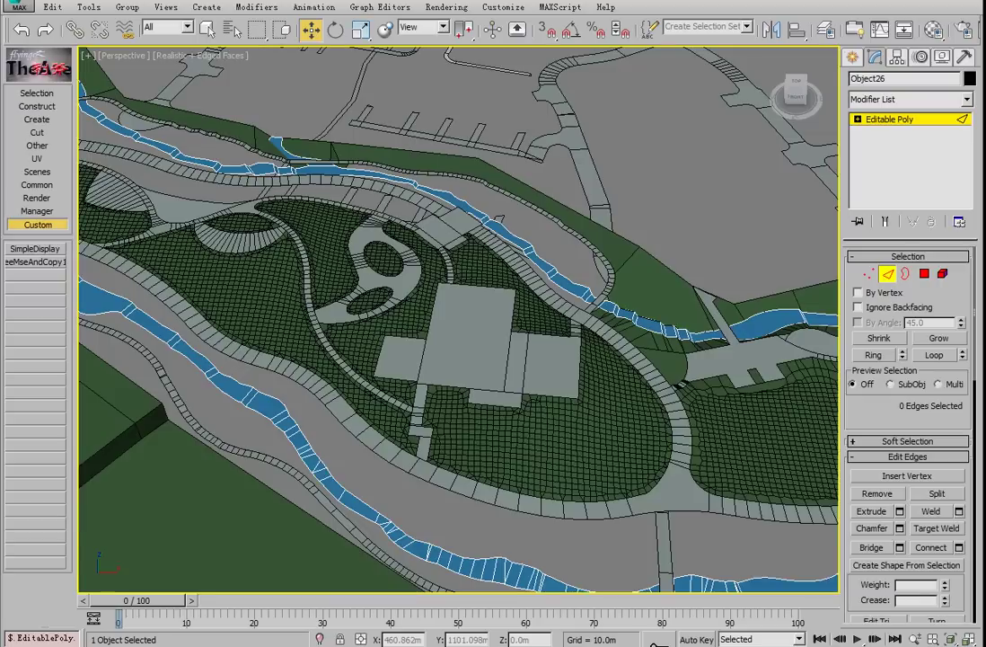
Open the StitchPoly tool for the road and river meshes and move its dialog clear of the work area
middle_click_drag(360, 287, 422, 315, "alt")
left_click(26, 369)
left_click_drag(524, 199, 251, 334)
middle_click_drag(706, 367, 739, 357)
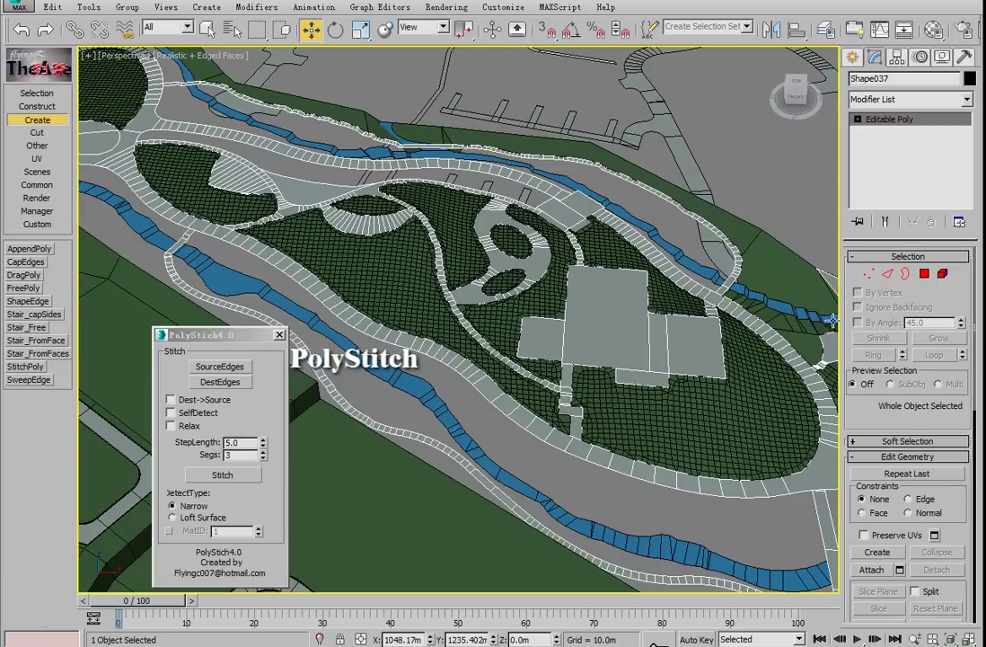
Set the road border between two vertices as source and the river border between two vertices as destination, and stitch them
left_click(868, 273)
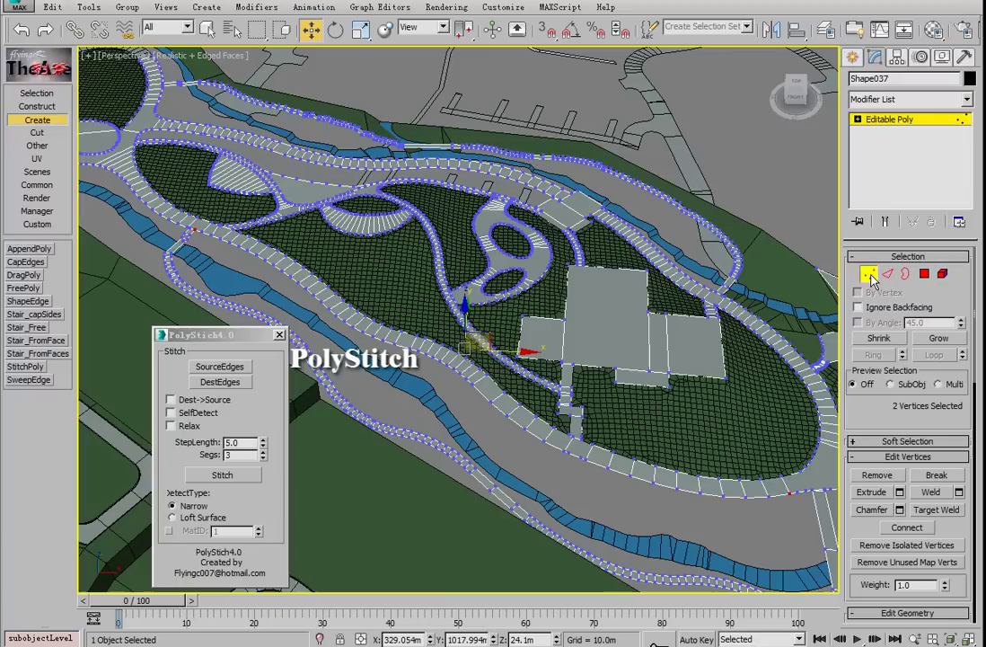
left_click(36, 94)
left_click(34, 301)
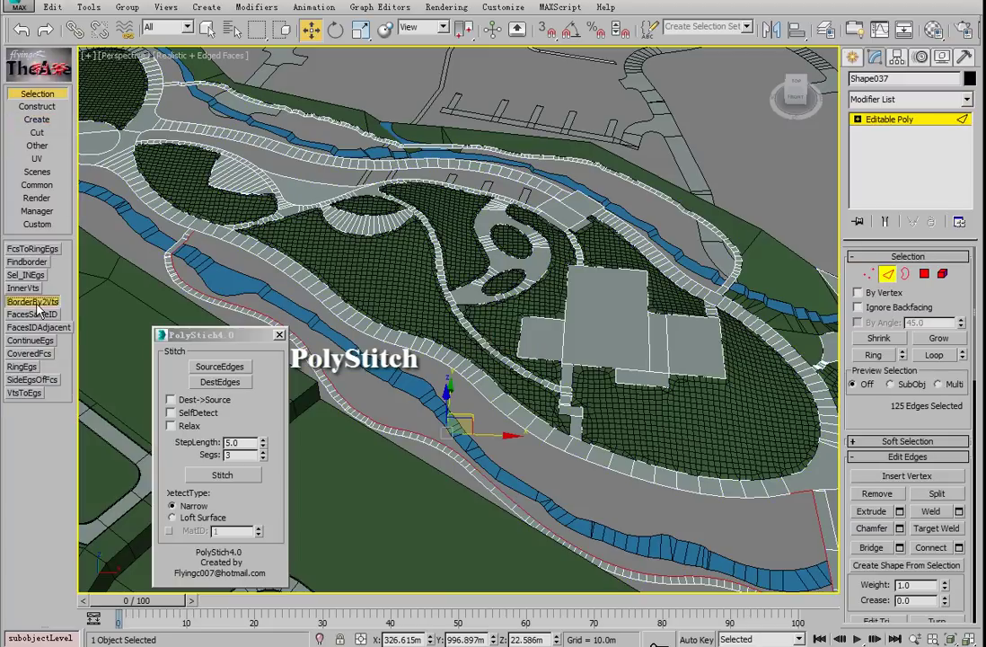
left_click(219, 366)
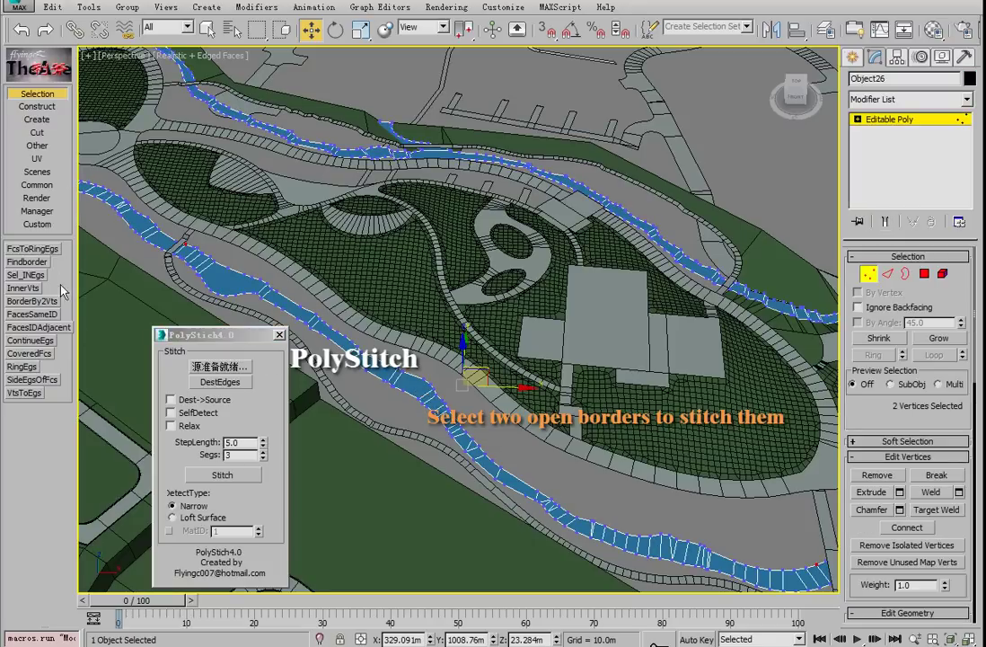
left_click(36, 301)
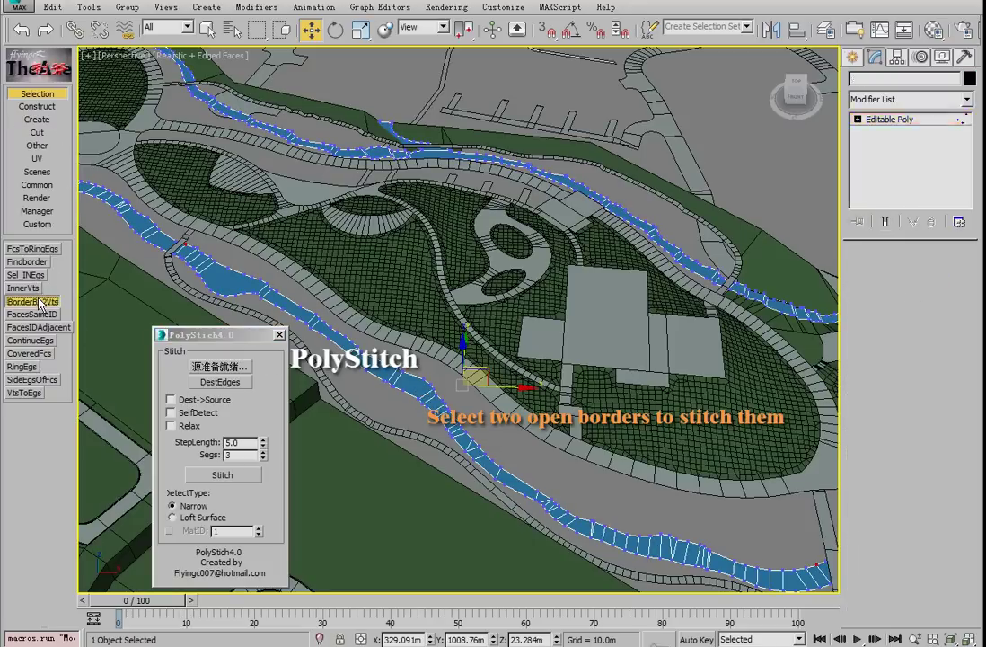
left_click(220, 382)
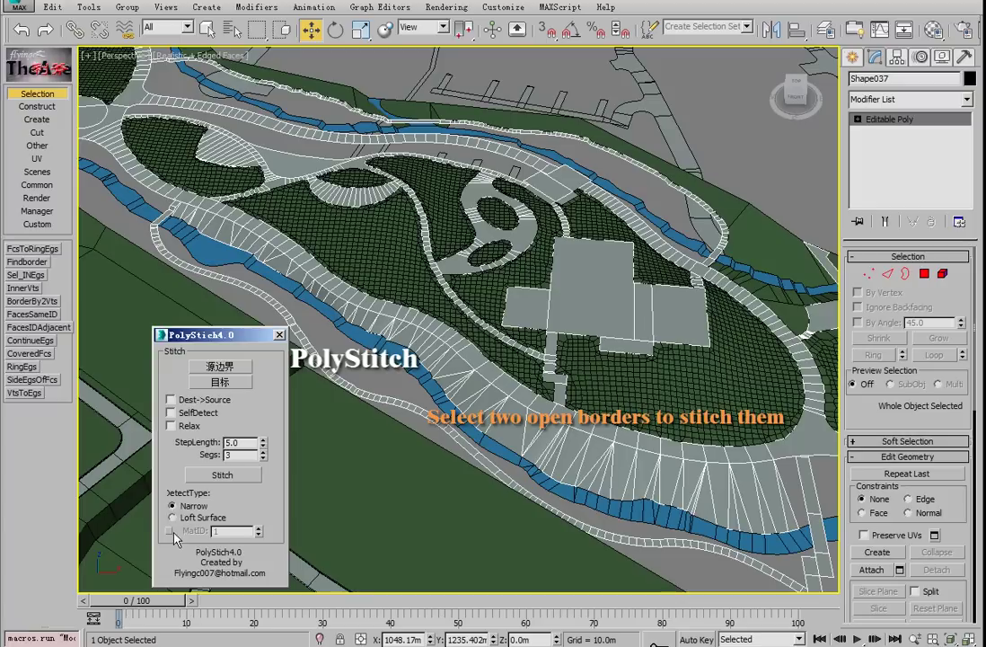
Stitch the road and river borders again as a Loft Surface with StepLength 2.0 and MatID 3
left_click(173, 532)
left_click(259, 528)
left_click(260, 528)
left_click(260, 528)
left_click(260, 528)
left_click(260, 528)
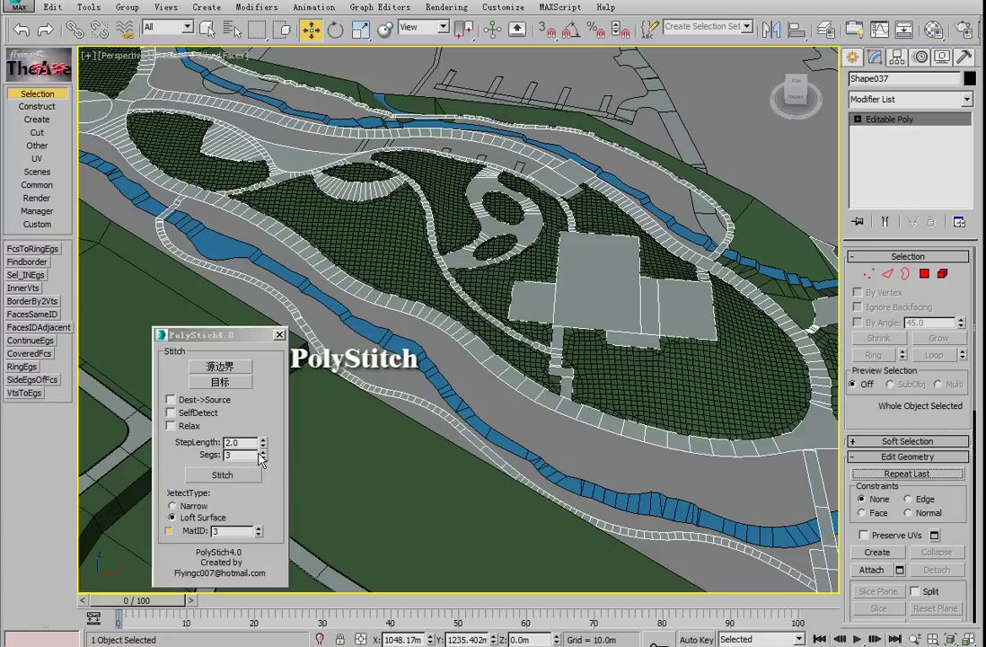
left_click(263, 450)
left_click(222, 474)
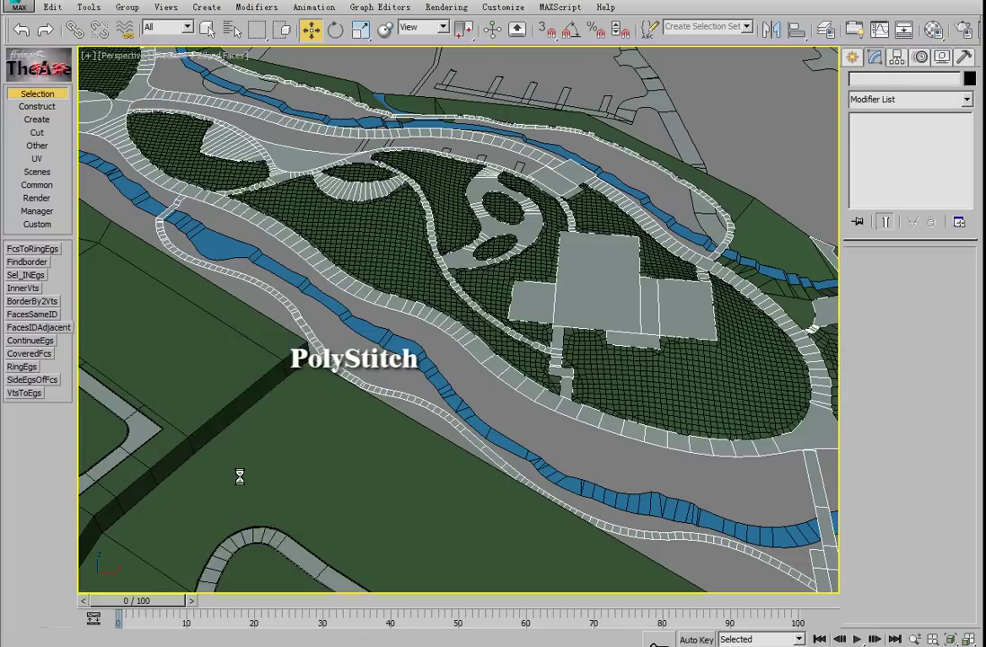
scroll(464, 413, "up", 2)
middle_click_drag(464, 413, 503, 409, "alt")
left_click(583, 533)
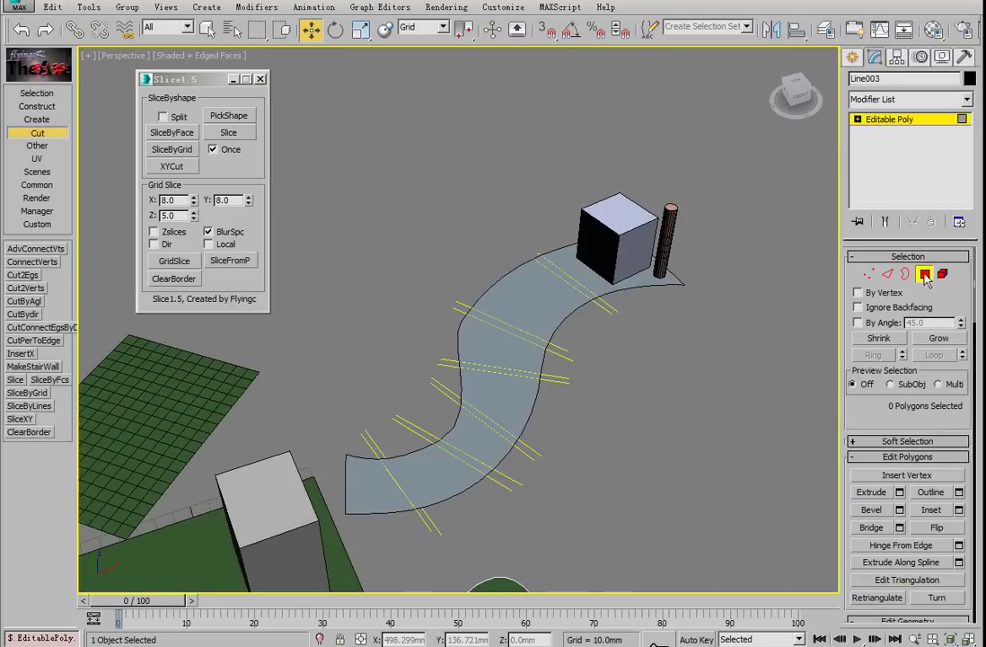
Select the curved strip's polygon and slice it using the yellow lines of Line002 as the slicing shape
left_click(924, 273)
left_click(925, 273)
left_click(228, 115)
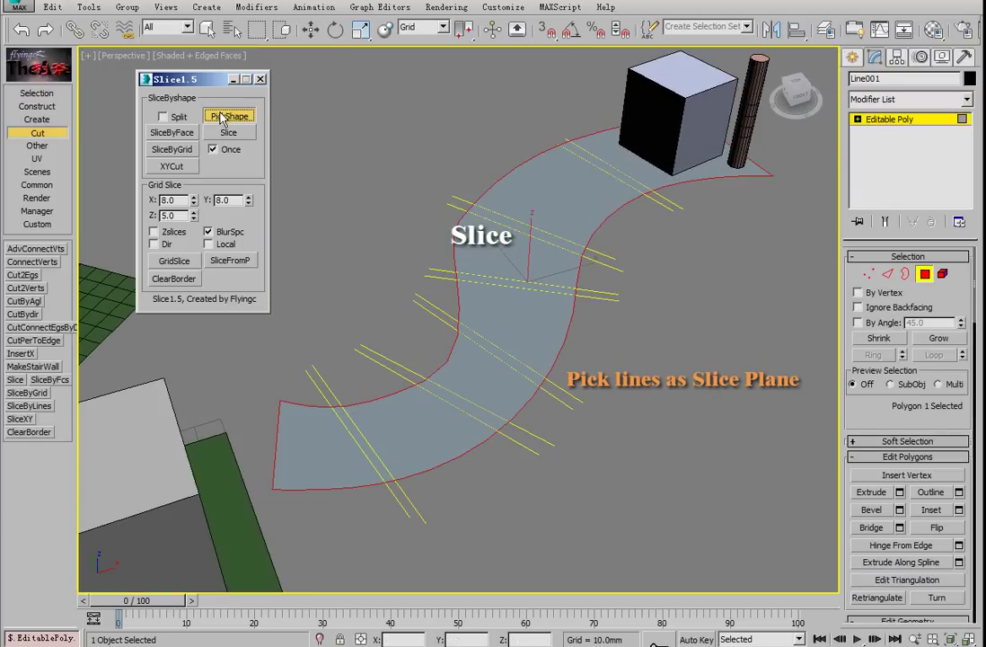
left_click(446, 379)
left_click(230, 132)
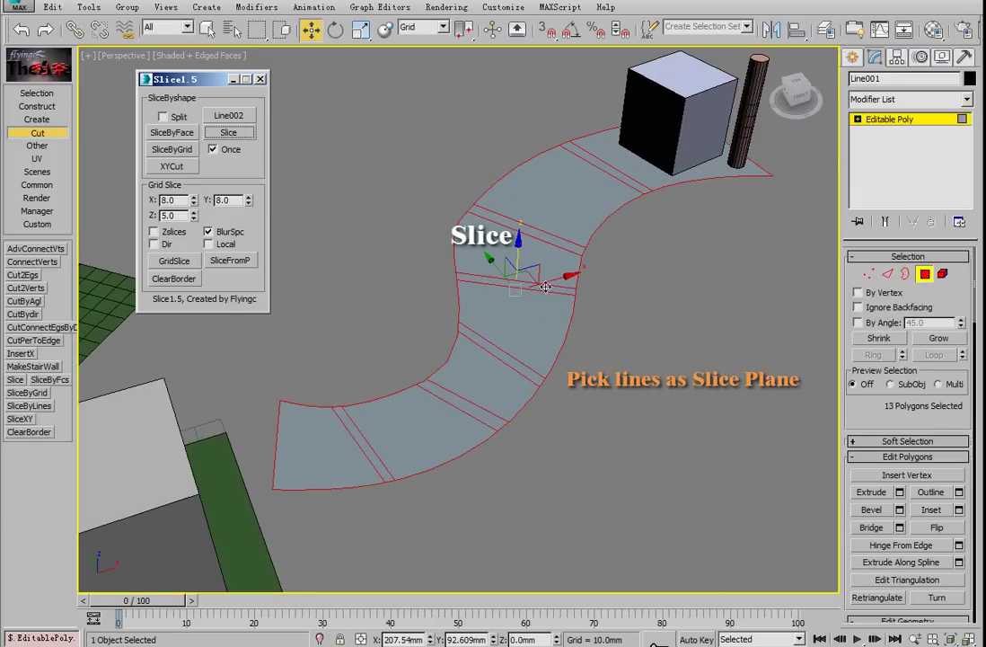
middle_click_drag(573, 322, 553, 304, "alt")
left_click(538, 235)
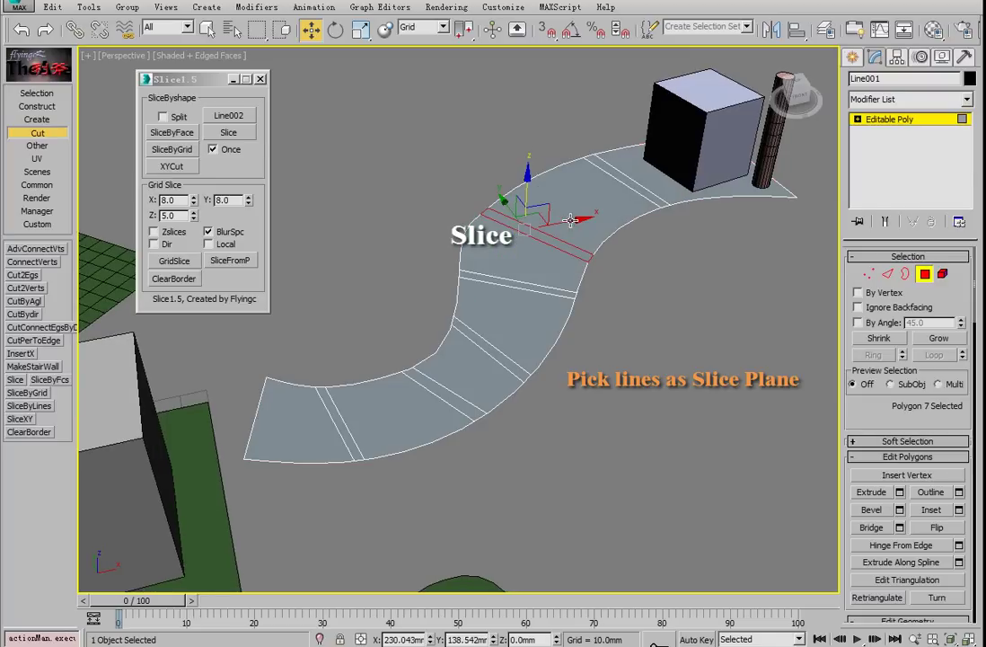
Undo the slice, turn on Split, and slice the whole curved strip element by Line002 again
left_click(174, 117)
key("ctrl+z")
key("ctrl+z")
left_click(231, 134)
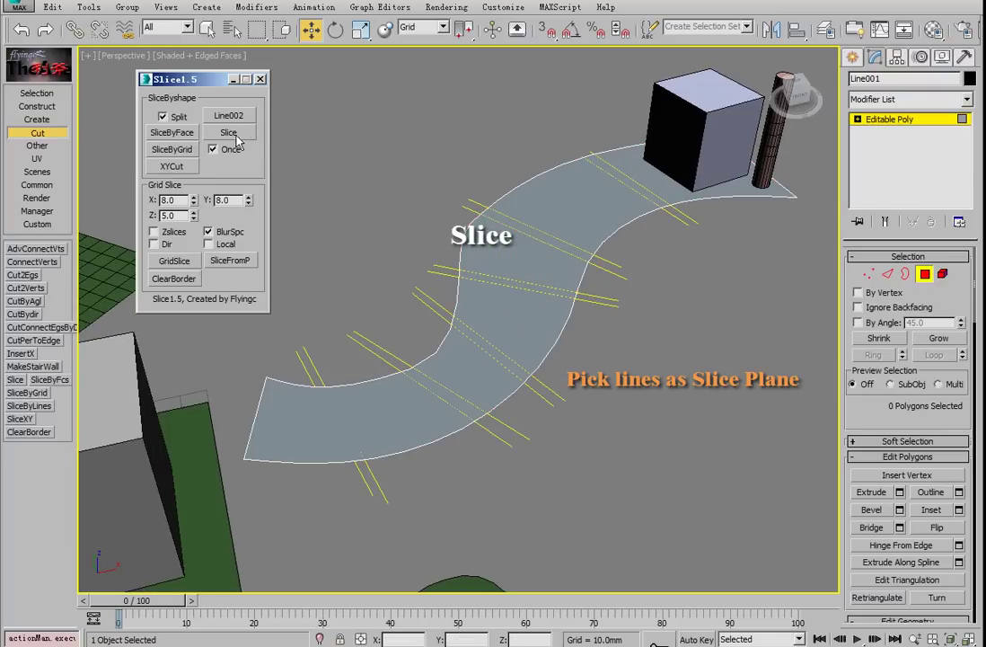
left_click(943, 274)
left_click(539, 256)
left_click(228, 135)
Move one separated piece of the curved strip slightly, and undo the move and the split slice
left_click(578, 199)
left_click_drag(585, 176, 585, 182)
key("ctrl+z")
key("ctrl+z")
key("ctrl+z")
left_click(689, 278)
middle_click_drag(759, 171, 572, 383)
scroll(572, 383, "up", 2)
left_click(943, 275)
left_click(482, 332)
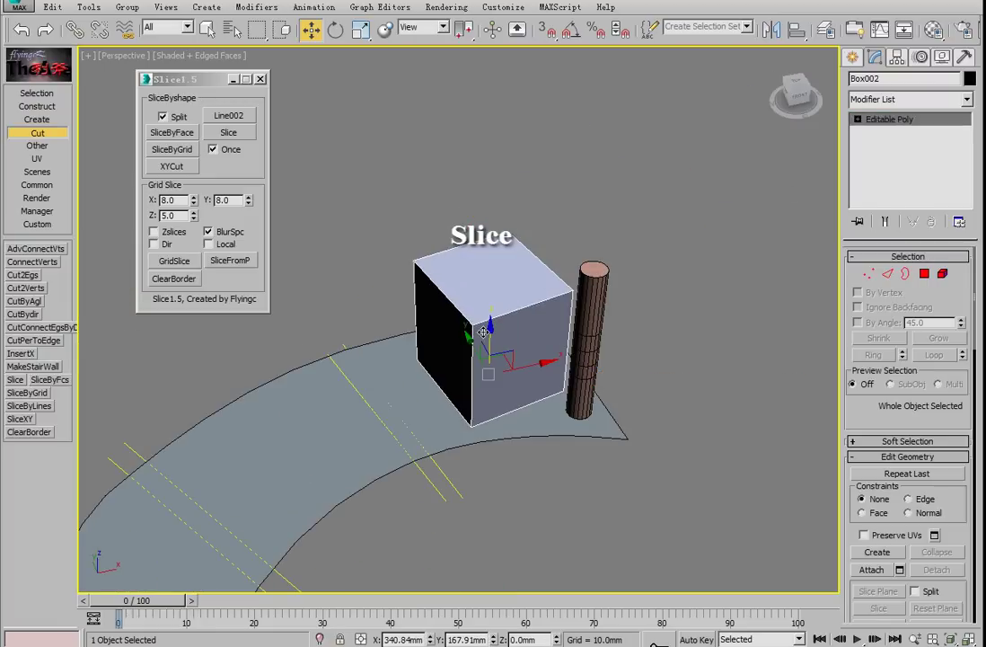
left_click(925, 275)
left_click(224, 261)
left_click(412, 358)
key("Return")
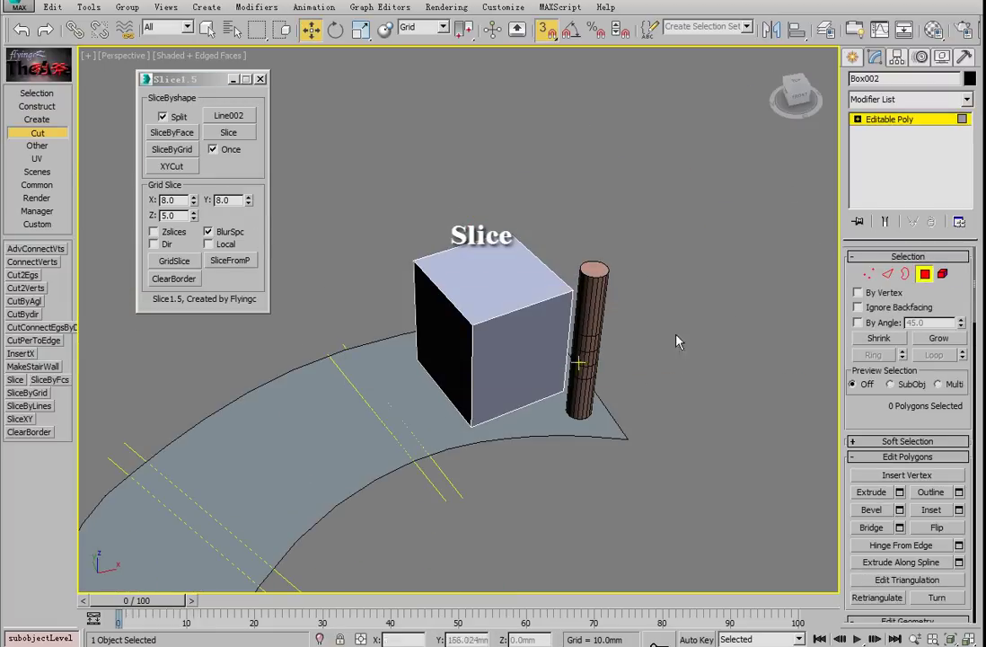
Select the curved strip's polygon and reopen the Slice tool with its default settings
left_click(927, 277)
left_click(605, 419)
left_click(925, 275)
left_click(465, 429)
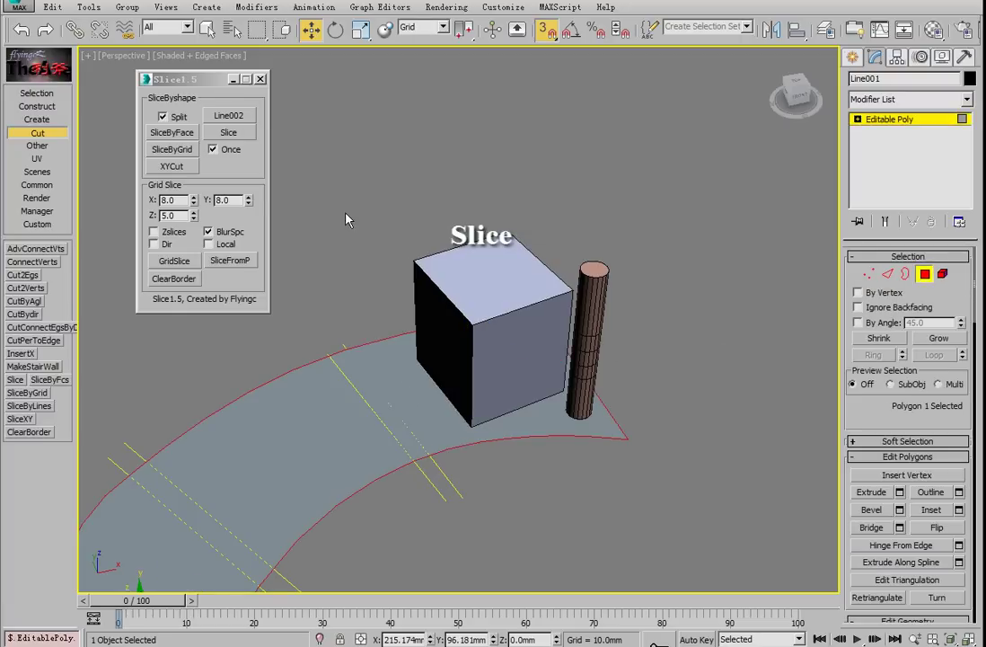
left_click(175, 169)
left_click(261, 79)
left_click(15, 379)
left_click_drag(499, 207, 238, 133)
Cut the curved strip with XYCut along the box's two front bottom edges by picking the box's lower corners
left_click(202, 215)
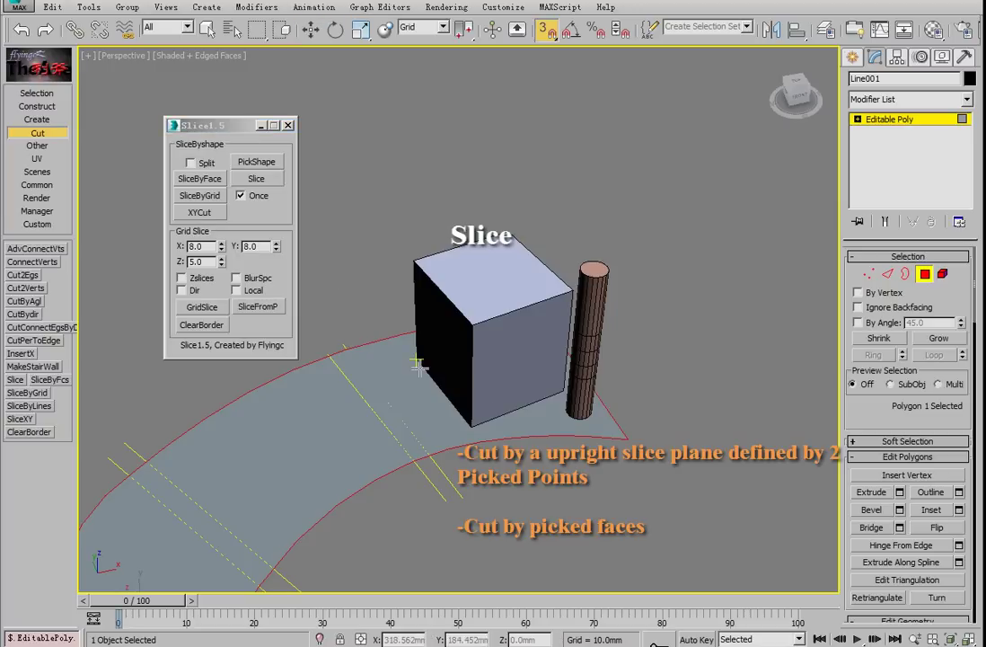
left_click(470, 427)
middle_click_drag(505, 371, 612, 319)
scroll(609, 318, "up", 3)
left_click(200, 215)
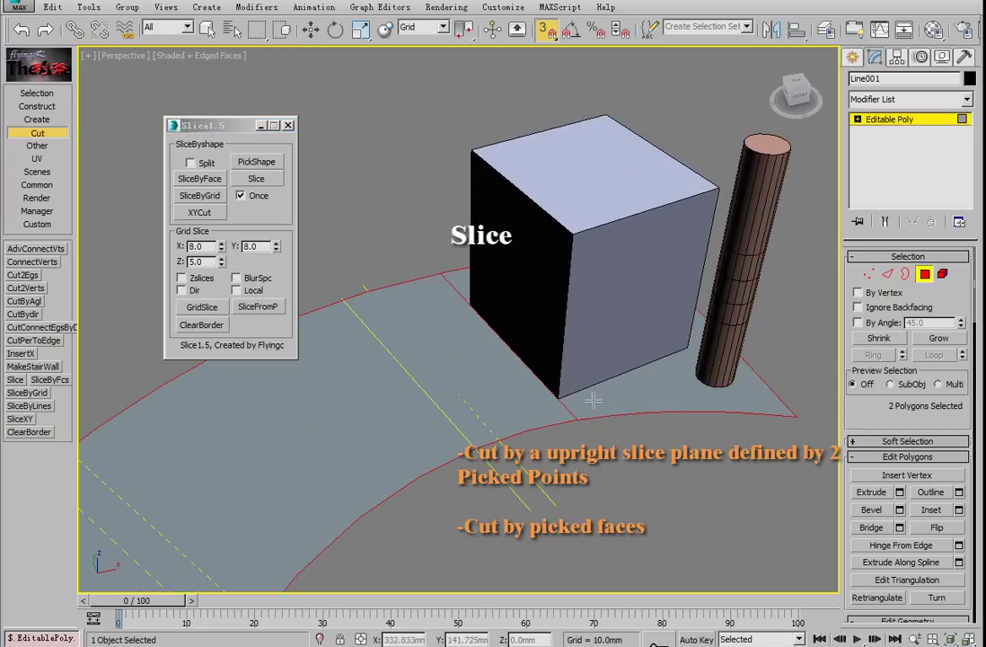
left_click(687, 346)
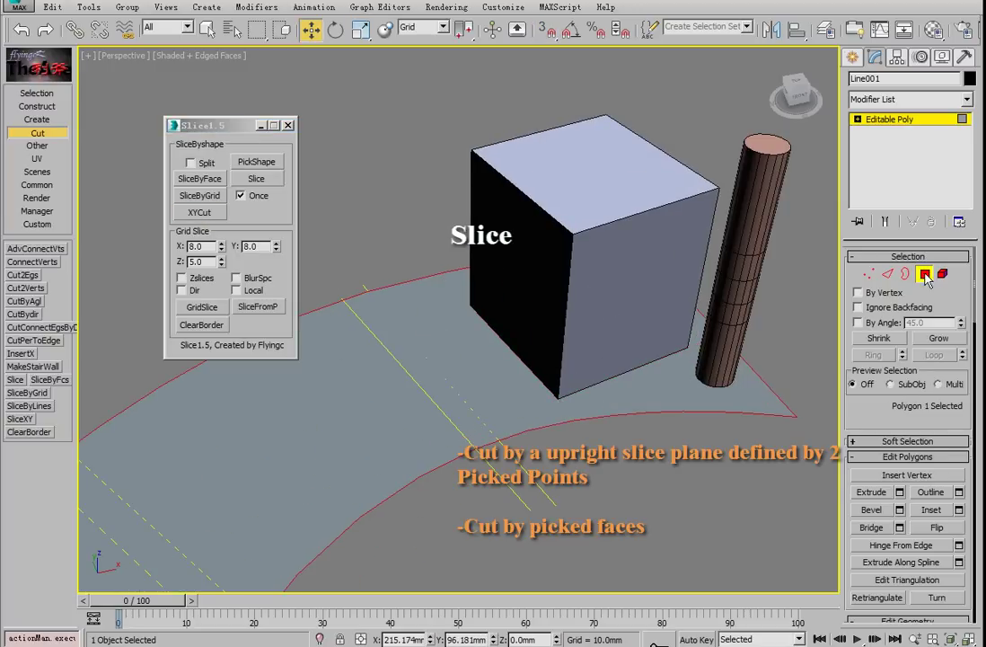
Select the box as an element and rotate it so that it tilts above the curved strip
left_click(926, 274)
left_click(584, 354)
left_click(590, 262)
key("e")
left_click_drag(562, 235, 593, 314)
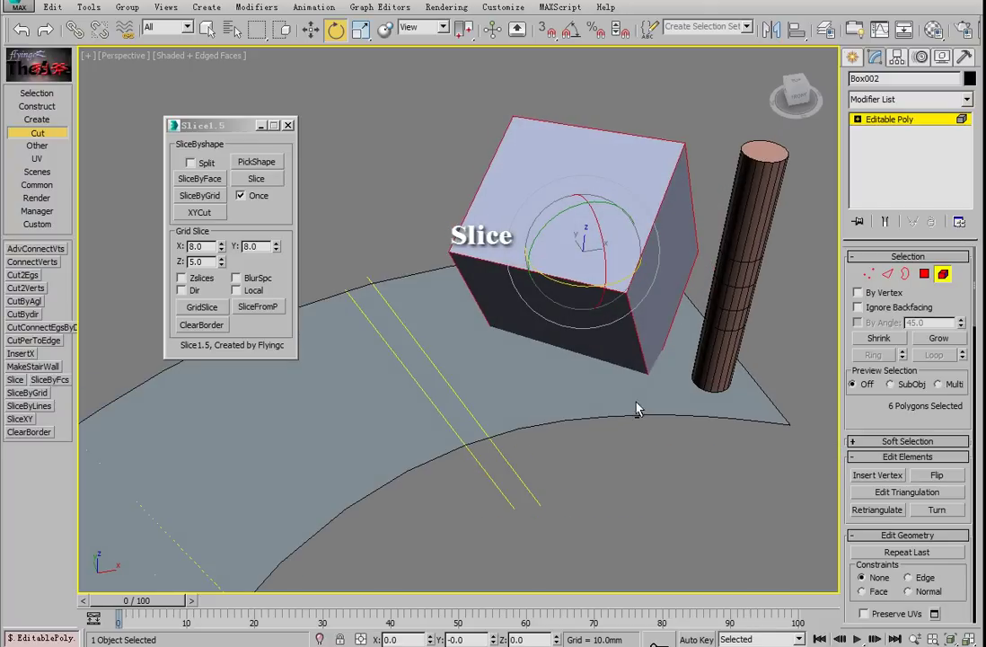
left_click(943, 275)
Select the curved strip's polygon and slice it with SliceByFace using two faces of the tilted box
left_click(629, 393)
left_click(928, 275)
left_click(558, 414)
left_click(200, 177)
left_click(602, 321)
left_click(199, 180)
left_click(614, 303)
left_click(662, 450)
Undo the face slices on the strip and the rotation of the box
key("ctrl+z")
key("ctrl+z")
key("ctrl+z")
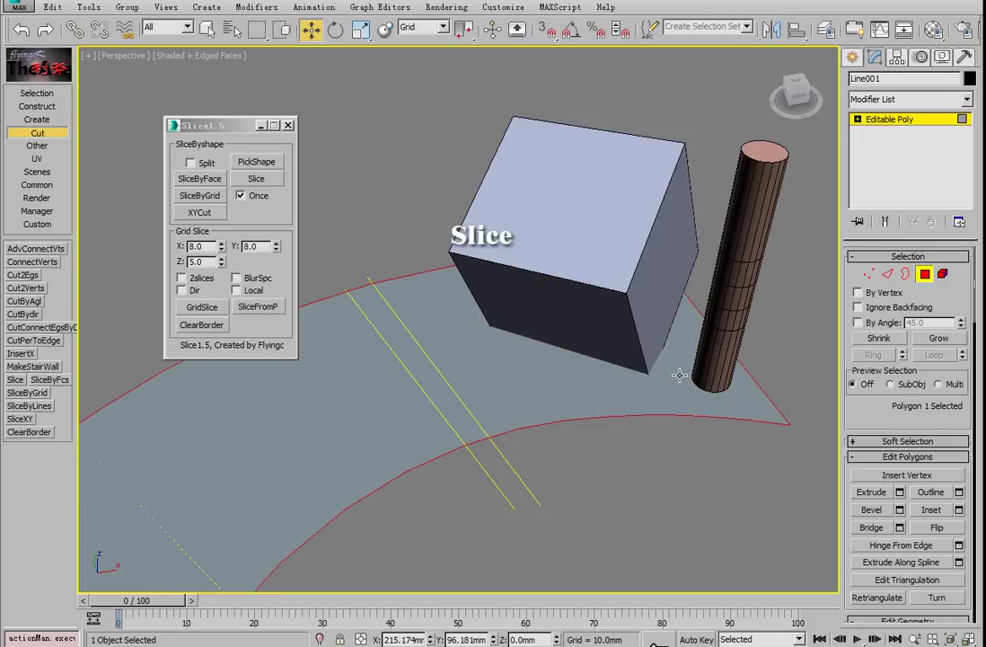
key("ctrl+z")
key("ctrl+z")
key("ctrl+z")
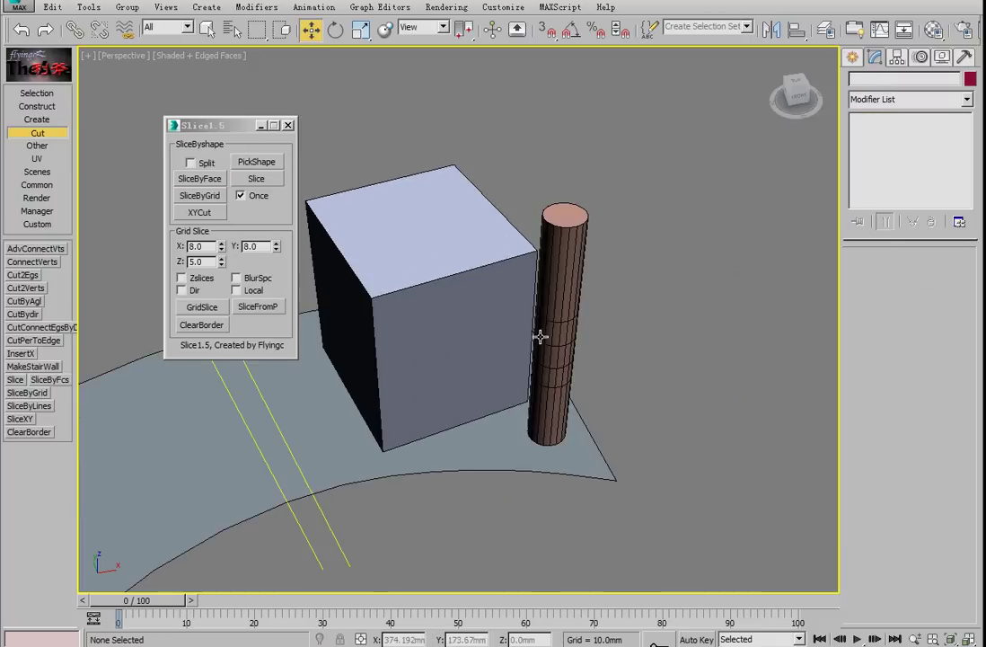
Use the UCS tool to place an active grid at the box's lower front corner, select the grid and close the tool
middle_click_drag(540, 336, 718, 277, "alt")
left_click(39, 173)
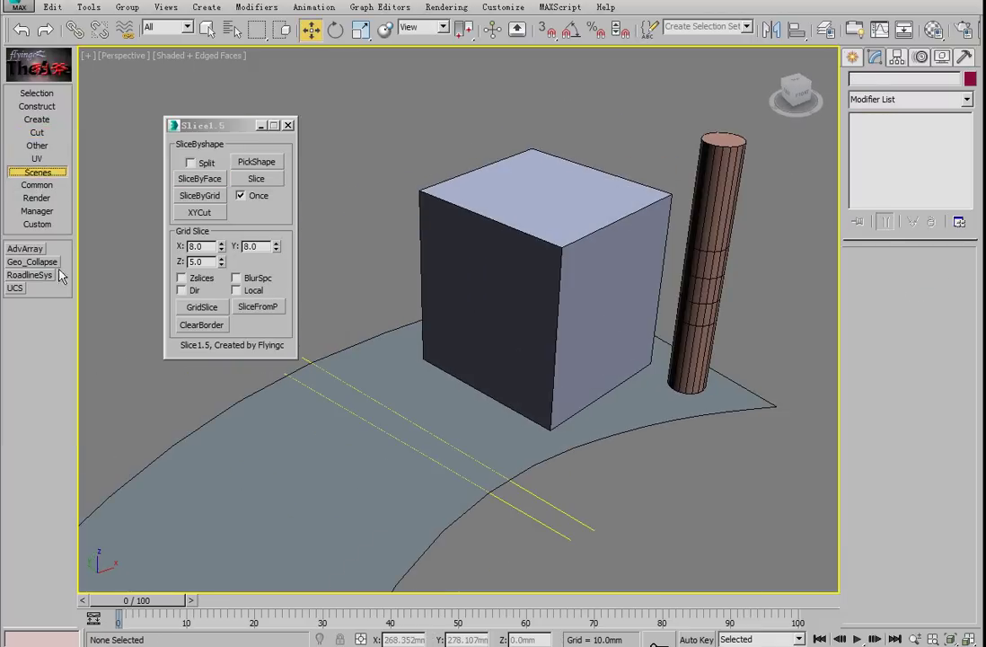
left_click(15, 289)
left_click_drag(446, 311, 266, 447)
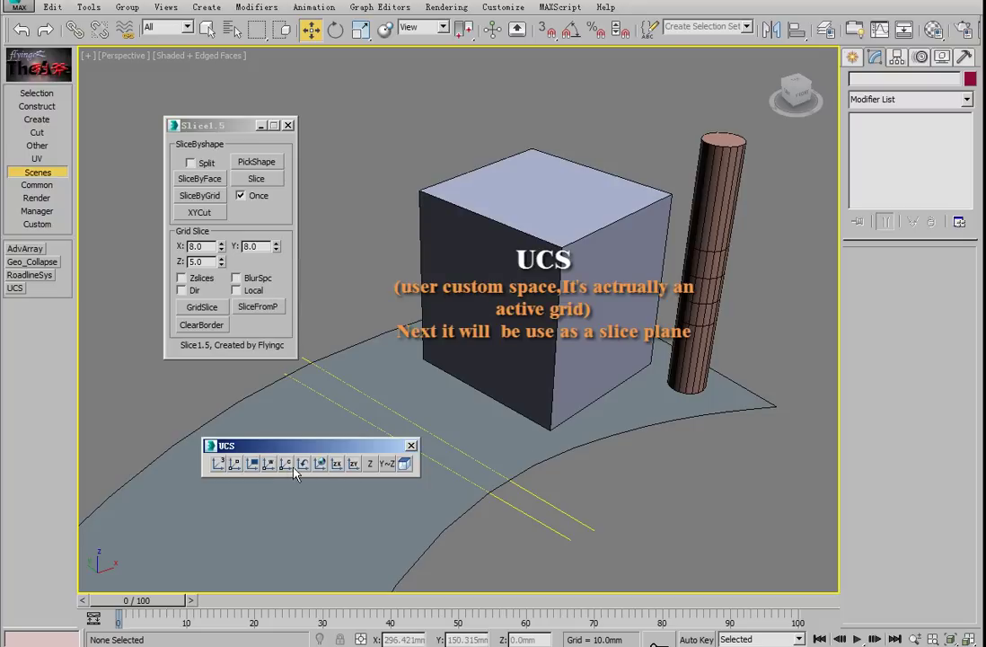
left_click(256, 465)
left_click(550, 428)
middle_click_drag(667, 427, 607, 439)
left_click(536, 322)
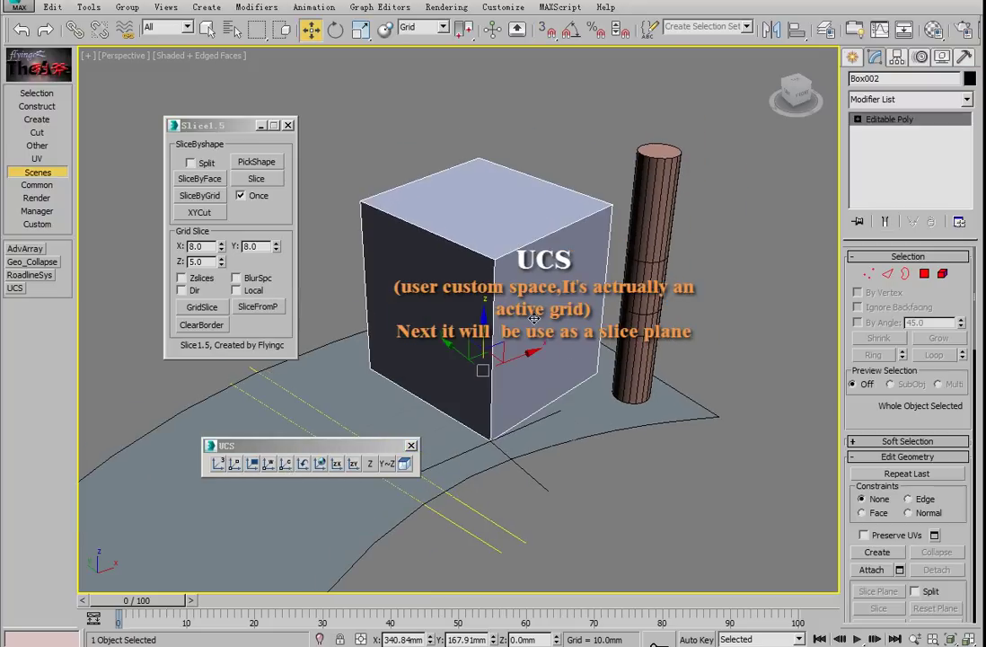
left_click(527, 475)
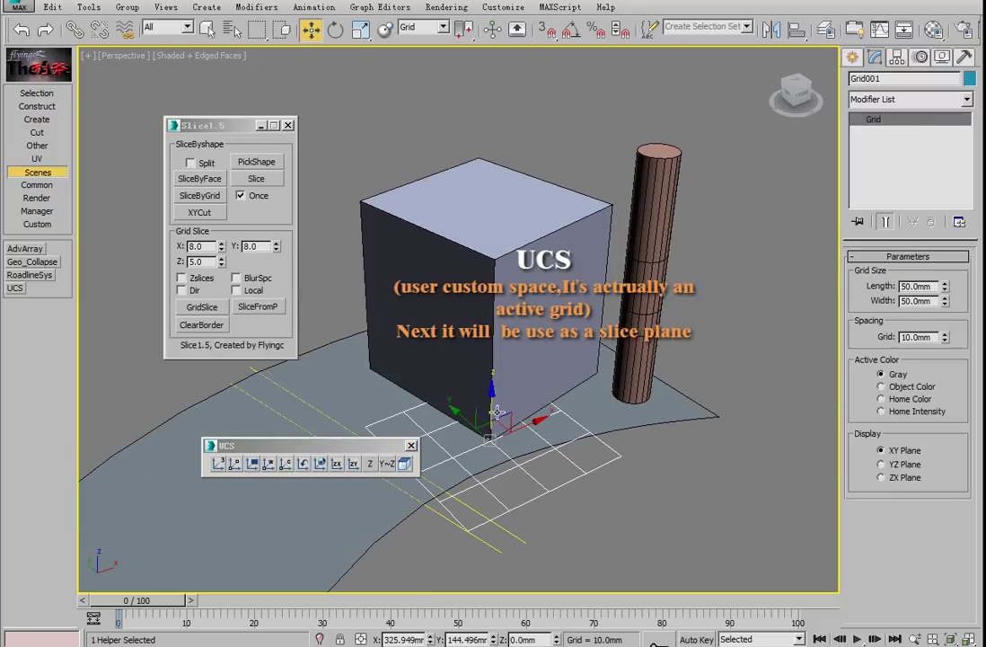
left_click(410, 446)
Turn off the Once option for slicing and select the whole box as an element
left_click(241, 195)
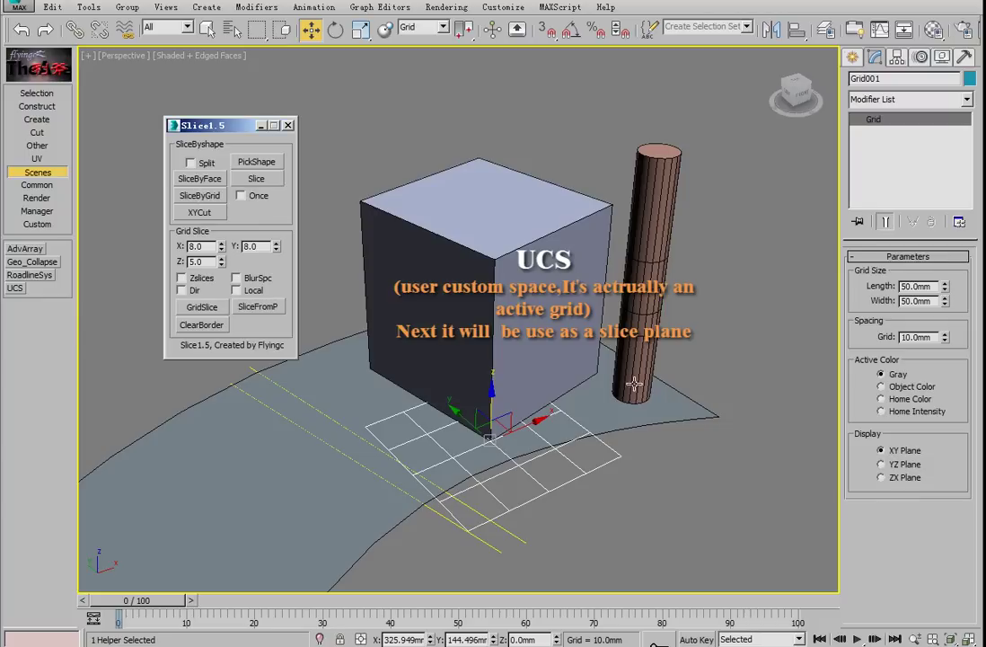
left_click(575, 337)
left_click(943, 274)
left_click(547, 275)
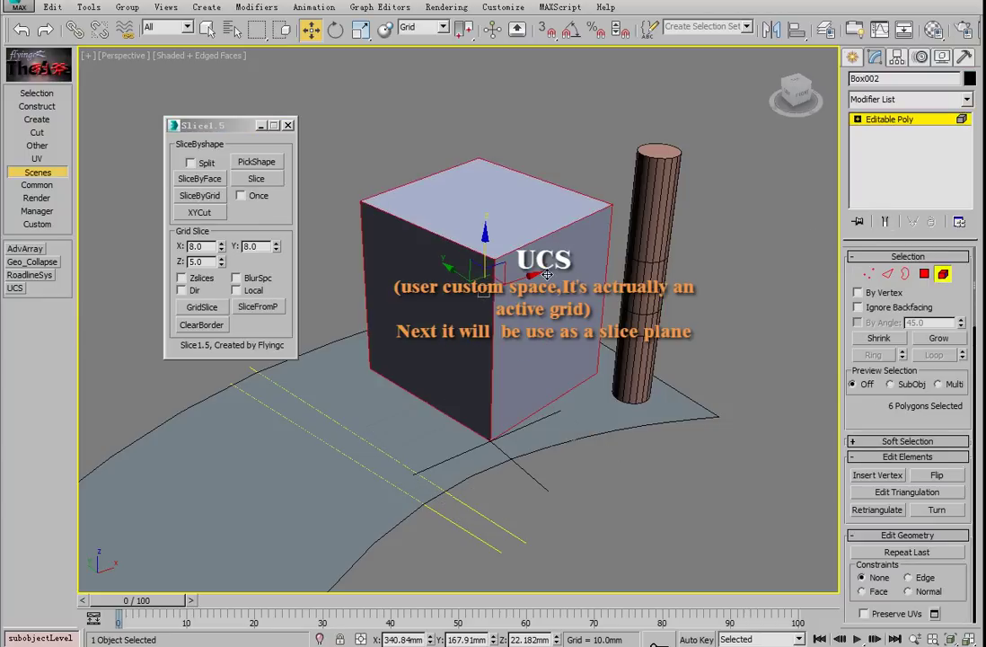
Slice the box with SliceByGrid at four heights picked along the cylinder's rings
left_click(197, 198)
left_click(643, 339)
left_click(646, 314)
left_click(647, 289)
left_click(649, 261)
right_click(687, 299)
left_click(735, 337)
Undo the four grid slices on the box
middle_click_drag(424, 310, 538, 280)
scroll(452, 320, "down", 7)
left_click(540, 279)
key("F7")
key("ctrl+z")
key("ctrl+z")
key("ctrl+z")
key("ctrl+z")
scroll(575, 333, "up", 3)
Deselect the box's polygons and bring up the Cut category of scripts
left_click(590, 371)
middle_click_drag(576, 334, 550, 367)
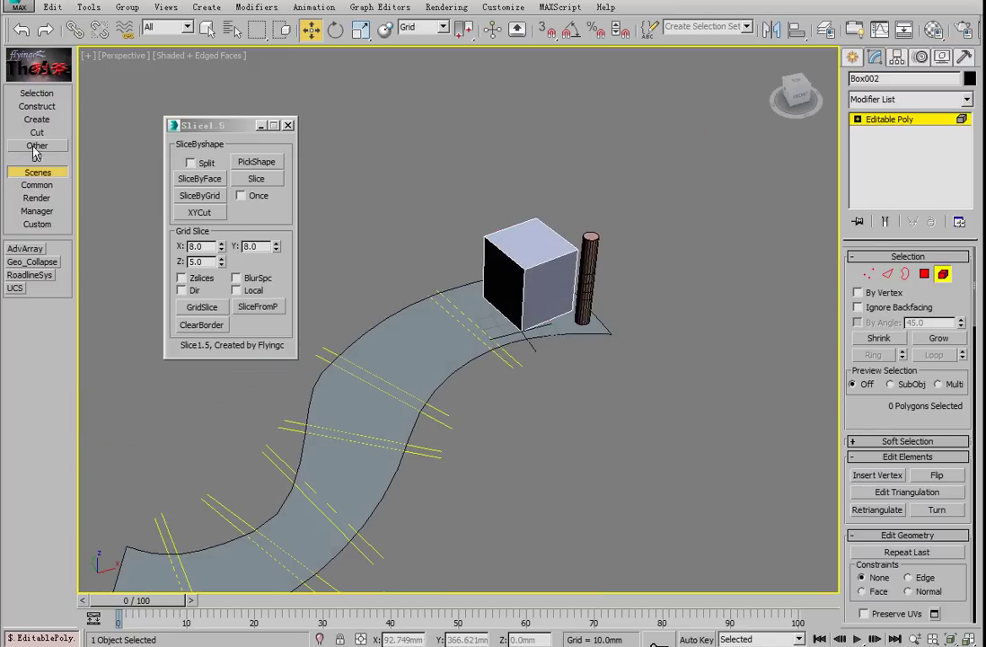
left_click(37, 133)
middle_click_drag(385, 492, 465, 476)
middle_click_drag(337, 403, 326, 457)
scroll(687, 346, "up", 4)
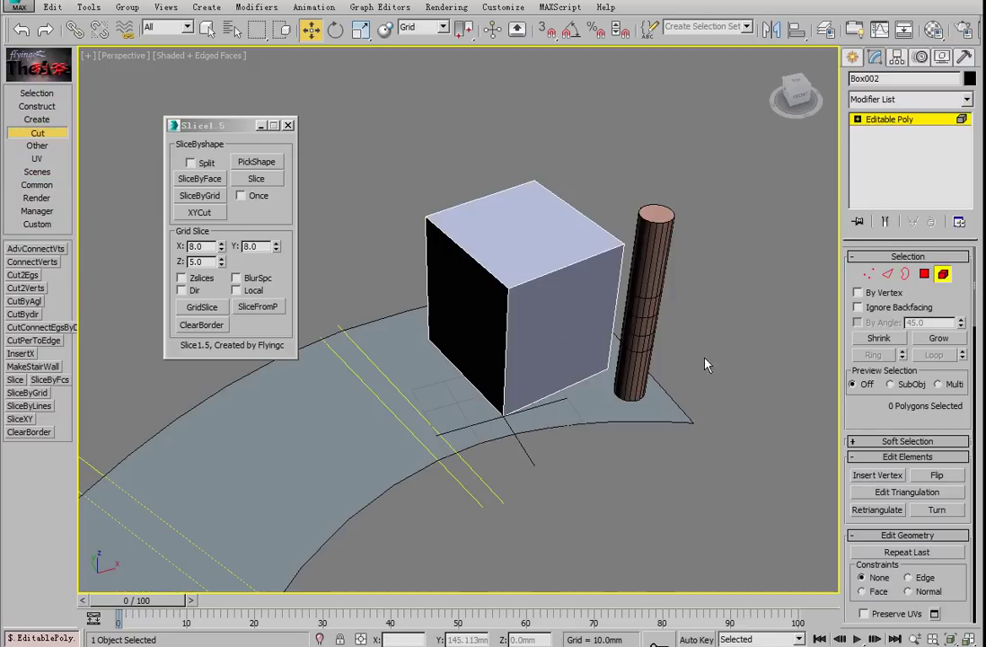
Select the curved strip's polygon and slice it with SliceByFcs using the box's two front side faces
left_click(943, 274)
left_click(623, 419)
left_click(925, 273)
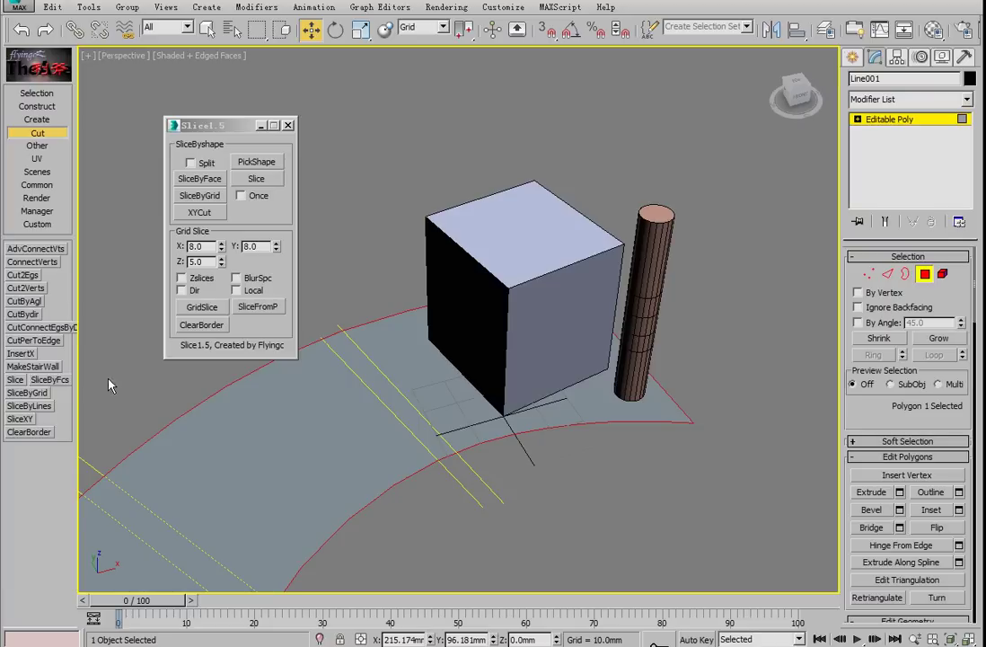
left_click(56, 382)
left_click(554, 352)
left_click(477, 333)
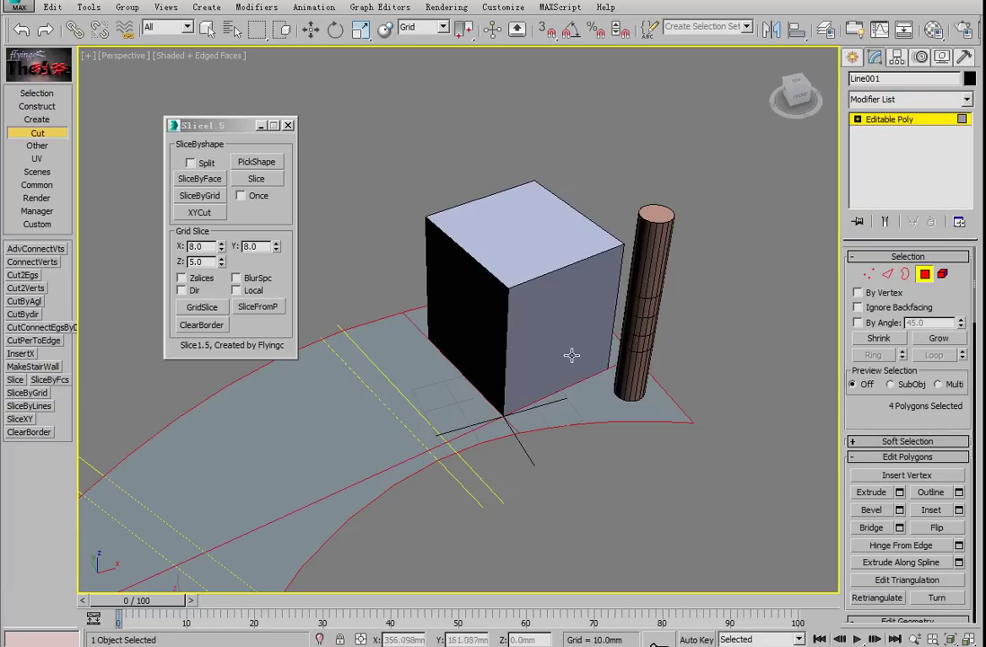
Undo the two face slices on the curved strip
middle_click_drag(429, 357, 495, 302)
key("ctrl+z")
key("ctrl+z")
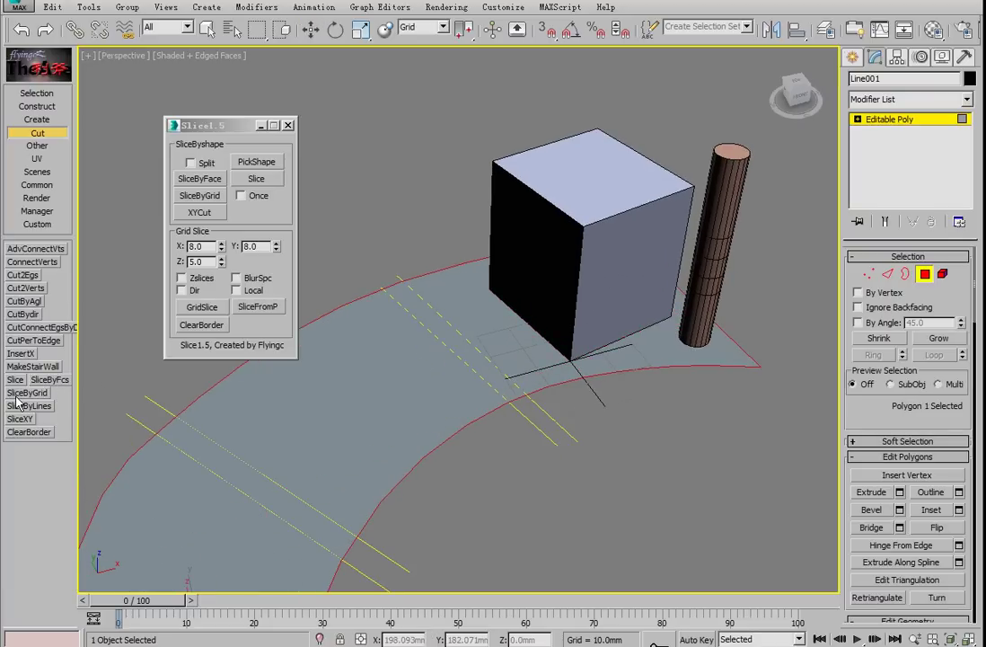
middle_click_drag(473, 370, 420, 408)
Select the box as an element and slice it with the Cut category's SliceByGrid at four heights picked along the cylinder
left_click(926, 275)
left_click(596, 286)
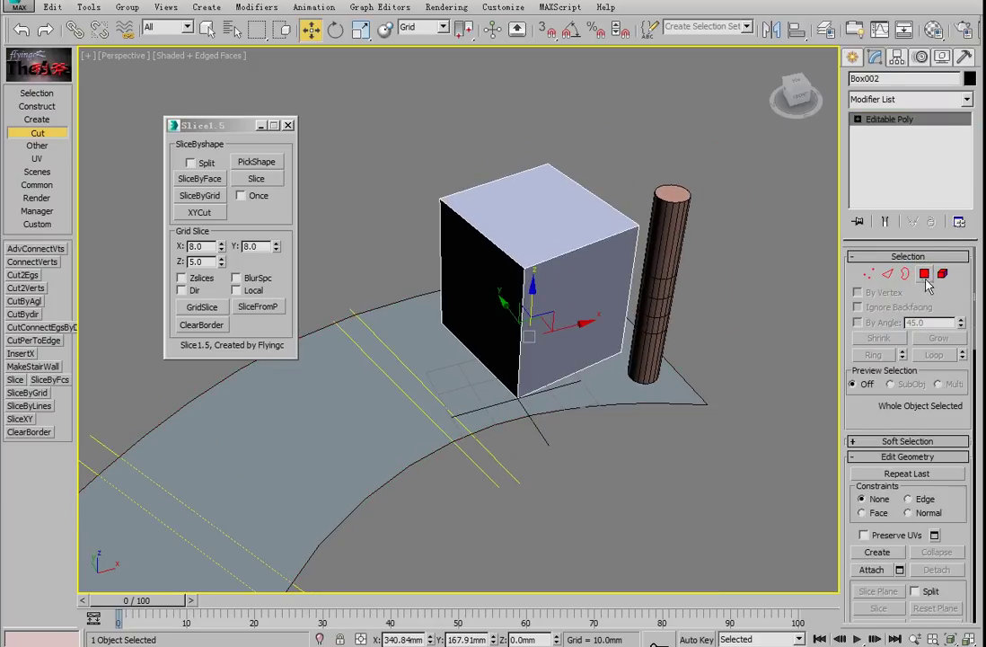
left_click(942, 273)
left_click(546, 322)
left_click(36, 393)
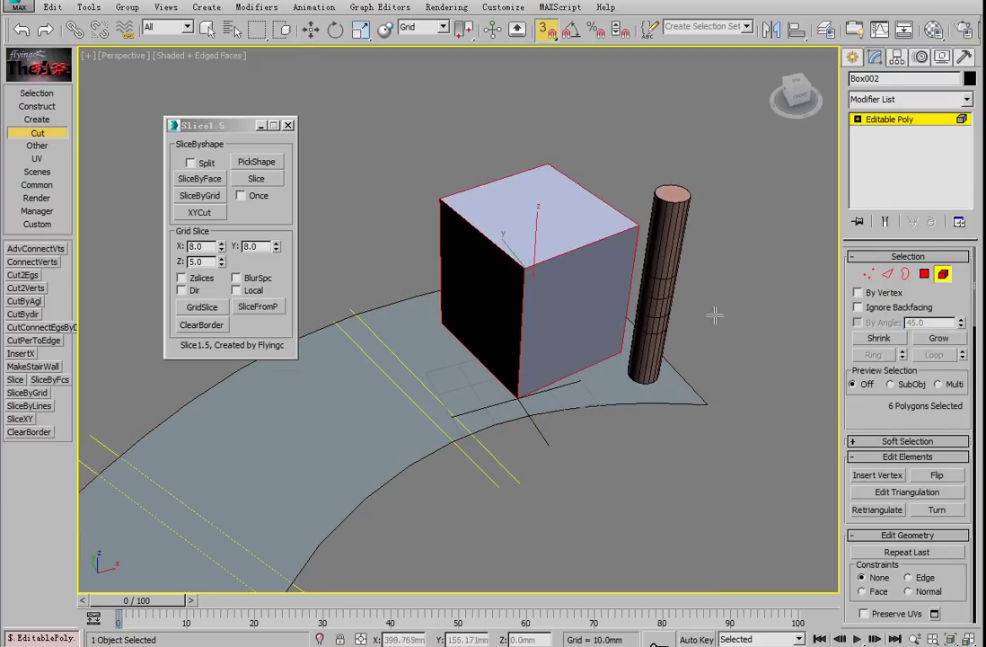
left_click(655, 334)
left_click(659, 316)
left_click(663, 297)
left_click(667, 279)
right_click(615, 320)
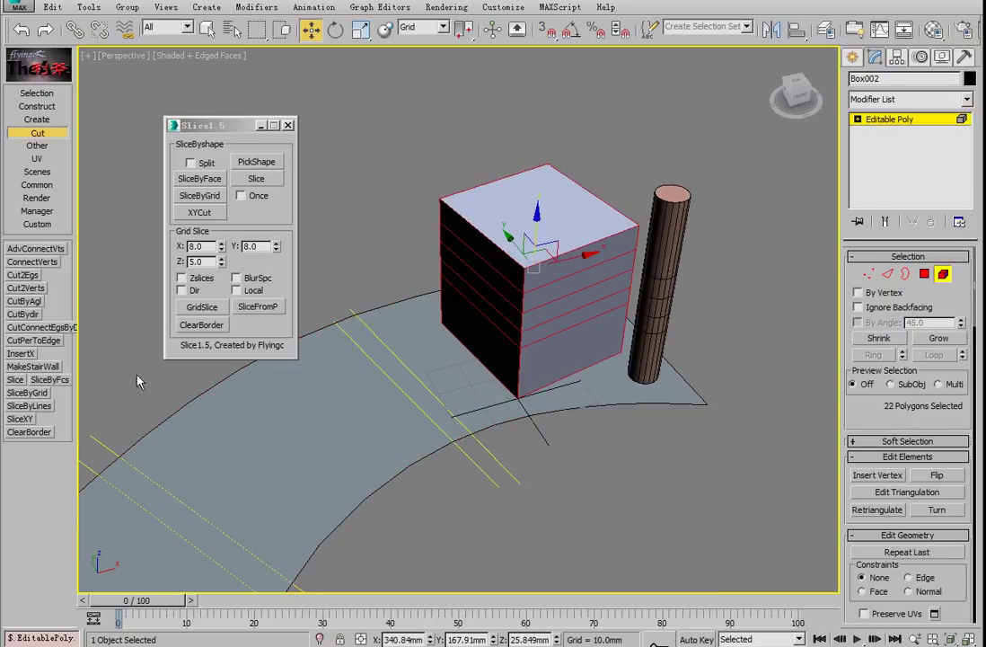
Select the curved strip as an element and slice it with SliceByLines along the yellow crossing lines
scroll(490, 347, "down", 4)
middle_click_drag(491, 346, 471, 304)
left_click(943, 275)
left_click(759, 311)
left_click(377, 350)
key("5")
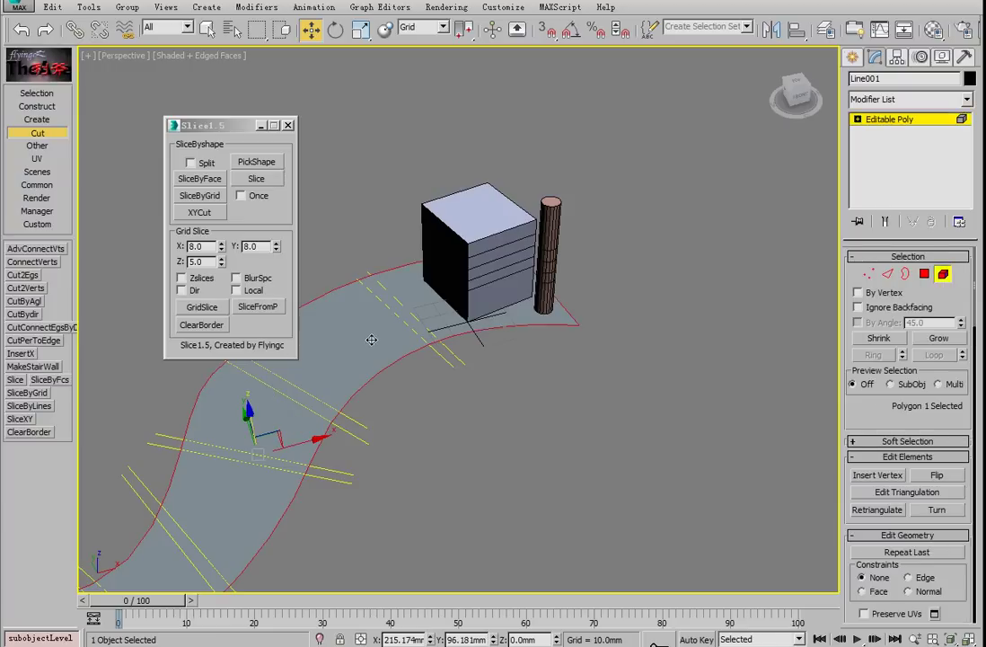
left_click(37, 407)
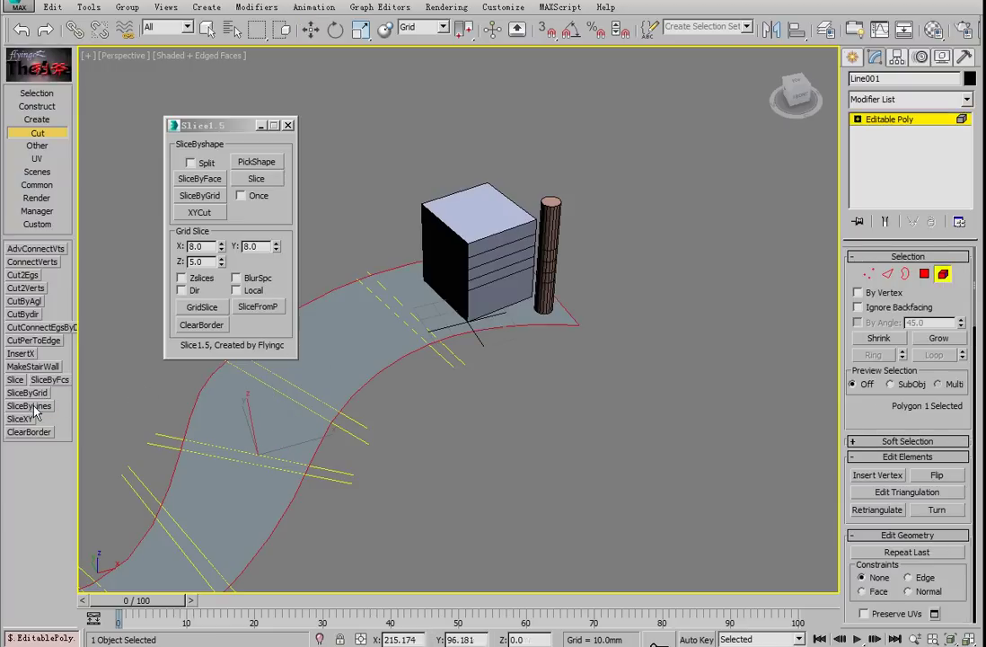
left_click(341, 431)
scroll(341, 431, "down", 3)
middle_click_drag(341, 431, 572, 330)
scroll(411, 401, "up", 2)
middle_click_drag(412, 401, 266, 467)
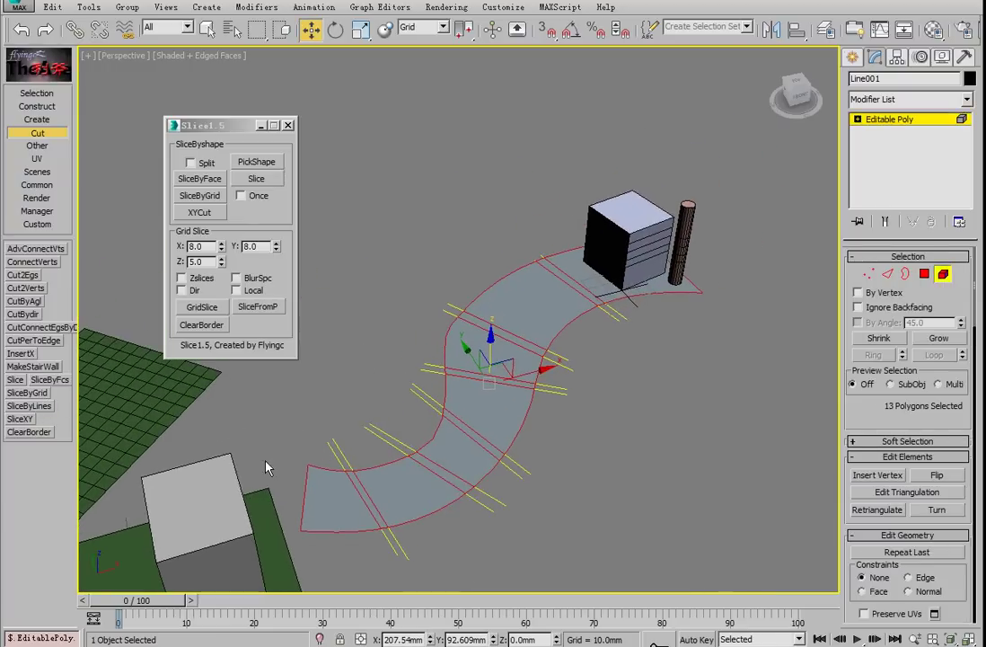
Undo the line slices on the curved strip and leave element selection
key("ctrl+z")
scroll(660, 306, "up", 4)
middle_click_drag(660, 306, 576, 447)
left_click(943, 275)
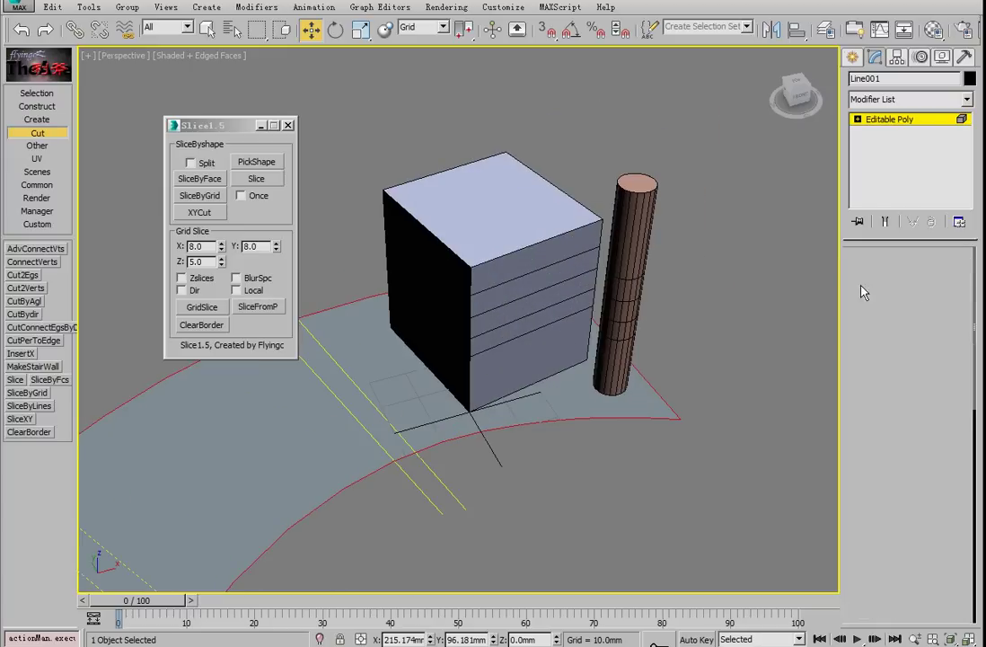
Slice the curved strip along the line through the two bottom corners of the box's sliced side, and select all its polygons
left_click(493, 319)
left_click(472, 414)
key("5")
key("s")
left_click(470, 413, "ctrl")
left_click(587, 361)
left_click(683, 83)
scroll(537, 418, "down", 8)
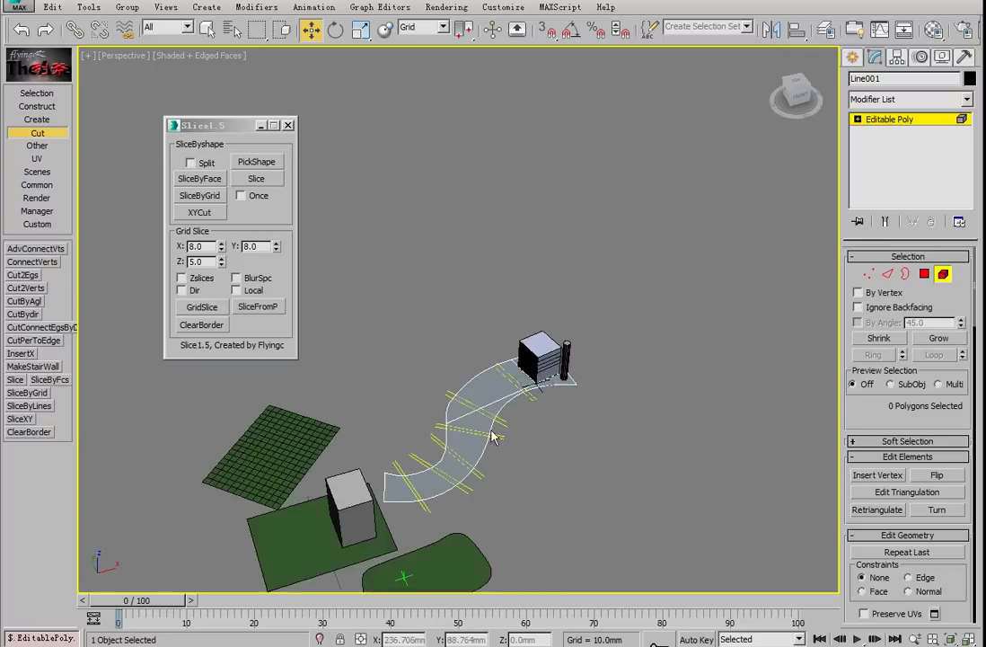
middle_click_drag(537, 418, 629, 363)
scroll(630, 363, "up", 4)
key("ctrl+a")
Open the scene file Gridcut01.max
left_click(67, 2)
left_click(494, 355)
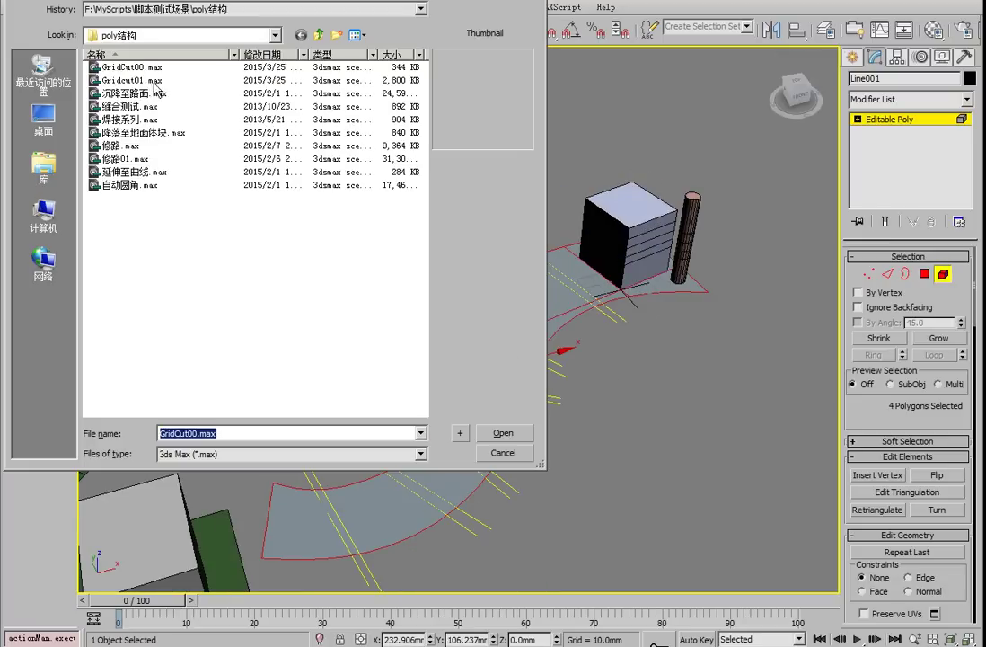
double_click(146, 82)
left_click(490, 400)
left_click(674, 467)
Select two vertices on the road mesh's inner border beside the stairs and select the border edges between them with BorderBy2Vts
middle_click_drag(337, 343, 454, 385)
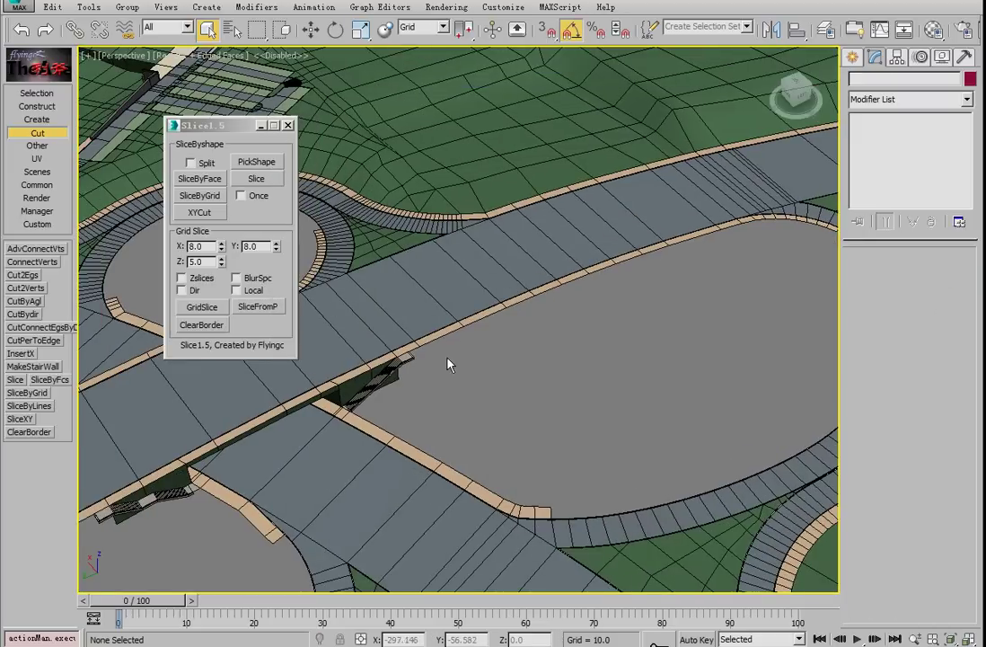
left_click(433, 334)
scroll(442, 385, "up", 4)
left_click(869, 274)
left_click(407, 308)
left_click(356, 509, "ctrl")
scroll(482, 361, "down", 3)
scroll(414, 387, "down", 2)
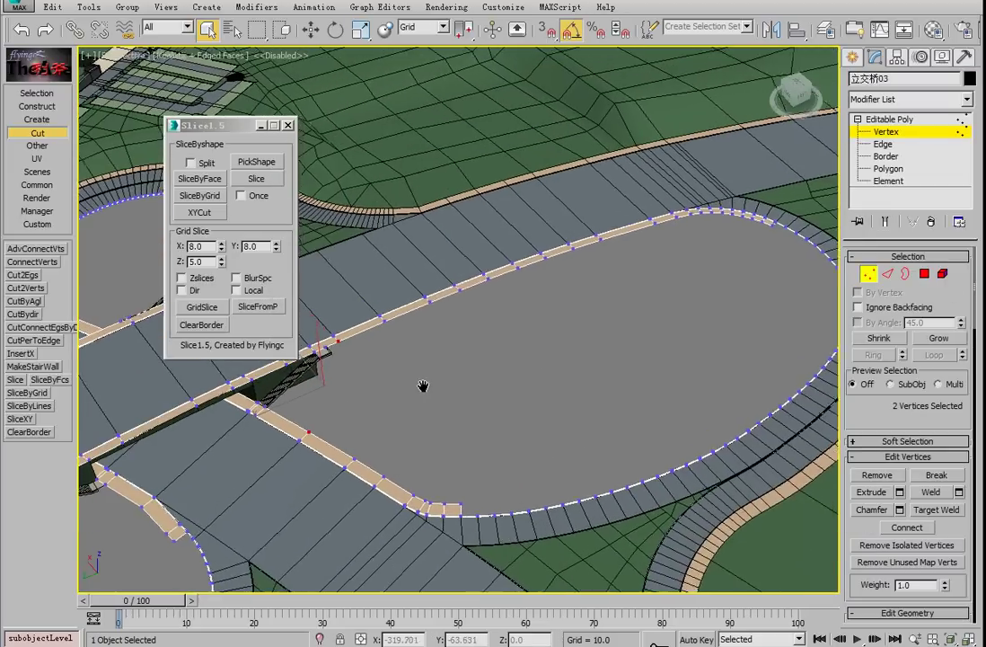
left_click(37, 94)
left_click(32, 302)
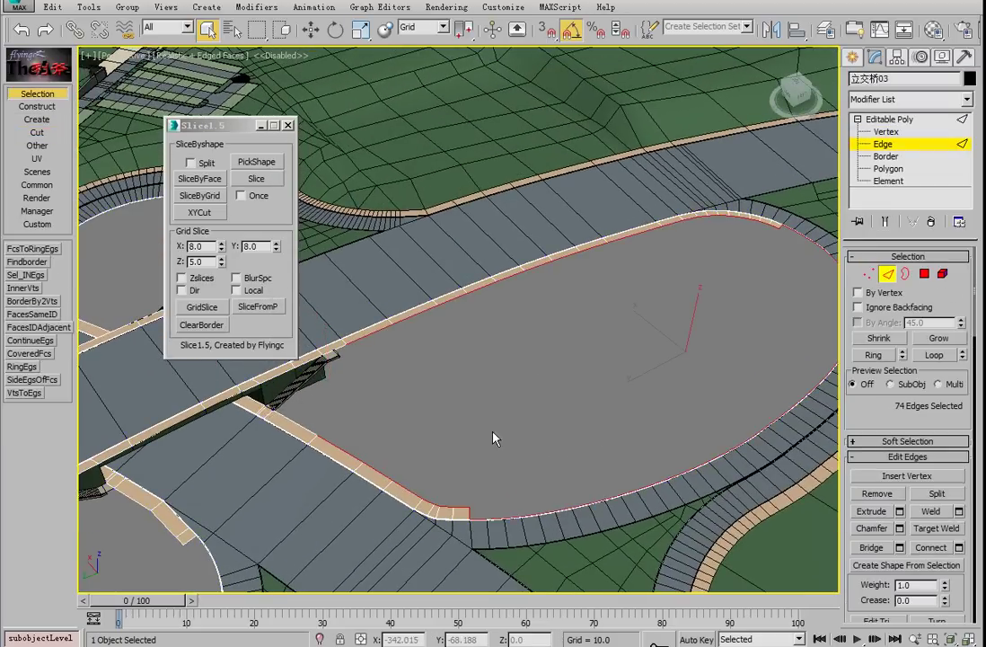
scroll(434, 433, "up", 3)
Fill the hole inside the road loop with FreePoly, snapping its open side to points along the stairs and landing
left_click(37, 119)
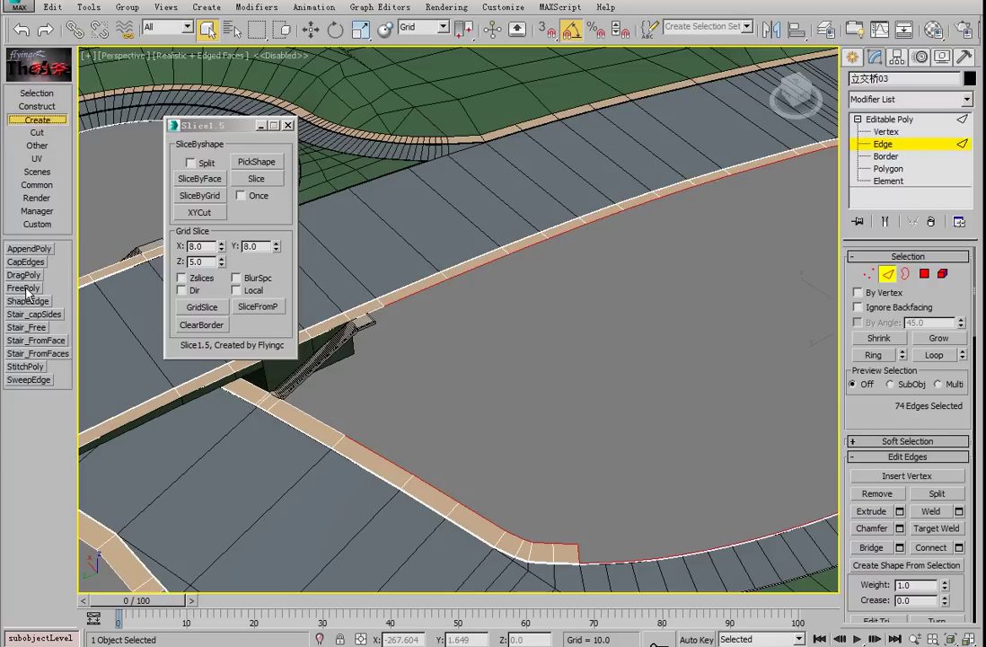
scroll(325, 451, "up", 5)
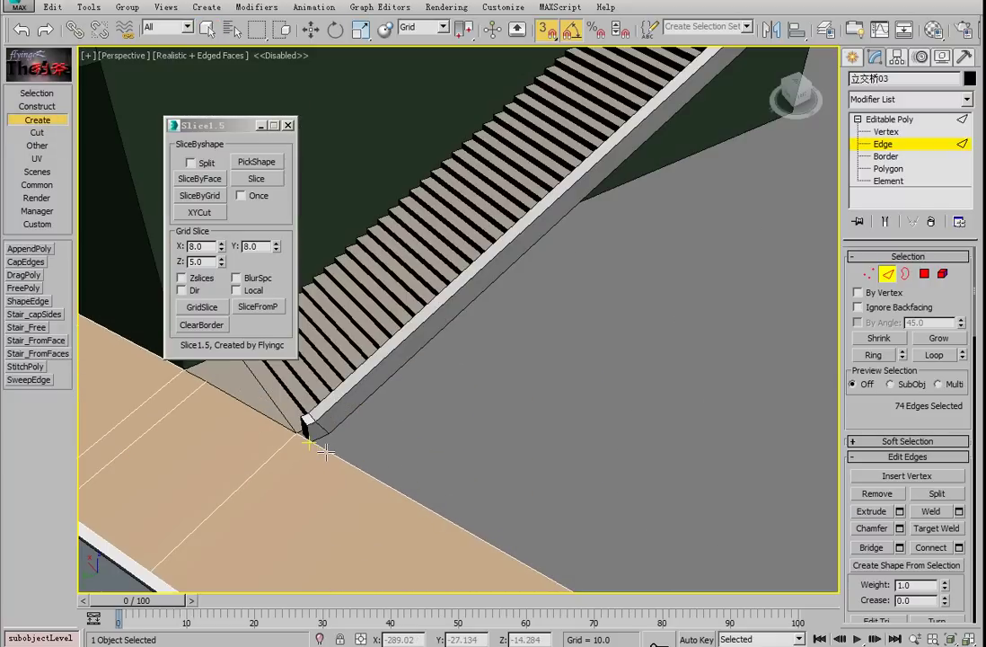
left_click(298, 438)
middle_click_drag(575, 153, 265, 575)
middle_click_drag(700, 90, 407, 352)
scroll(451, 357, "up", 2)
key("F3")
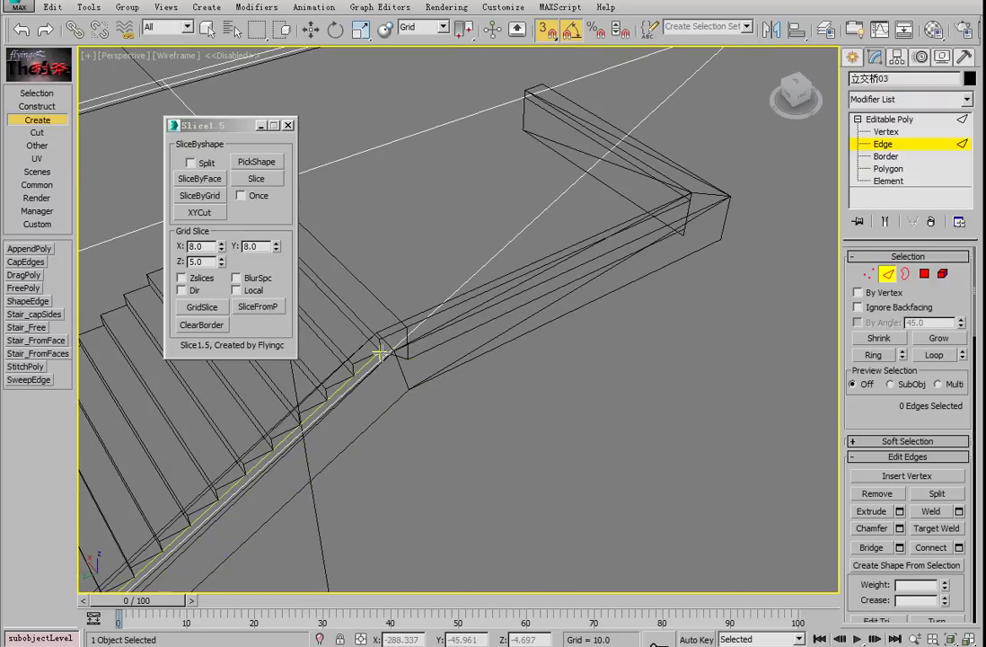
middle_click_drag(690, 193, 673, 220)
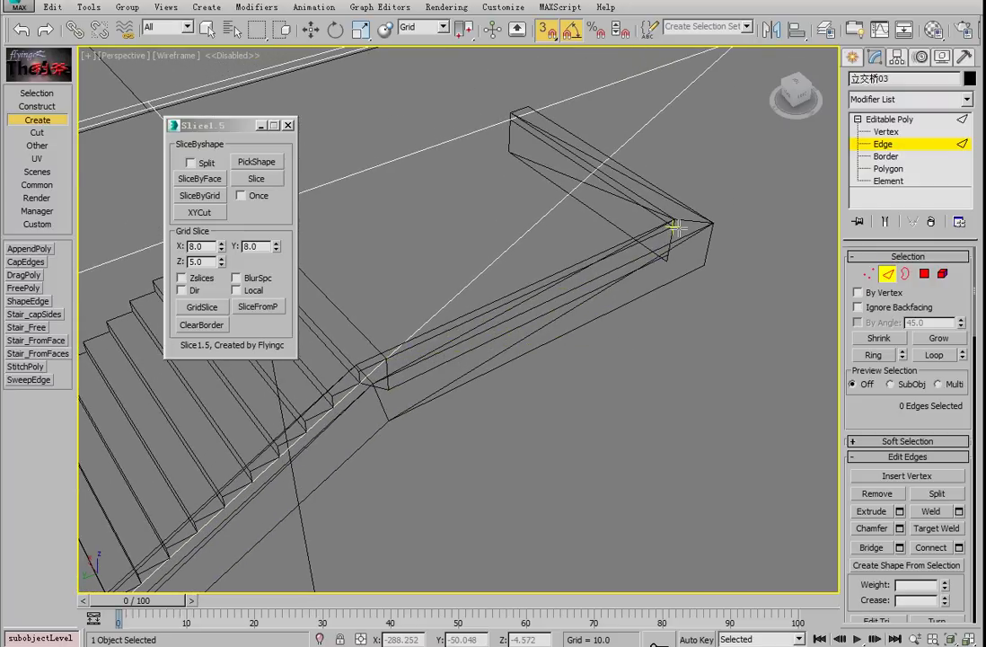
key("2")
scroll(440, 346, "down", 10)
key("F3")
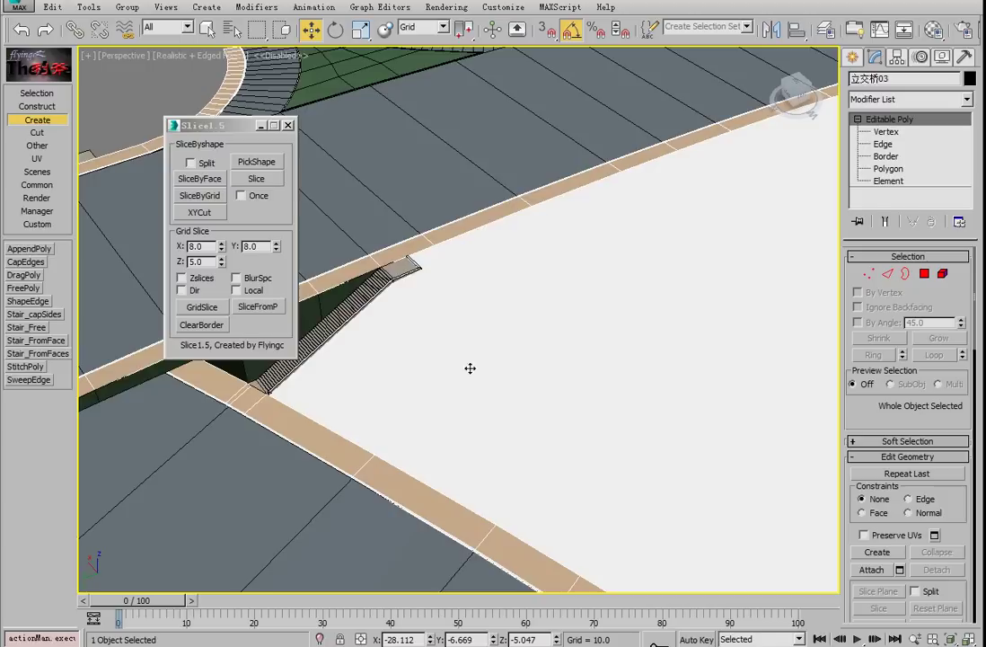
Select the new polygon inside the road loop and detach it as a separate object
left_click(924, 273)
left_click(560, 393)
key("alt+d")
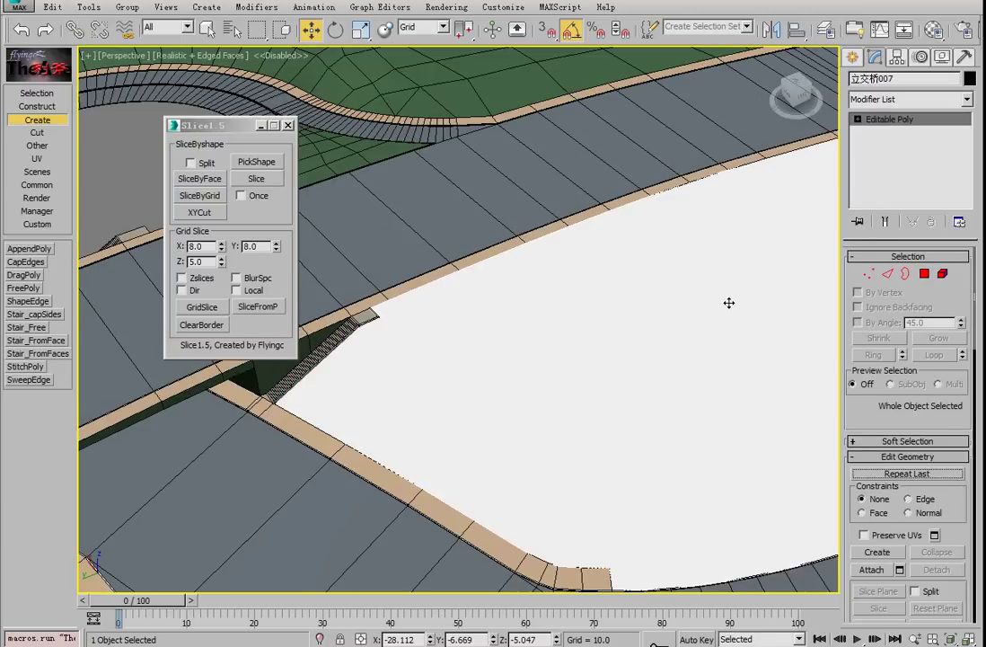
Assign an unused grey material to the detached surface and change its colour to green
key("m")
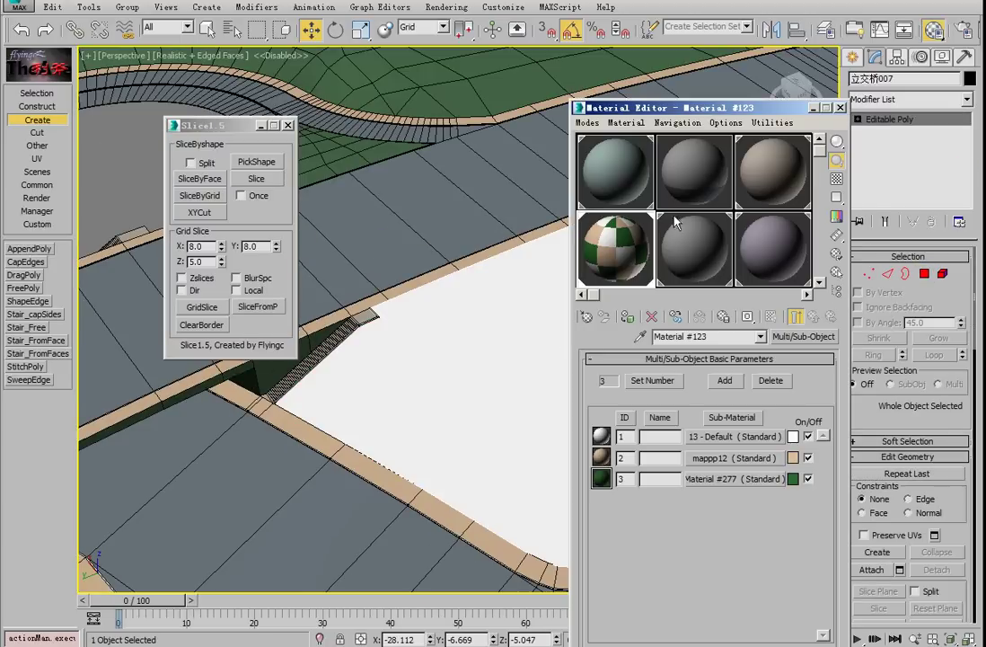
left_click(671, 230)
left_click(628, 317)
left_click(666, 454)
left_click_drag(166, 75, 194, 26)
key("m")
Select the green surface's polygon for slicing
middle_click_drag(683, 340, 578, 320)
scroll(578, 320, "down", 3)
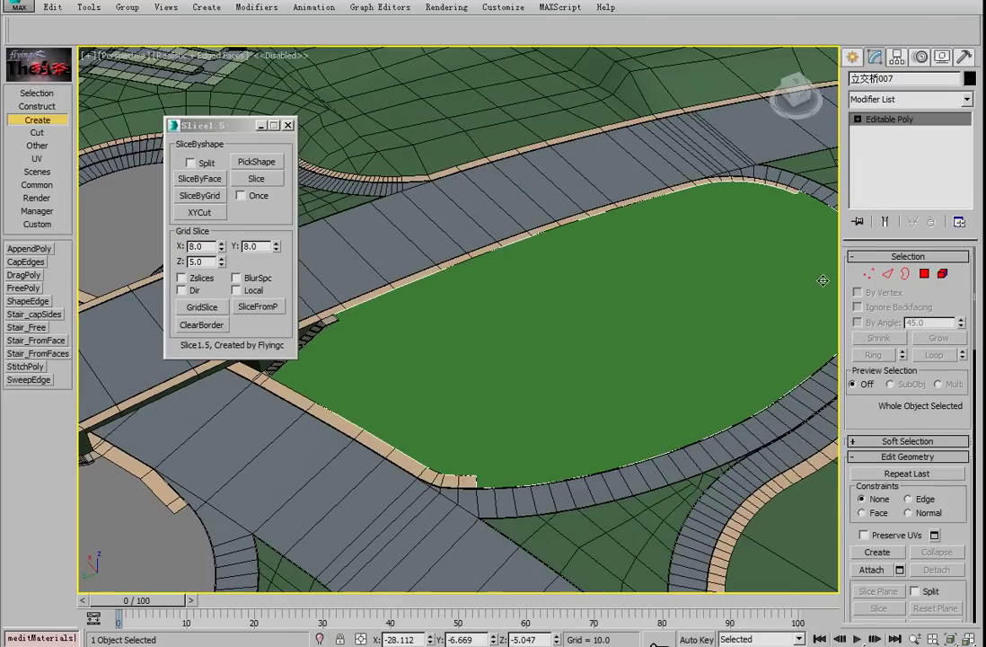
left_click(925, 274)
left_click(570, 283)
Try GridSlice on the green surface with X and Y at 8.0, and undo it
left_click(195, 308)
scroll(489, 359, "up", 3)
key("ctrl+z")
Set the grid slice spacing to X 4.0 and Y 4.0 and slice the green surface with GridSlice
double_click(198, 246)
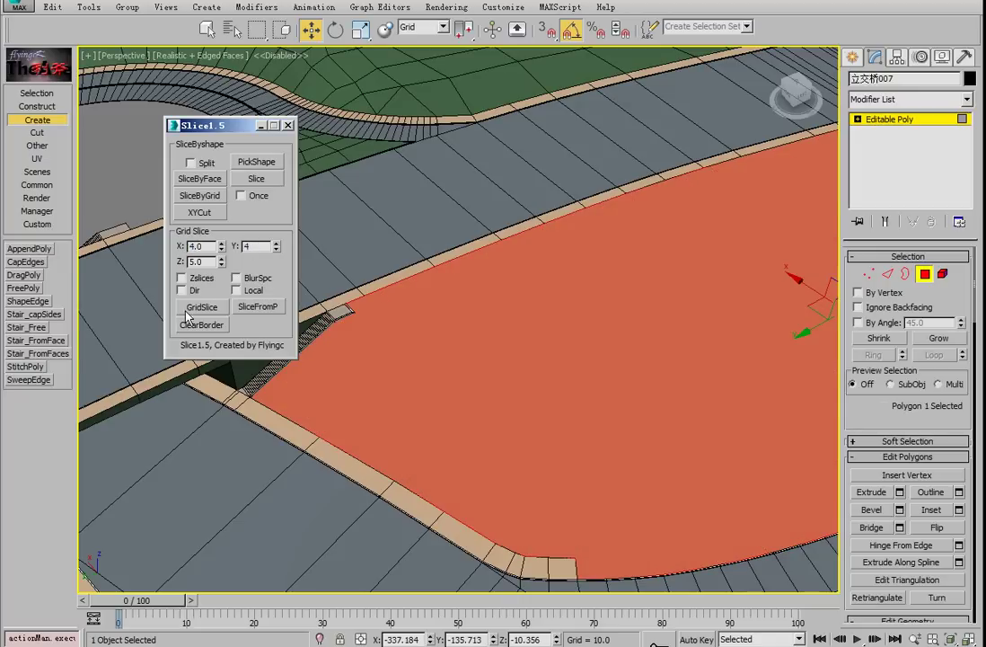
left_click(195, 308)
scroll(546, 372, "down", 3)
scroll(548, 372, "up", 3)
Relax the grid-sliced green surface to smooth its slopes towards the surrounding road border
scroll(887, 418, "down", 4)
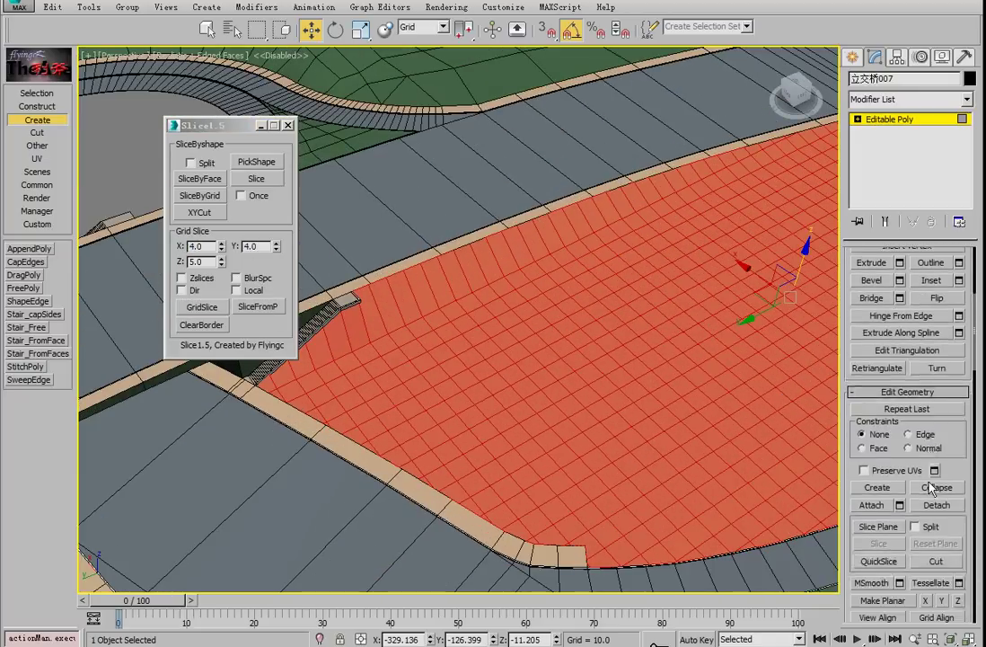
scroll(931, 487, "down", 1)
mouse_move(536, 329)
middle_mouse_down()
mouse_move(469, 374)
mouse_move(515, 334)
mouse_move(487, 311)
middle_mouse_up()
key("F2")
scroll(967, 451, "down", 3)
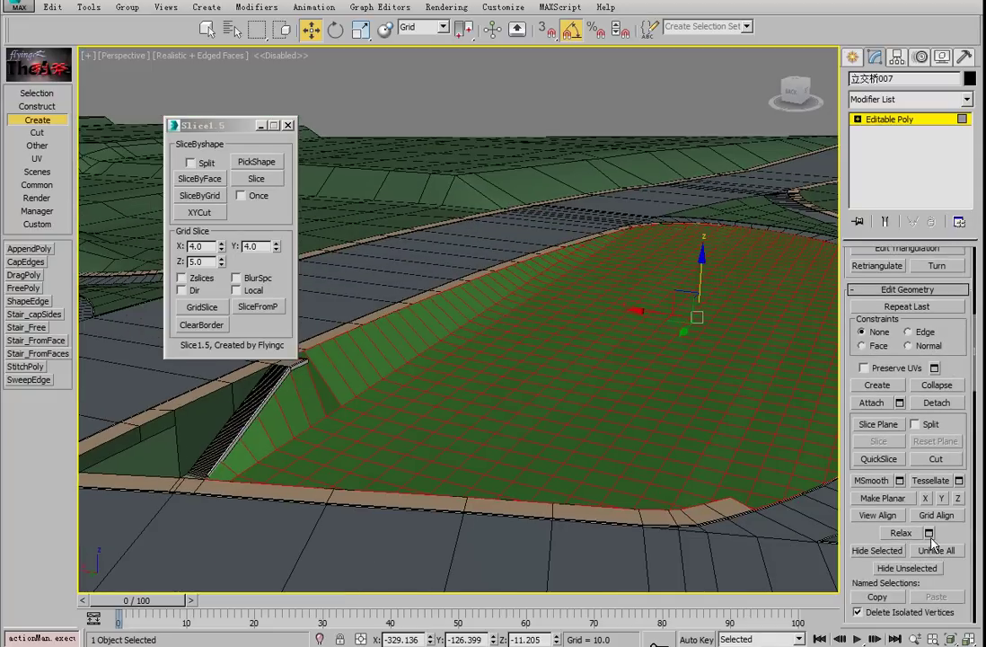
key(";")
scroll(473, 382, "down", 2)
middle_click_drag(474, 383, 649, 204, "alt")
left_click(597, 535)
left_click(650, 202)
left_click(897, 165)
left_click(788, 221)
middle_click_drag(702, 372, 546, 434, "alt")
scroll(669, 423, "up", 3)
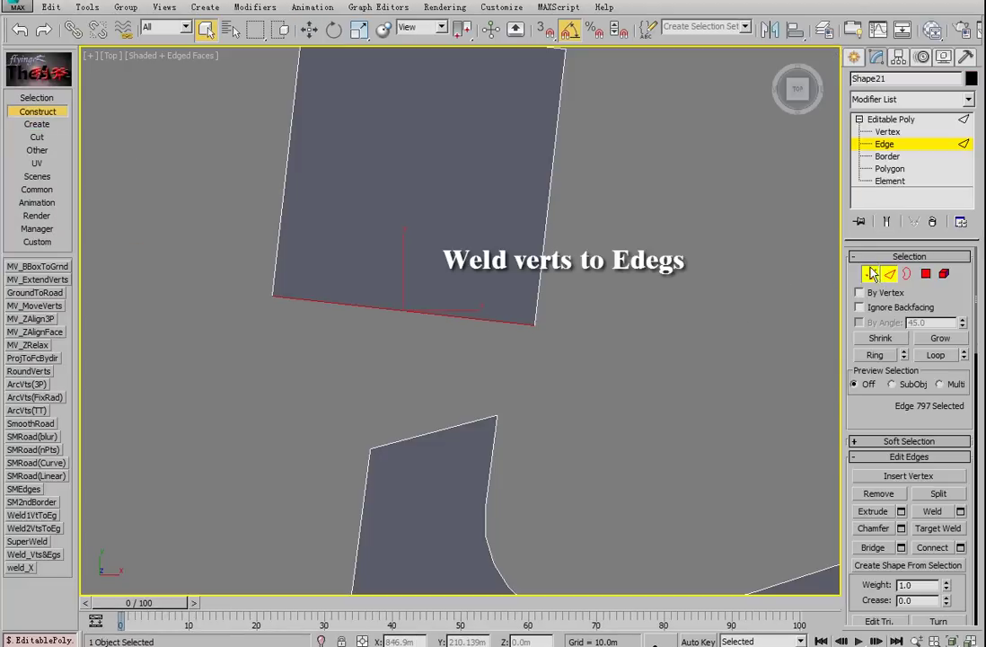
Select the two top end vertices of the branch road and weld them to the upper block's bottom edge with Weld2VtsToEg
left_click(870, 273)
left_click(492, 419)
left_click_drag(338, 395, 382, 458, "ctrl")
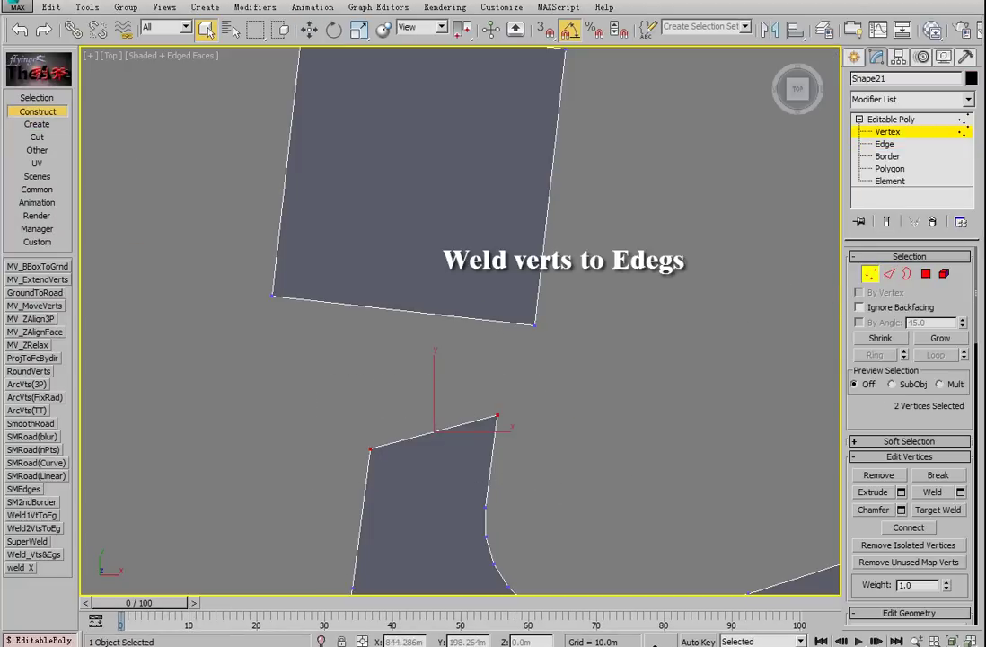
left_click(43, 527)
scroll(493, 449, "down", 5)
middle_click_drag(493, 476, 497, 387)
scroll(497, 387, "up", 5)
Select the vertices along the seam where the branch road's flared base meets the lower road
key("w")
left_click(293, 429)
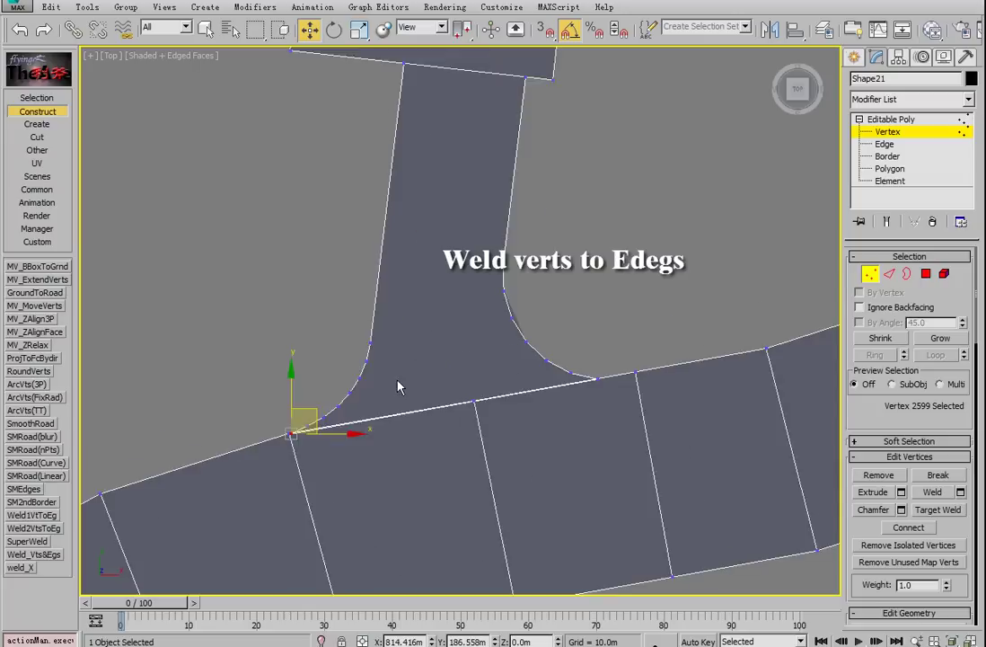
scroll(310, 431, "up", 2)
left_click_drag(261, 351, 298, 449)
left_click_drag(498, 326, 590, 397, "ctrl")
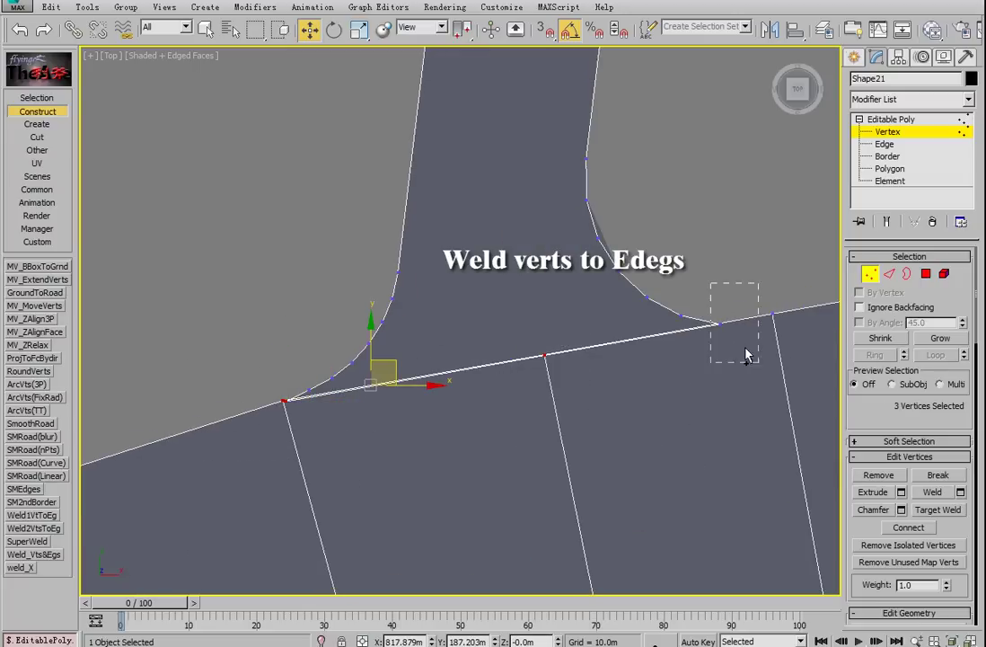
left_click_drag(708, 285, 793, 382, "ctrl")
Set the weld-to-edge threshold to 0.1 and weld the selected seam vertices with Weld_Vts&Egs
left_click(37, 229)
left_click(27, 266)
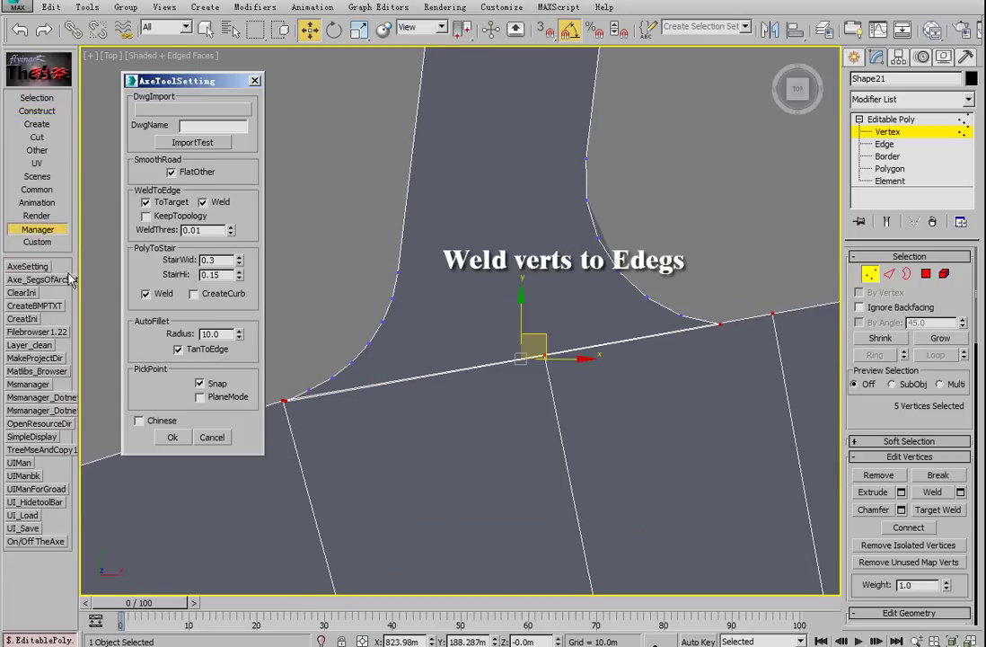
left_click(37, 111)
double_click(210, 229)
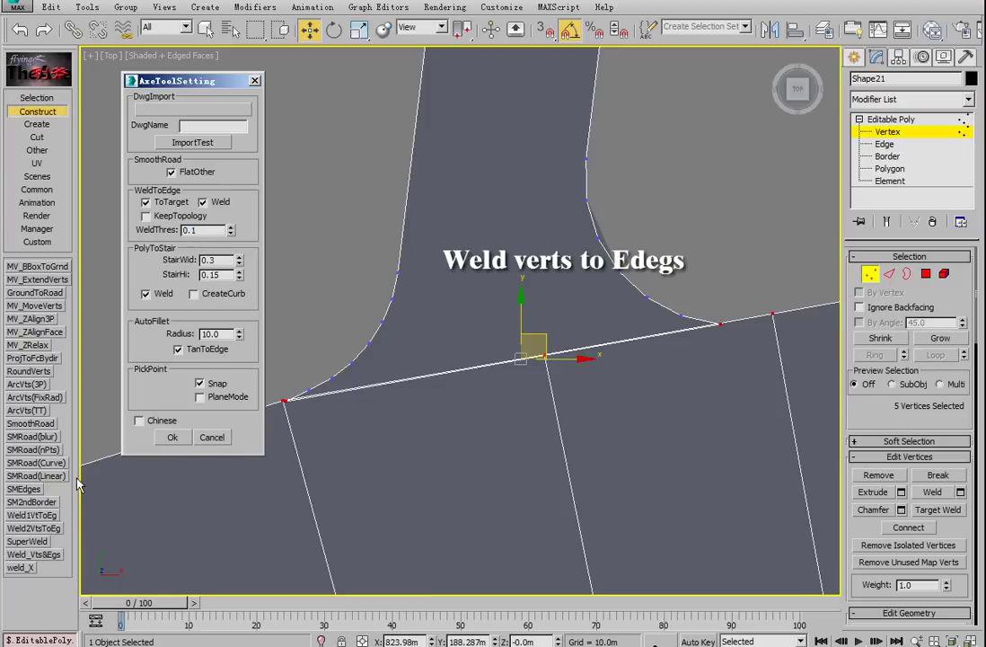
left_click(45, 558)
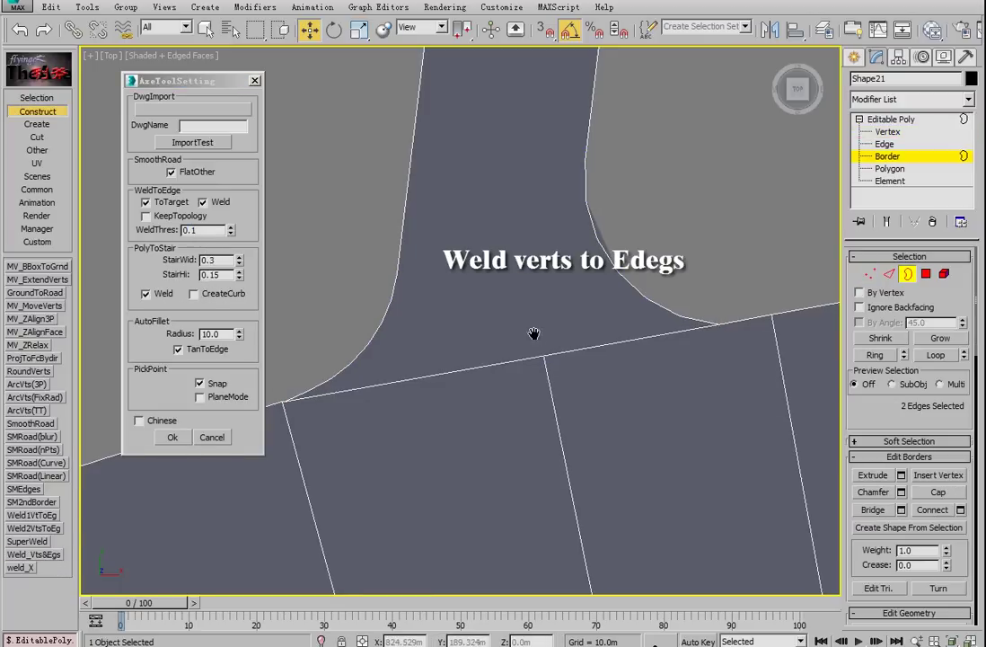
Select the open border at the branch road junction to check that the seam is welded
left_click(715, 324)
middle_click_drag(450, 363, 442, 455)
scroll(509, 296, "down", 2)
middle_click_drag(512, 266, 532, 307)
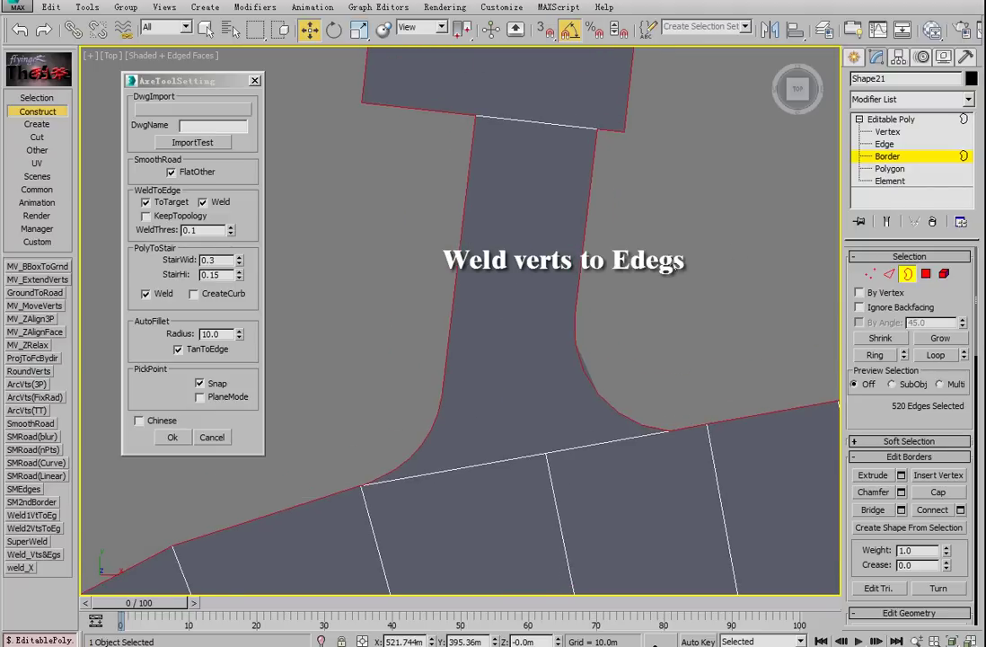
Try pulling the brown block's corner vertex and a road crossing vertex away from their neighbours, and undo the moves
scroll(675, 266, "down", 5)
scroll(614, 191, "up", 3)
middle_click_drag(614, 192, 623, 261)
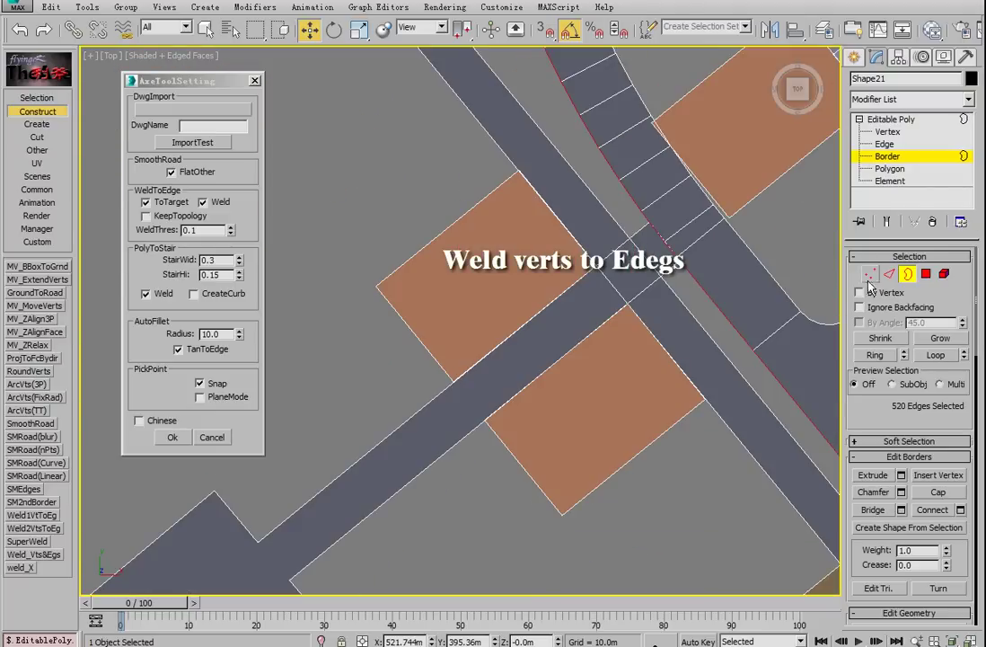
left_click(870, 275)
left_click(454, 381)
left_click_drag(463, 372, 443, 353)
left_click(630, 240)
left_click_drag(640, 230, 607, 249)
key("ctrl+z")
key("ctrl+z")
key("ctrl+z")
Select the vertices of the two brown blocks together with those around the adjacent road crossing
scroll(898, 453, "down", 2)
left_click(898, 451)
scroll(537, 218, "down", 2)
middle_click_drag(537, 219, 497, 286)
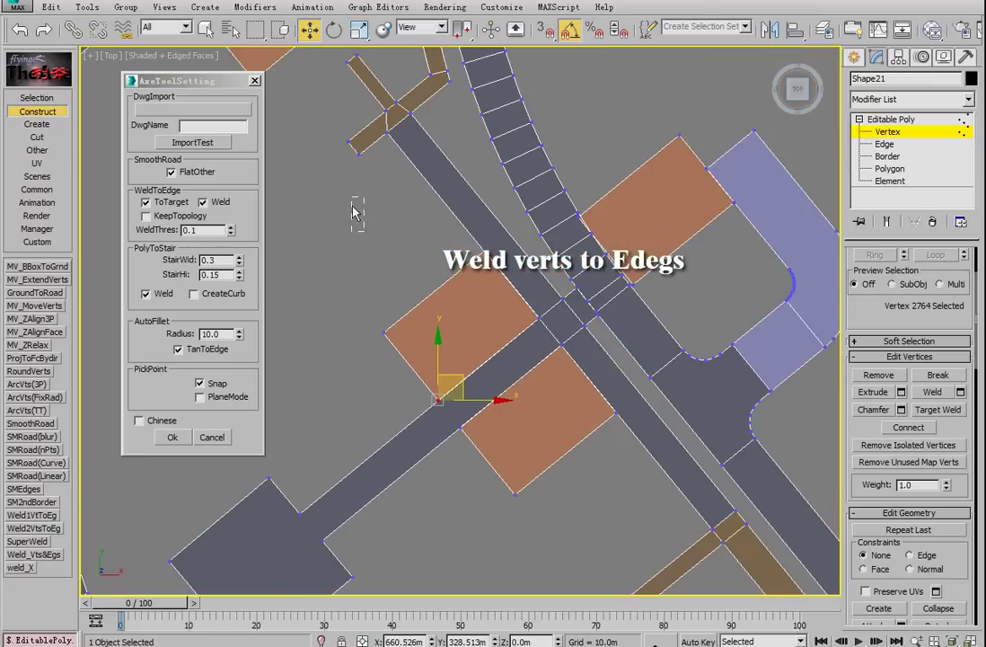
left_click(441, 275)
left_click_drag(570, 492, 569, 492)
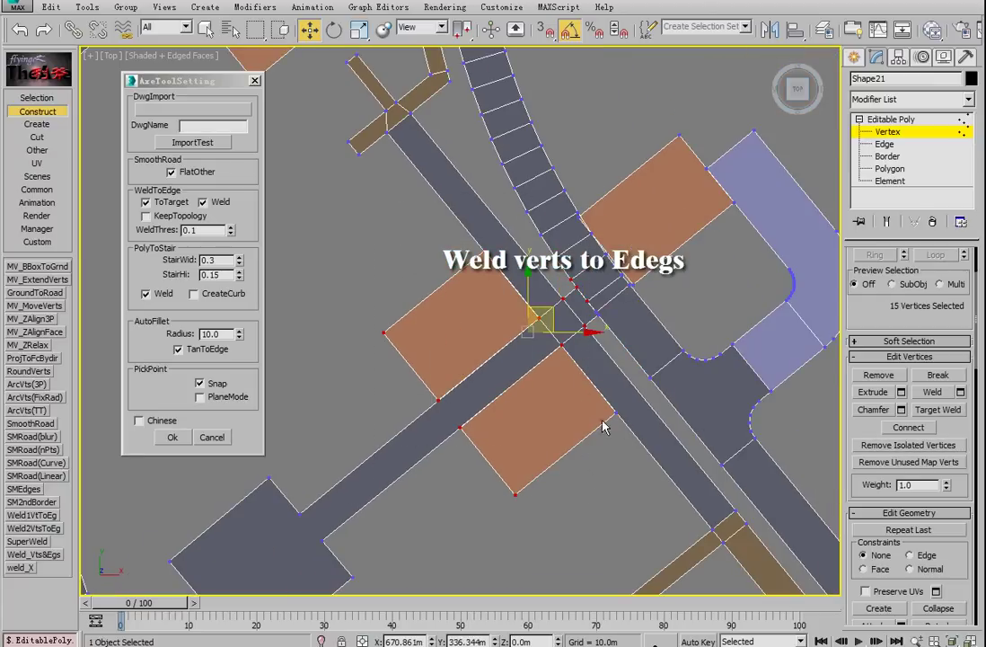
left_click_drag(619, 439, 554, 303, "ctrl")
scroll(467, 410, "up", 3)
middle_click_drag(389, 324, 345, 292)
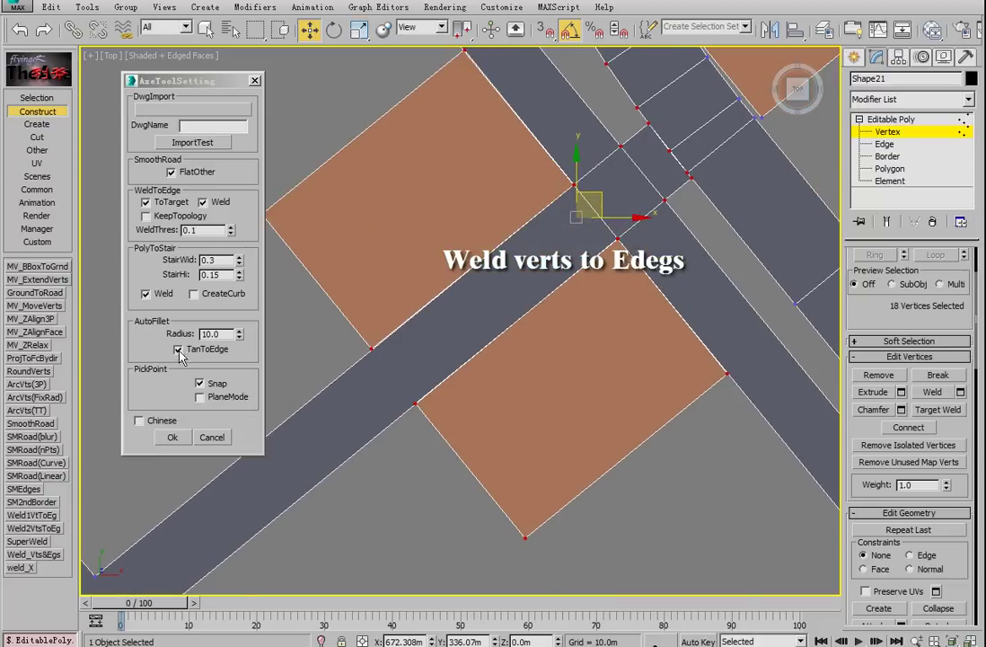
Weld the selected block and crossing vertices to the adjoining edges with Weld_Vts&Egs and inspect the resulting borders
left_click(42, 554)
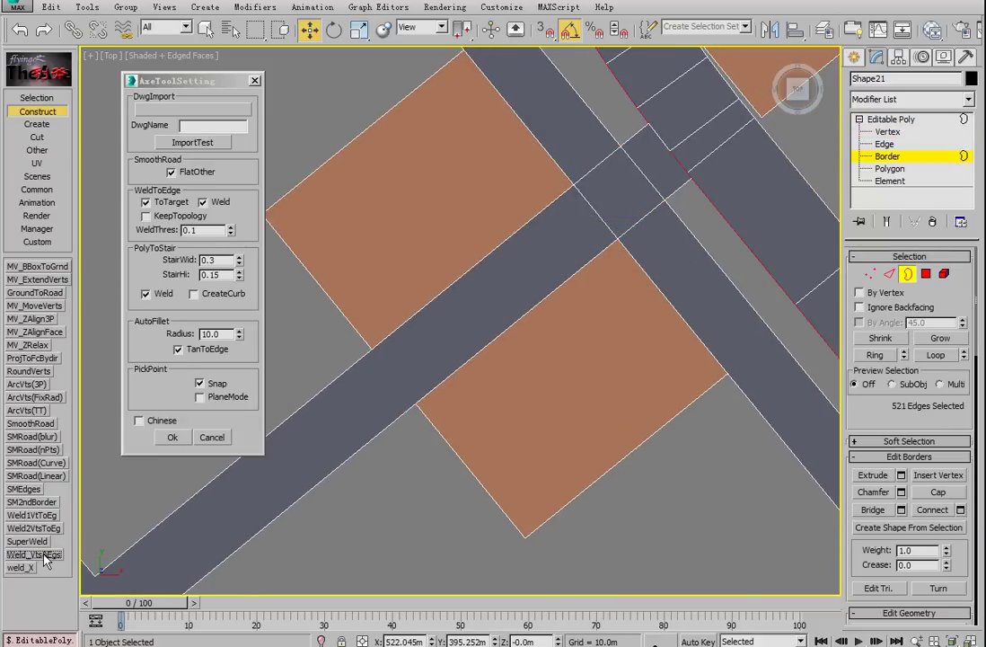
scroll(648, 209, "down", 2)
middle_click_drag(649, 209, 675, 330)
left_click(741, 452, "ctrl")
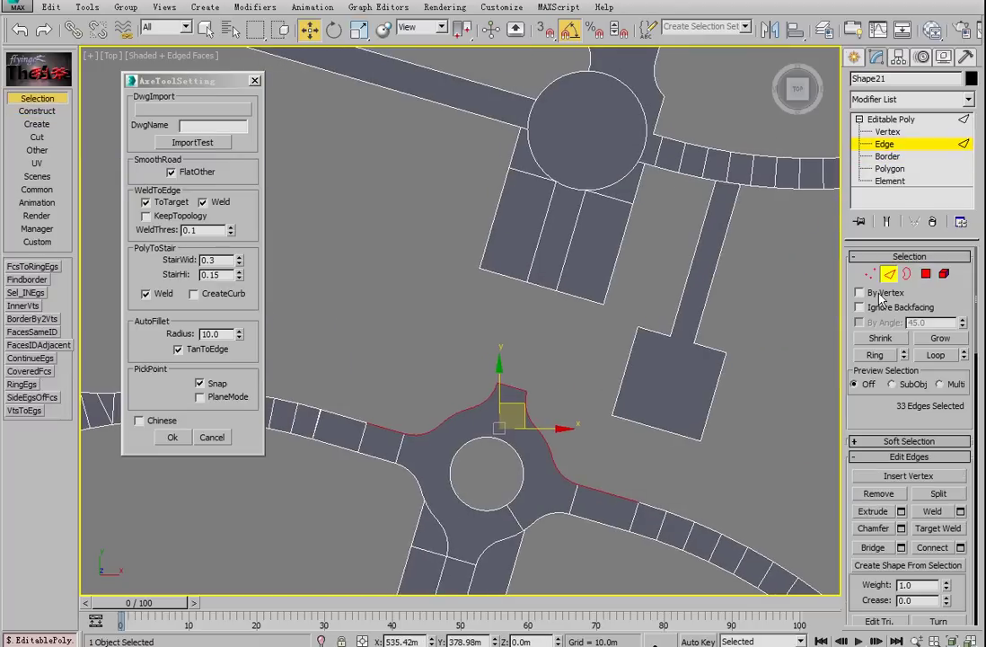
Select the four end vertices along the lower edge of the upper road section, facing the roundabout
key("1")
left_click_drag(434, 238, 605, 325)
left_click(37, 110)
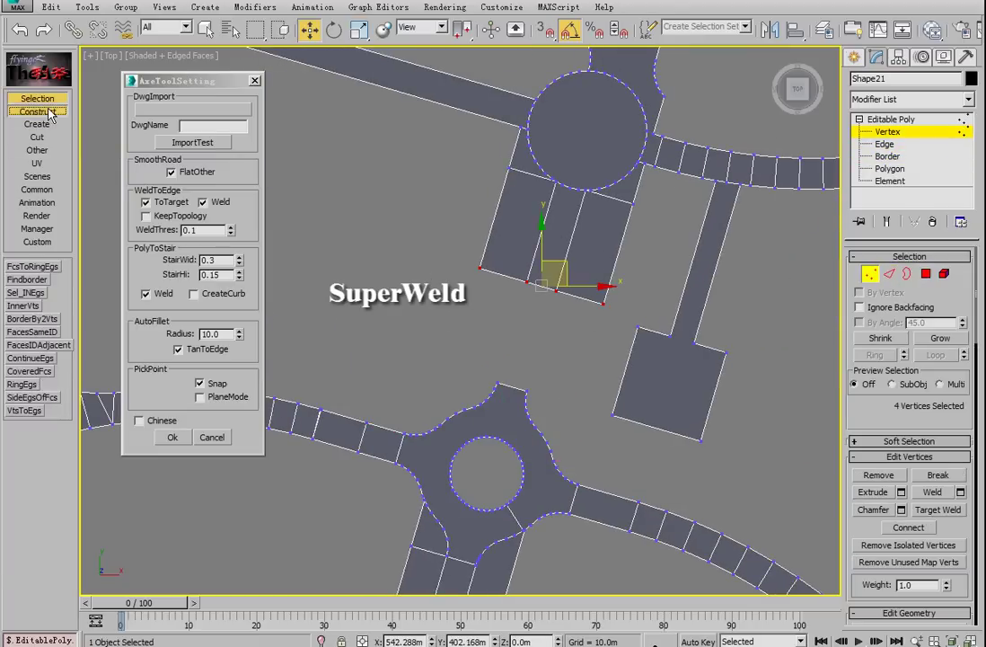
Try SuperWeld on the four selected vertices with KeepTopology off, and undo the weld
left_click(36, 544)
middle_click_drag(433, 352, 430, 275)
key("ctrl+z")
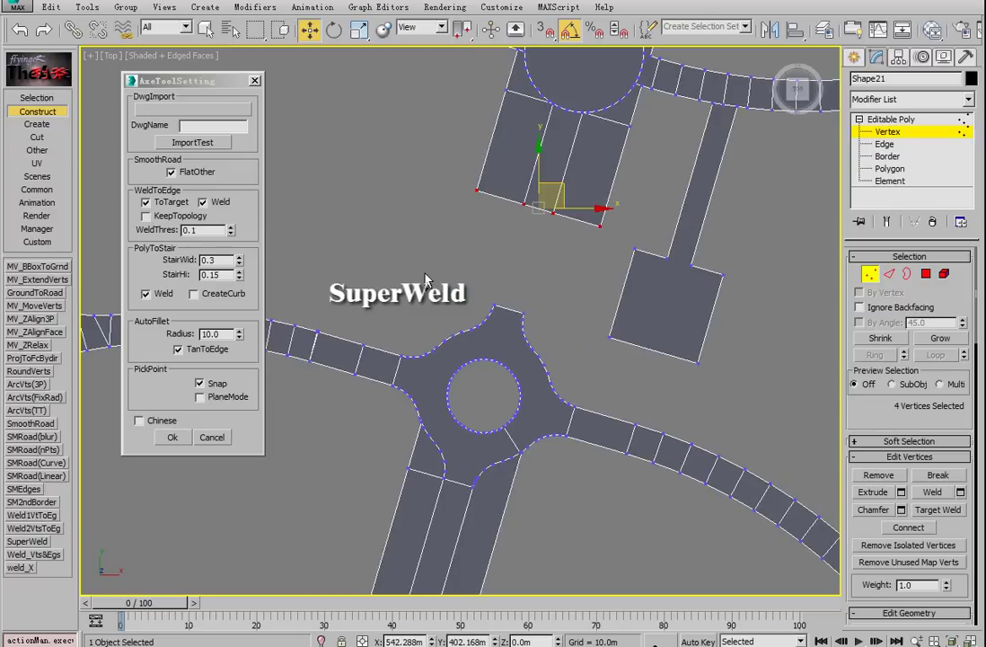
Turn on KeepTopology and run SuperWeld on the four selected road end vertices
left_click(146, 216)
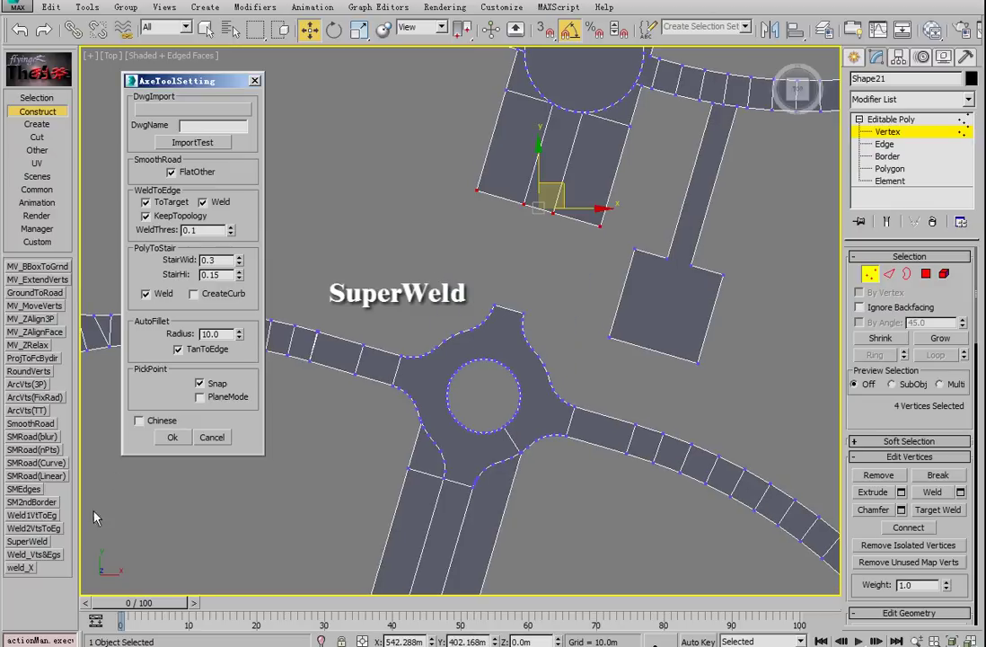
left_click(27, 541)
scroll(594, 308, "down", 3)
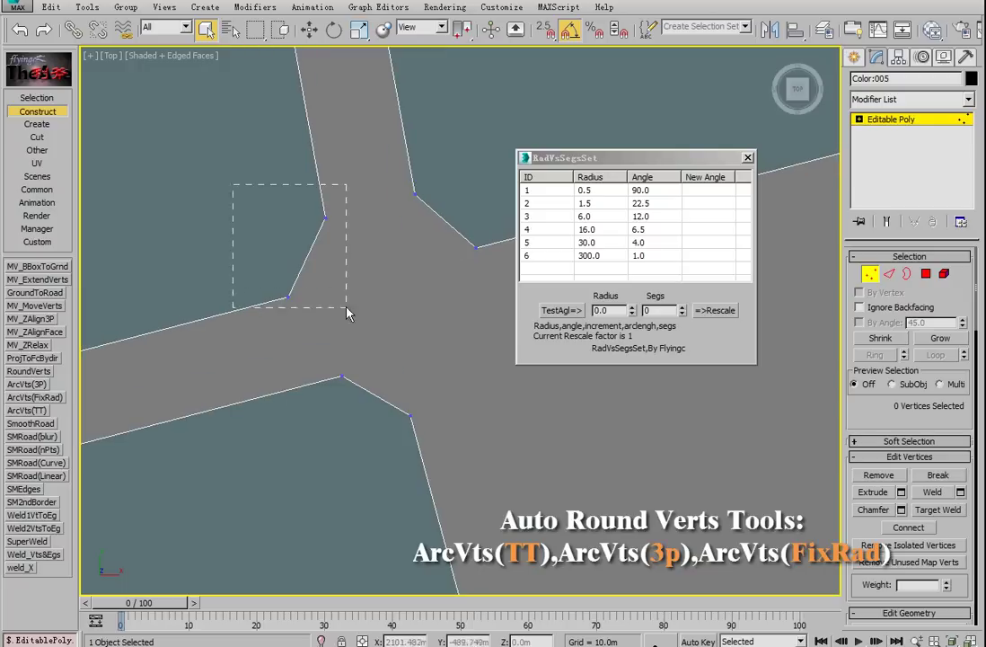
Round the two upper chamfered corners of the road junction with ArcVts(TT)
middle_click_drag(352, 282, 326, 359)
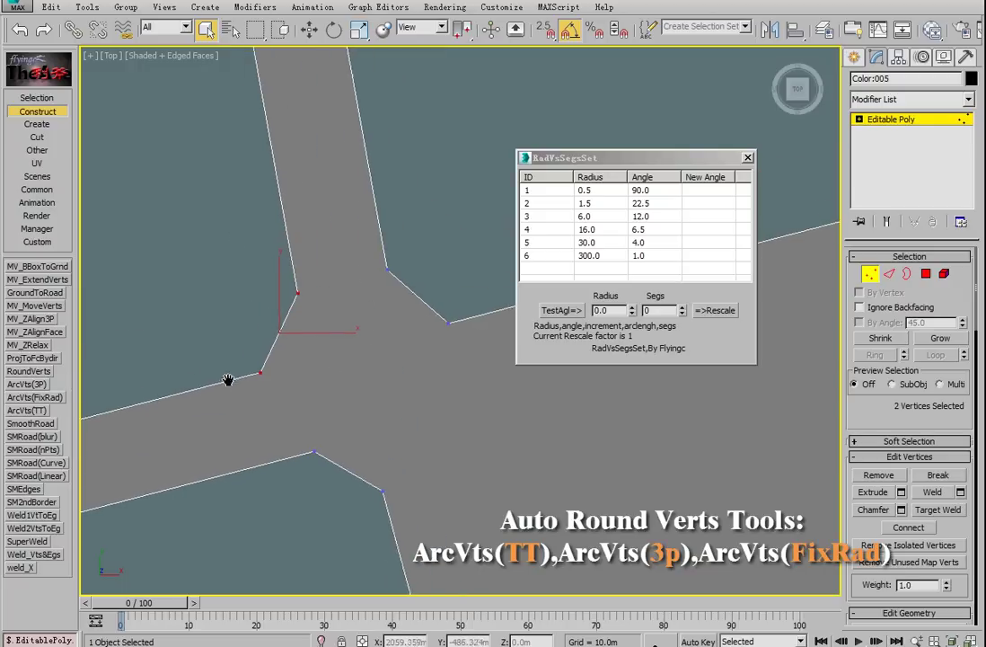
middle_click_drag(231, 387, 200, 398)
left_click(32, 412)
left_click_drag(334, 235, 460, 392)
left_click(29, 411)
Test the angle of the rounded corner in RadVsSegsSet, set Segs to 8 and rescale the radius-to-segments mapping
middle_click_drag(336, 256, 338, 220)
scroll(366, 280, "up", 2)
middle_click_drag(367, 280, 303, 262)
scroll(301, 265, "down", 1)
left_click(568, 311)
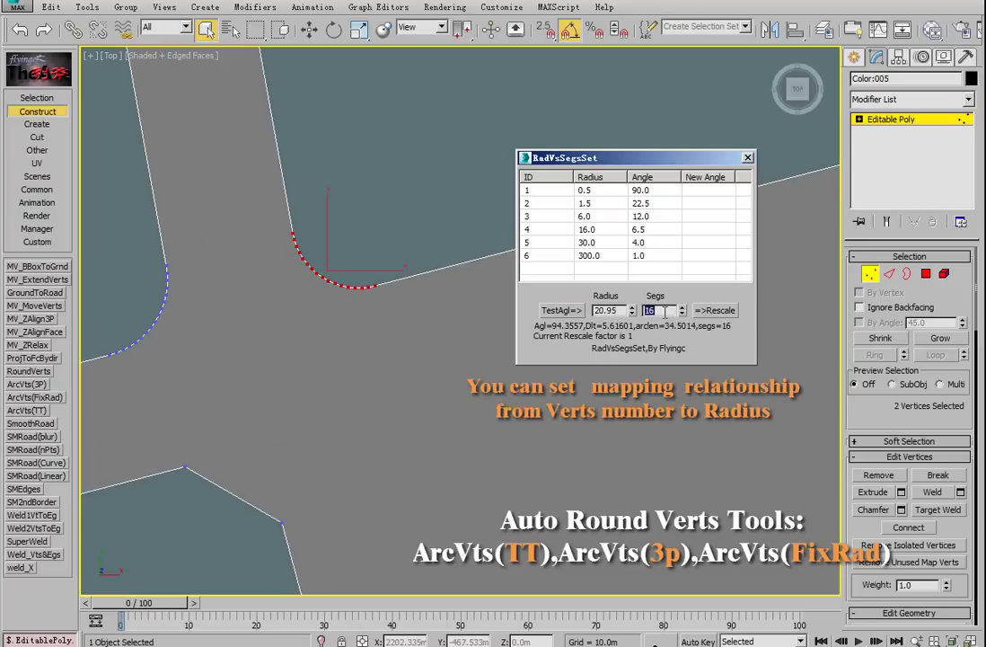
left_click(715, 311)
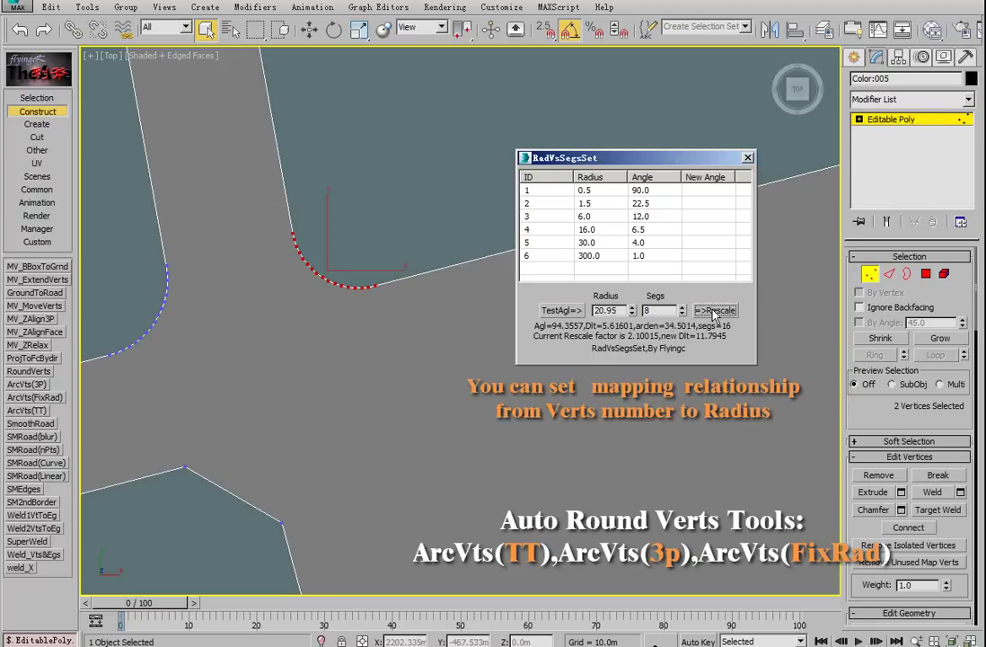
Use the rescaled mapping to round the junction's lower chamfered corner with ArcVts(TT)
middle_click_drag(290, 433, 337, 447)
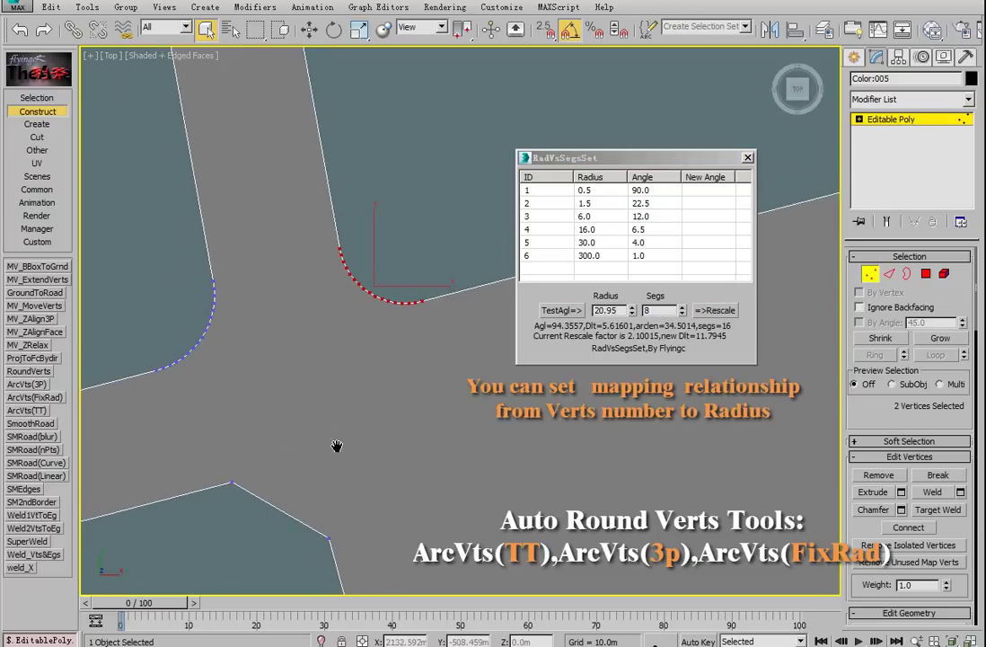
left_click_drag(235, 410, 236, 412)
left_click(25, 414)
middle_click_drag(267, 411, 287, 293)
left_click_drag(209, 314, 353, 447)
left_click(27, 409)
scroll(348, 298, "down", 3)
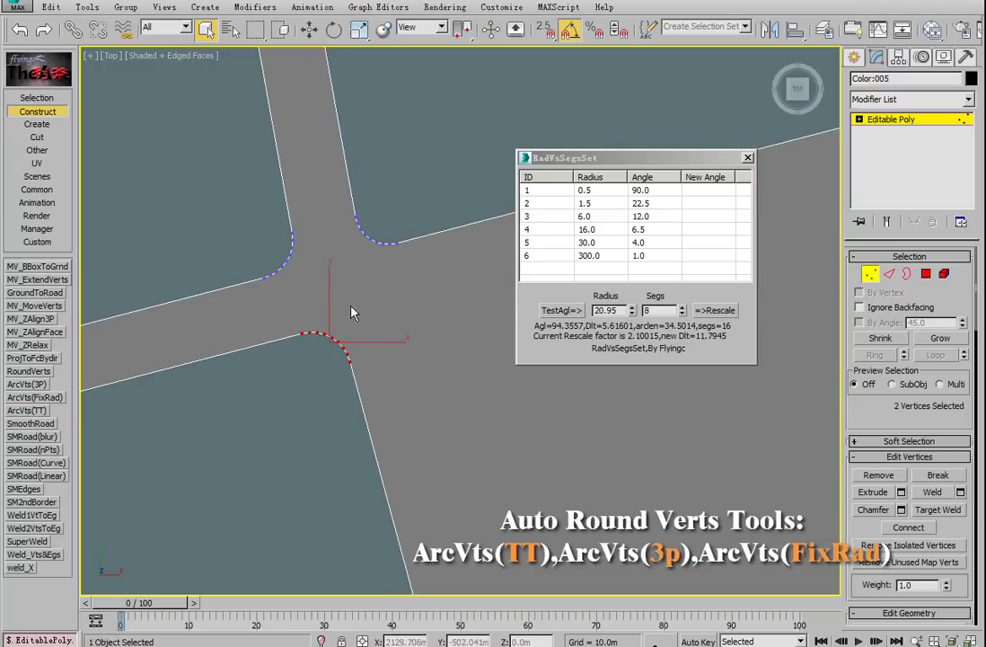
Select the corner vertices at the next road junction and round them with ArcVts(3P)
scroll(354, 301, "up", 2)
scroll(353, 302, "down", 5)
middle_click_drag(334, 179, 387, 526)
scroll(333, 215, "up", 3)
left_click_drag(335, 349, 333, 345)
left_click(29, 384)
Fillet the upper sharp road corner with ArcVts(FixRad), increasing the radius until the corner is broadly rounded
left_click_drag(262, 370, 338, 462)
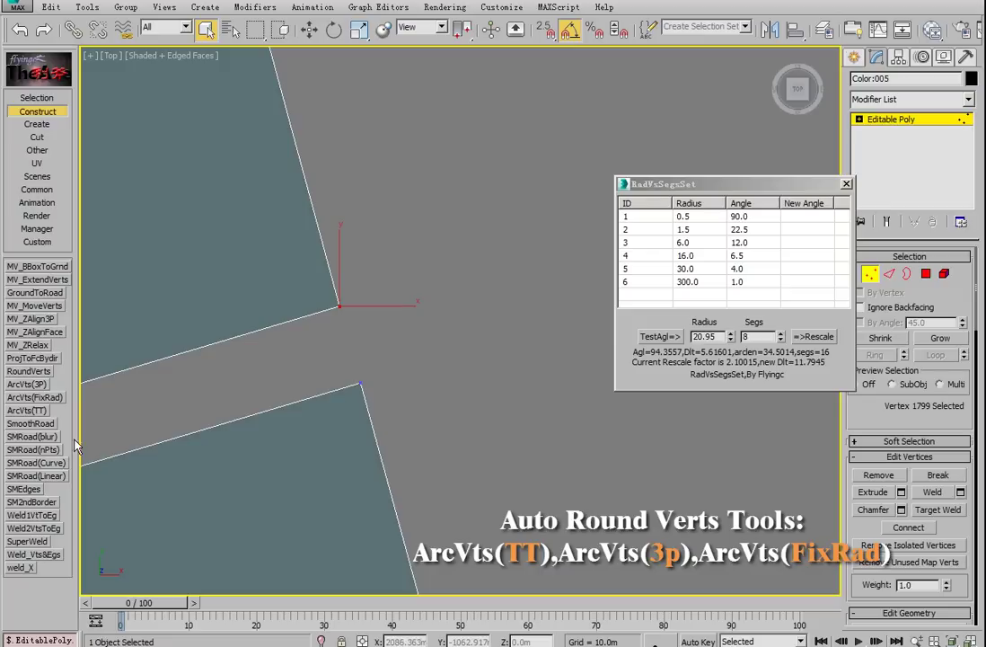
left_click(45, 397)
scroll(361, 305, "up", 2)
middle_click_drag(359, 307, 353, 361)
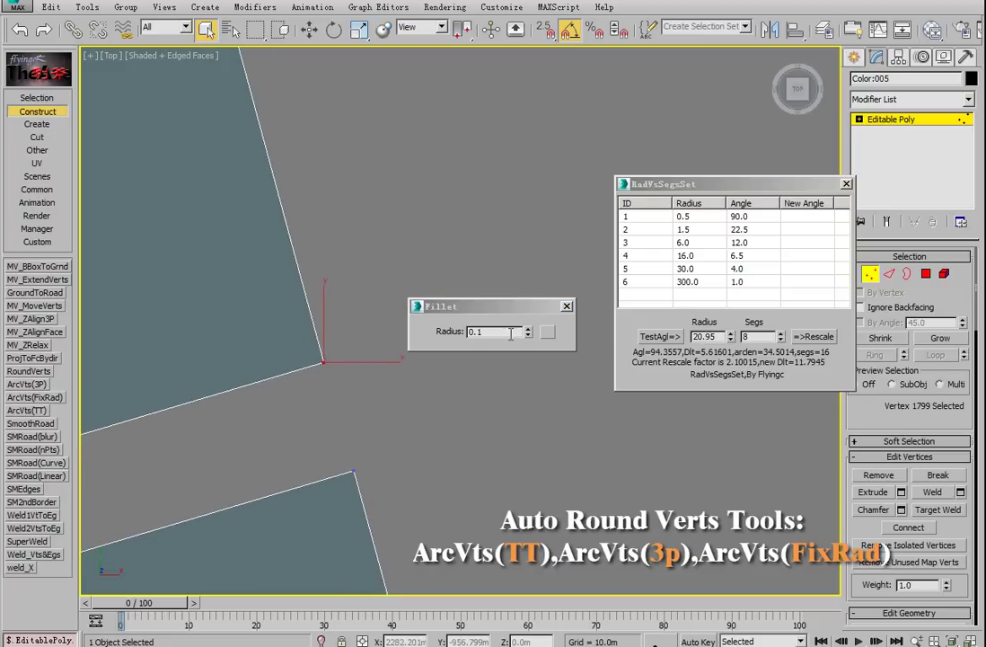
left_click(529, 330)
left_click(550, 334)
middle_click_drag(371, 413, 429, 365)
scroll(429, 364, "up", 1)
left_click(546, 331)
left_click_drag(528, 330, 522, 215)
left_click(547, 333)
Select the lower sharp road corner vertex and fillet it with a radius of 15.4
left_click_drag(528, 334, 530, 371)
left_click_drag(381, 411, 473, 477)
left_click(547, 334)
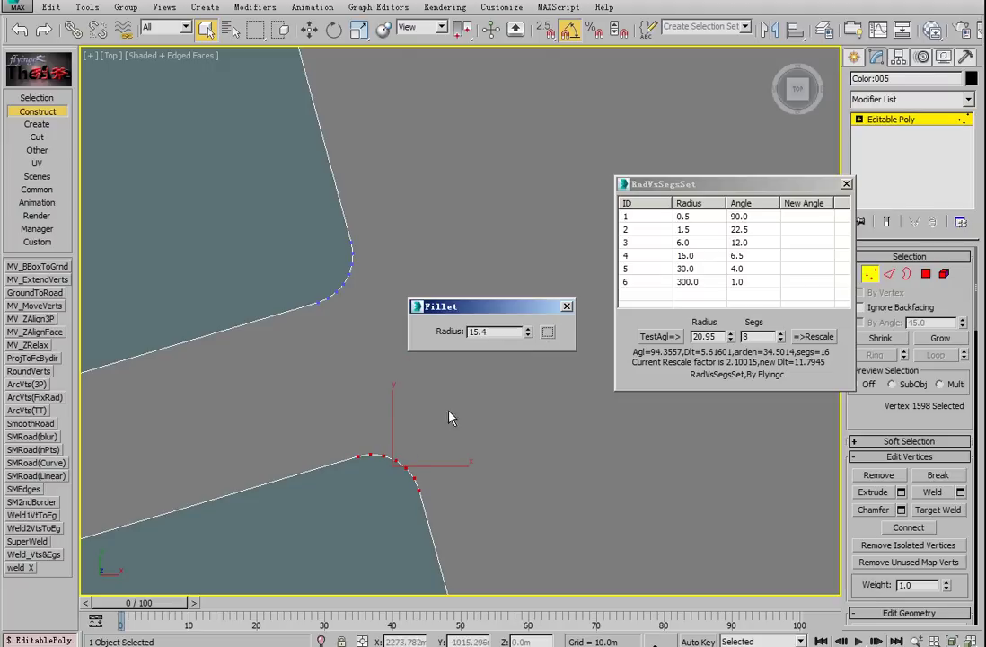
middle_click_drag(474, 426, 487, 360)
mouse_move(528, 333)
left_mouse_down()
mouse_move(531, 360)
mouse_move(531, 338)
left_mouse_up()
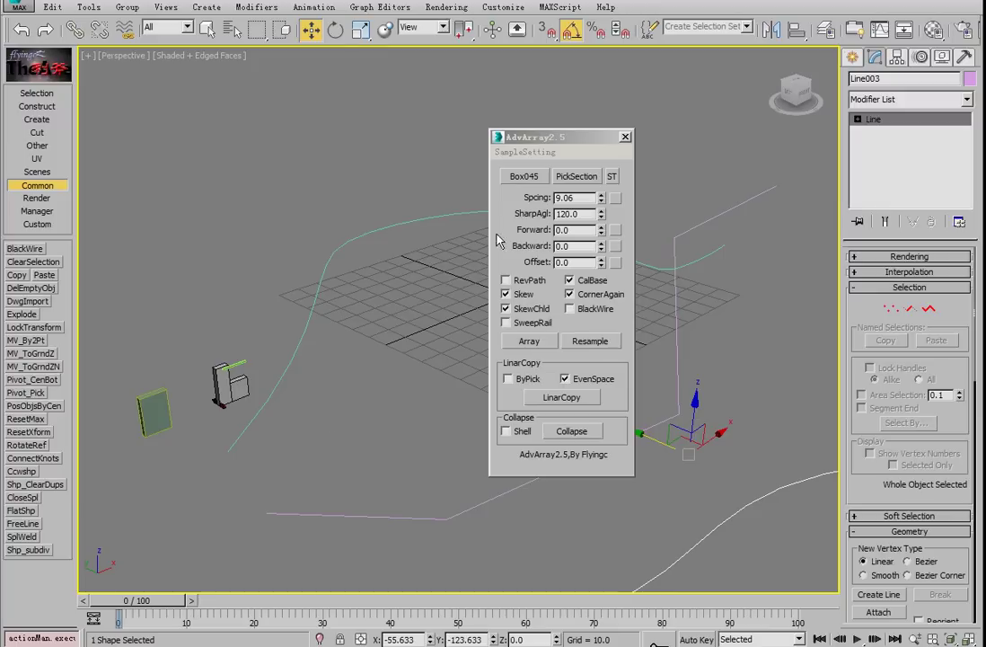
Pick Box002 as the AdvArray source object and select the curved line Line001 as the path
left_click(524, 176)
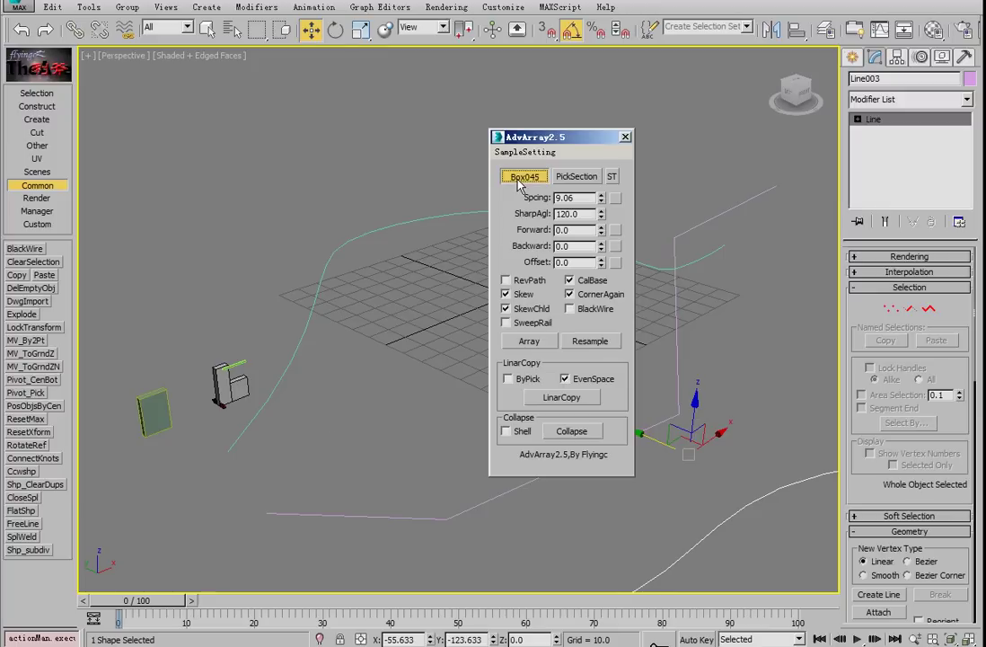
left_click(228, 394)
left_click(285, 369)
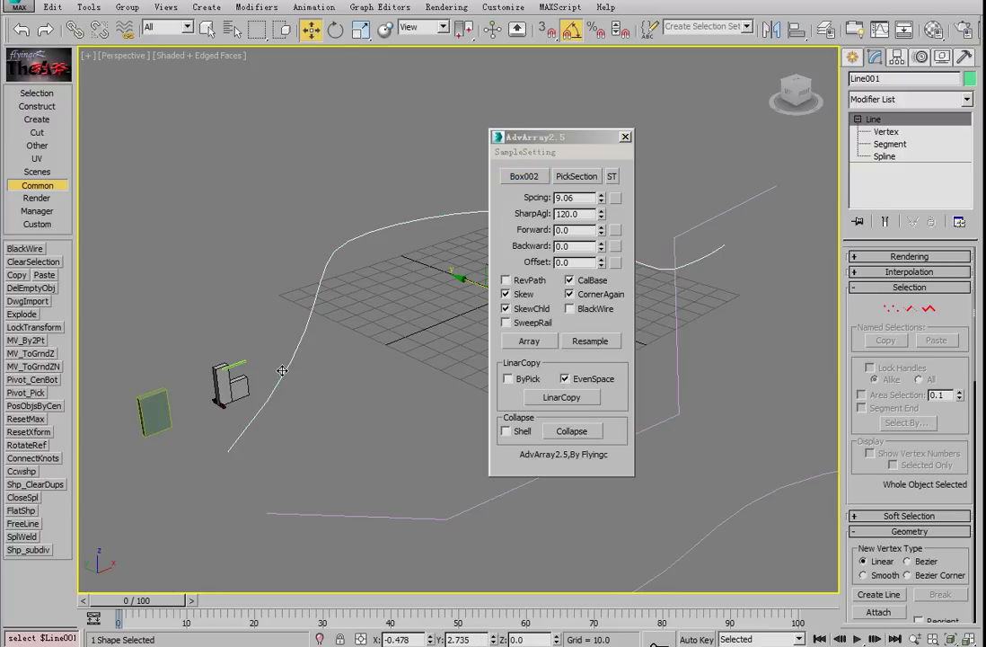
Try arraying Box002 along the curved path with Skew on, inspect the copies and undo the array
left_click(531, 342)
middle_click_drag(325, 372, 373, 395)
middle_click_drag(352, 400, 260, 368, "alt")
key("ctrl+z")
Turn off Skew, array Box002 along the curved path and inspect the stepped copies
left_click(507, 295)
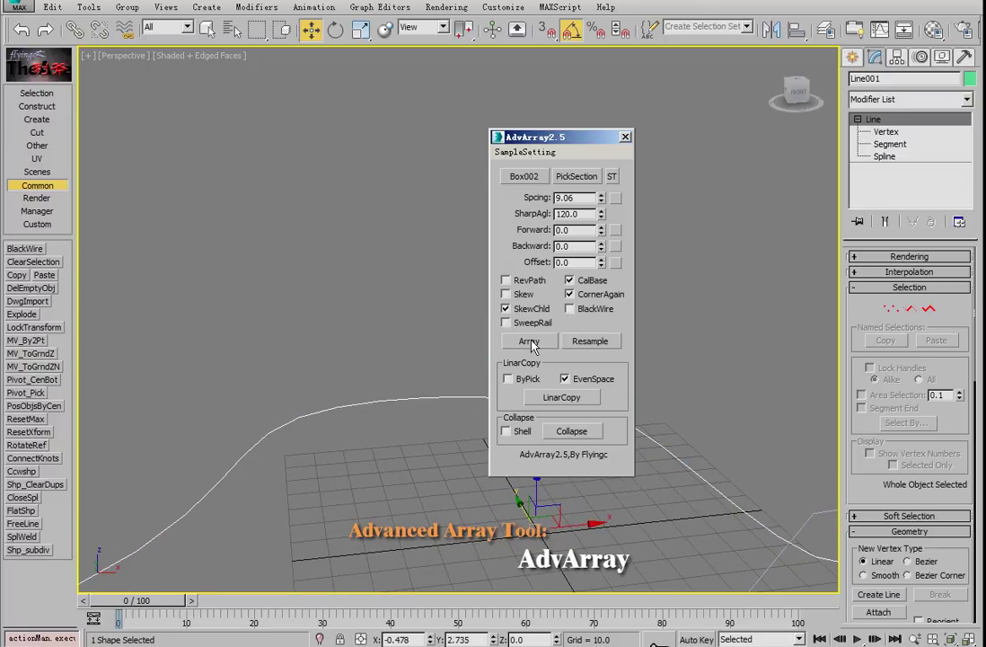
left_click(529, 342)
middle_click_drag(335, 374, 406, 355, "alt")
scroll(325, 410, "up", 4)
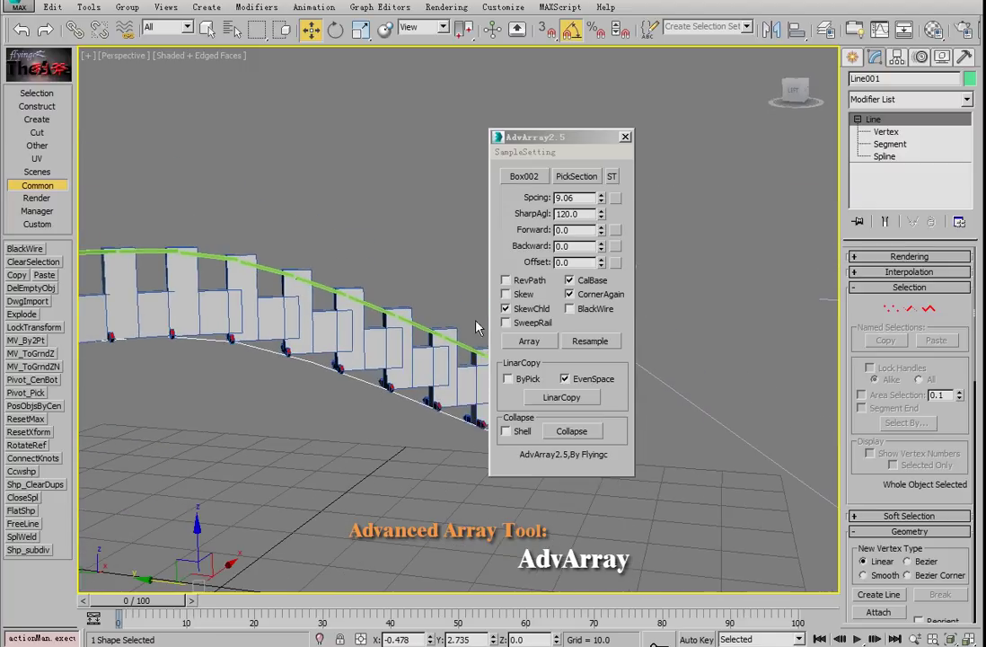
left_click(535, 323)
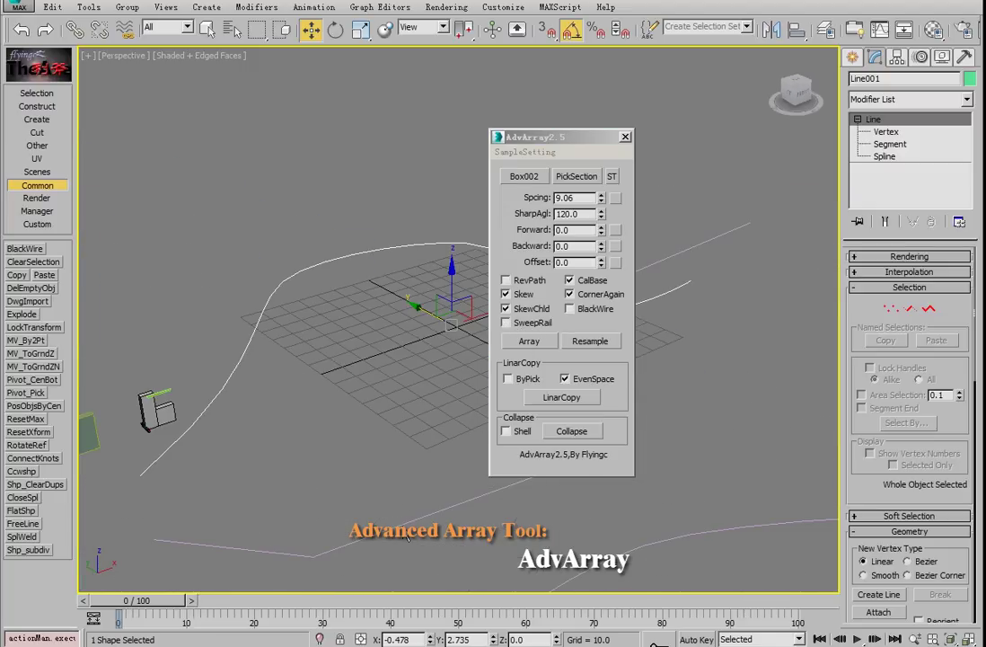
Try LinarCopy of Box002 along the angular line Line002 with EvenSpace on, and undo the copies
left_click(479, 455)
left_click(543, 397)
middle_click_drag(377, 475, 241, 364, "alt")
scroll(314, 378, "up", 4)
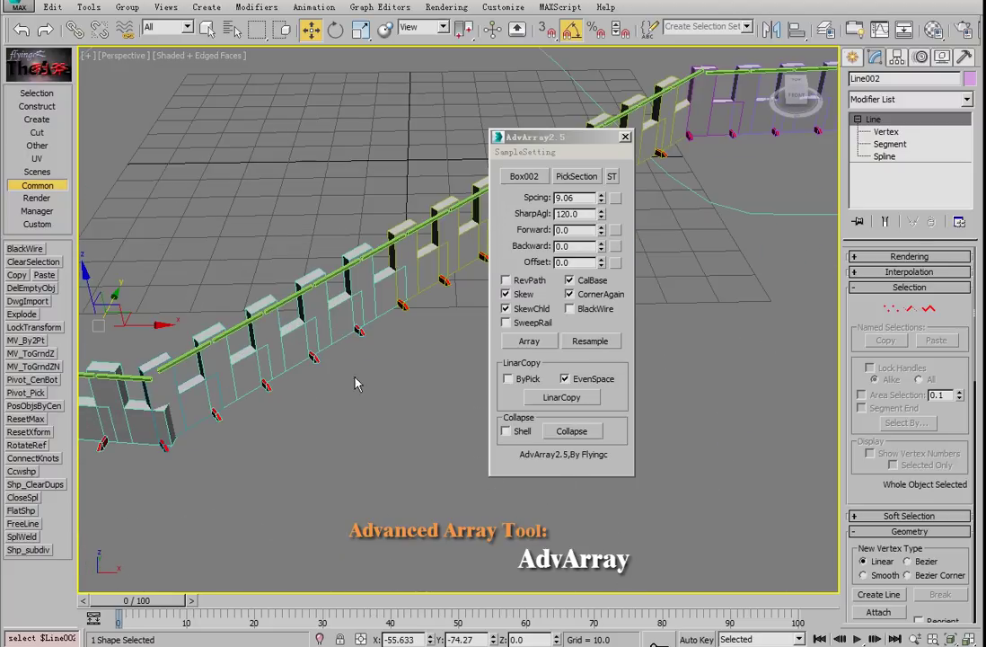
key("ctrl+z")
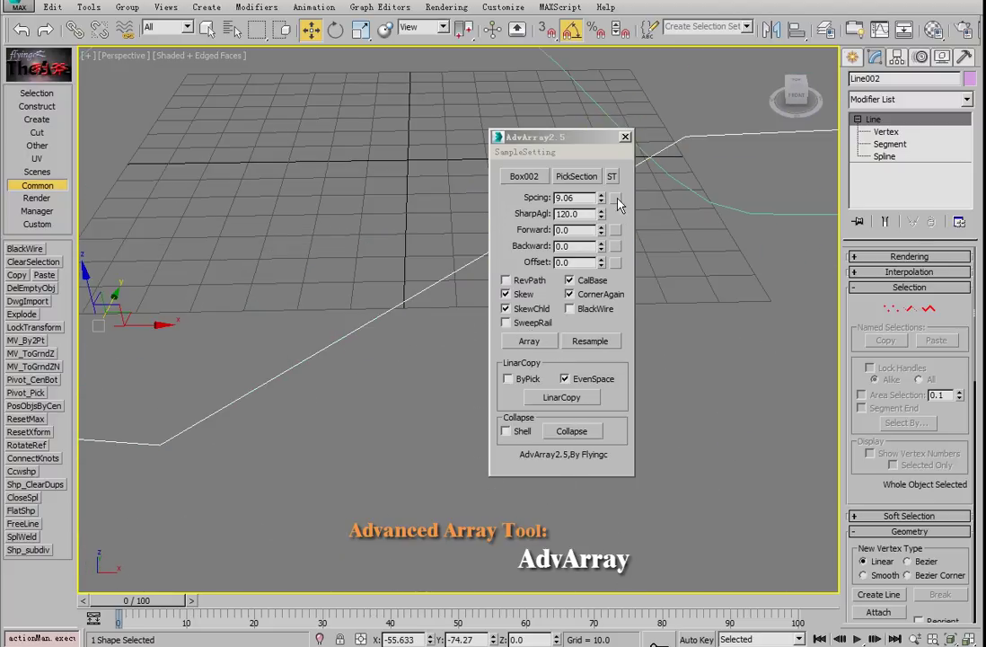
Use the extra Spcing option and array Box002 along the angular line Line002
left_click(616, 198)
left_click(529, 341)
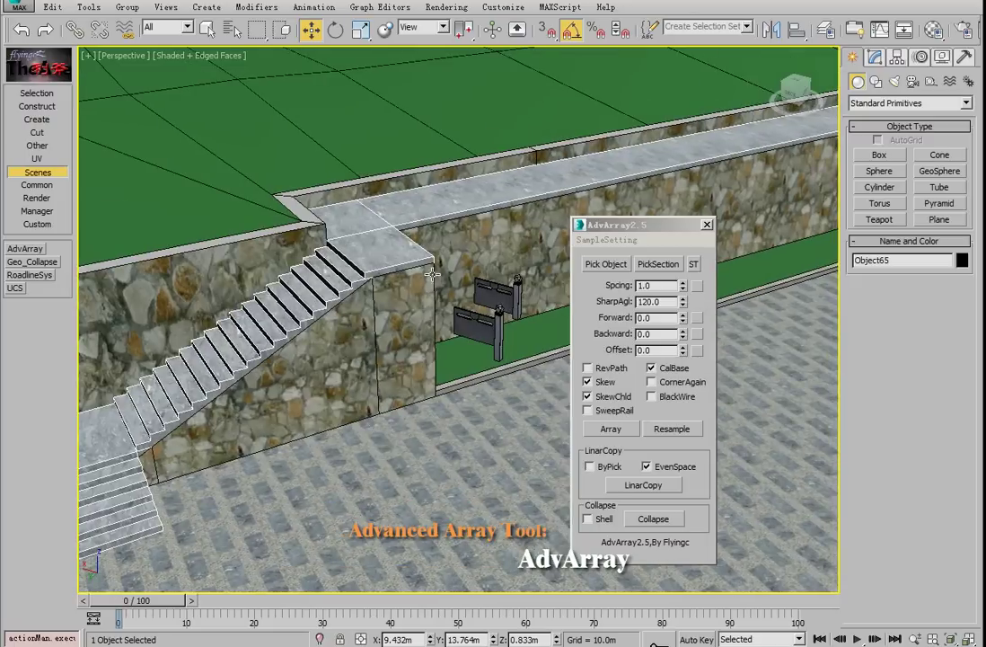
Pick the front railing panel as source and copy it with LinarCopy and ByPick along the stair's outer edge and landing
scroll(404, 297, "up", 6)
left_click(605, 263)
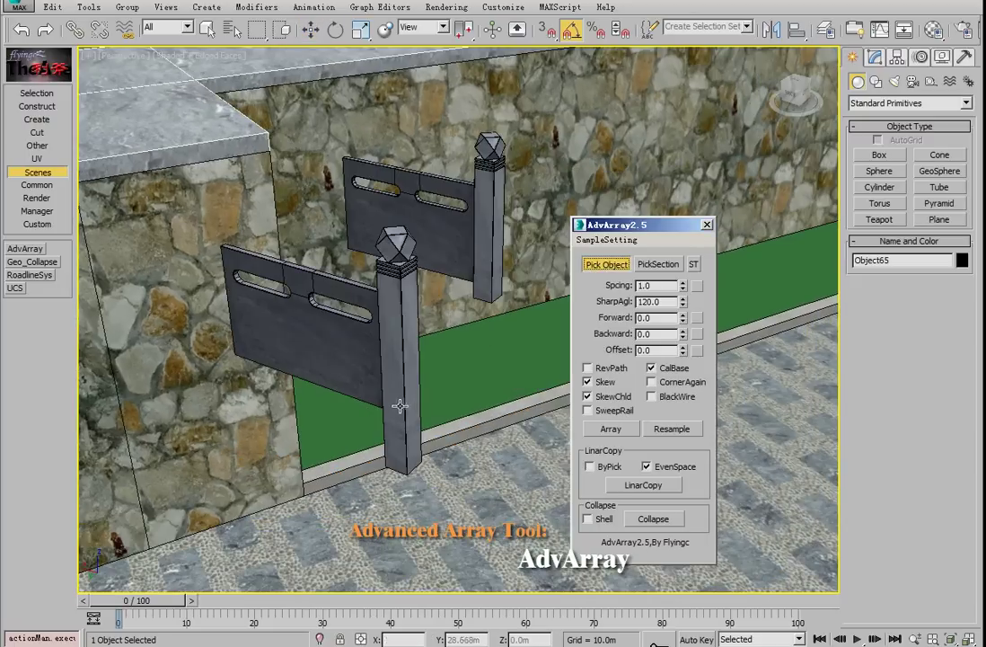
left_click(317, 349)
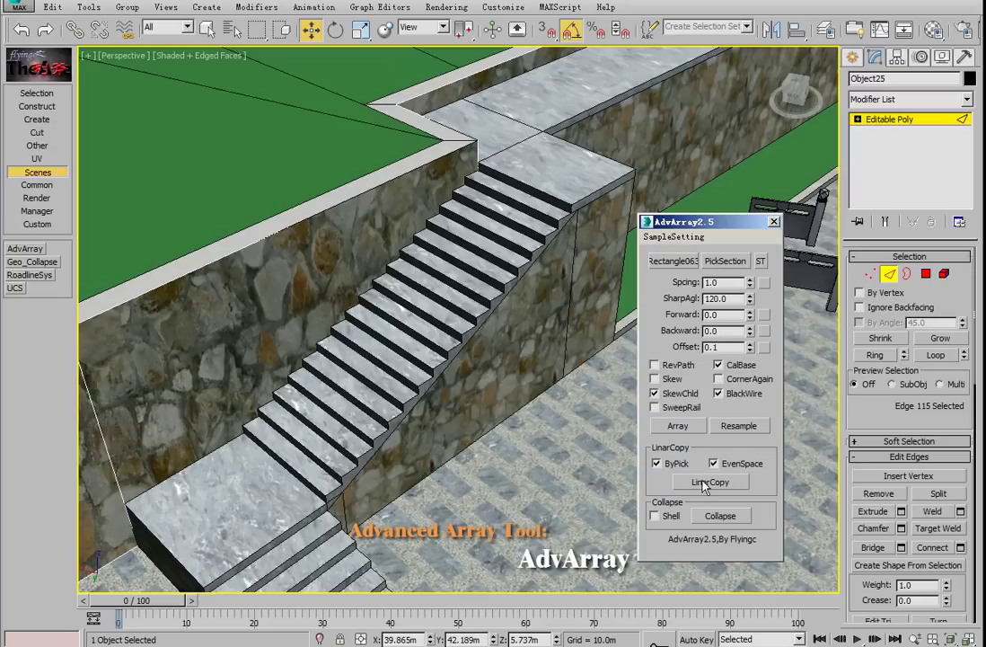
left_click(709, 483)
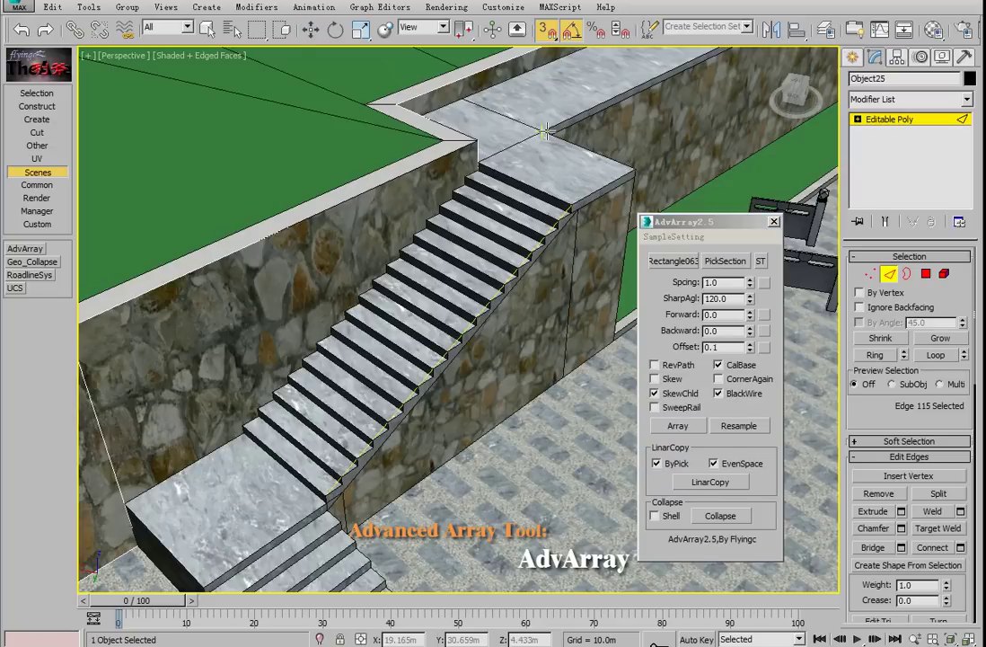
left_click(545, 132)
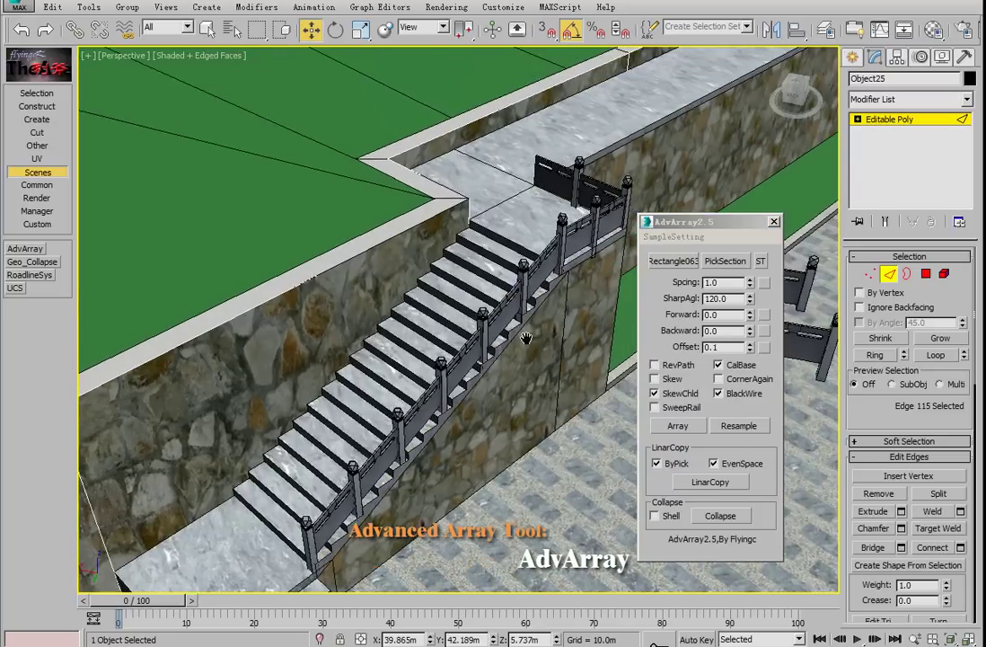
Examine the railing copies along the stair and landing and the retaining wall's top edge behind them
scroll(473, 249, "down", 10)
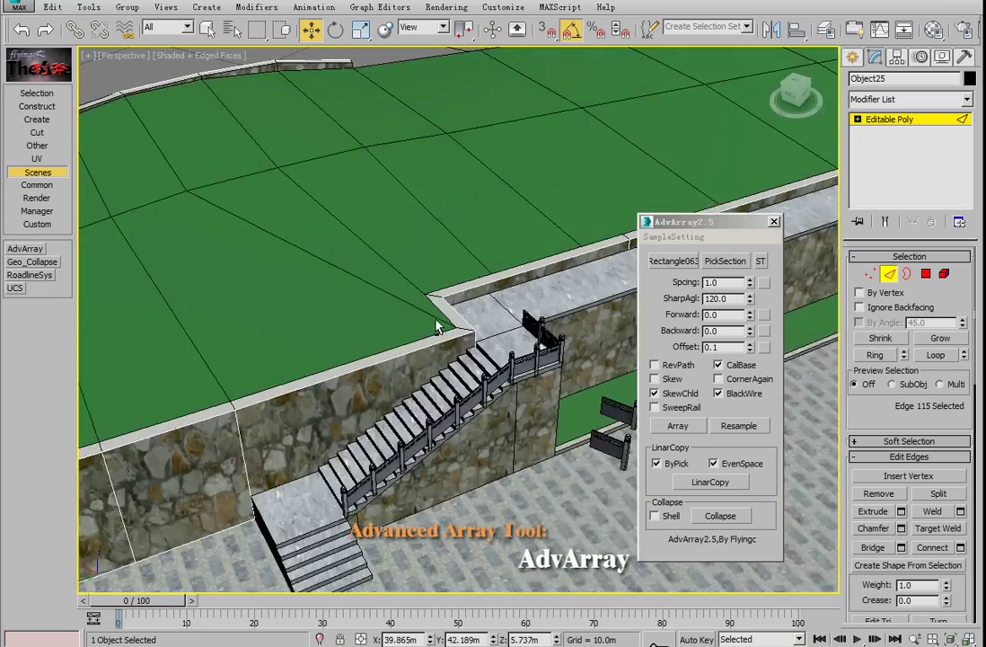
middle_click_drag(416, 463, 484, 335)
scroll(515, 278, "up", 3)
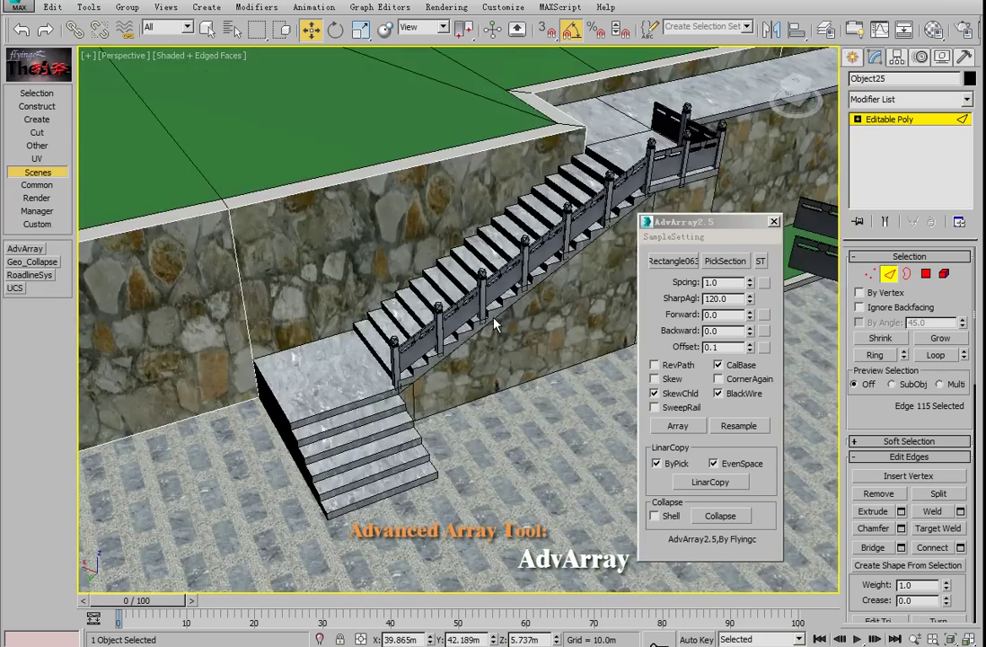
scroll(539, 298, "down", 5)
middle_click_drag(471, 261, 486, 329)
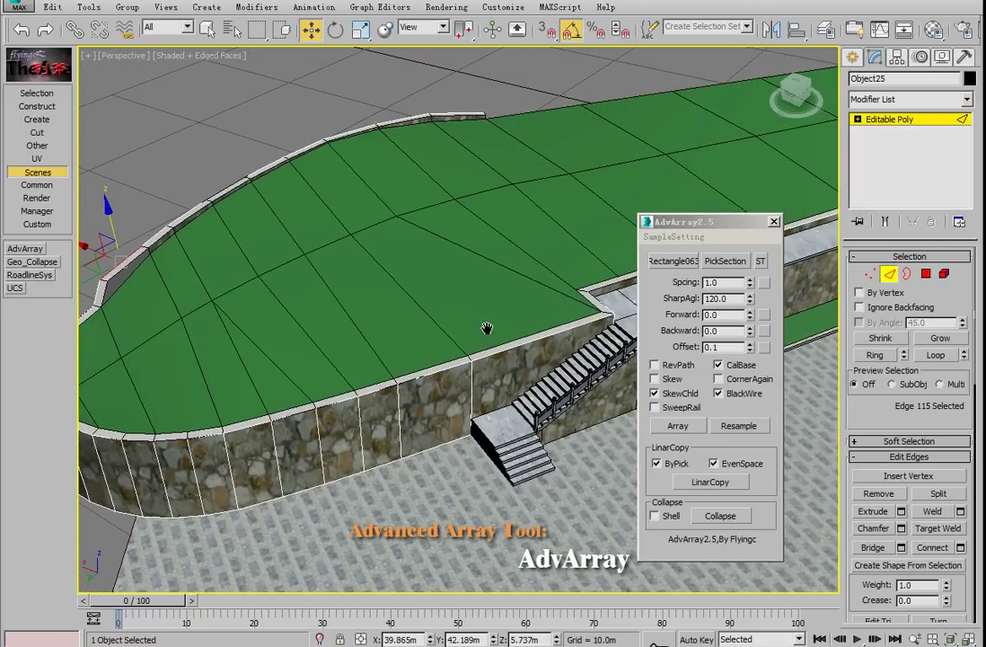
middle_click_drag(327, 376, 417, 349)
left_click(870, 274)
scroll(417, 350, "down", 2)
scroll(413, 367, "up", 2)
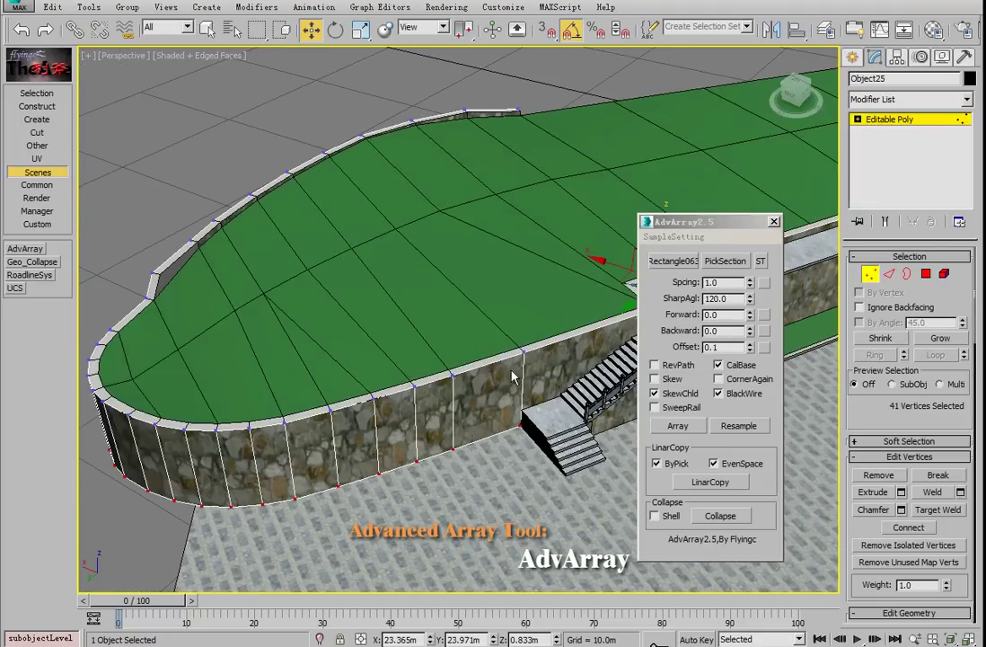
scroll(503, 377, "up", 2)
middle_click_drag(503, 377, 412, 388)
Select the retaining wall's top edge loop and LinarCopy the railing panel along it with Offset 0.12, ByPick and SkewChld off
left_click(894, 277)
left_click(584, 303)
left_click(942, 360)
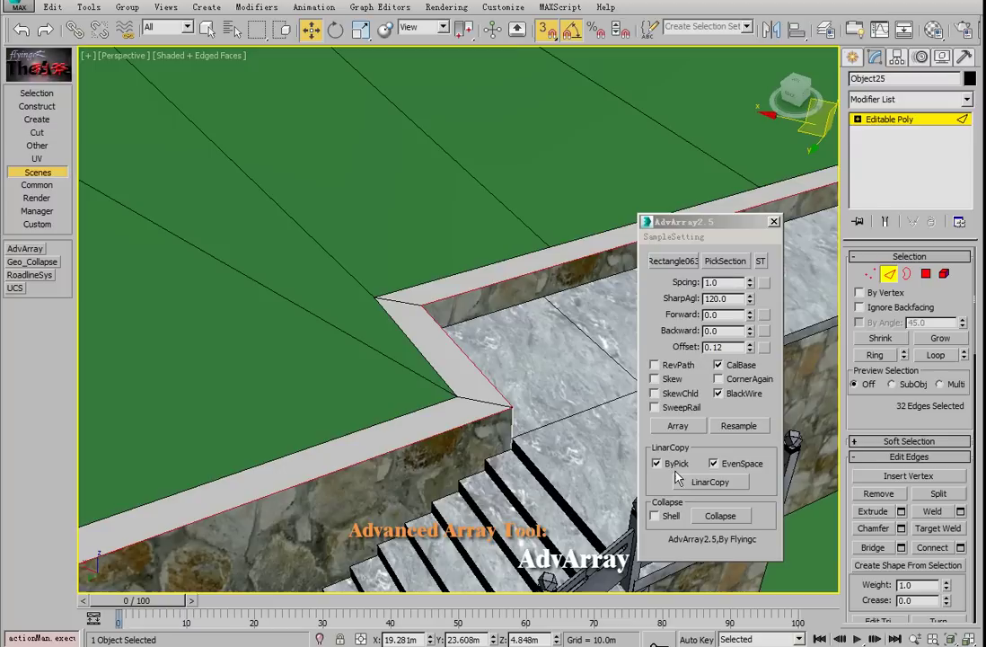
left_click(655, 463)
left_click(710, 482)
scroll(428, 388, "up", 3)
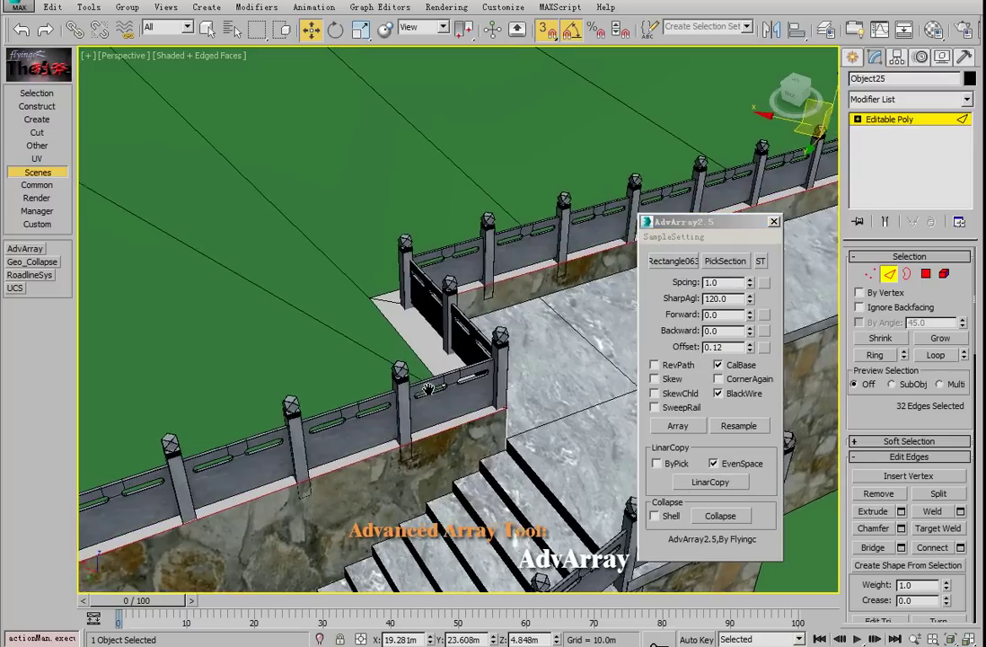
scroll(423, 390, "up", 2)
middle_click_drag(566, 282, 310, 444)
middle_click_drag(533, 344, 343, 379)
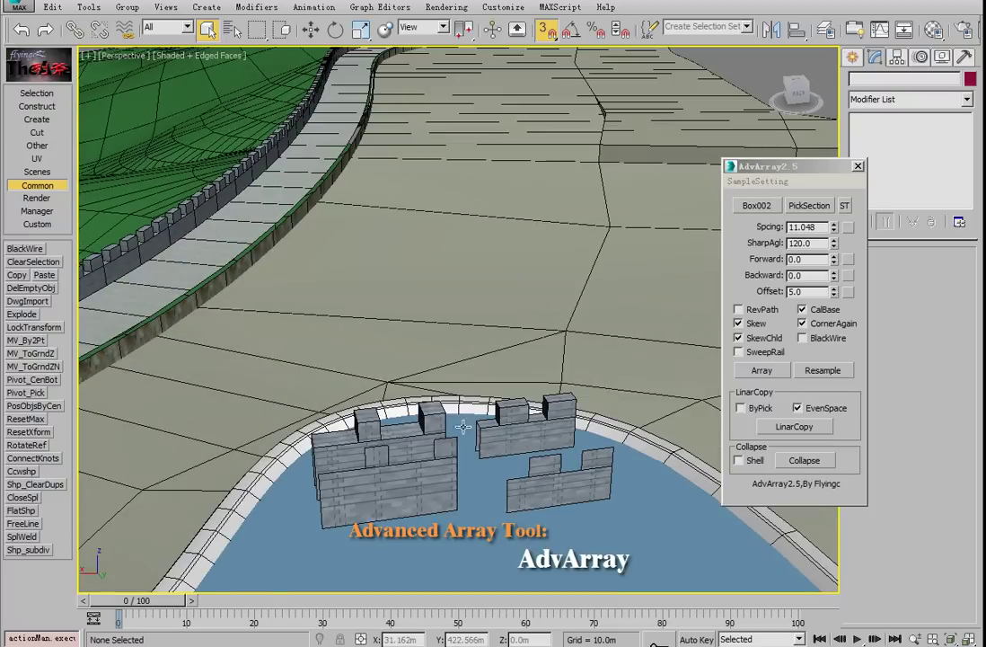
Inspect the flat and solid battlement panels over the water and pick a flat panel as the AdvArray source
left_click(428, 488)
scroll(437, 367, "down", 5)
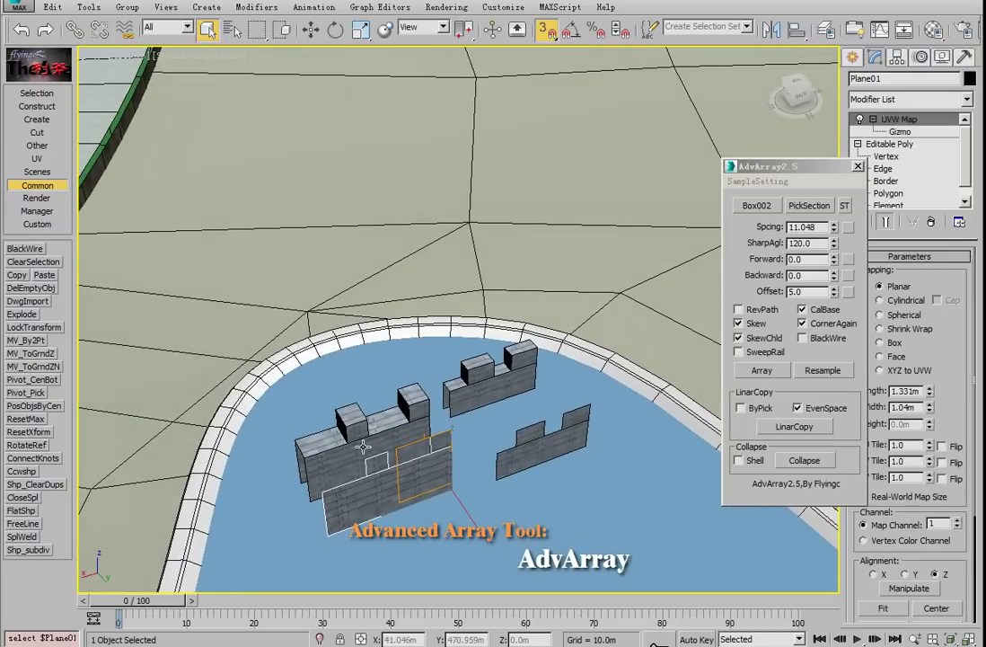
middle_click_drag(353, 439, 472, 418)
scroll(485, 409, "up", 2)
middle_click_drag(582, 424, 564, 410, "alt")
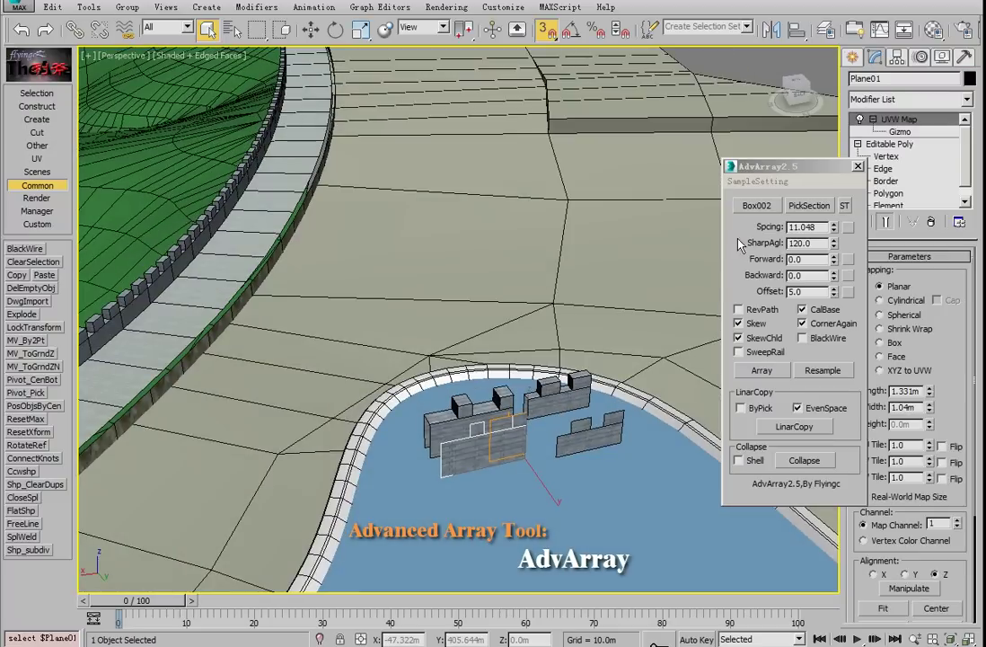
left_click(756, 208)
left_click(502, 373)
Select the paved wall walkway and its whole outer edge loop on the side facing the water
key("w")
middle_click_drag(149, 289, 315, 305)
left_click(310, 306)
left_click(310, 305)
key("s")
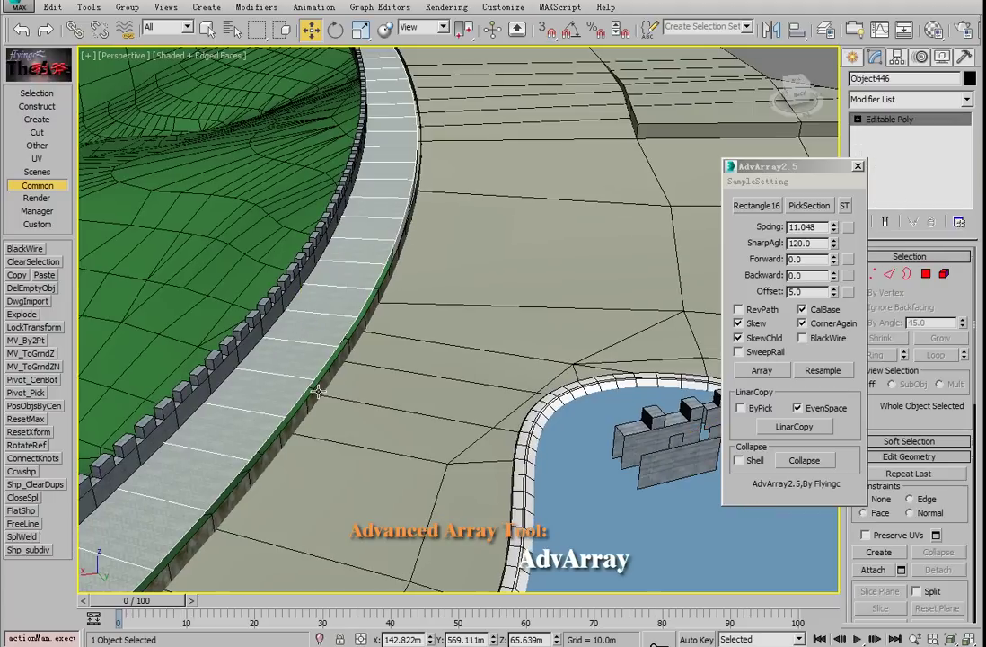
middle_click_drag(415, 385, 518, 348)
left_click(901, 274)
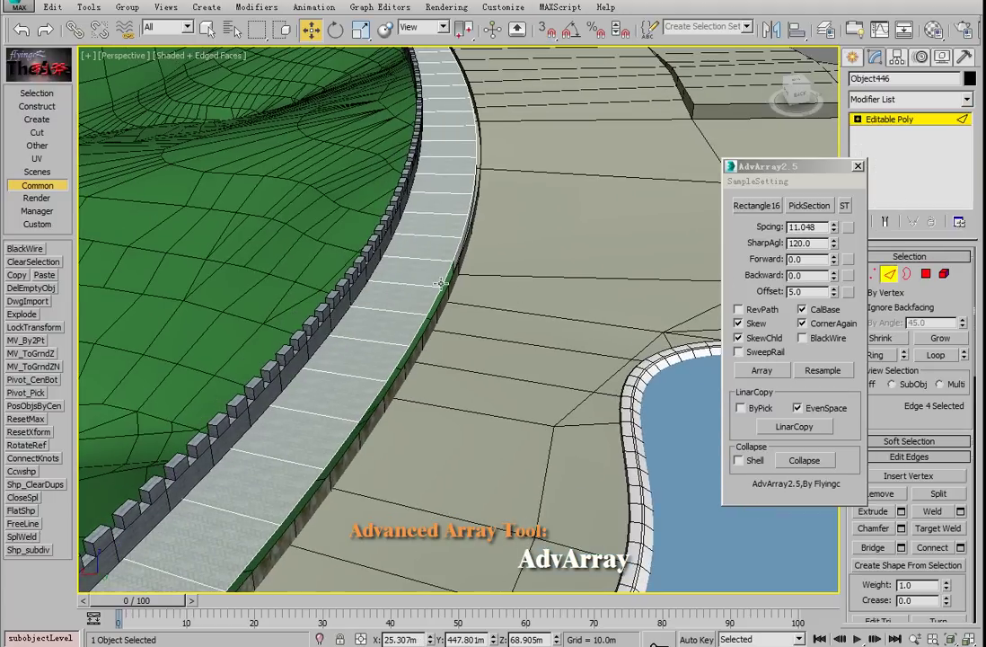
left_click(442, 283)
left_click(876, 355)
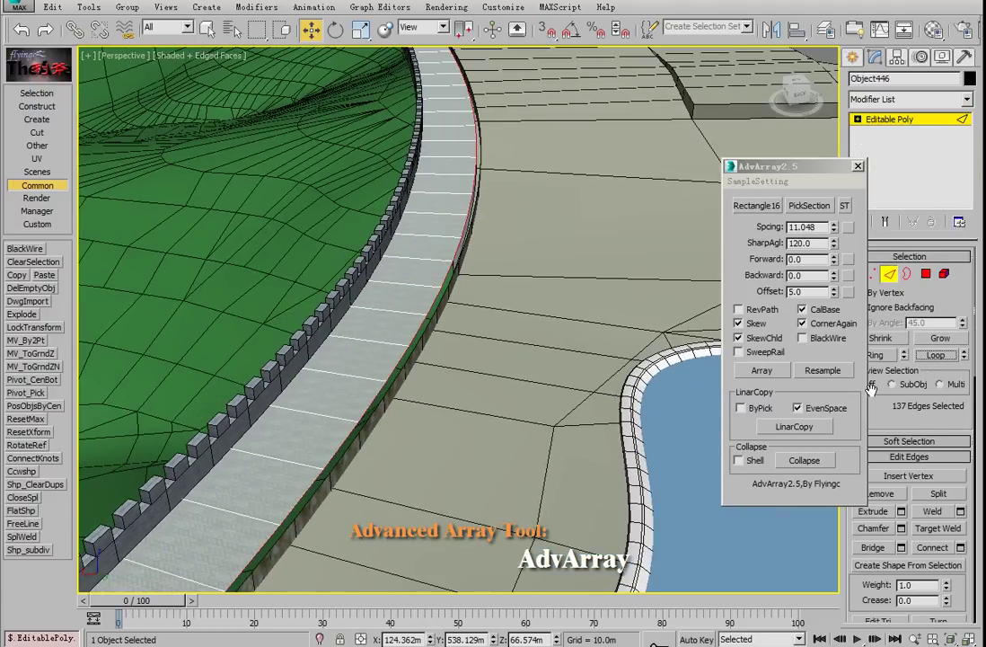
Array the battlement panel along the walkway's outer edge loop with Offset 0.0 and Spcing 2.0
left_click(752, 368)
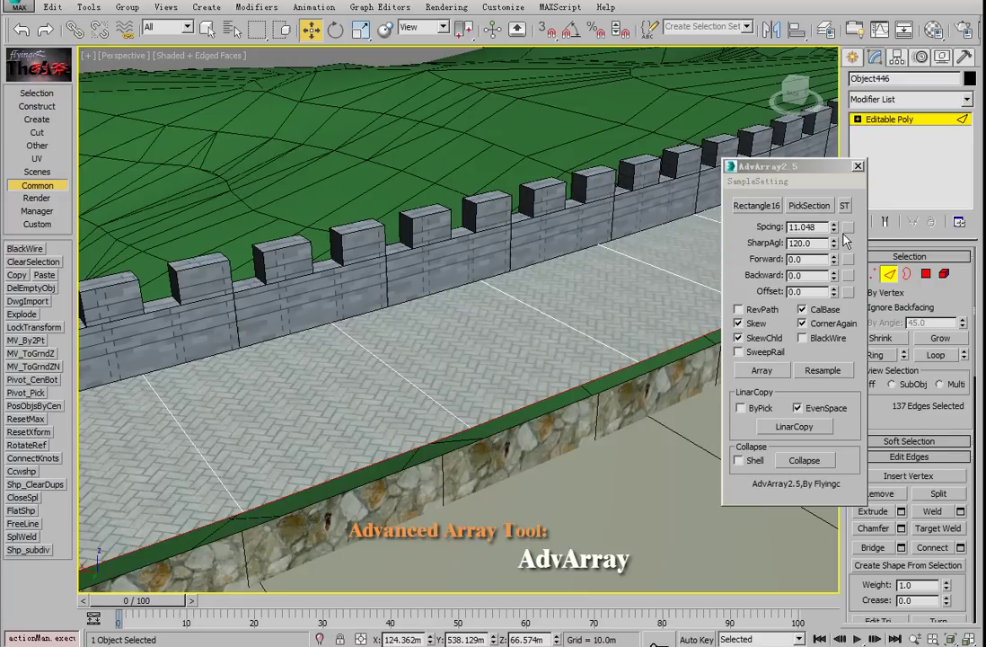
left_click(845, 231)
left_click(759, 370)
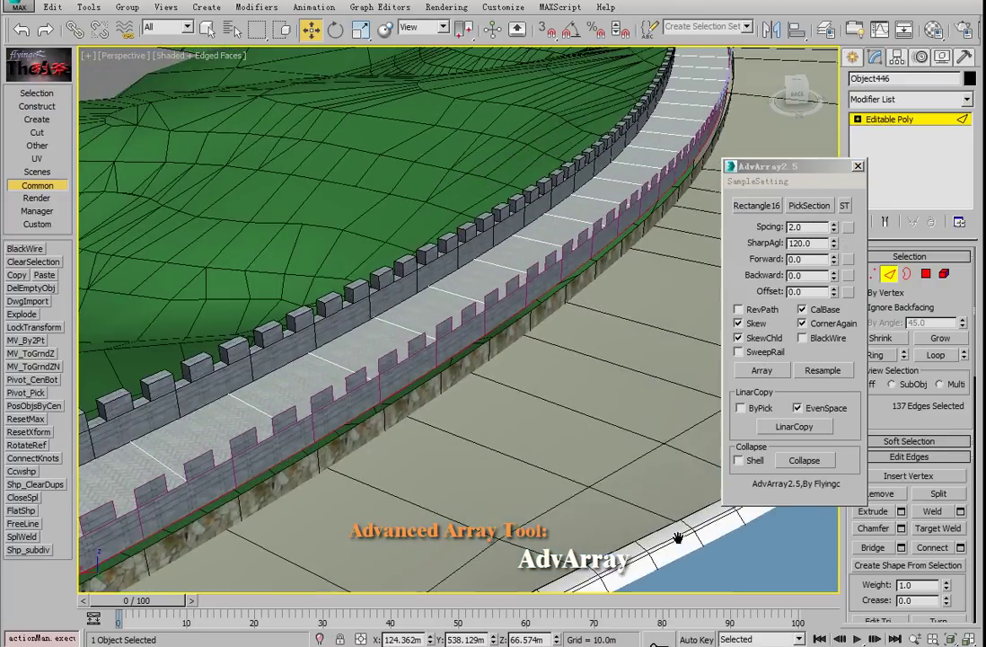
mouse_move(502, 269)
middle_mouse_down()
mouse_move(559, 346)
mouse_move(361, 396)
mouse_move(518, 260)
middle_mouse_up()
scroll(518, 260, "up", 5)
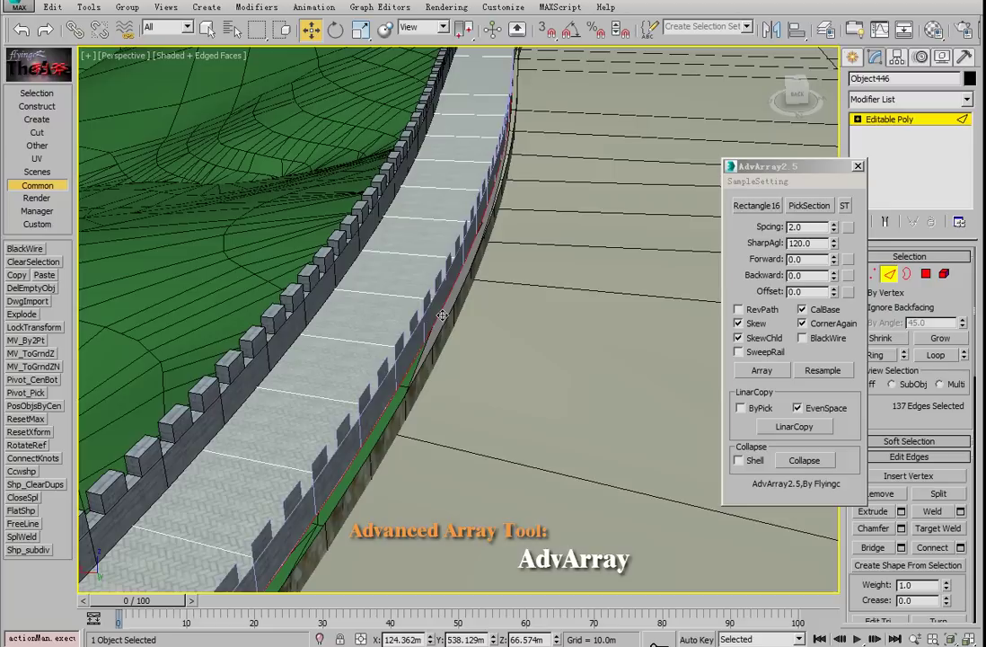
Collapse the arrayed battlement panels into one object with Shell enabled
left_click(747, 465)
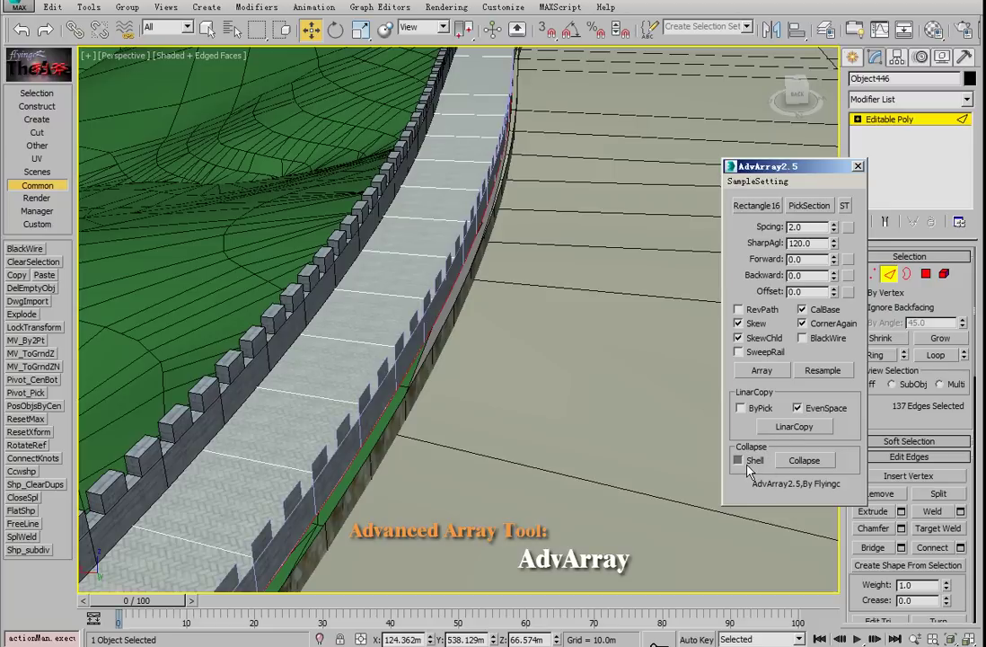
left_click(794, 463)
scroll(466, 289, "down", 5)
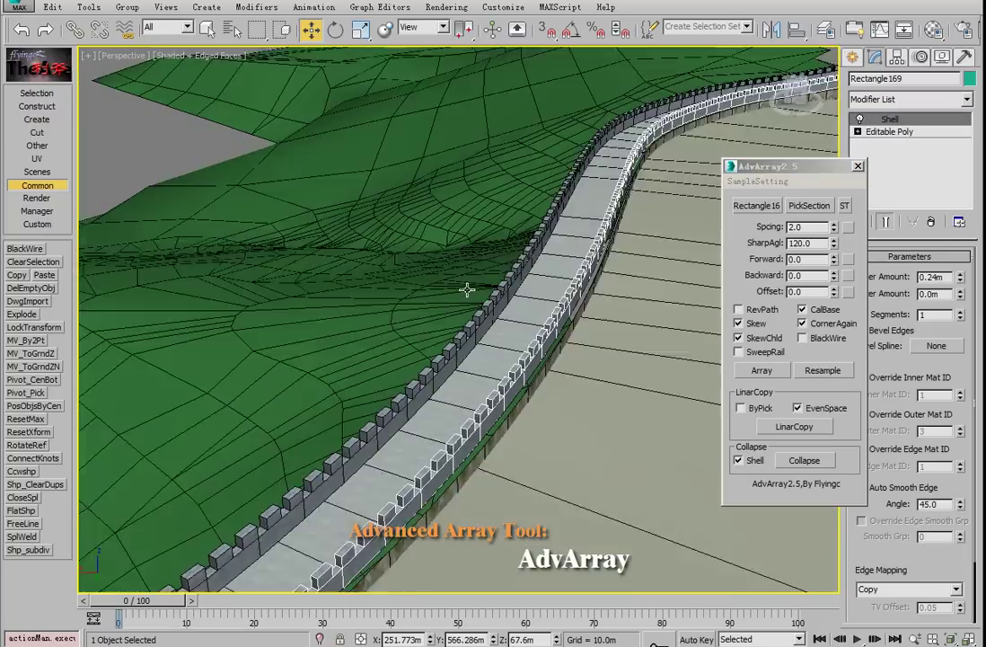
middle_click_drag(466, 289, 678, 103, "alt")
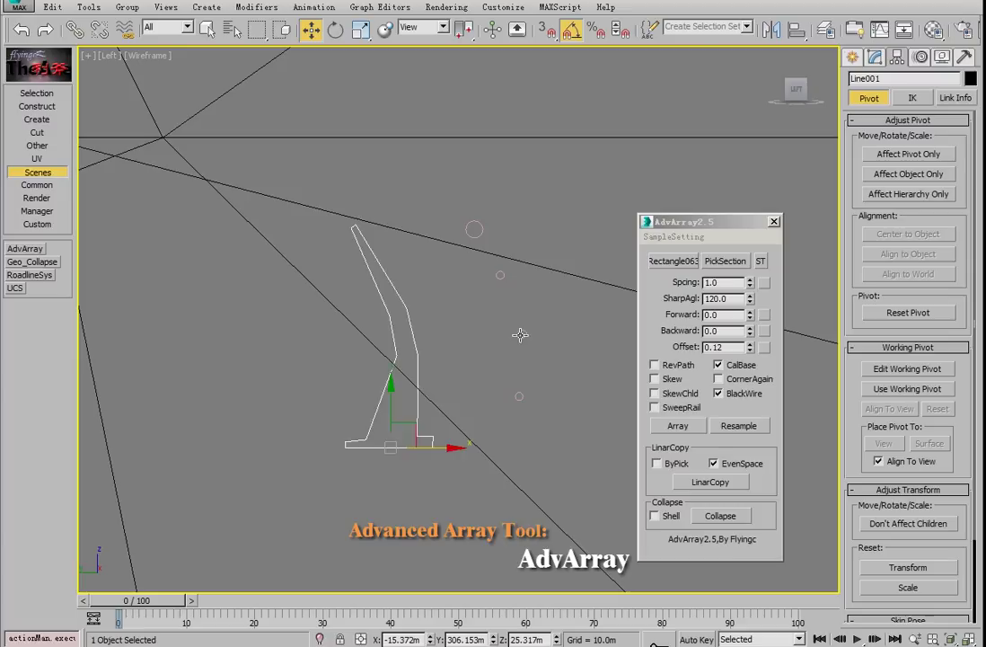
Move the rail circles in the left view onto the curved post profile
left_click(501, 275)
left_click_drag(517, 289, 402, 289)
scroll(576, 359, "up", 2)
scroll(418, 404, "down", 1)
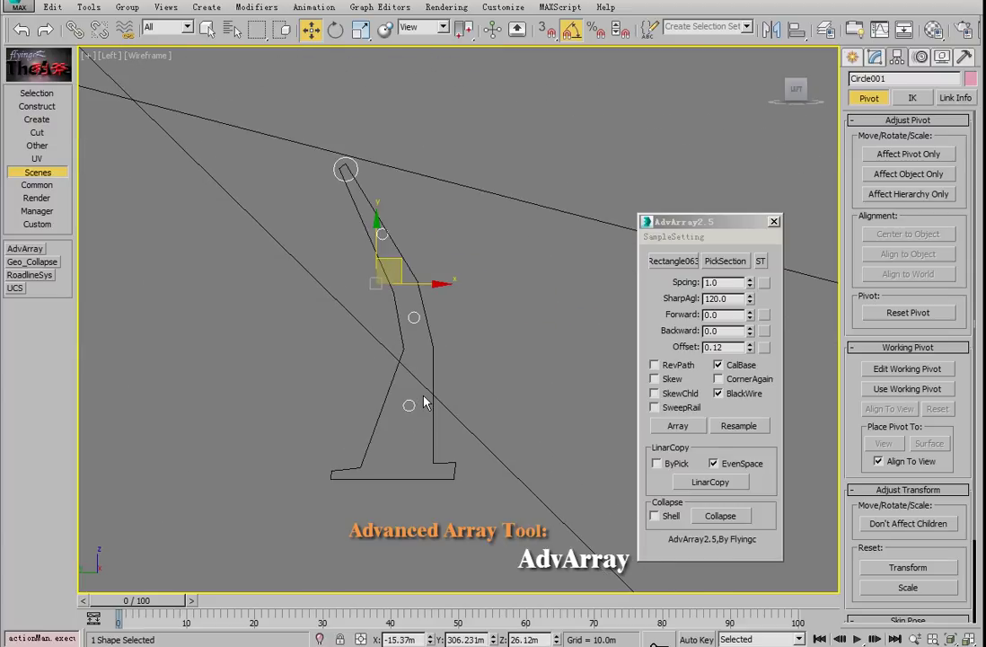
Align the pivot of the rail circles to the pivot point of post Line001 in X, Y and Z position
key("f")
scroll(425, 400, "down", 3)
left_click_drag(486, 369, 487, 369)
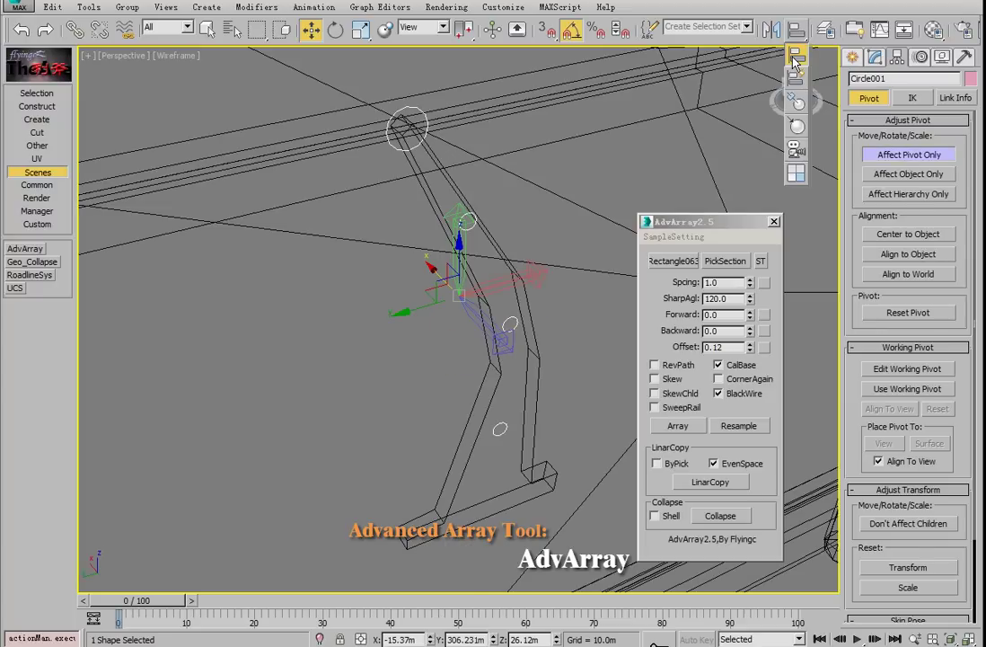
left_click_drag(793, 59, 794, 57)
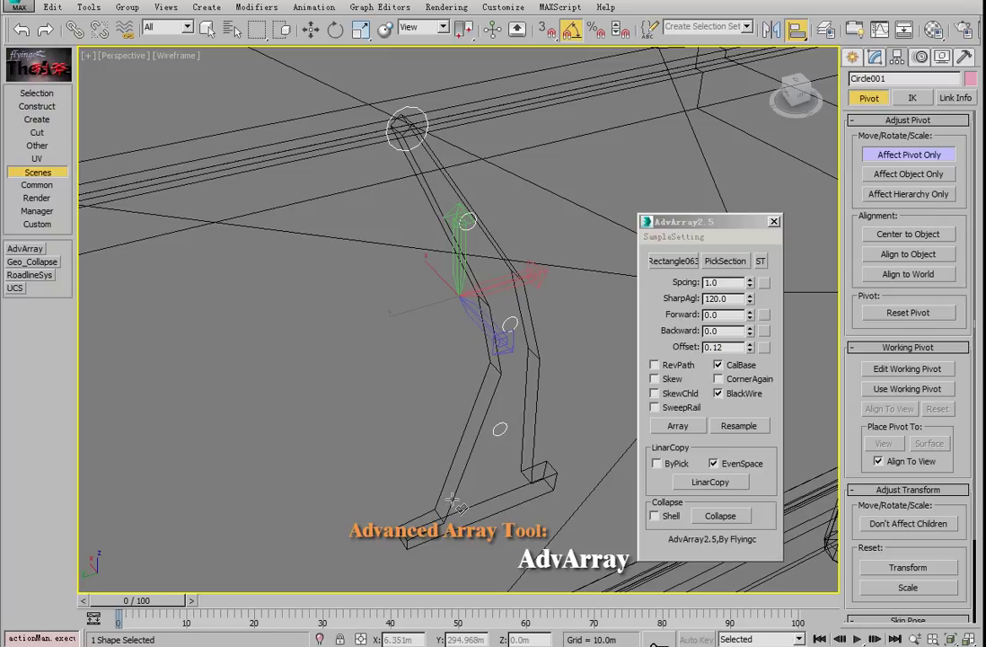
left_click(453, 502)
left_click(615, 179)
left_click(671, 179)
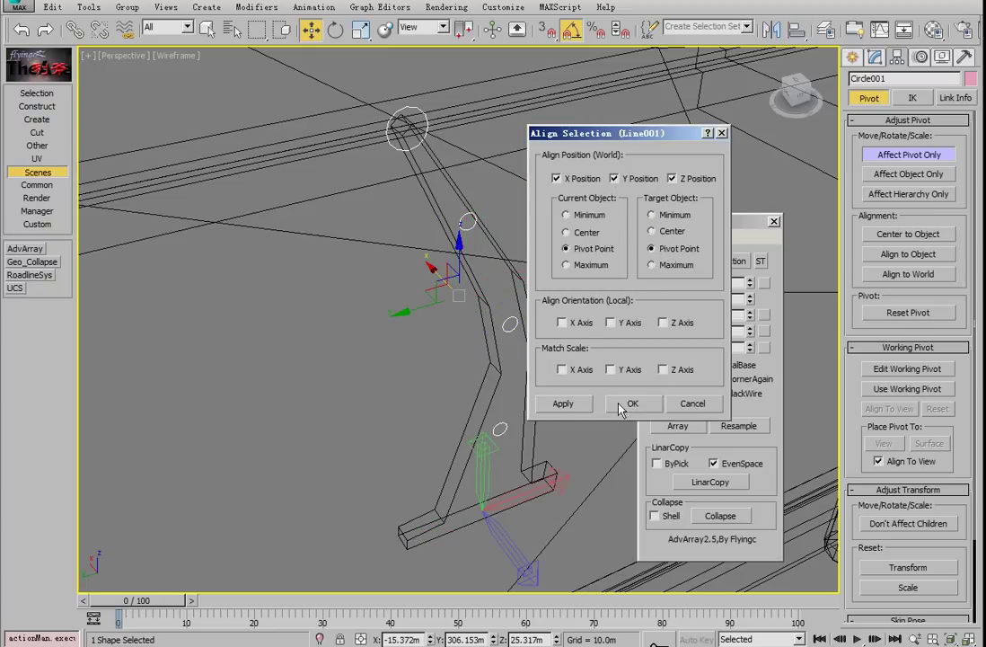
left_click(619, 404)
mouse_move(520, 360)
middle_mouse_down("alt")
mouse_move(458, 337)
mouse_move(519, 362)
mouse_move(512, 352)
middle_mouse_up("alt")
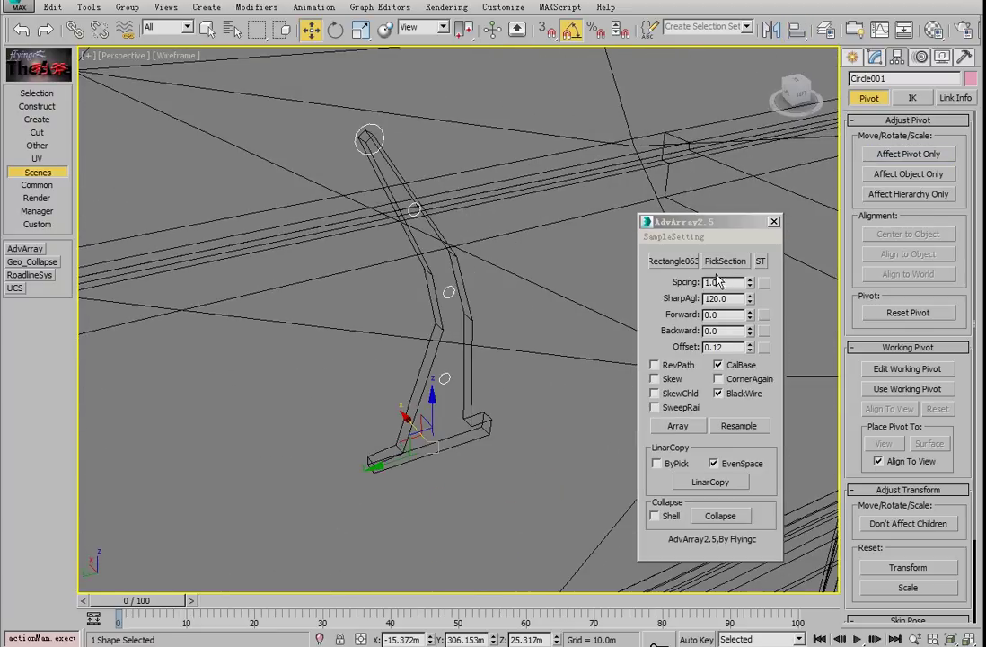
Store the rail circles as a section shape named fcircles, 60 wide and 80 high
left_click(761, 262)
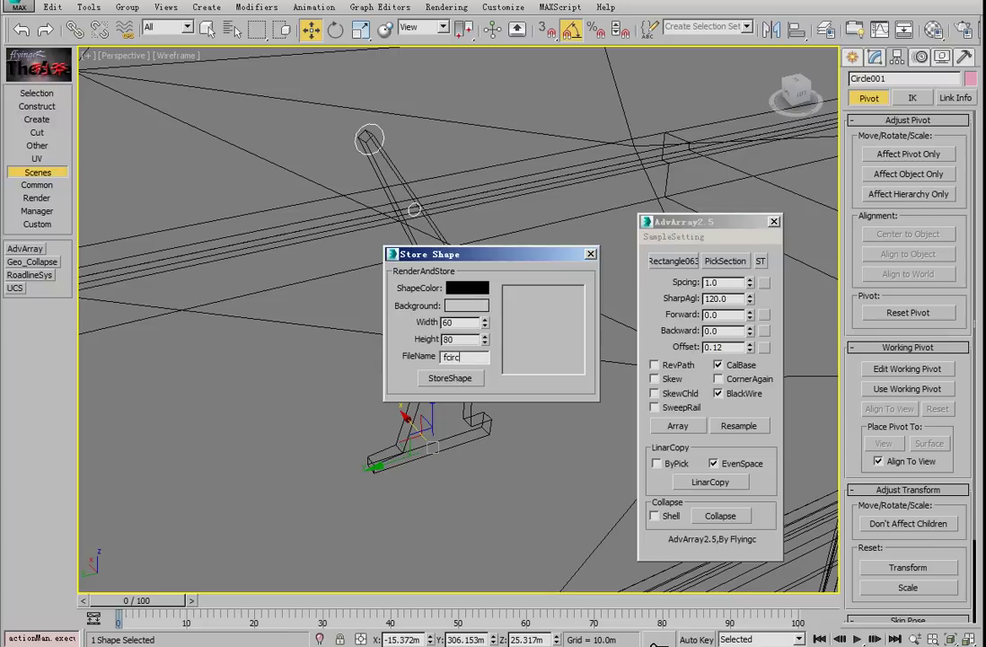
left_click(435, 384)
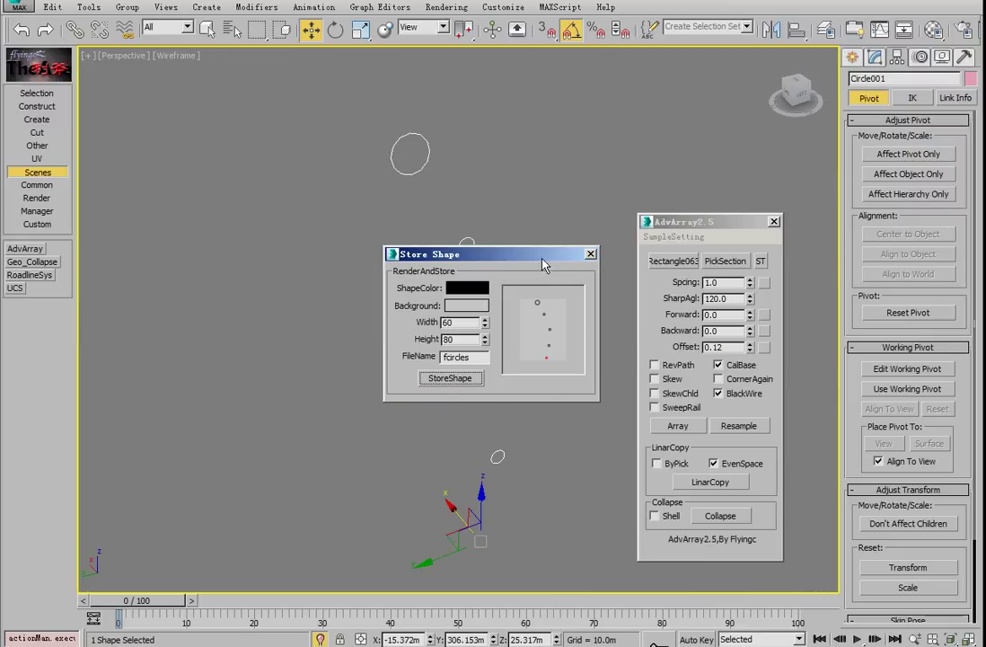
left_click_drag(544, 267, 575, 199)
left_click(623, 189)
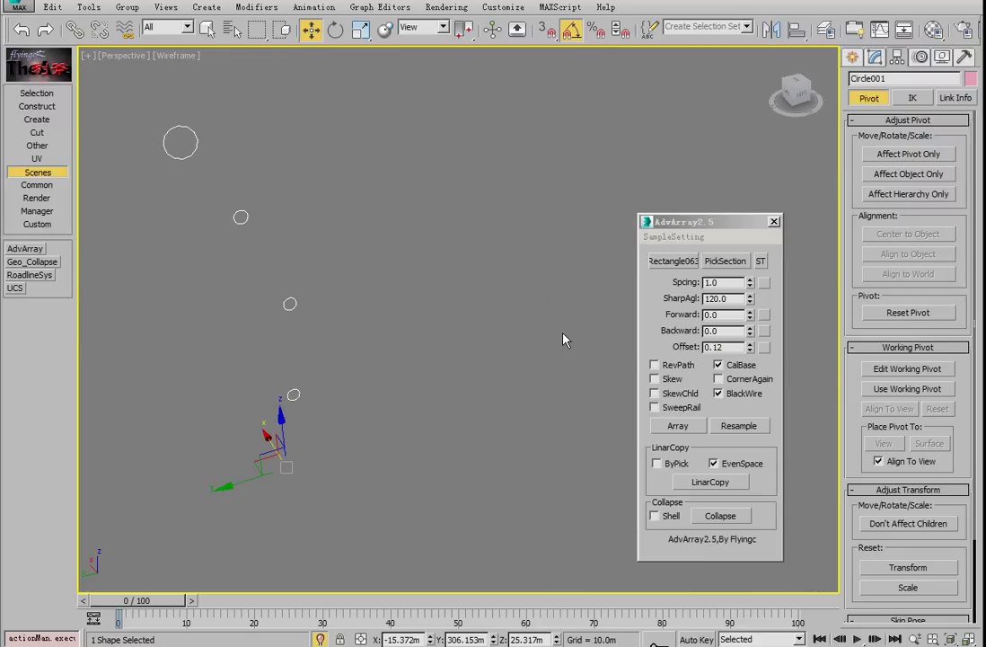
Check the AXShape section library and pick the post Line001 as the AdvArray source
left_click(738, 262)
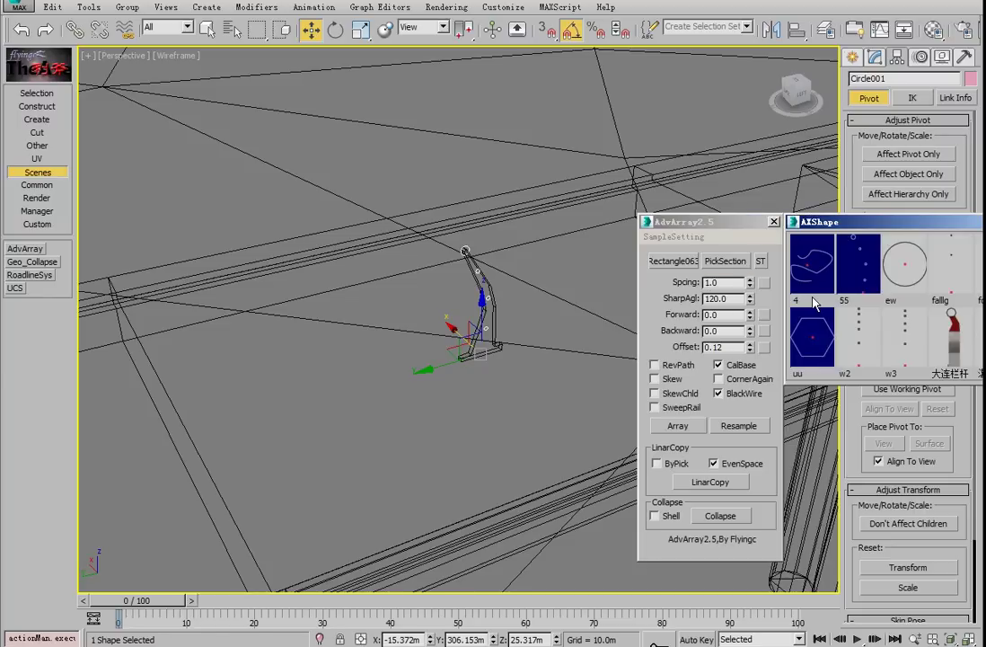
left_click(985, 222)
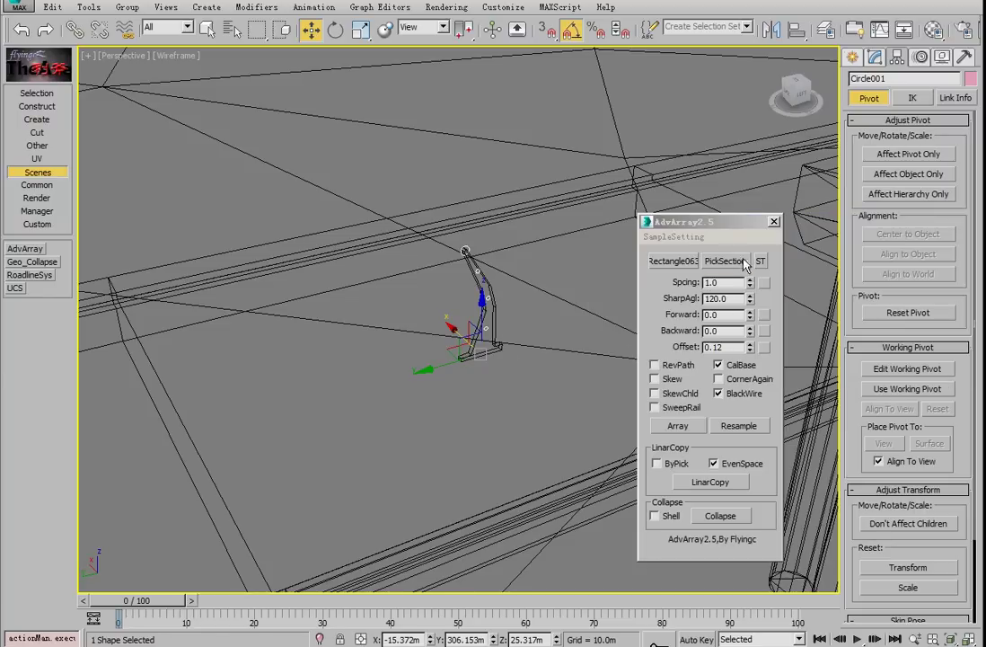
left_click(667, 264)
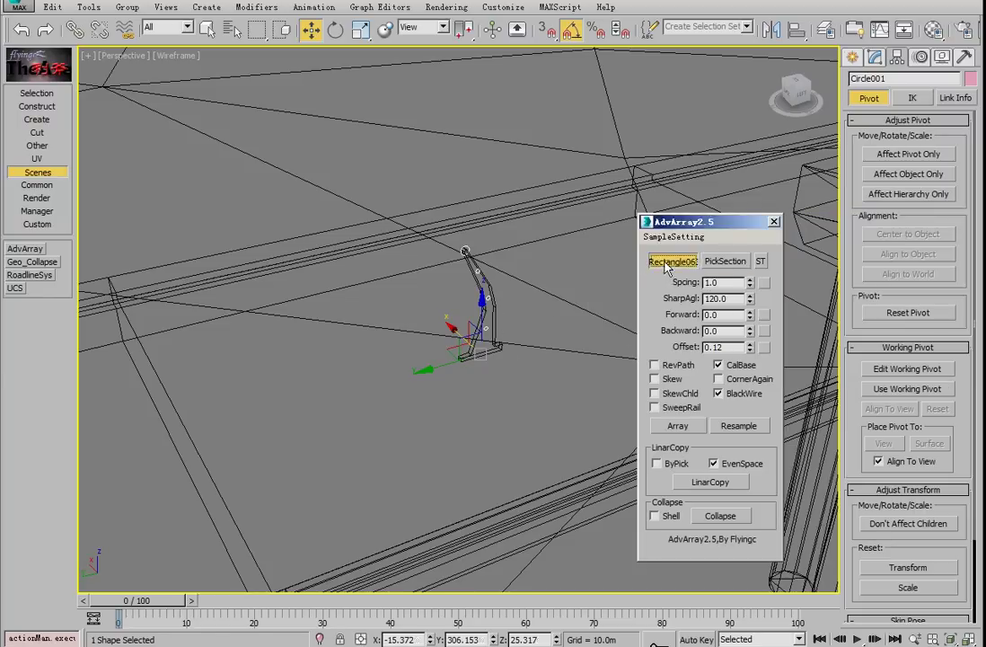
left_click(460, 358)
Display the scene shaded and select the outer curb edge loop on the near side of the bridge road
scroll(511, 409, "down", 8)
middle_click_drag(511, 408, 526, 344)
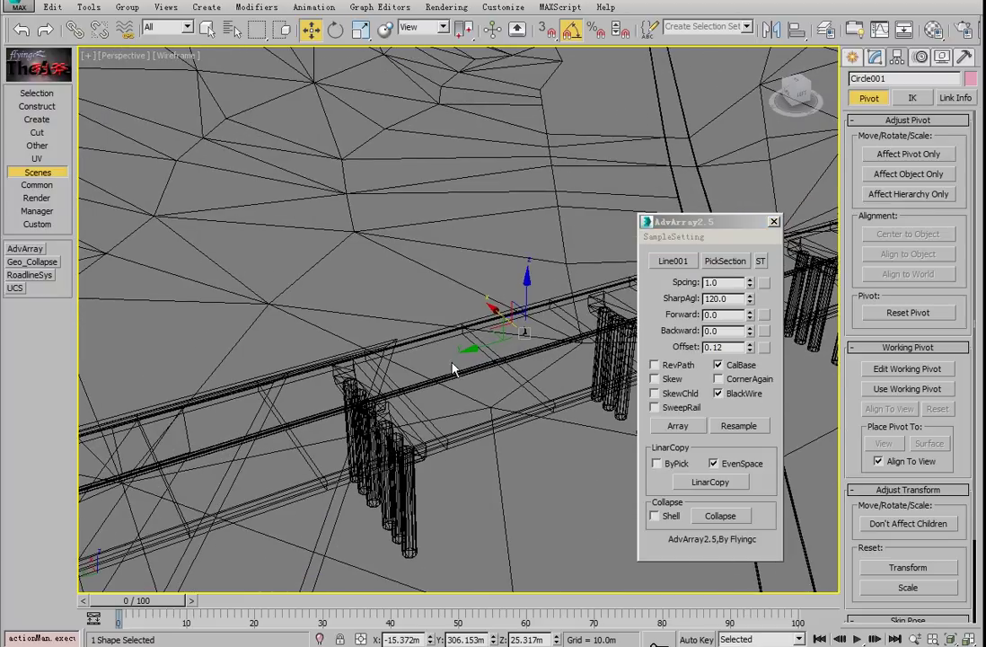
left_click(460, 334)
key("F3")
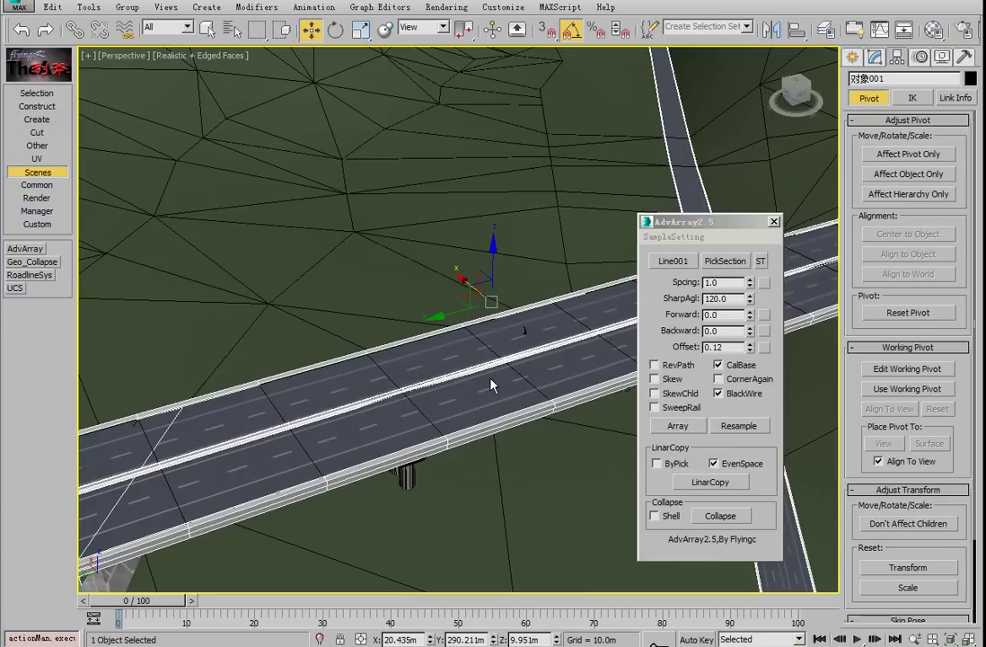
scroll(525, 363, "up", 5)
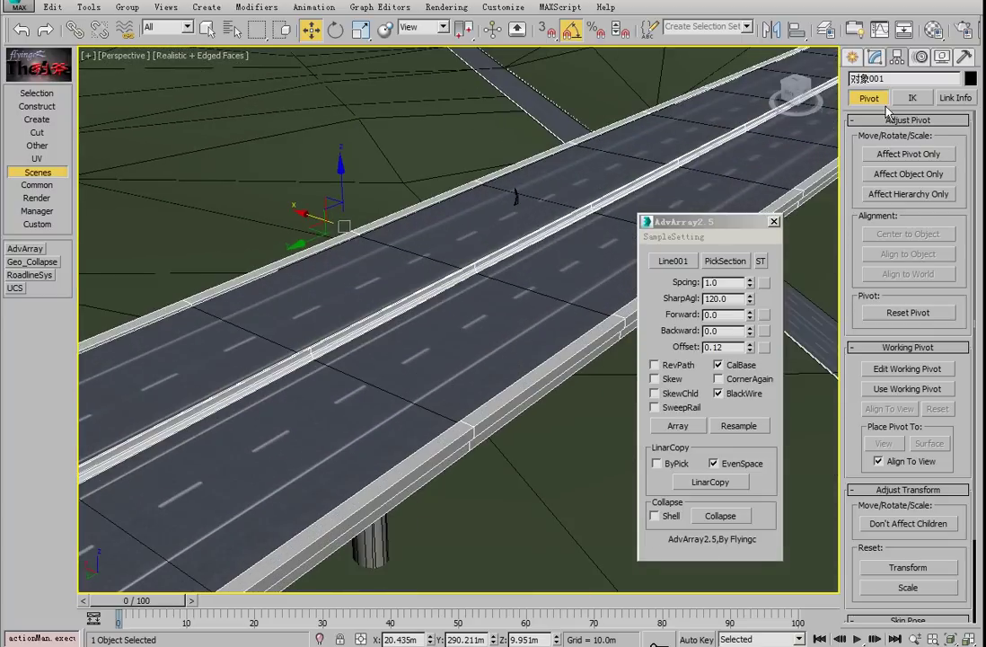
left_click(874, 56)
left_click(889, 274)
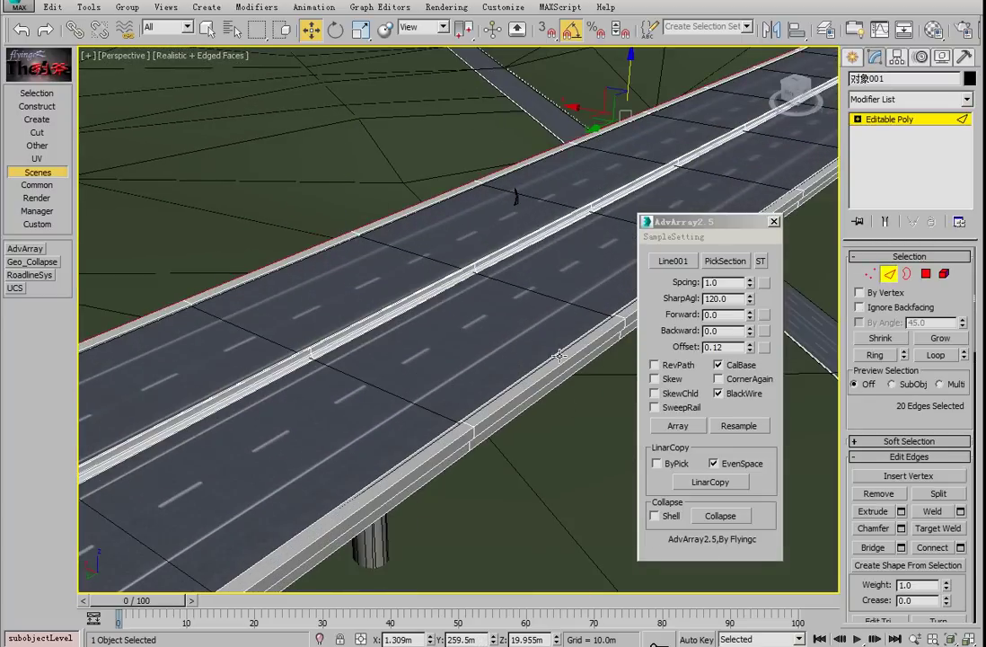
left_click(558, 368)
left_click(935, 359)
Pick the rail section and array posts with swept rails along the selected curb edges, spacing 2.0, offset -0.3, RevPath and SweepRail enabled
scroll(361, 327, "down", 8)
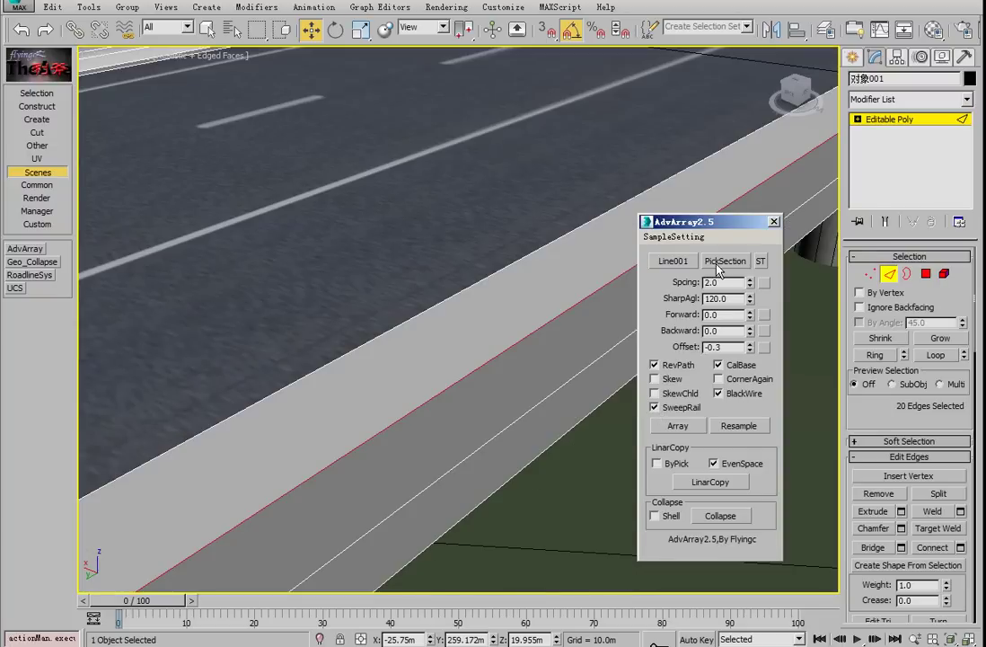
left_click(724, 260)
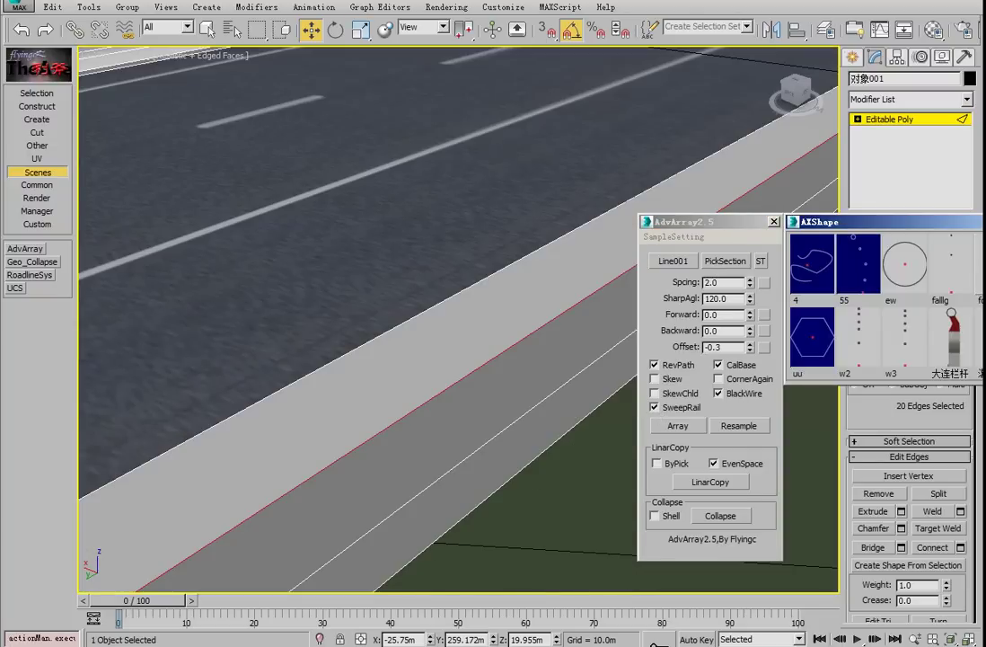
left_click(678, 427)
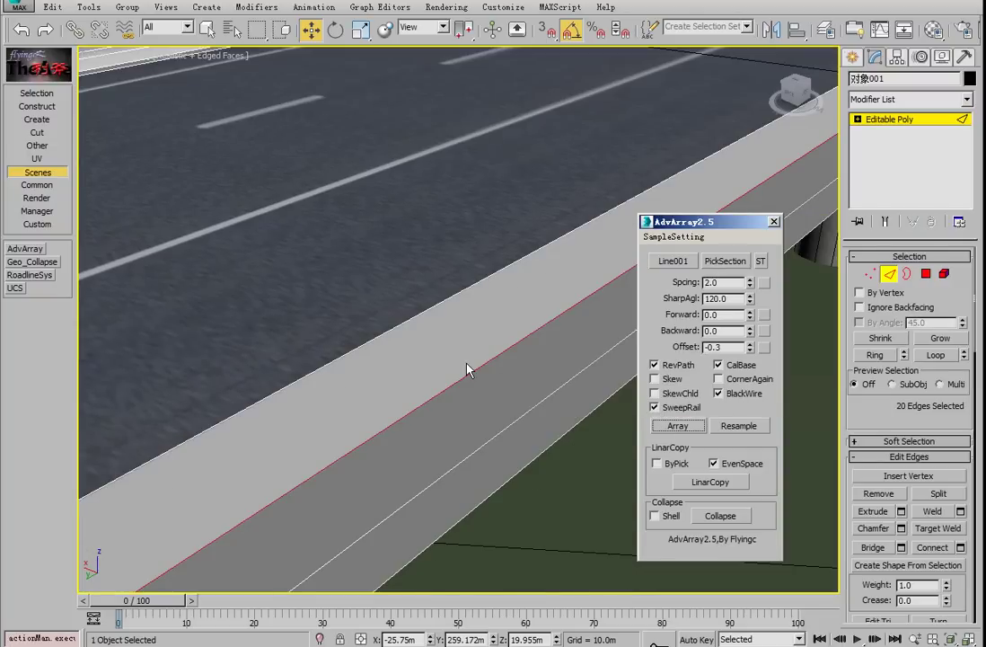
scroll(462, 370, "down", 3)
mouse_move(493, 354)
middle_mouse_down("alt")
mouse_move(513, 343)
mouse_move(492, 354)
middle_mouse_up("alt")
scroll(513, 343, "down", 3)
middle_click_drag(566, 304, 258, 420)
scroll(526, 254, "up", 8)
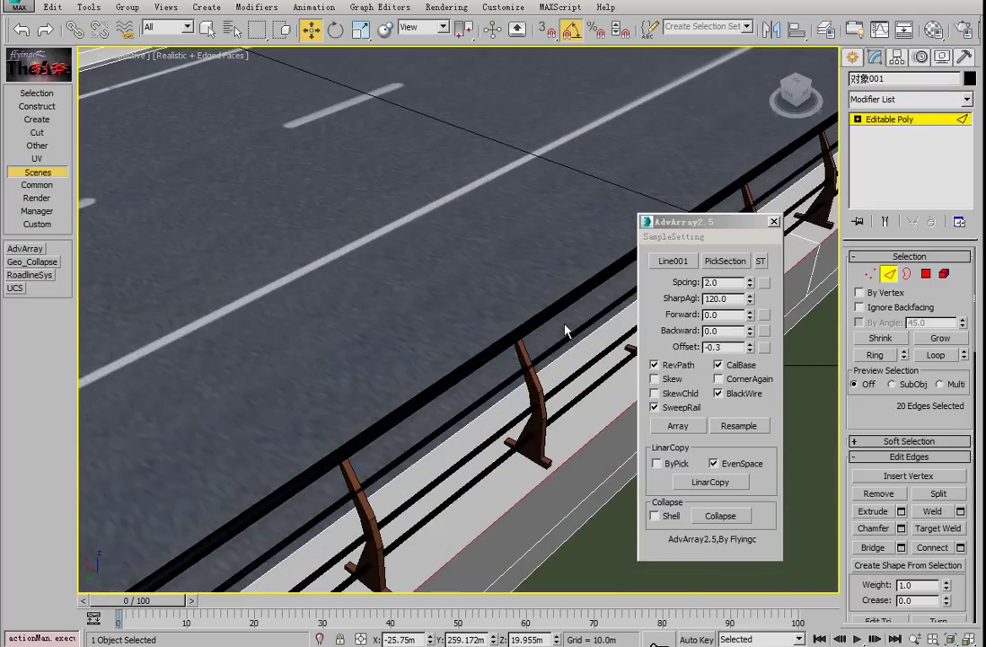
scroll(429, 299, "up", 3)
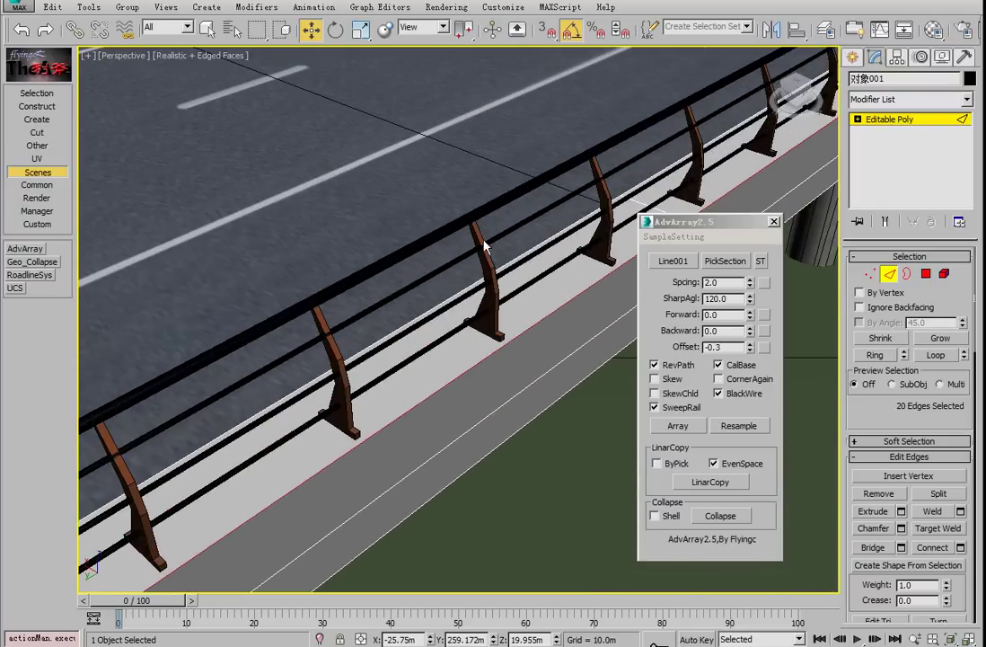
left_click(889, 274)
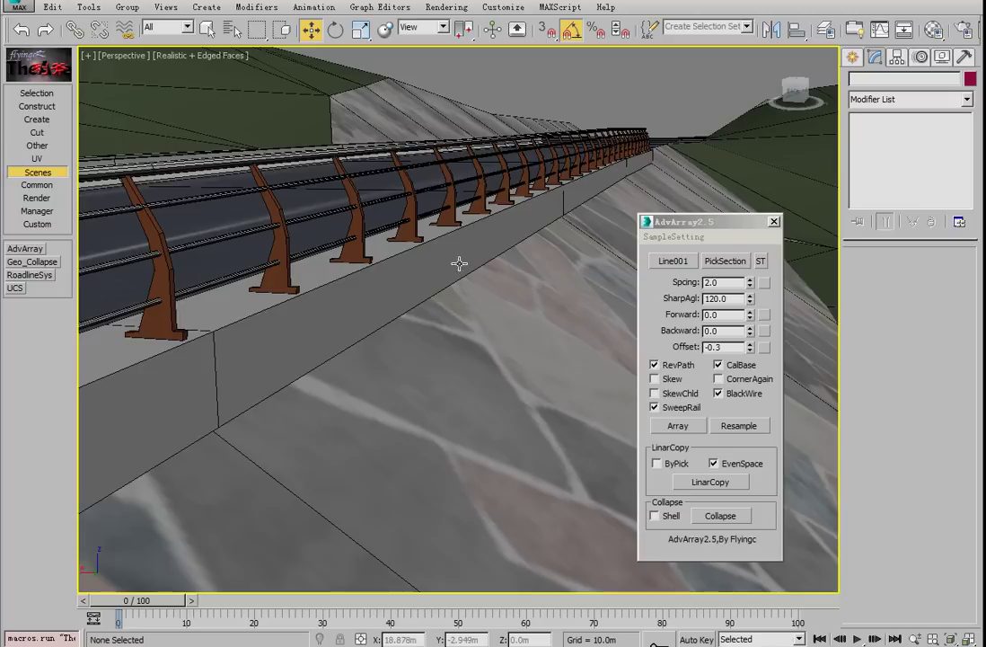
middle_click_drag(458, 264, 601, 286)
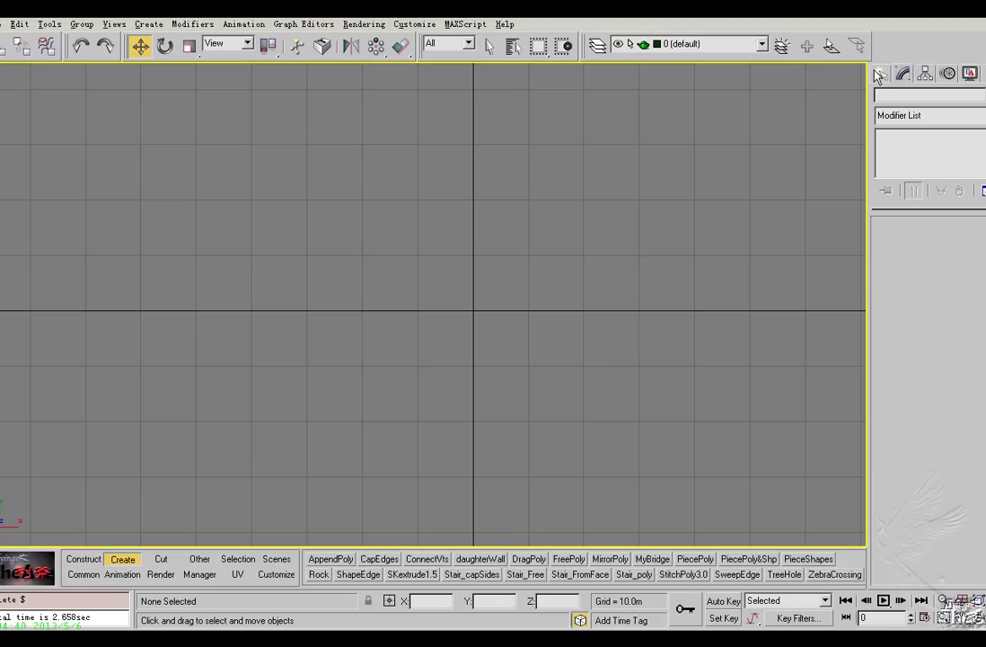
In the empty 3ds Max scene, draw a nearly horizontal two-point line across the grid
left_click(882, 73)
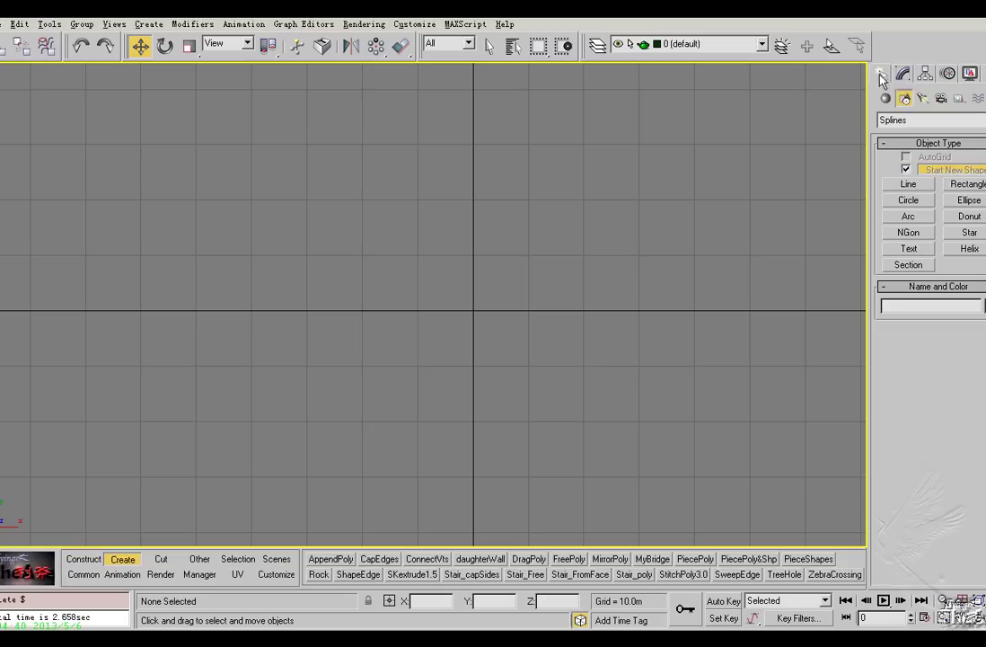
left_click(909, 184)
left_click(67, 354)
left_click(830, 307)
right_click(831, 307)
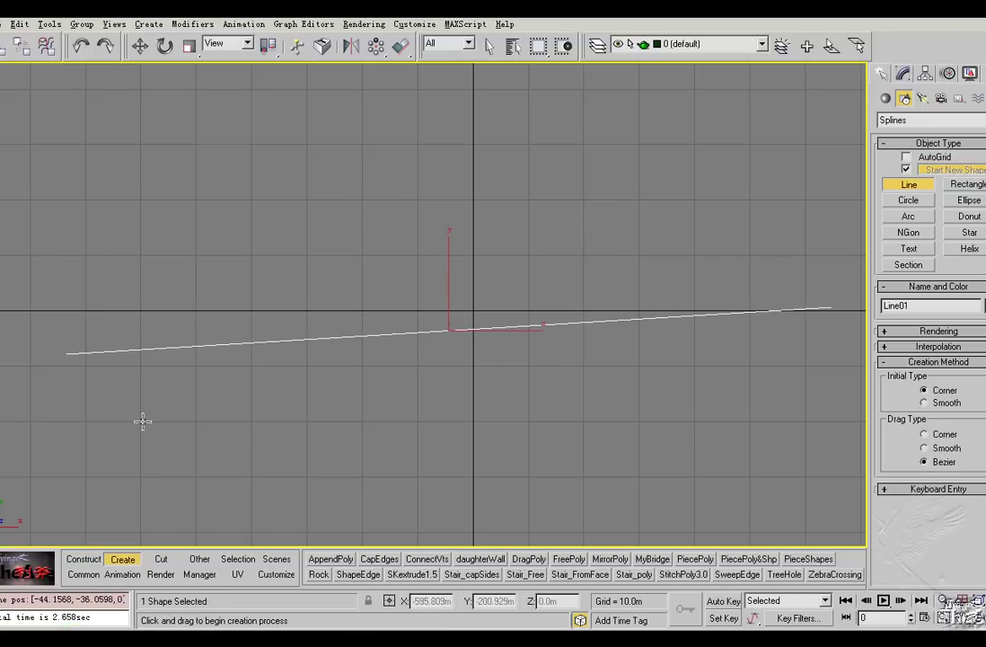
Draw a wavy spline that zigzags repeatedly above and below the straight line, crossing it along its length
left_click(123, 404)
left_click_drag(167, 265, 178, 263)
left_click_drag(238, 396, 253, 396)
left_click_drag(279, 258, 282, 257)
left_click_drag(360, 392, 368, 396)
left_click(415, 251)
left_click(472, 387)
left_click(530, 249)
left_click(588, 372)
left_click_drag(628, 238, 637, 239)
left_click_drag(692, 370, 697, 368)
left_click_drag(720, 238, 735, 237)
left_click(770, 355)
right_click(776, 352)
right_click(777, 352)
Select both splines and extract the closed areas between them as poly faces
left_click_drag(629, 400, 172, 96)
left_click(803, 564)
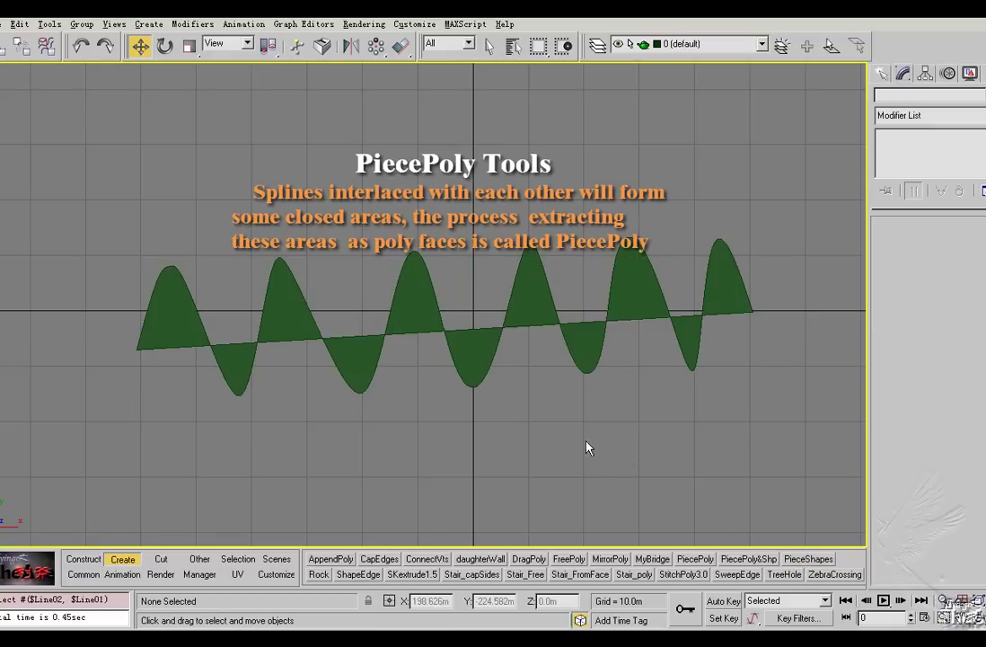
left_click(532, 311)
middle_click_drag(526, 328, 521, 312)
scroll(521, 311, "down", 2)
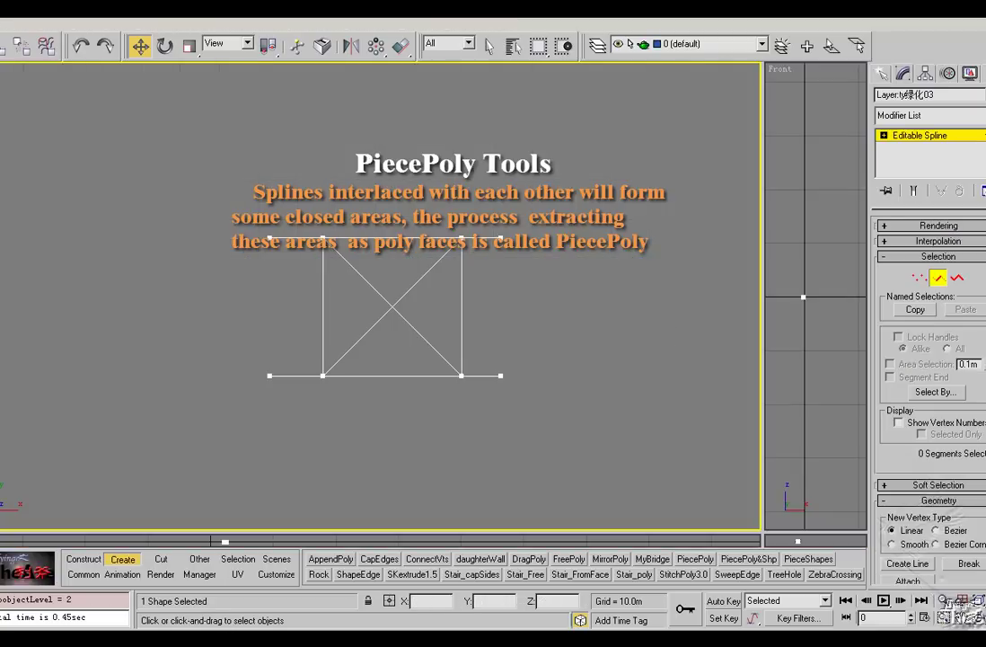
Extract the crossed-diagonal square spline as poly faces and move its left and right triangular faces outward
left_click(672, 539)
left_click(379, 304)
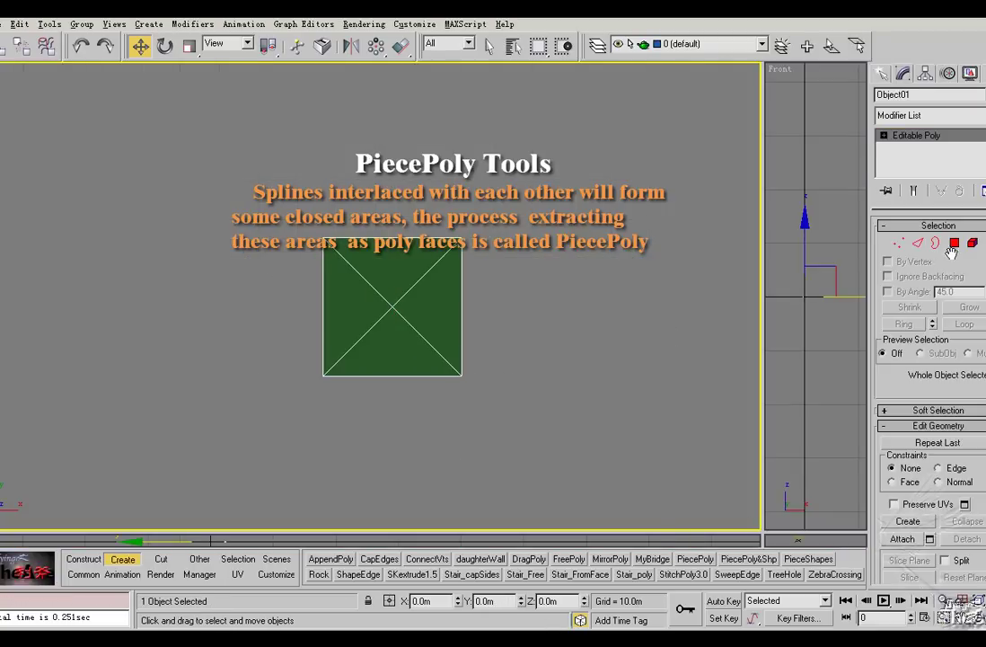
left_click(955, 244)
left_click_drag(353, 302, 263, 316)
left_click_drag(420, 307, 468, 311)
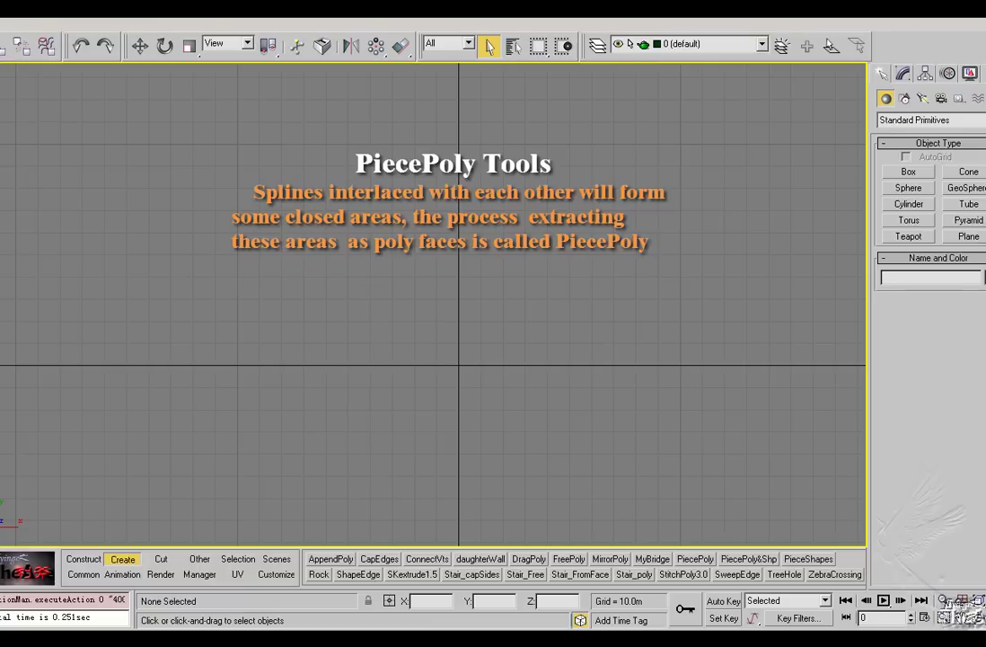
Draw eleven overlapping rectangles of various sizes around the grid origin
left_click(904, 97)
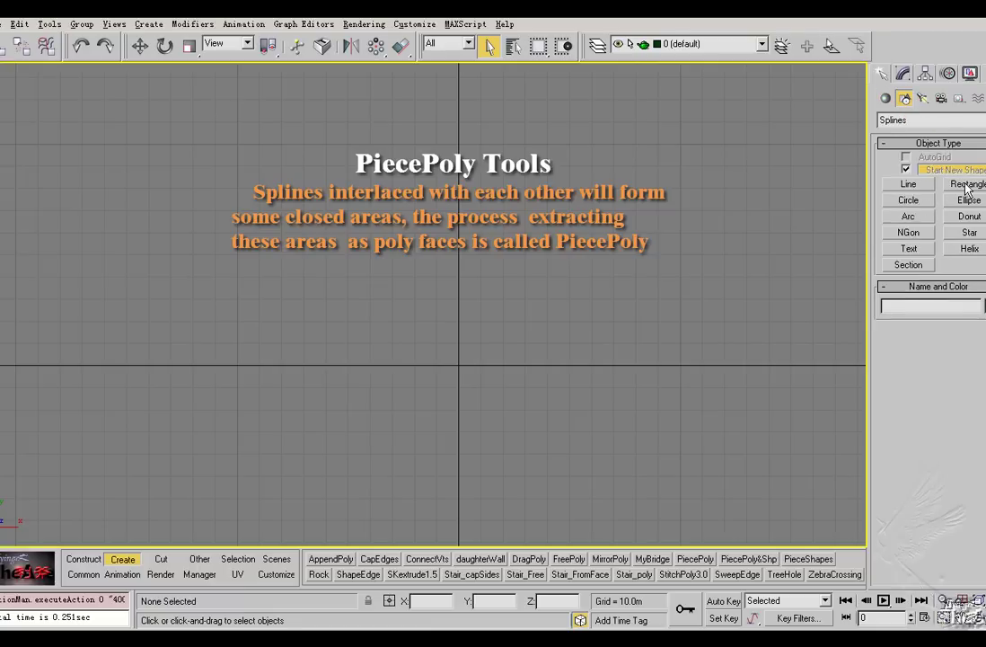
left_click(968, 186)
left_click_drag(361, 287, 500, 429)
left_click_drag(451, 337, 585, 443)
left_click_drag(485, 248, 562, 351)
left_click_drag(408, 207, 470, 321)
left_click_drag(323, 241, 378, 386)
left_click_drag(275, 335, 469, 497)
left_click_drag(486, 348, 635, 465)
left_click_drag(473, 301, 552, 379)
left_click_drag(343, 234, 439, 333)
left_click_drag(426, 235, 507, 402)
left_click_drag(394, 225, 464, 436)
Select all rectangles, extract their closed areas as poly faces and display the resulting mesh shaded
key("ctrl+a")
left_click(808, 559)
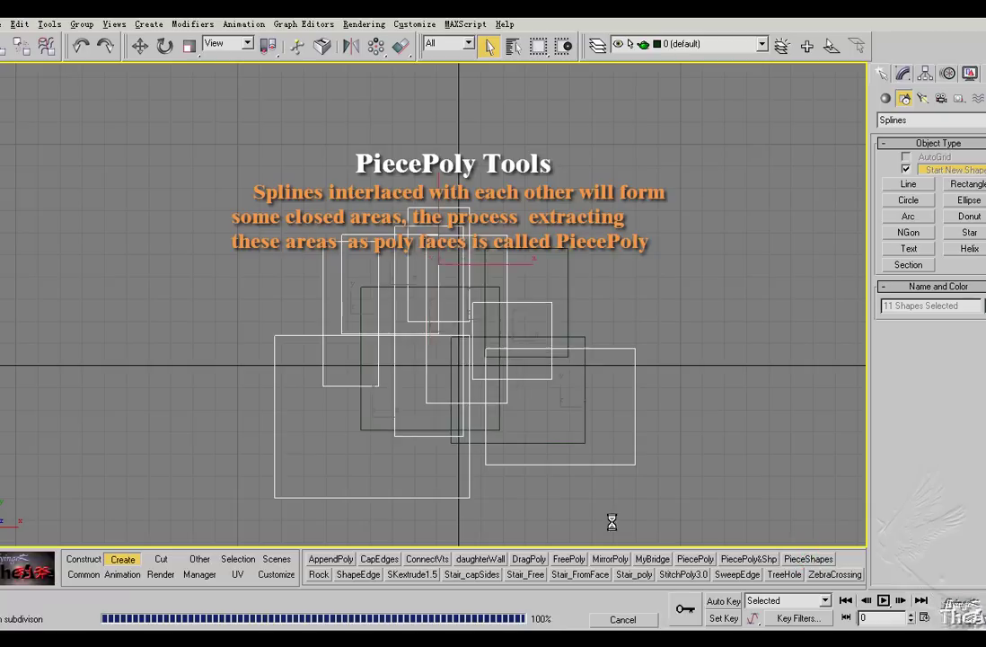
key("F3")
left_click(489, 361)
key("F4")
middle_click_drag(507, 415, 466, 294)
middle_click_drag(554, 311, 556, 343)
key("j")
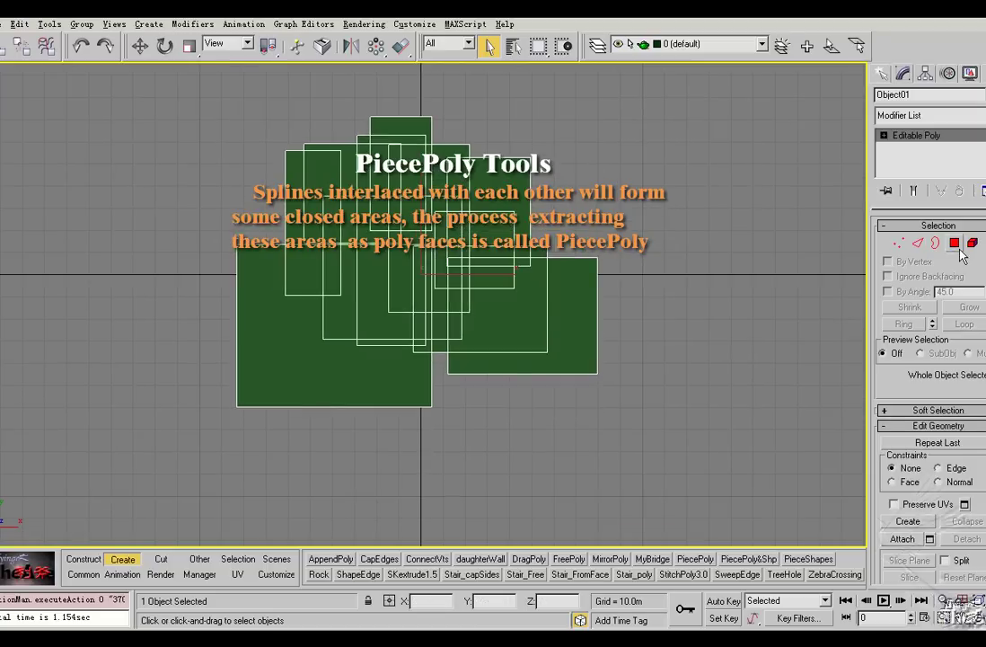
Pull individual polygons of the rectangle mesh apart in different directions, then leave polygon editing
left_click(954, 245)
middle_click_drag(647, 296, 654, 369)
left_click_drag(491, 293, 559, 232)
left_click(146, 47)
left_click_drag(502, 307, 599, 250)
left_click_drag(486, 408, 656, 416)
left_click_drag(323, 429, 187, 478)
left_click_drag(312, 345, 185, 268)
left_click_drag(344, 266, 308, 197)
left_click_drag(421, 244, 389, 145)
left_click_drag(420, 287, 436, 256)
left_click_drag(507, 258, 526, 212)
left_click_drag(354, 388, 361, 382)
left_click_drag(436, 401, 437, 406)
left_click(951, 246)
Select the separated mesh together with all the rectangles and delete everything from the scene
scroll(438, 328, "down", 5)
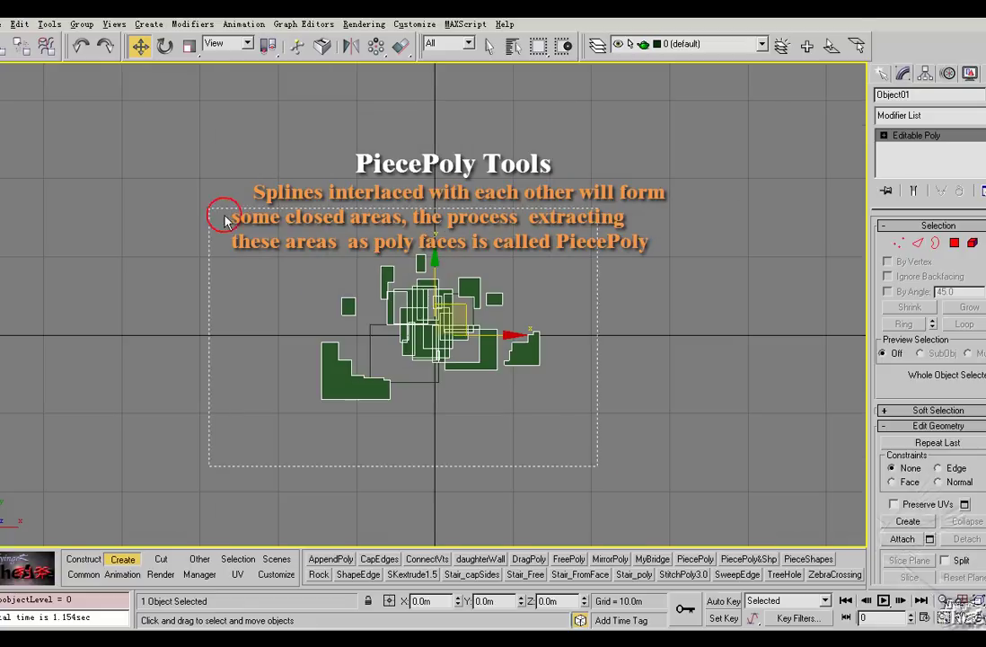
left_click_drag(597, 469, 350, 270)
key("ctrl+d")
left_click_drag(634, 501, 182, 139)
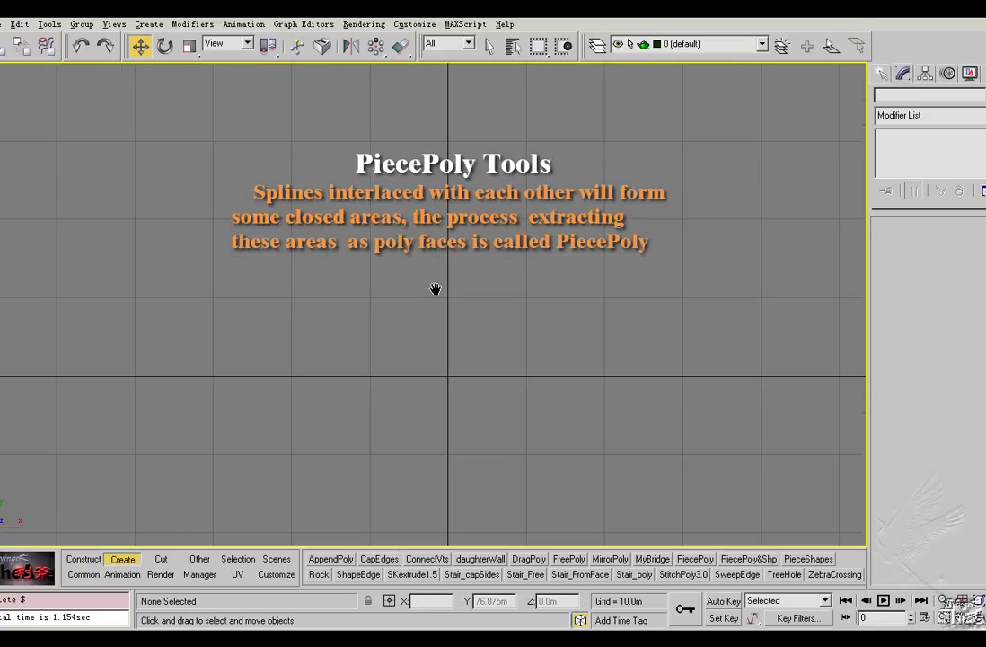
Draw nine overlapping circles of various sizes around the grid origin
left_click(882, 72)
left_click(909, 199)
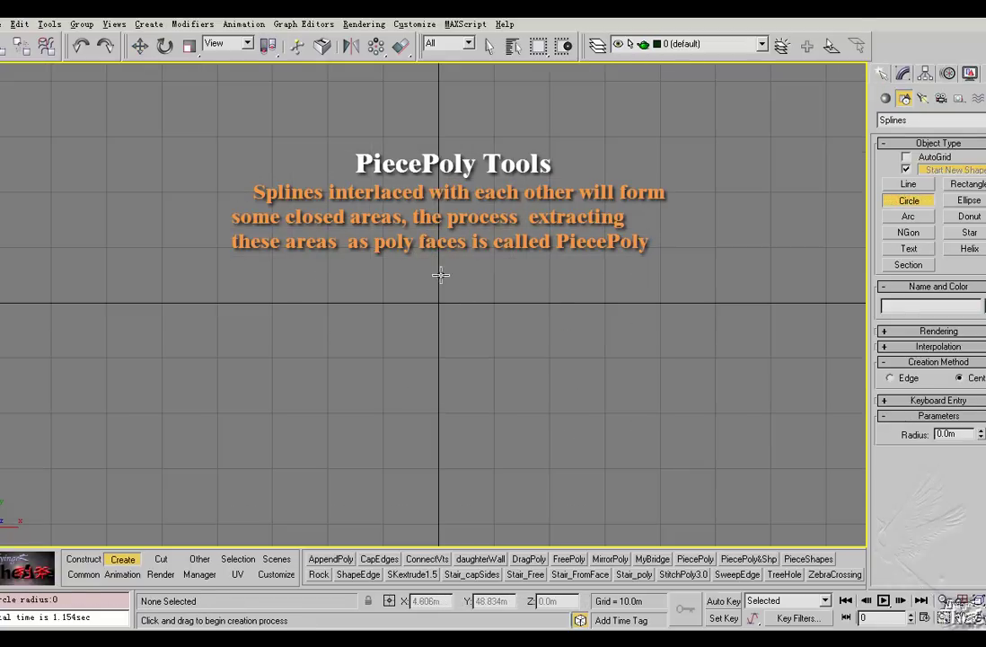
left_click_drag(440, 274, 557, 297)
left_click_drag(528, 268, 579, 309)
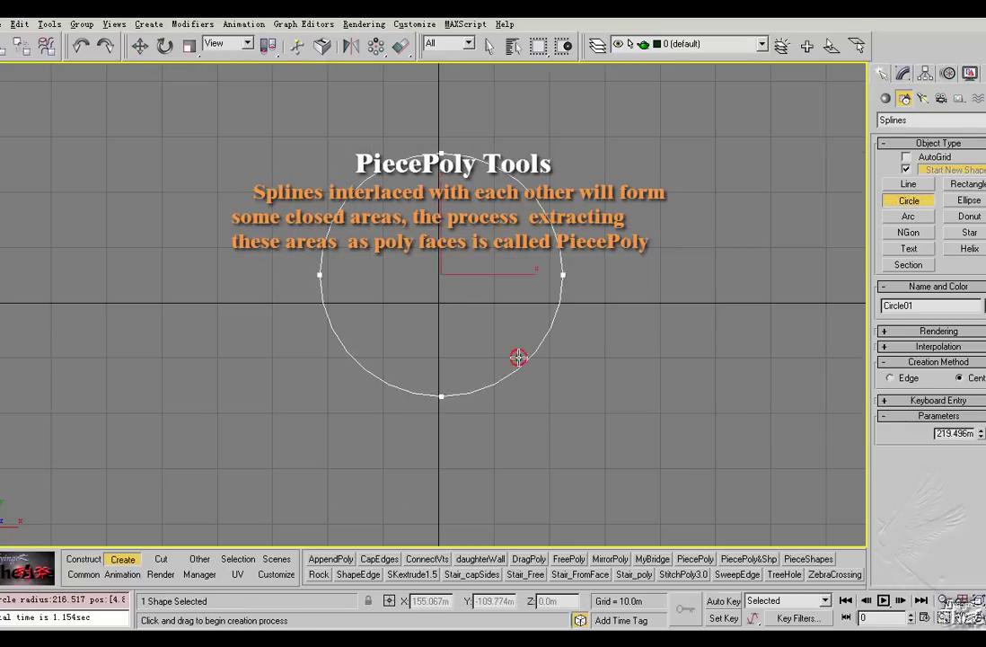
left_click_drag(529, 247, 620, 247)
left_click_drag(584, 238, 678, 243)
left_click_drag(308, 337, 161, 119)
mouse_move(353, 282)
left_mouse_down()
mouse_move(435, 335)
mouse_move(478, 381)
left_mouse_up()
left_click_drag(431, 279, 440, 330)
Select all circles and extract their closed areas as poly faces with PiecePoly
key("w")
left_click_drag(692, 458, 366, 261)
scroll(375, 244, "down", 3)
left_click(696, 559)
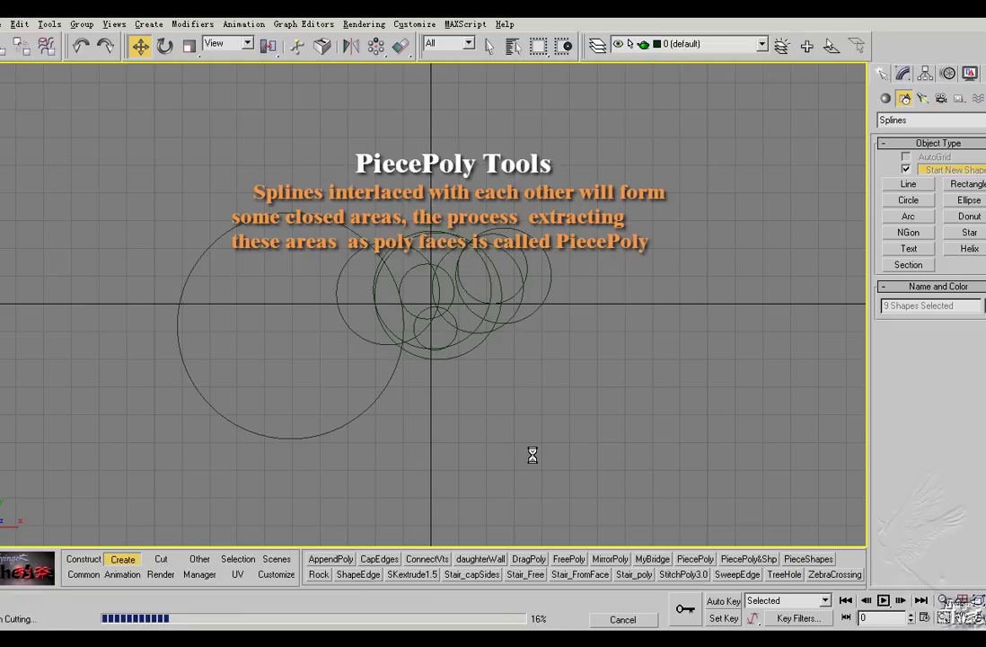
Move the extracted mesh clear of the circles and pull some of its polygons apart
left_click(447, 319)
left_click_drag(436, 295, 712, 441)
middle_click_drag(708, 415, 482, 273)
left_click(958, 250)
left_click(955, 245)
left_click_drag(299, 326, 24, 363)
left_click(396, 304)
left_click_drag(396, 304, 419, 282)
Extract the closed areas of the circular plaza pattern splines as poly faces and display the mesh shaded with edges
left_click(794, 561)
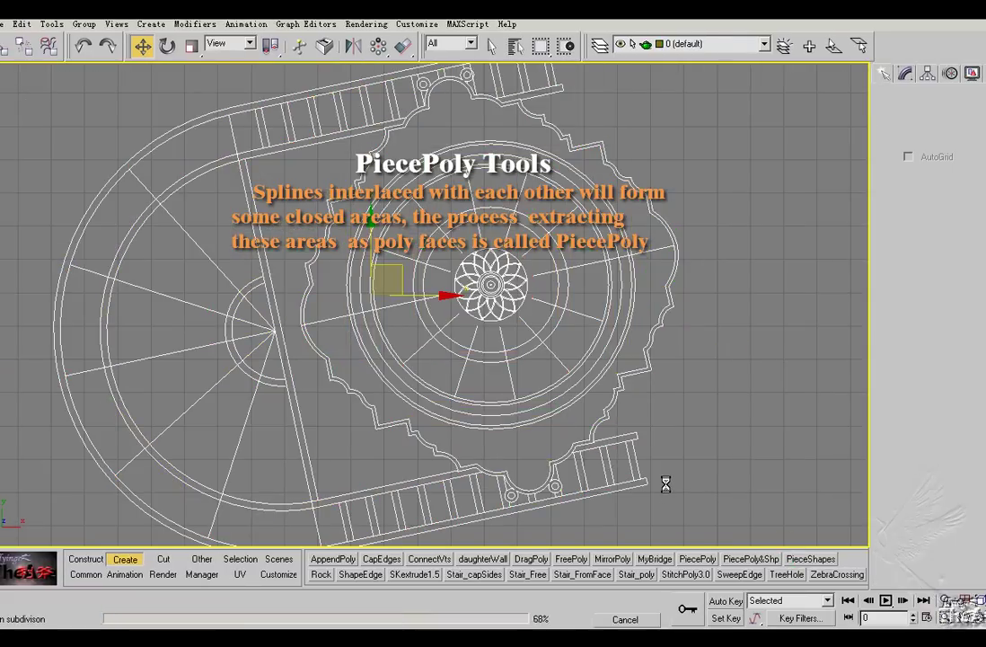
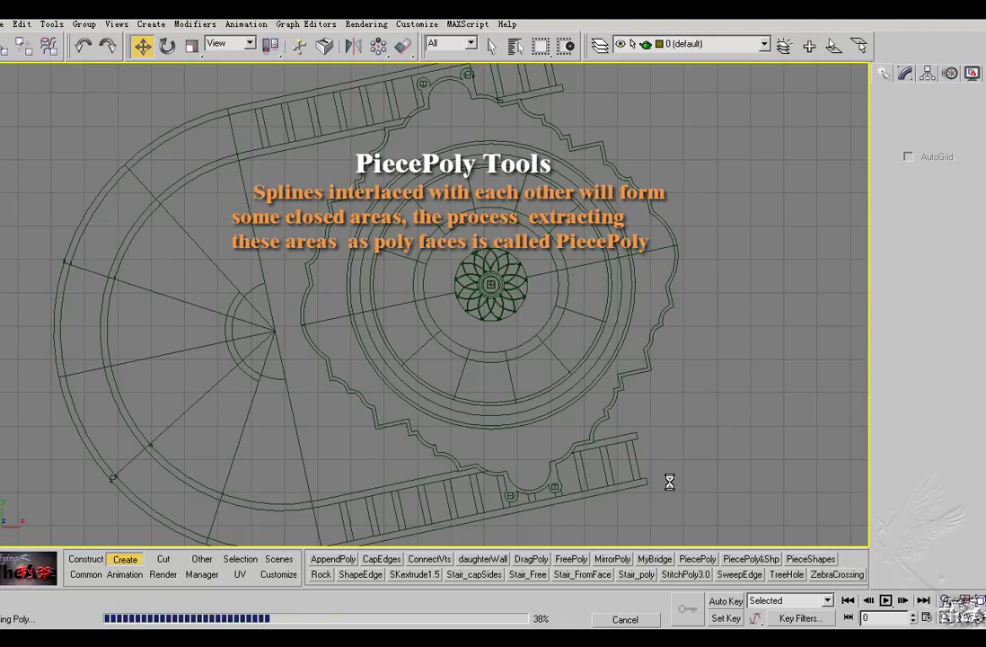
scroll(476, 353, "down", 1)
mouse_move(476, 353)
middle_mouse_down()
mouse_move(467, 394)
mouse_move(519, 380)
middle_mouse_up()
left_click(502, 363)
scroll(502, 362, "down", 1)
scroll(539, 373, "up", 1)
key("F3")
scroll(476, 377, "up", 1)
key("F4")
scroll(505, 370, "up", 1)
Pull several polygons of the plaza mesh away from the pattern in polygon mode
left_click(958, 243)
scroll(682, 348, "down", 2)
middle_click_drag(683, 348, 606, 333)
left_click(538, 283)
left_click_drag(538, 283, 795, 171)
left_click_drag(539, 325, 748, 369)
left_click_drag(181, 321, 121, 211)
left_click_drag(184, 353, 22, 422)
left_click_drag(193, 401, 187, 501)
left_click_drag(255, 424, 267, 465)
left_click_drag(312, 420, 619, 395)
left_click(452, 355)
left_click_drag(451, 355, 628, 319)
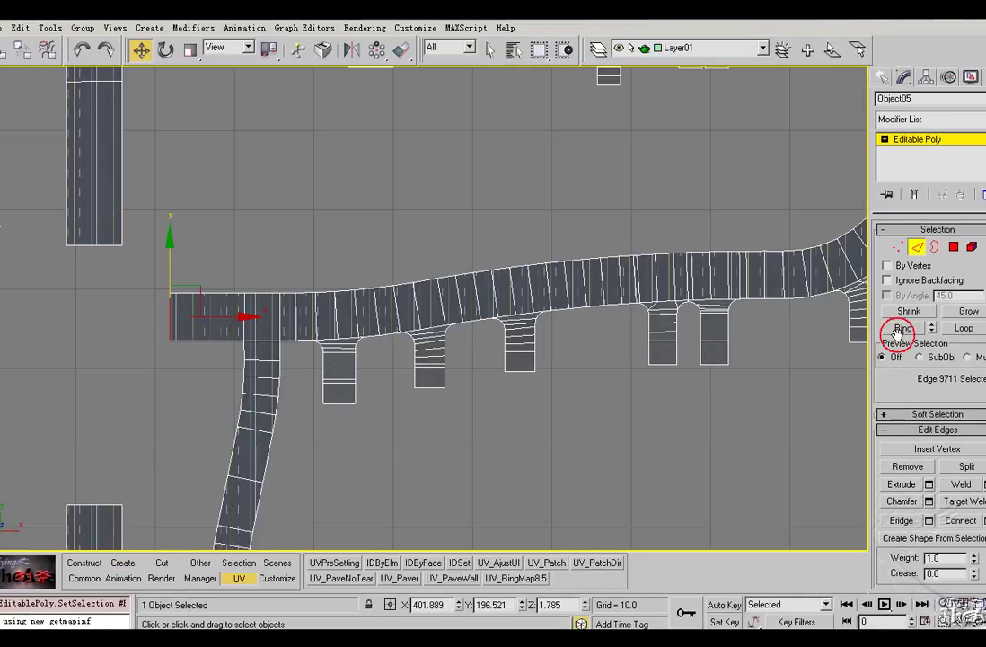
Ring-select the cross edges along the main road with RingEdges, starting from the edge at its left end
left_click(901, 328)
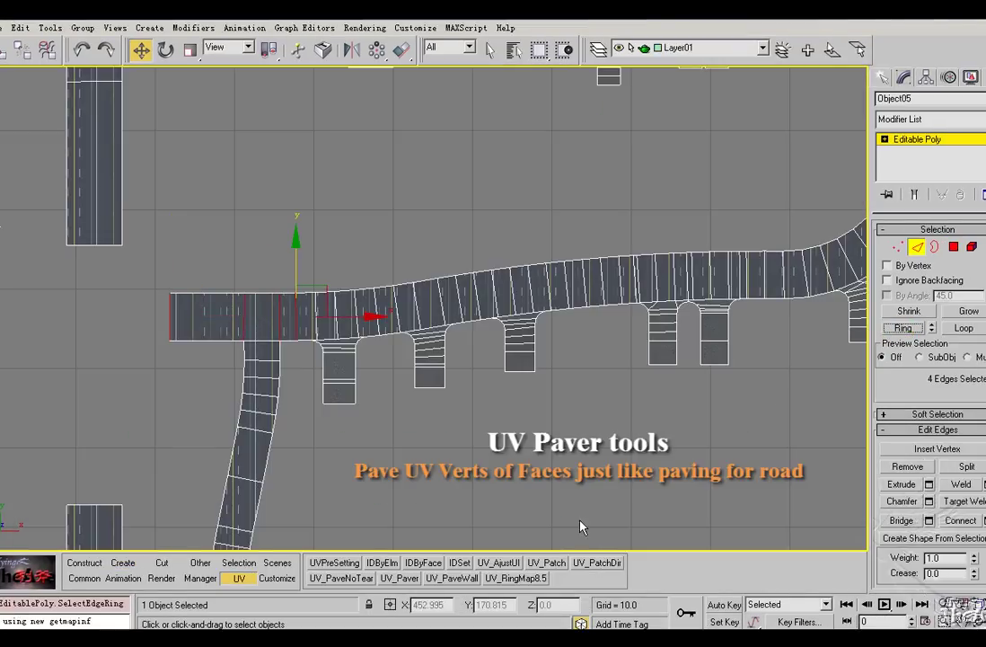
left_click(236, 563)
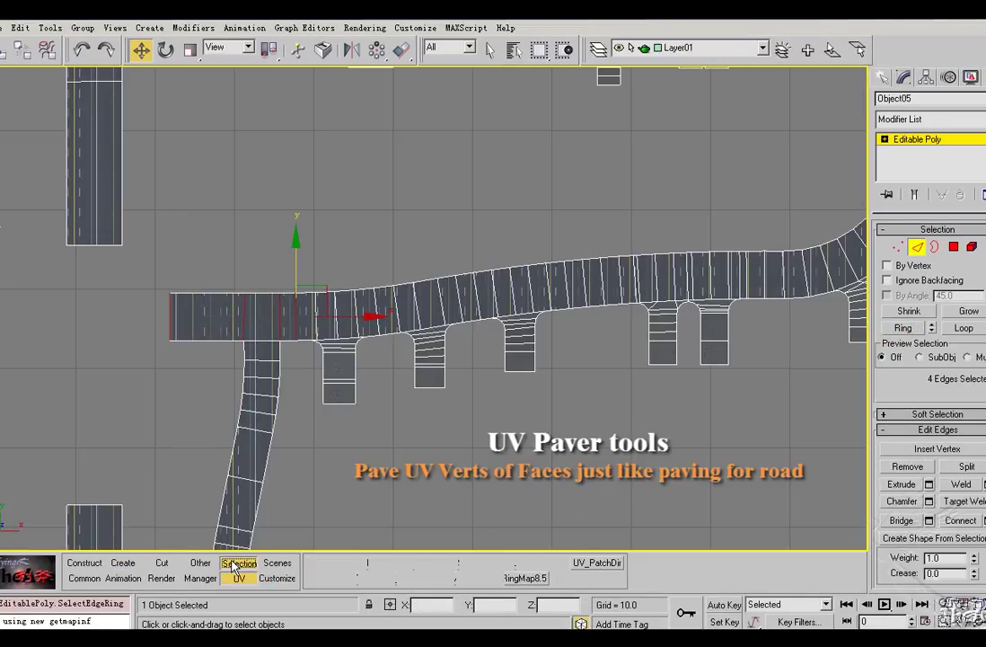
left_click(377, 577)
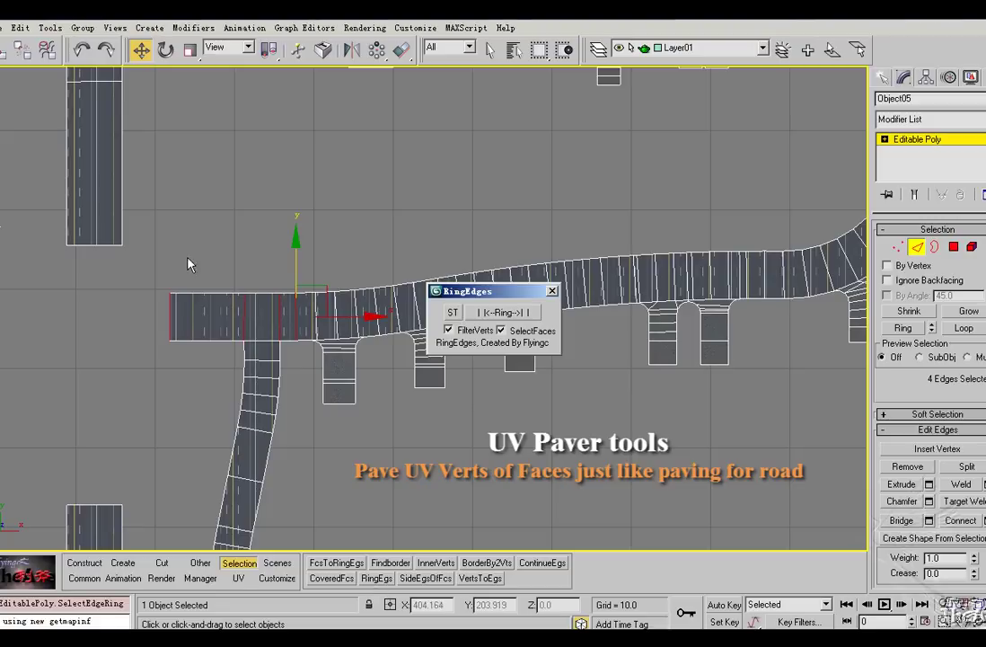
left_click(451, 312)
left_click(503, 312)
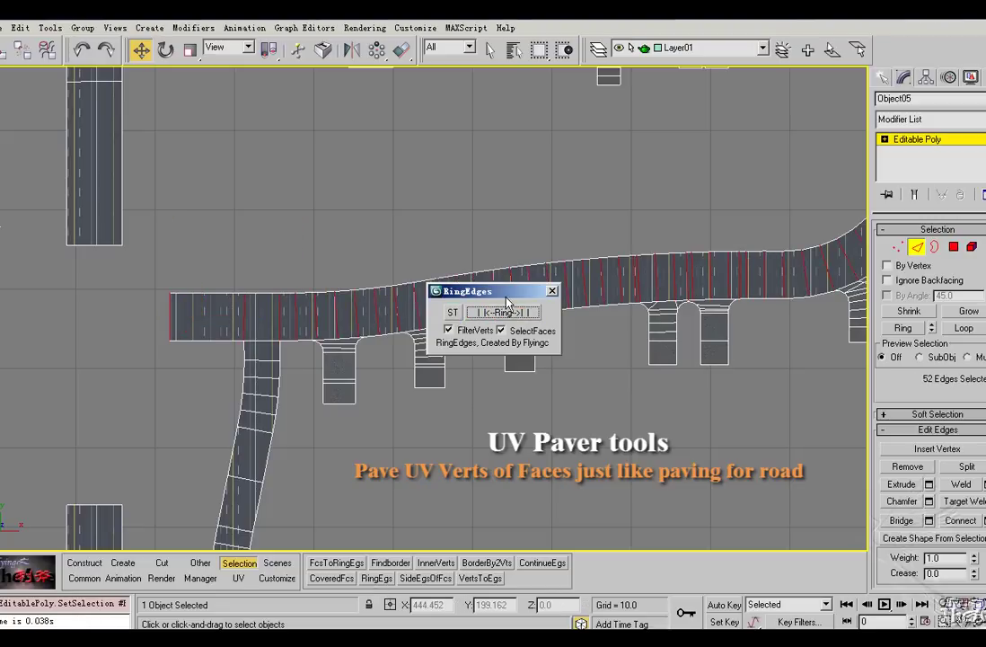
left_click_drag(490, 291, 714, 428)
Pave the UVs of the main road along the selected cross edges with UV_Paver
scroll(268, 334, "down", 3)
middle_click_drag(654, 259, 409, 357)
scroll(409, 356, "up", 2)
scroll(408, 362, "up", 3)
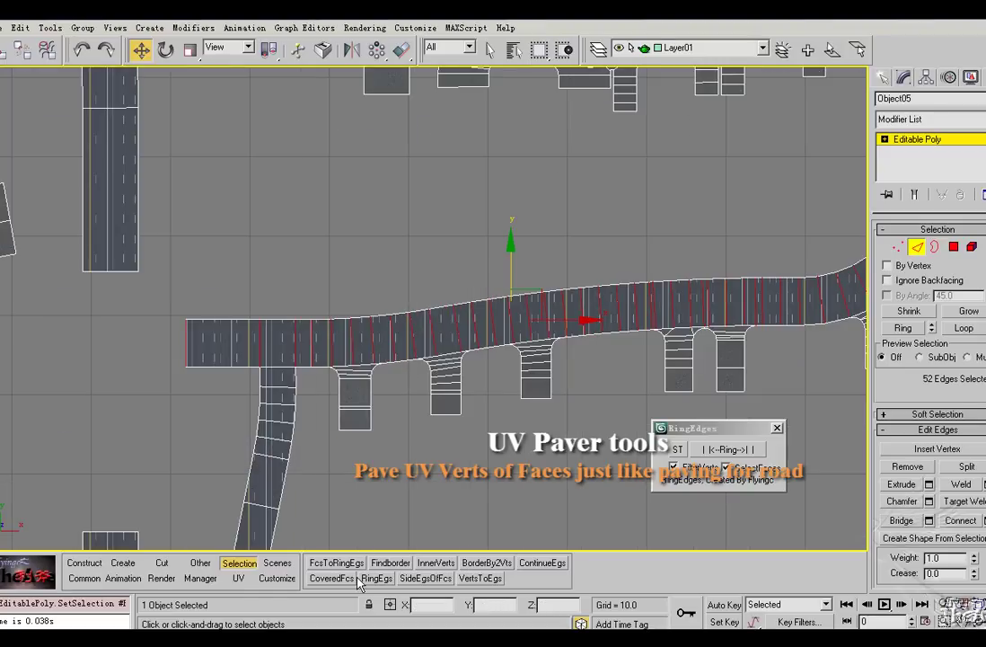
left_click(239, 578)
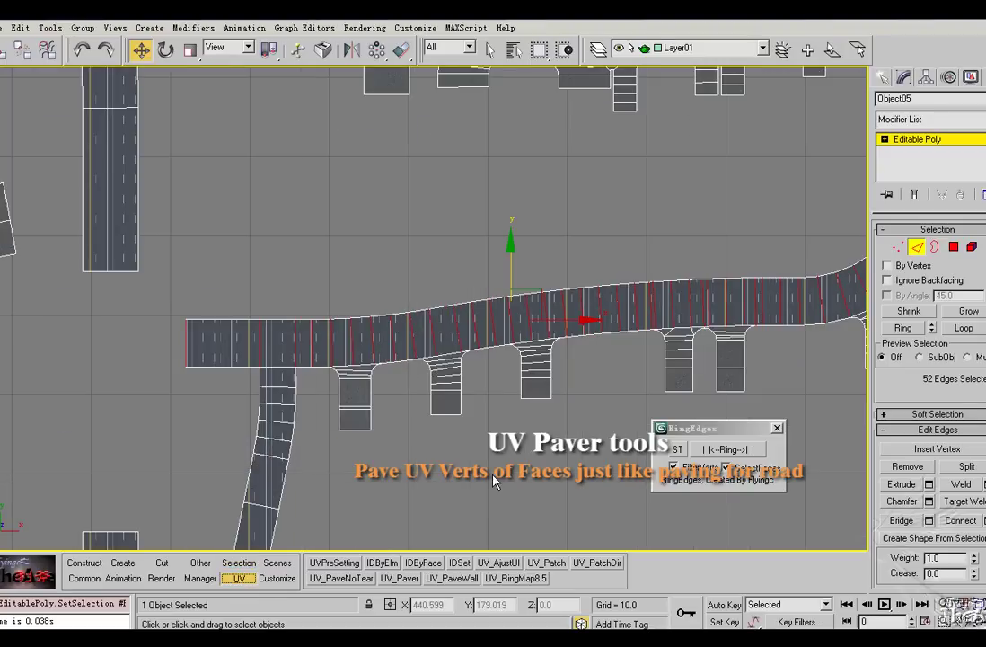
left_click(416, 581)
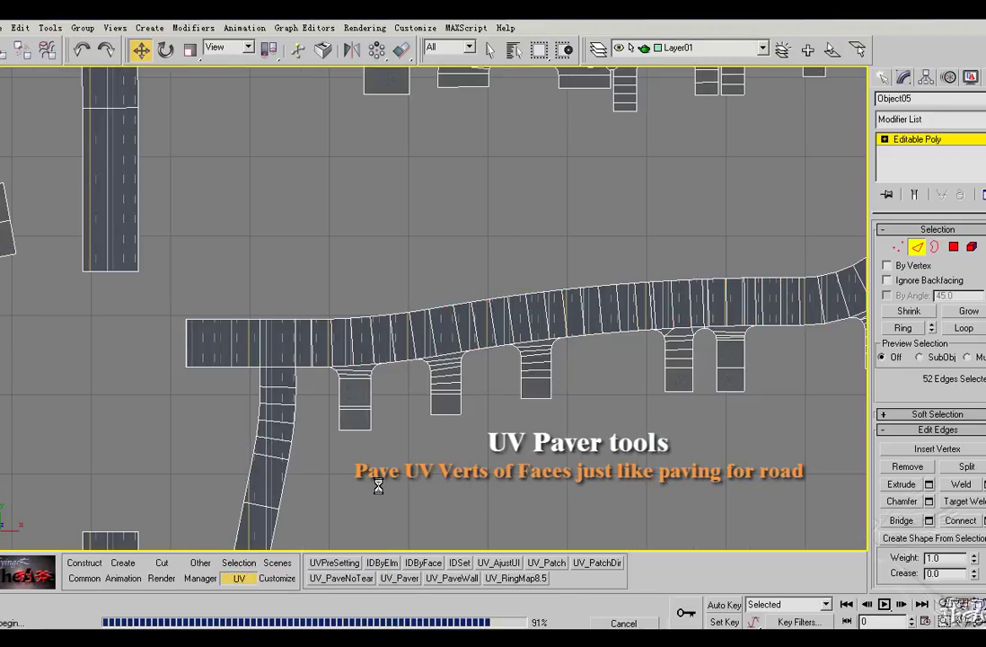
middle_click_drag(460, 433, 45, 469)
scroll(429, 342, "up", 3)
middle_click_drag(169, 409, 458, 373)
Ring-select the side road's cross edges from its junction edge with RingEdges and deselect the stray edges on the main road's bend
left_click(374, 384)
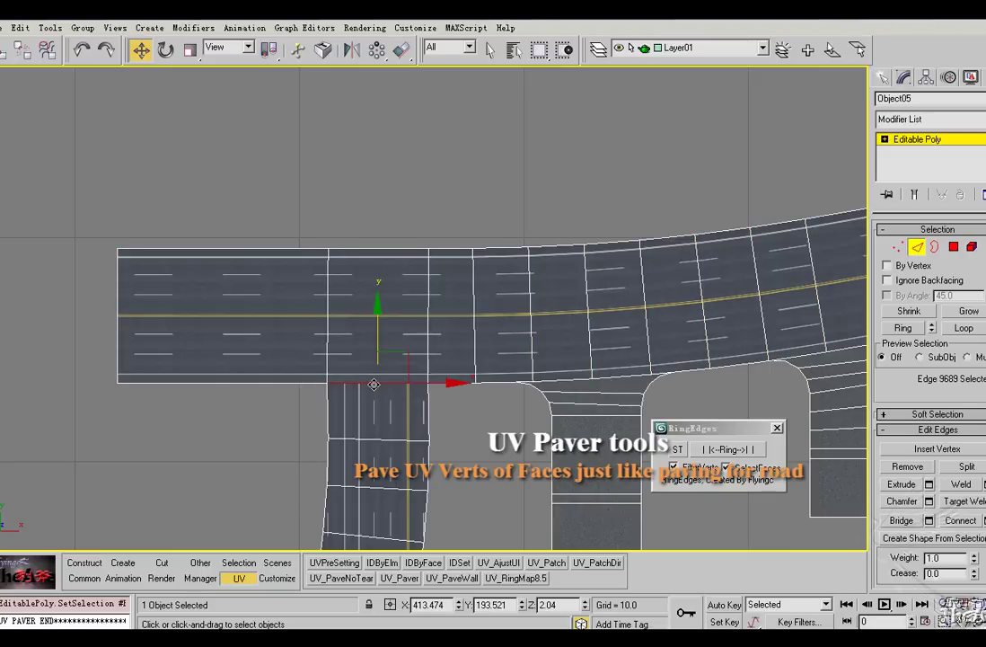
left_click(680, 452)
left_click(726, 449)
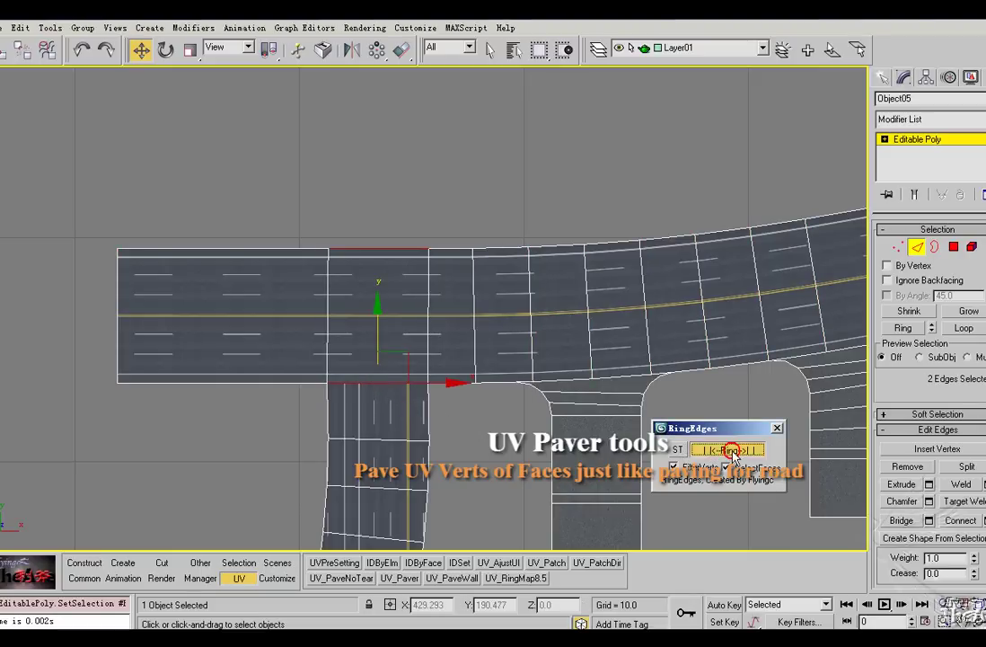
scroll(425, 405, "down", 10)
scroll(527, 362, "up", 10)
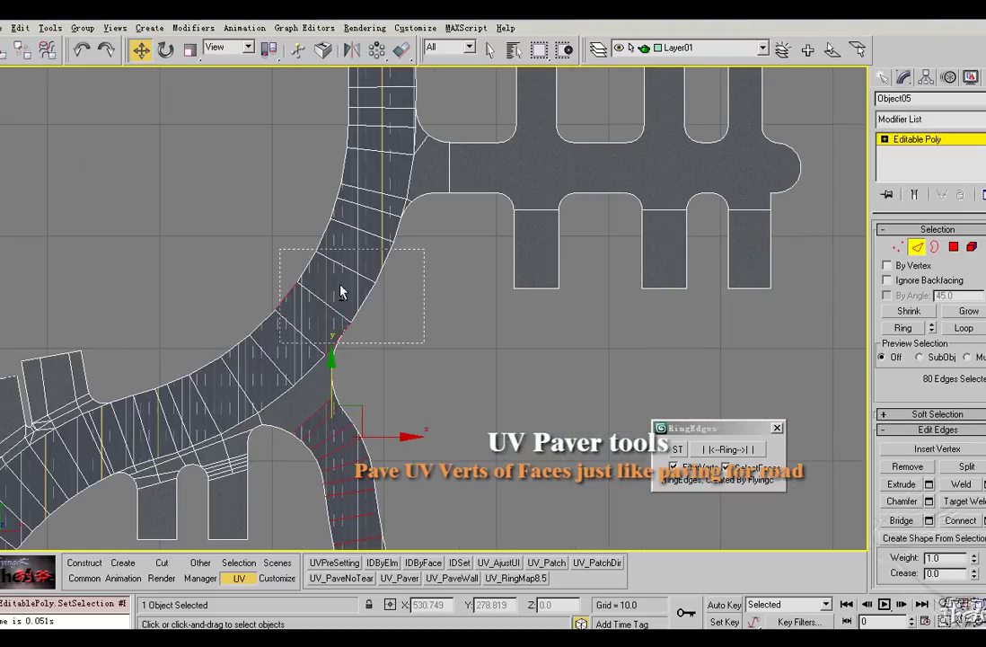
left_click_drag(425, 249, 279, 343, "alt")
scroll(511, 371, "down", 8)
middle_click_drag(236, 498, 416, 327)
scroll(417, 327, "up", 6)
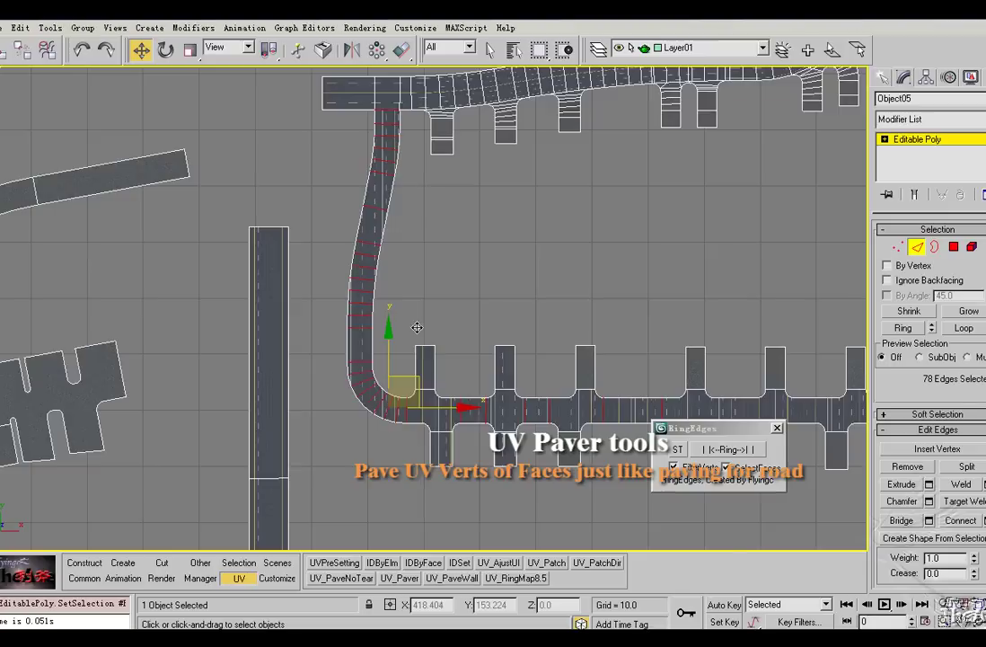
Pave the side road's UVs along the selected cross edges with UV_Paver
scroll(417, 328, "up", 5)
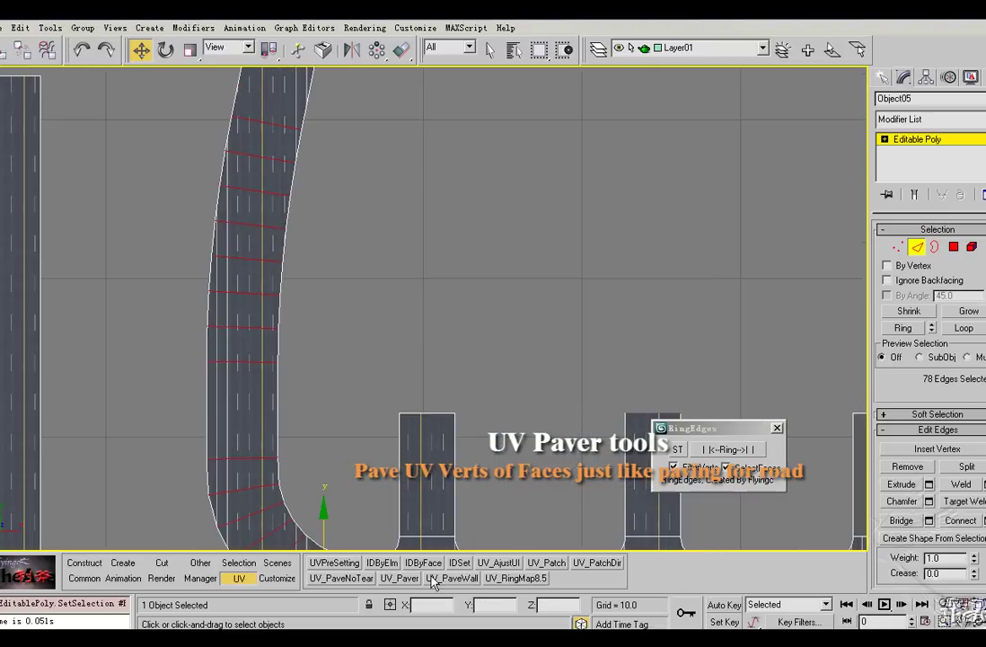
left_click(396, 580)
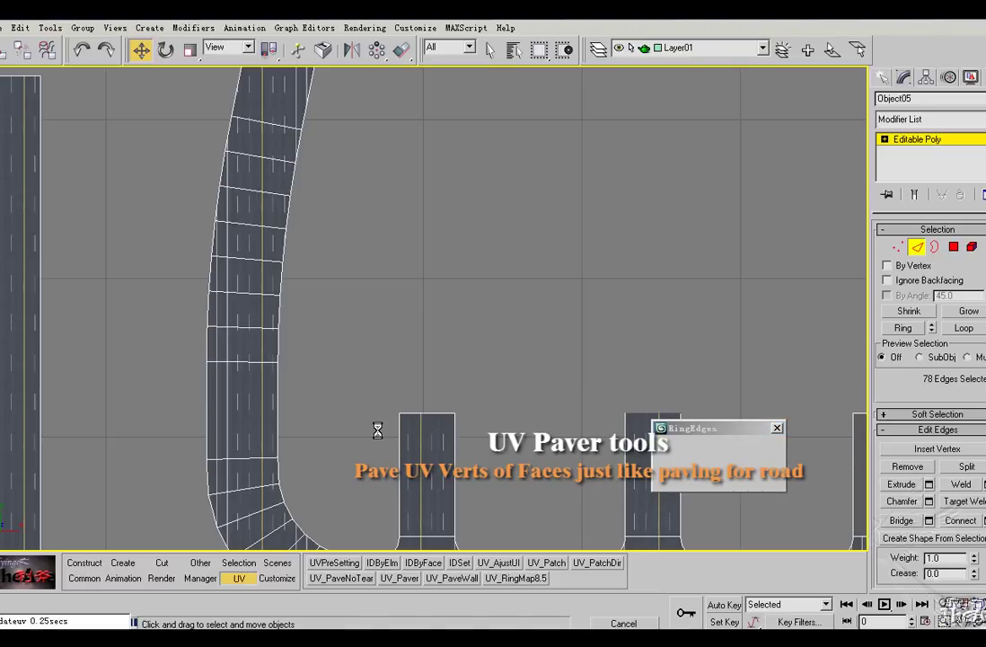
middle_click_drag(357, 218, 400, 438)
middle_click_drag(397, 230, 402, 501)
scroll(396, 392, "up", 2)
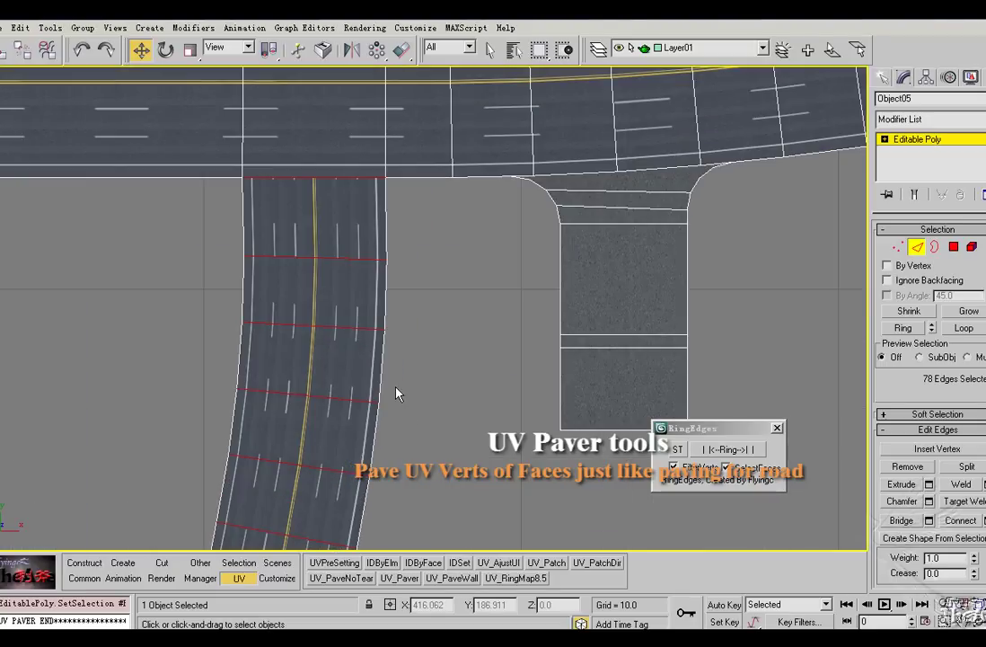
Examine the paved road texture along the side road, from the junction through the bend to its far end
scroll(414, 404, "down", 3)
middle_click_drag(446, 405, 398, 124)
scroll(404, 392, "up", 2)
middle_click_drag(404, 393, 421, 190)
scroll(484, 431, "up", 1)
middle_click_drag(484, 431, 330, 181)
middle_click_drag(692, 346, 211, 385)
scroll(270, 382, "down", 1)
middle_click_drag(813, 332, 239, 343)
middle_click_drag(636, 352, 398, 343)
scroll(397, 343, "down", 2)
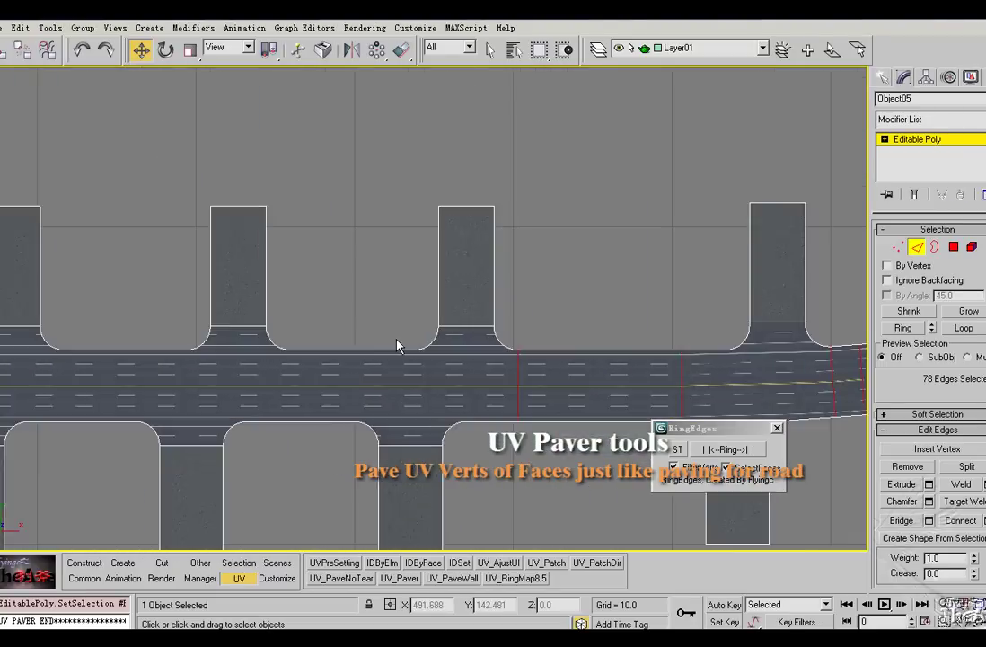
scroll(398, 343, "down", 2)
middle_click_drag(552, 318, 152, 378)
middle_click_drag(590, 295, 341, 575)
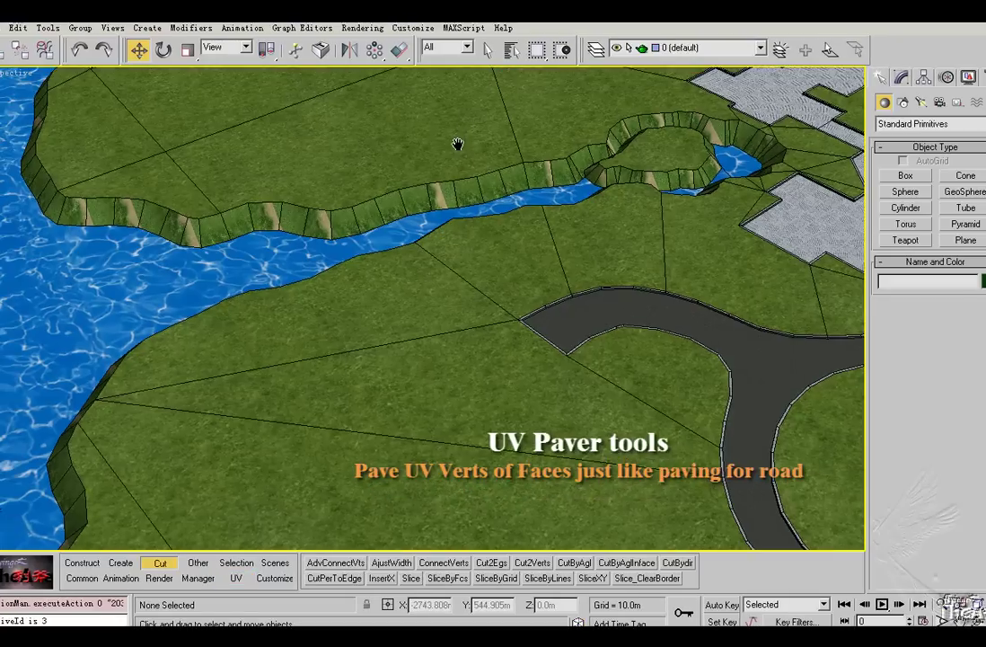
Pick a riverbank polygon on the terrain mesh and select all riverbank faces sharing its material ID with IDSet
middle_click_drag(458, 145, 459, 159, "alt")
left_click(901, 79)
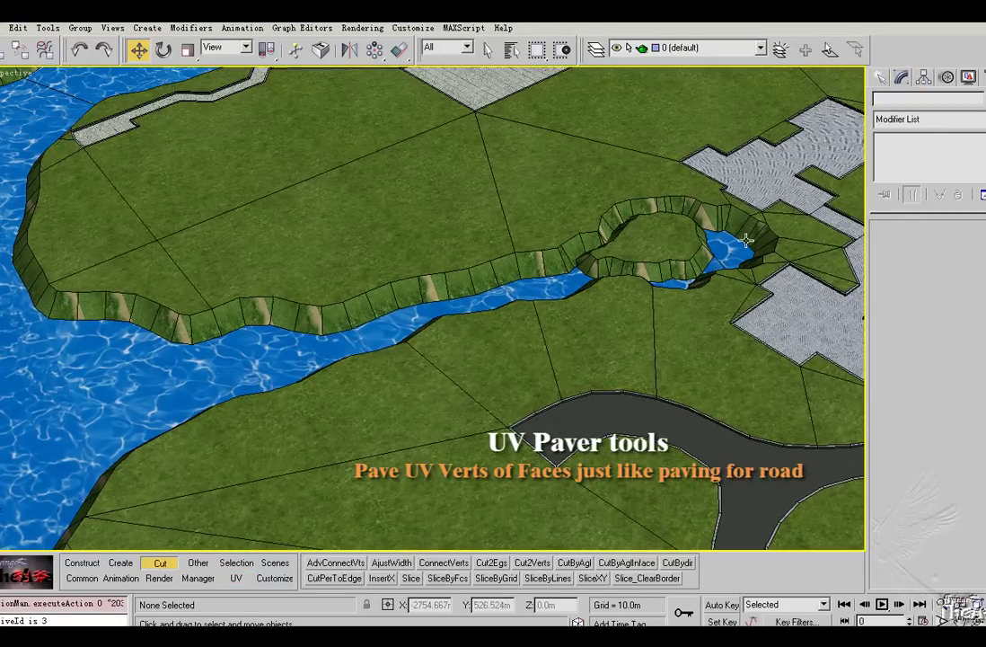
left_click(705, 249)
key("4")
left_click(675, 268)
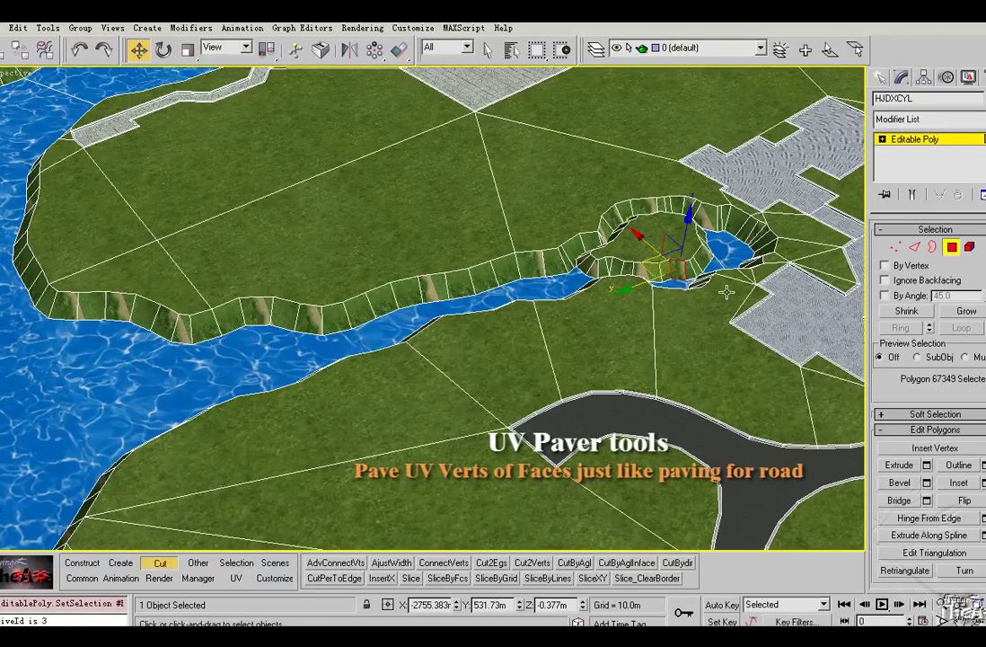
left_click(236, 580)
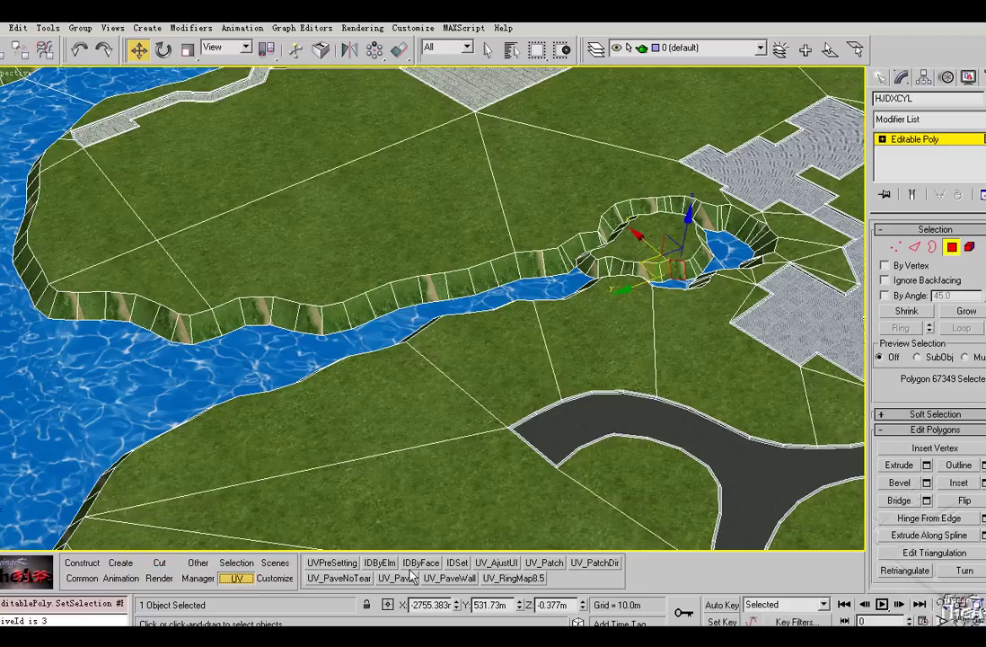
left_click(457, 563)
left_click(475, 249)
left_click(519, 250)
left_click(536, 214)
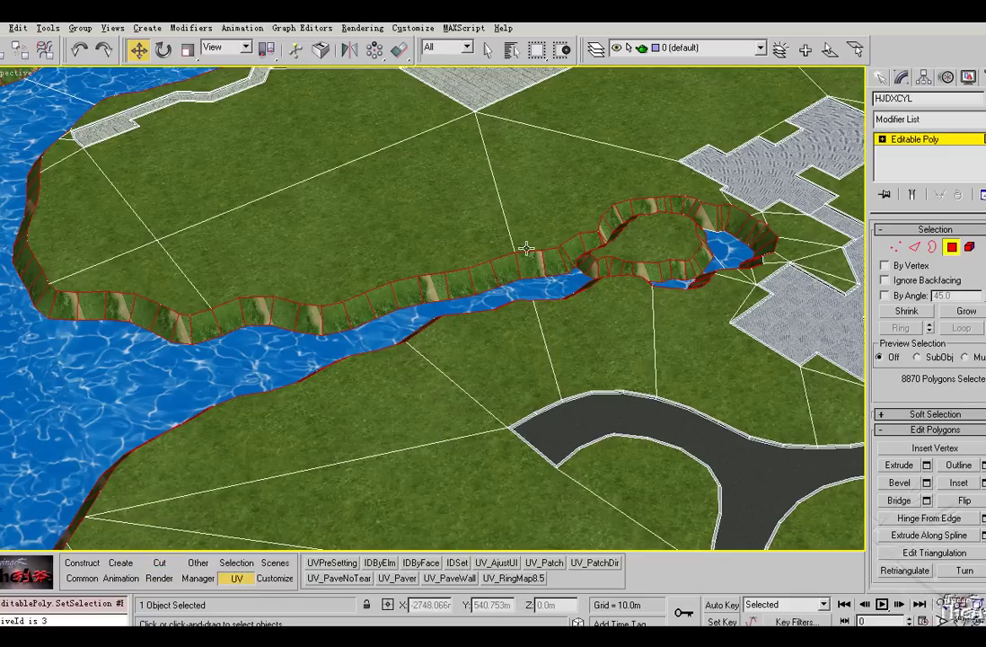
Hide everything except the detached riverbank mesh
right_click(544, 311)
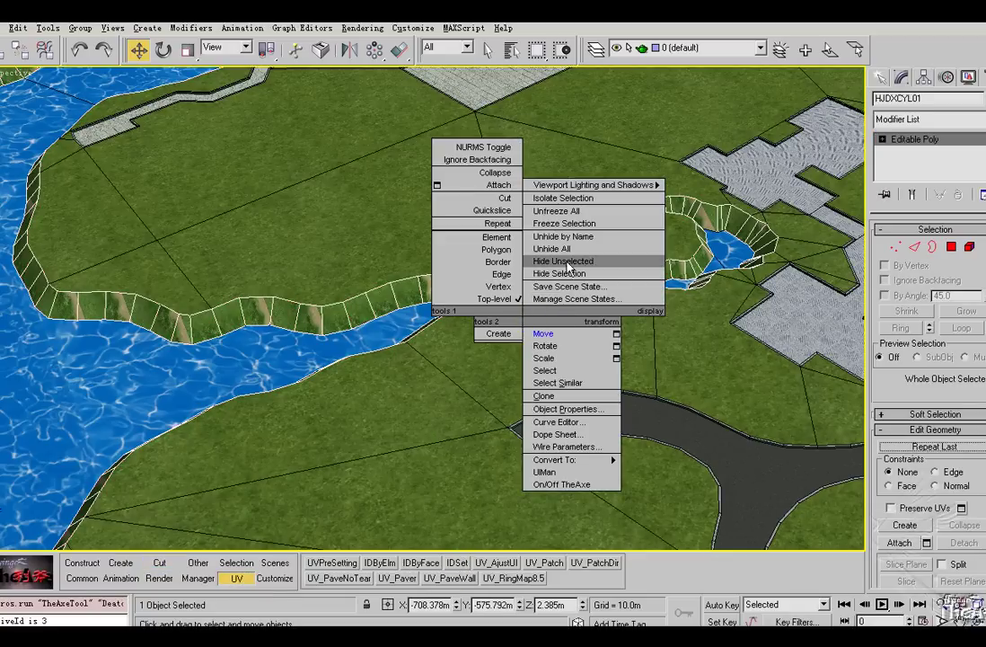
left_click(568, 258)
scroll(543, 314, "down", 3)
scroll(522, 323, "up", 3)
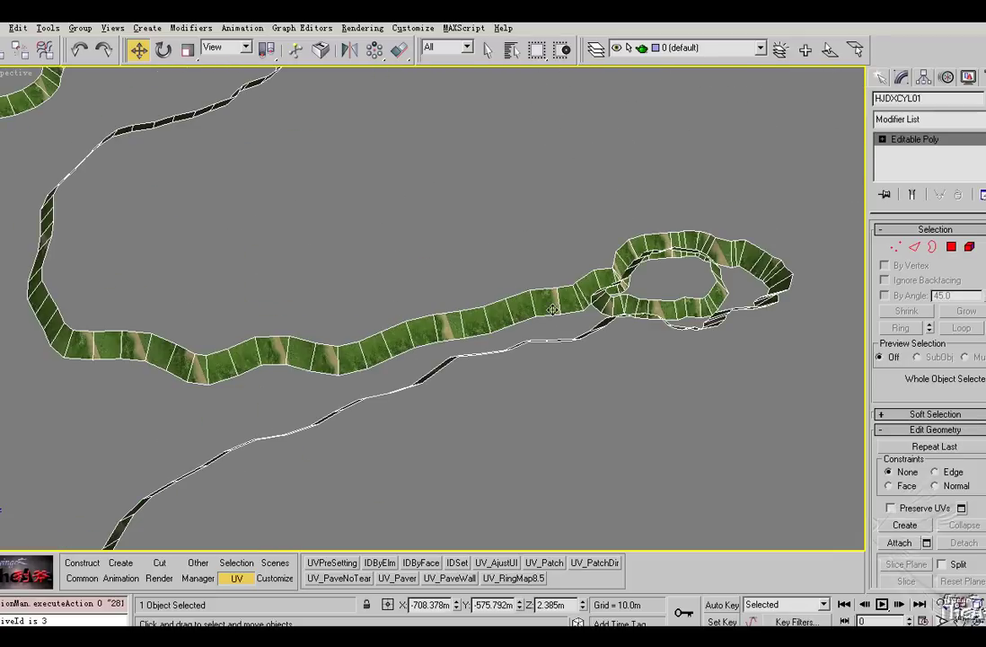
Select seven neighbouring polygons in the middle of the riverbank and pave their UVs with UV_Paver
left_click(951, 247)
left_click_drag(284, 288, 409, 381)
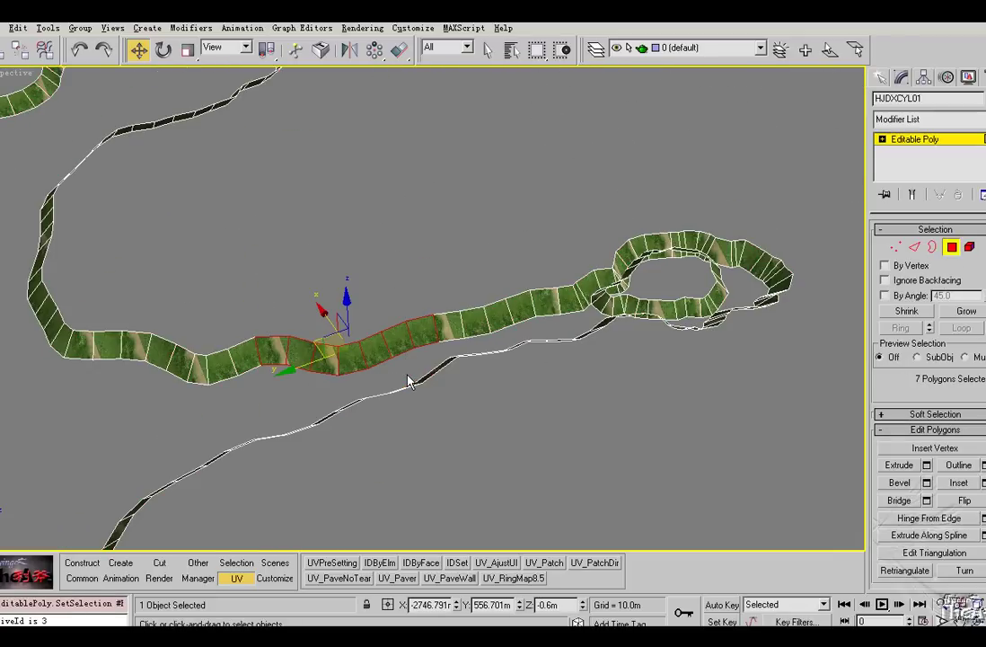
left_click(396, 579)
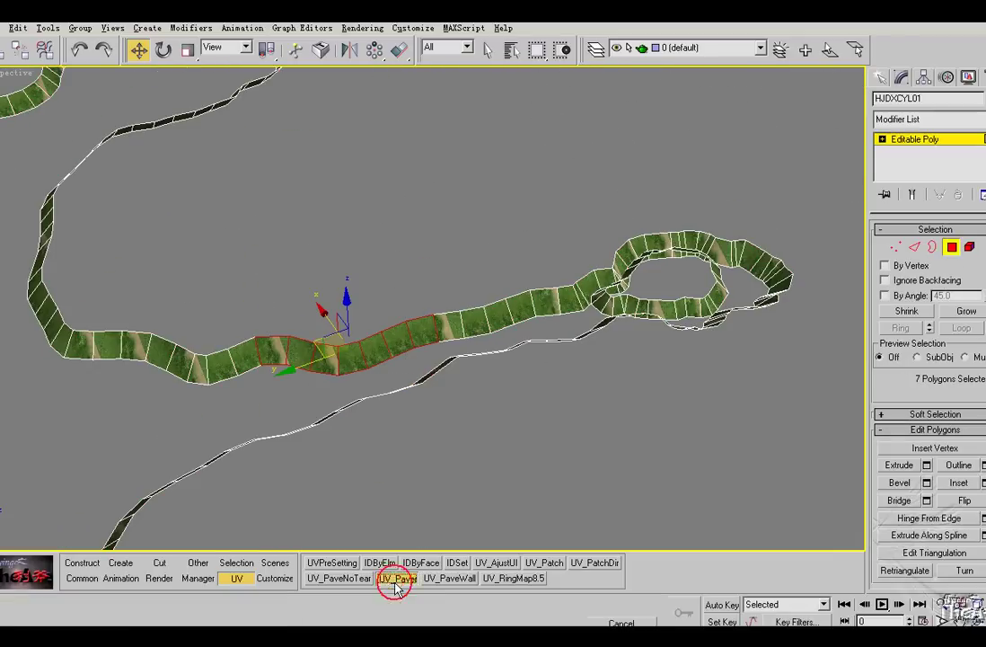
Toggle the V RingMap option in the UV presets and repave the selected riverbank polygons with UV_Paver
left_click(339, 563)
left_click(505, 377)
left_click(551, 233)
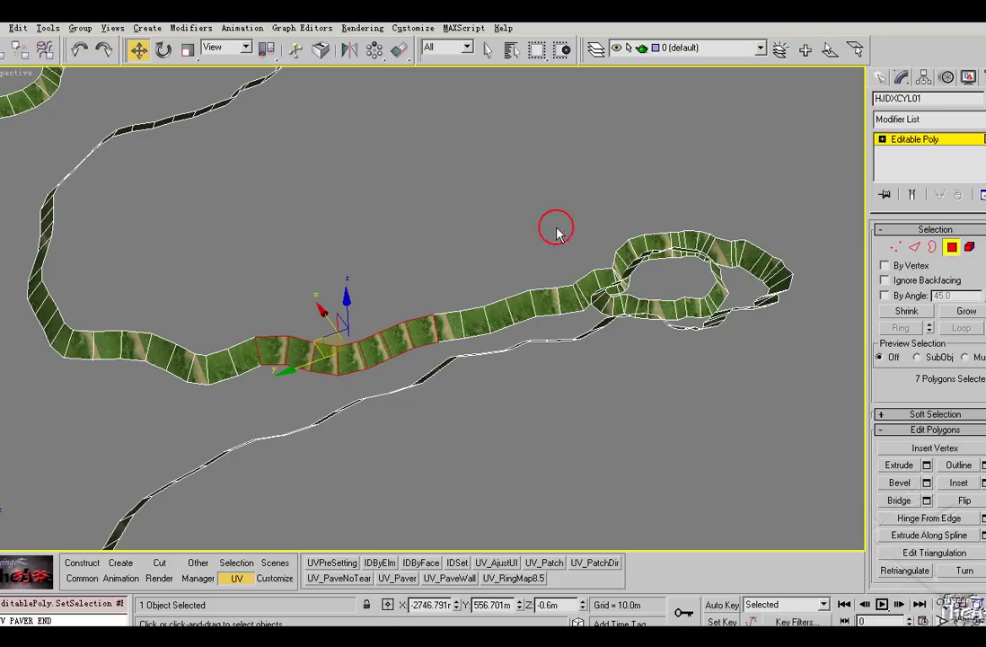
left_click(391, 579)
middle_click_drag(648, 268, 602, 305)
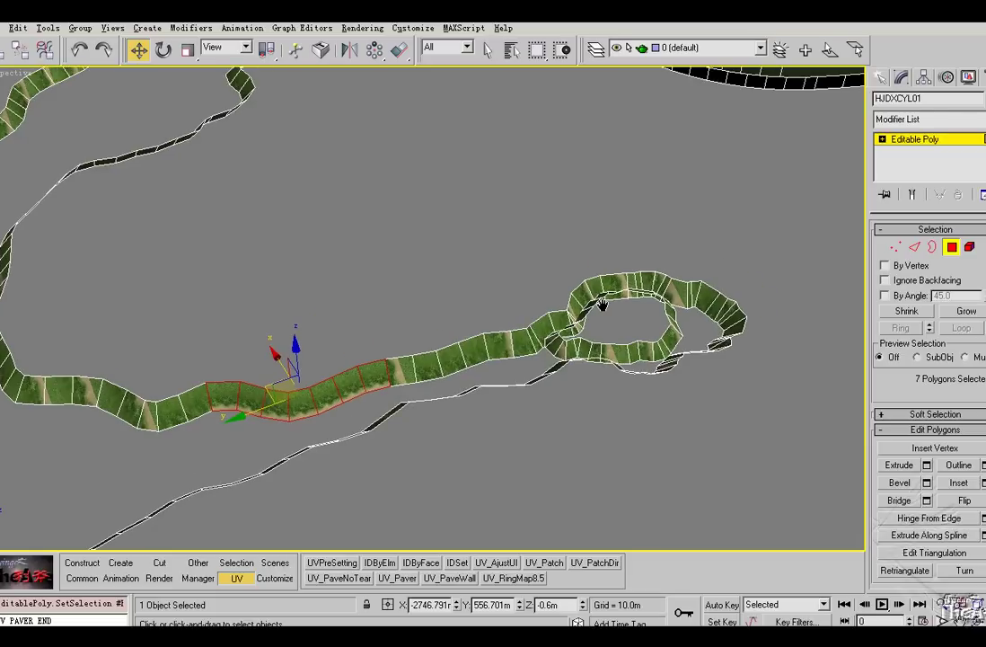
Pave the UVs of the small island's bank element and of the long riverbank element with UV_Paver
key("5")
left_click(481, 357)
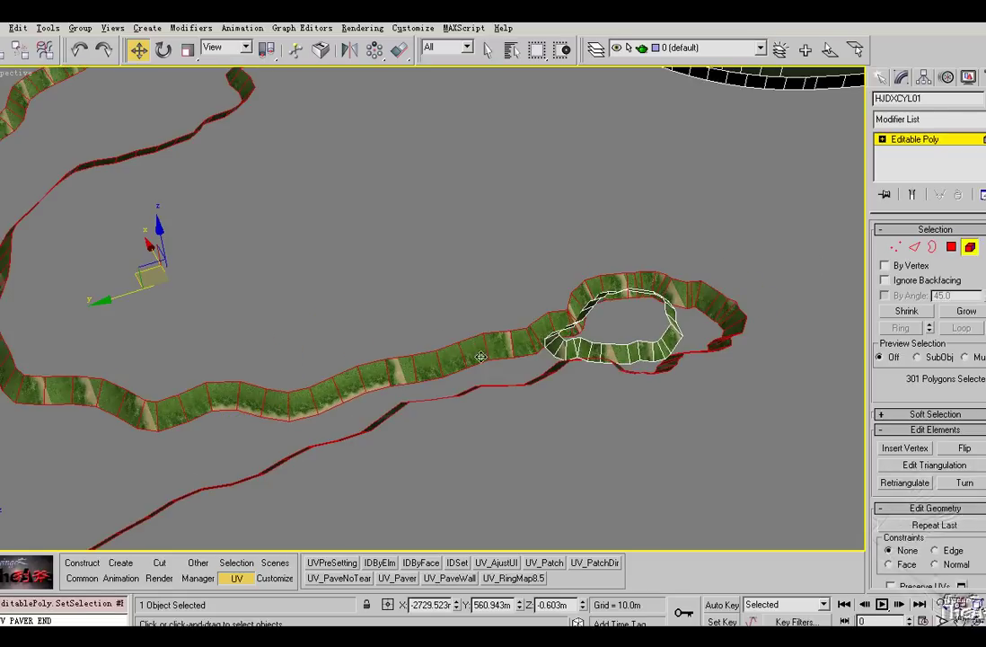
left_click(637, 344)
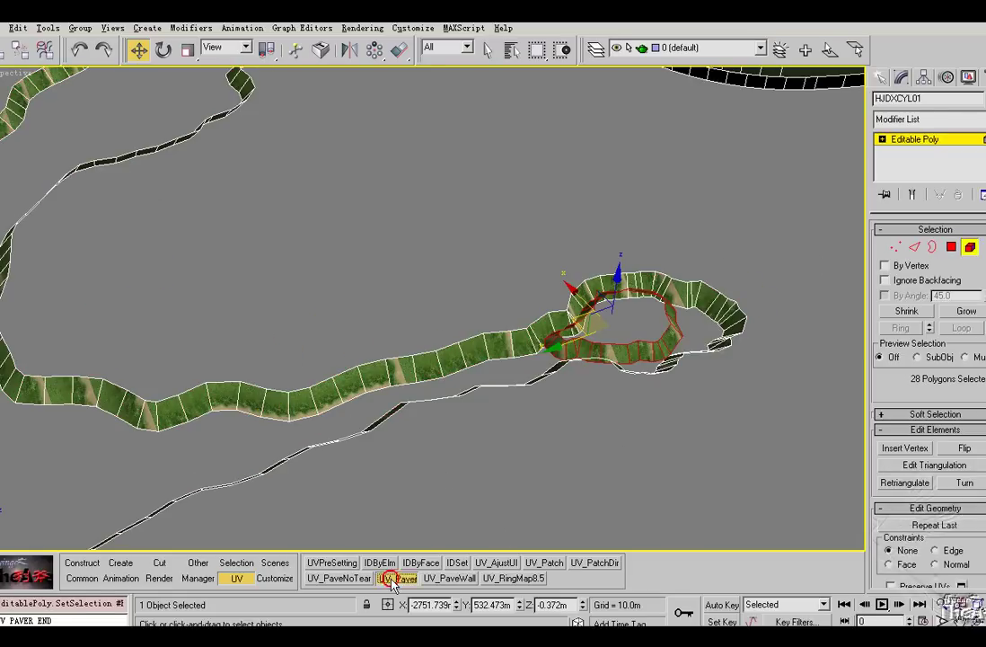
left_click(458, 350)
left_click(402, 579)
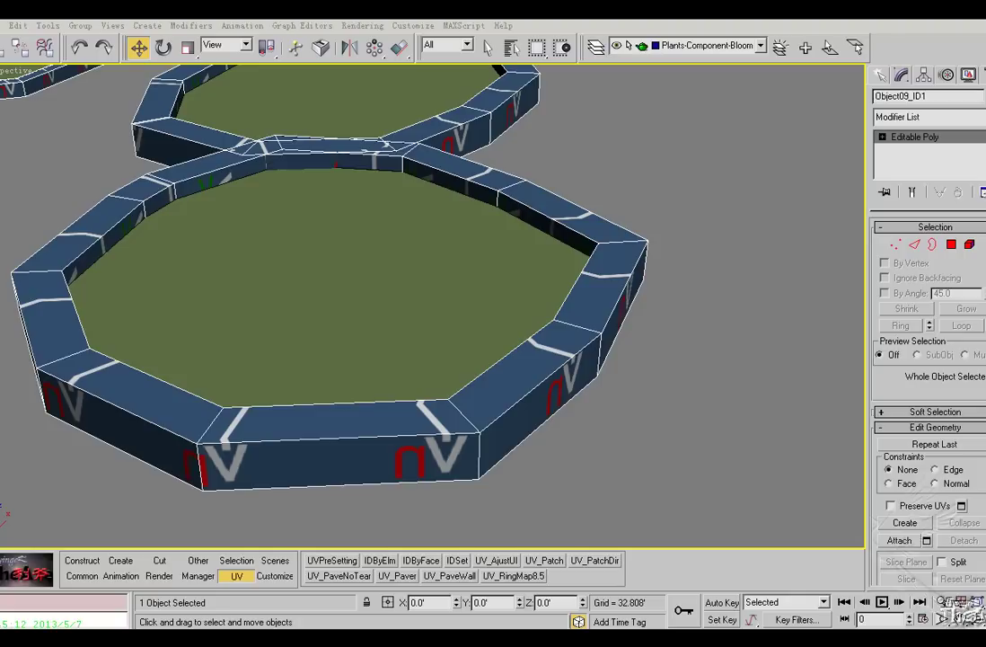
Select the front curbstone ring as an element and pave its UVs with UV_PaveNoTear
middle_click_drag(530, 326, 554, 324)
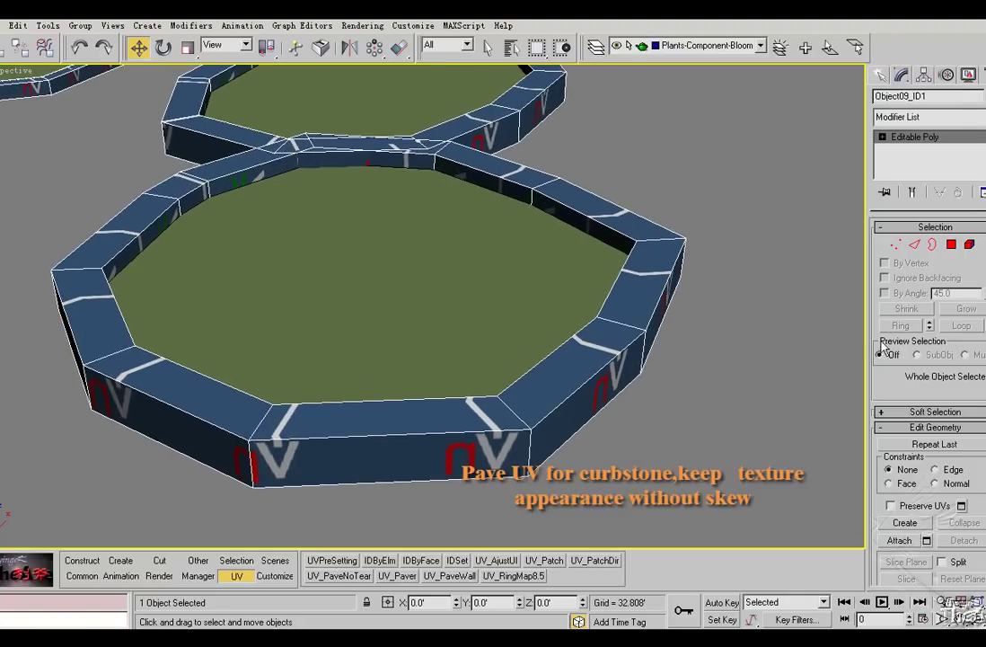
left_click(970, 244)
left_click(595, 374)
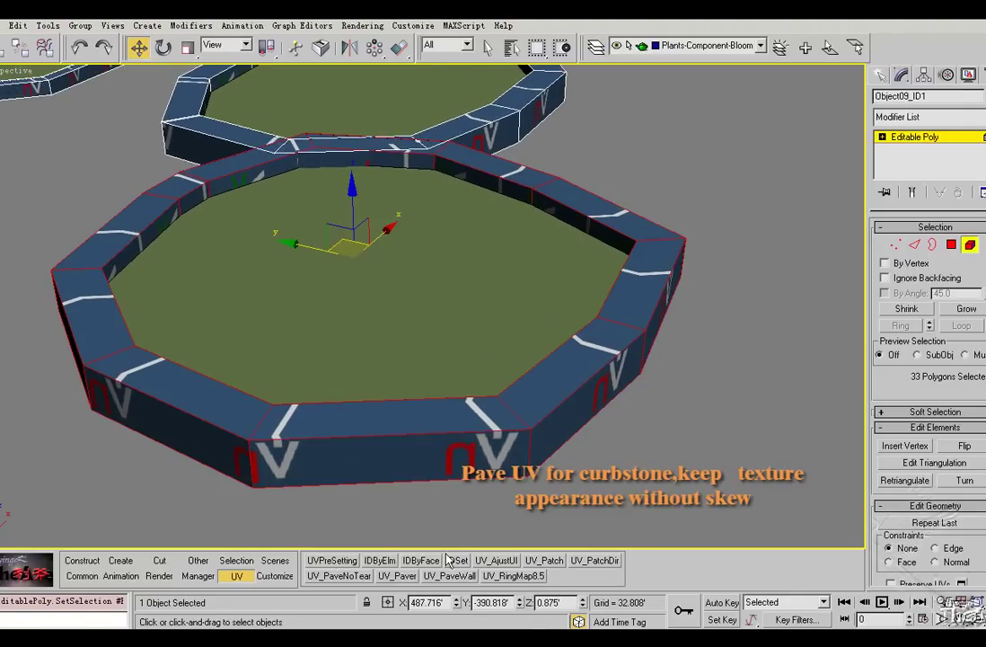
left_click(347, 577)
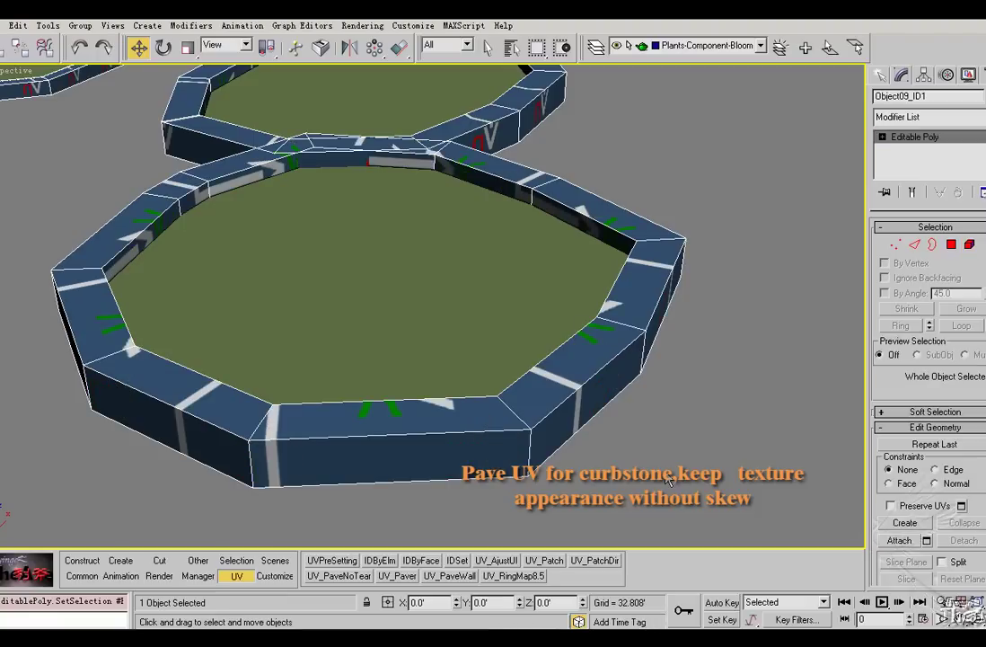
middle_click_drag(534, 395, 483, 364)
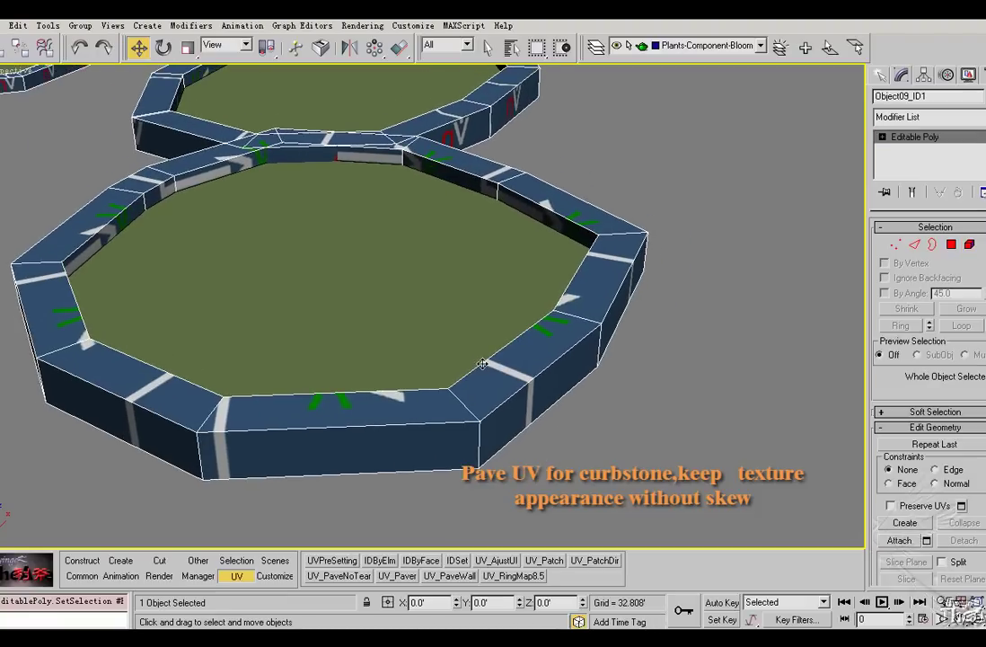
Set the UV preset widths to 0.804 from the curb's top cross edge and adjoining outer vertical edge
left_click(347, 559)
left_click_drag(499, 240, 710, 282)
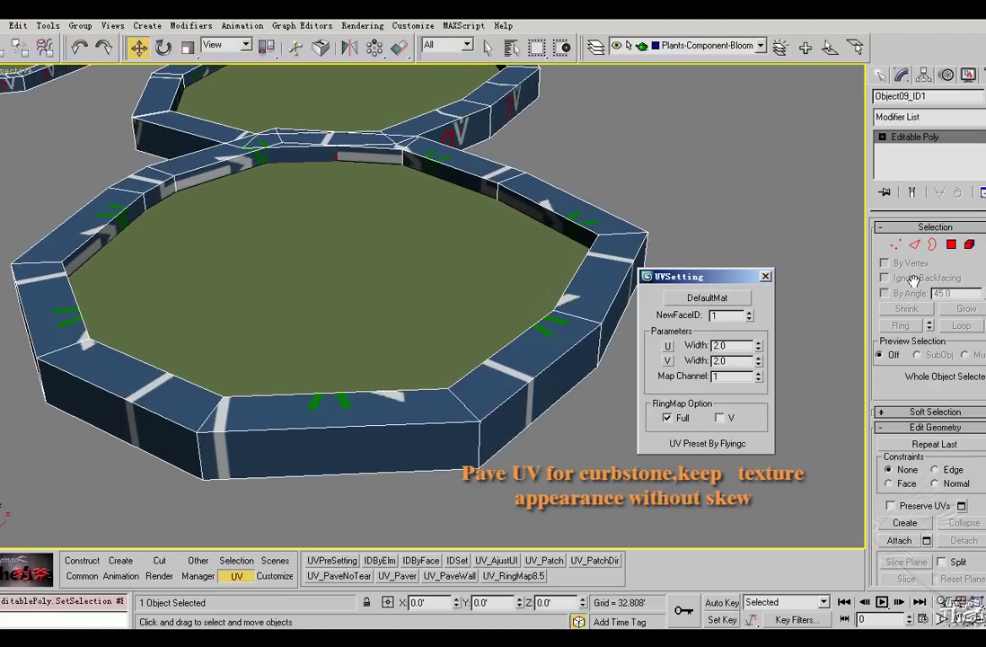
left_click(914, 244)
left_click(616, 312)
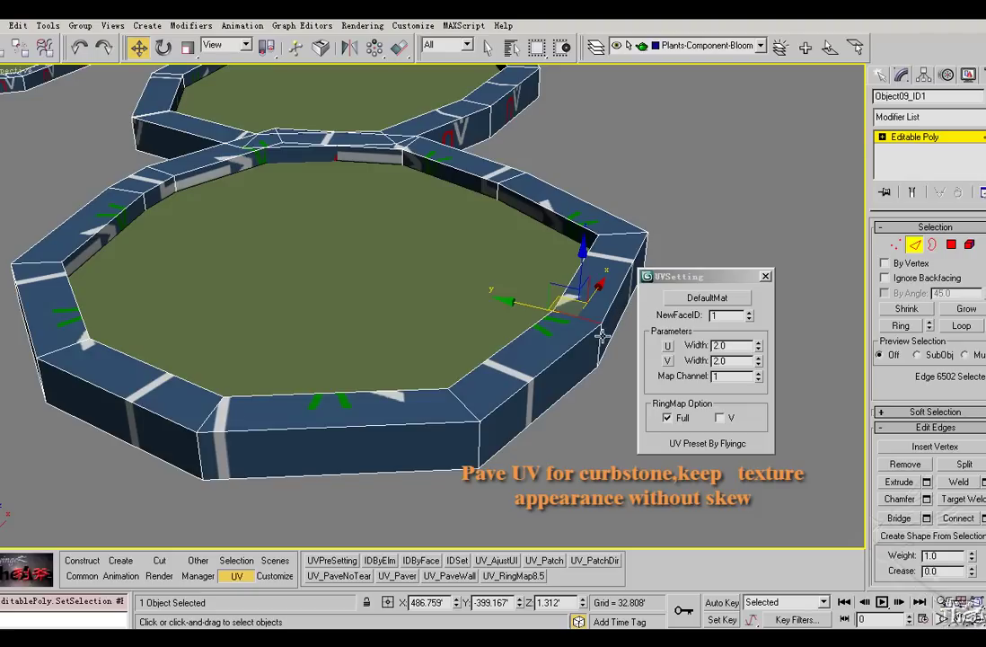
left_click(601, 341, "ctrl")
left_click(668, 346)
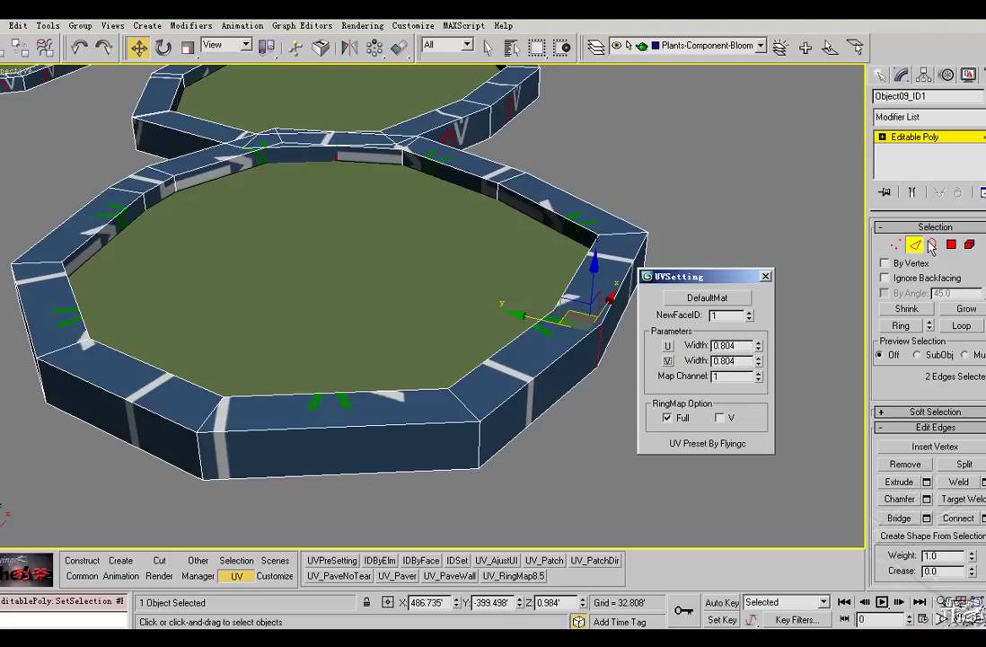
Select the curb ring's faces and its outer bottom border, and repave the UVs with UV_PaveNoTear
left_click(970, 244)
left_click(584, 326)
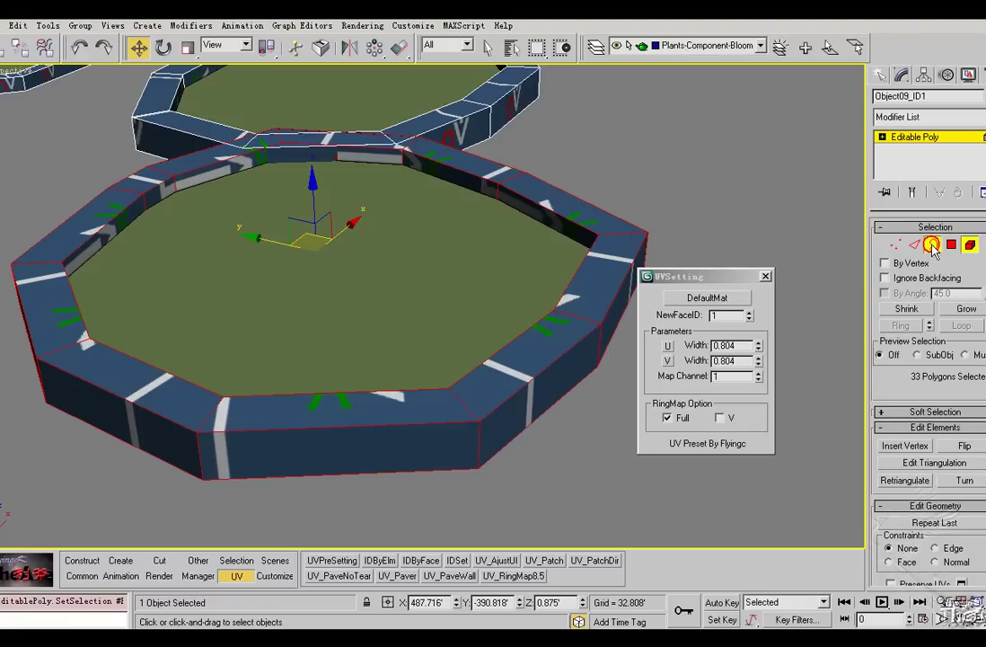
left_click(931, 245)
left_click(551, 412)
left_click(338, 576)
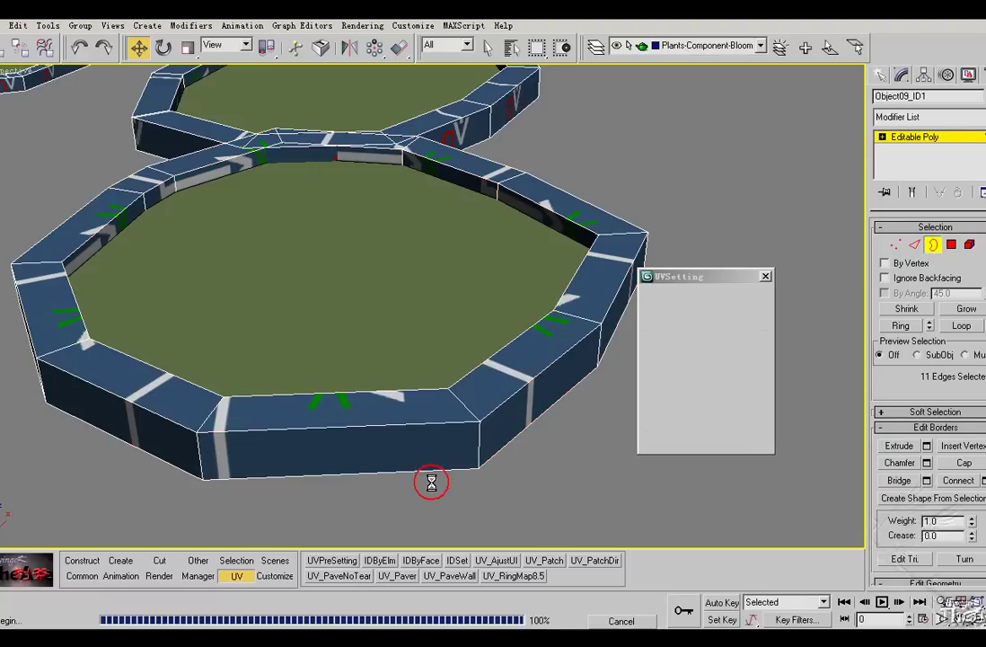
Loop-select the open curb's outer bottom edges and repave the curb element's UVs with UV_PaveNoTear
scroll(498, 441, "down", 8)
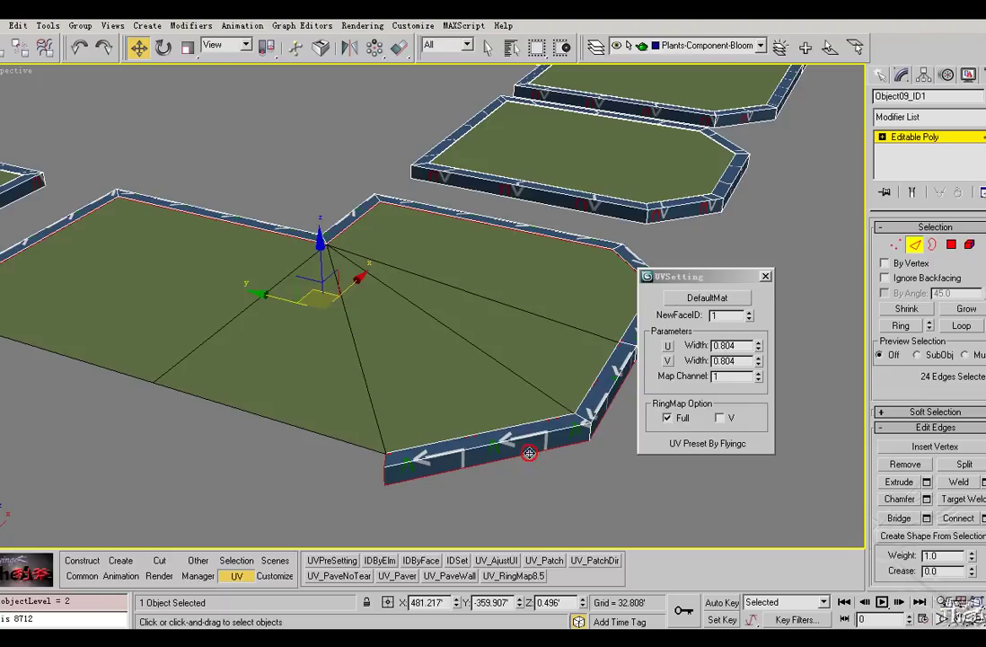
left_click(529, 453)
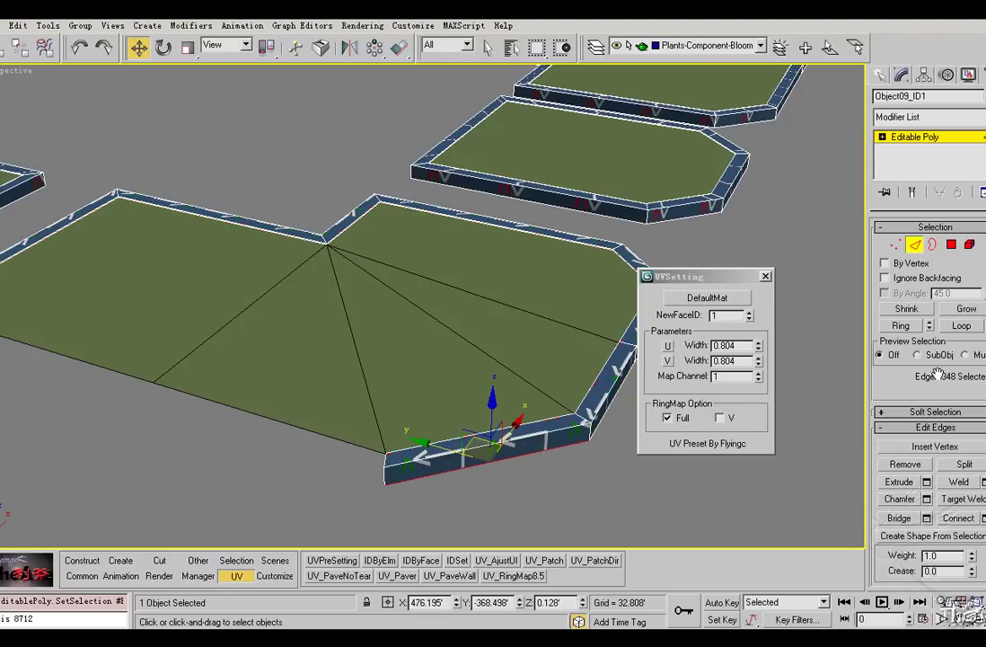
left_click(958, 327)
left_click(970, 245)
left_click(338, 576)
middle_click_drag(485, 527, 285, 361)
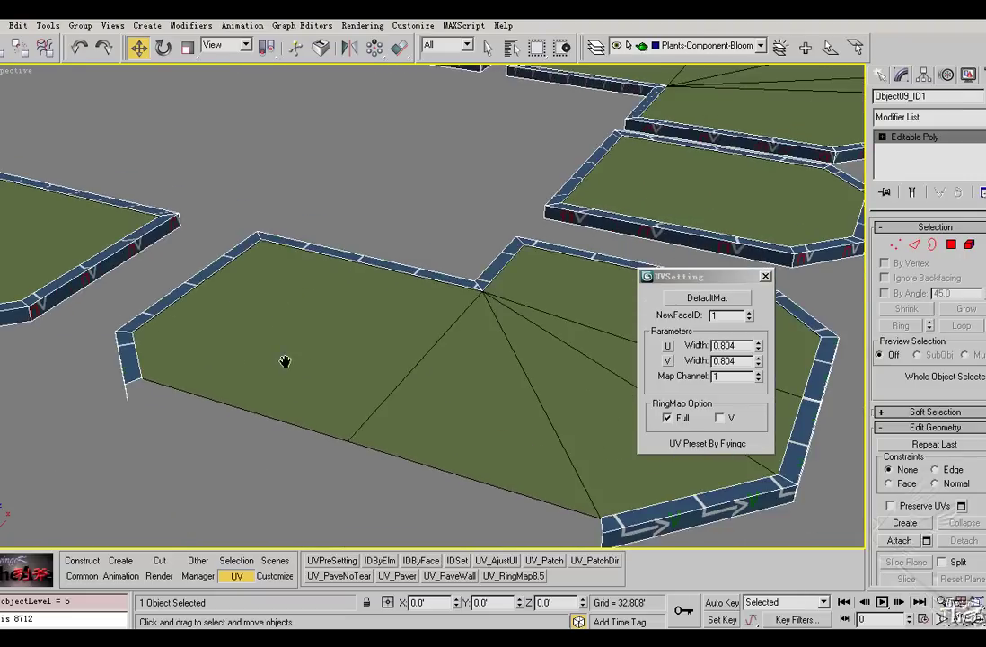
scroll(285, 361, "down", 3)
middle_click_drag(377, 356, 270, 370)
Select the pool floor polygon and convert the selection to its boundary edges
scroll(270, 370, "up", 3)
middle_click_drag(425, 431, 361, 392)
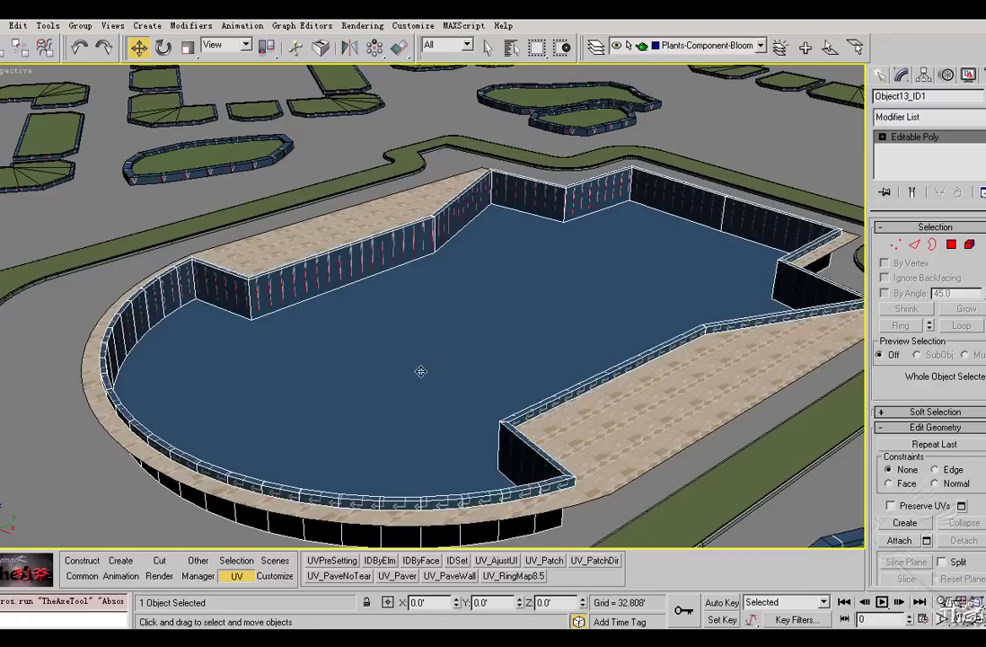
left_click(952, 244)
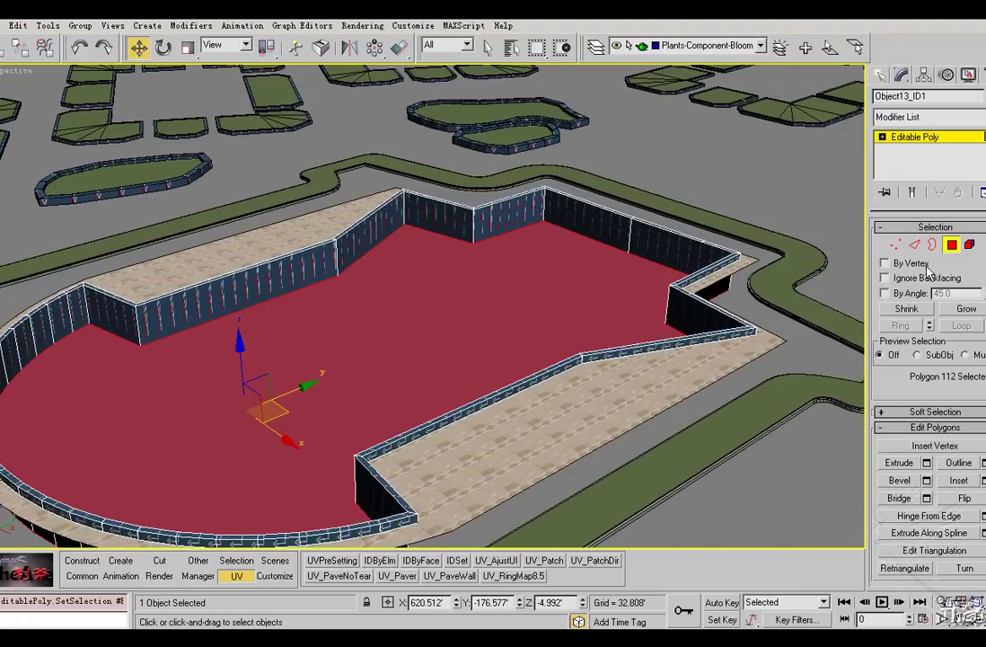
right_click(413, 326)
left_click(371, 199)
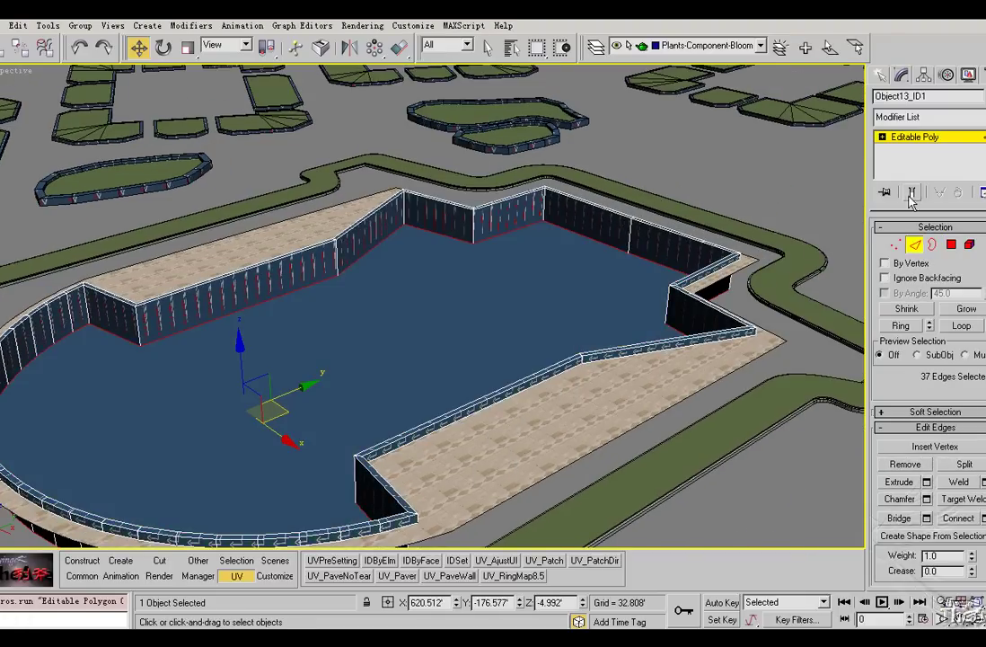
Select the pool element's polygons without the floor and pave the walls' UVs with UV_PaveNoTear
left_click(967, 247)
left_click(568, 203)
left_click(954, 245)
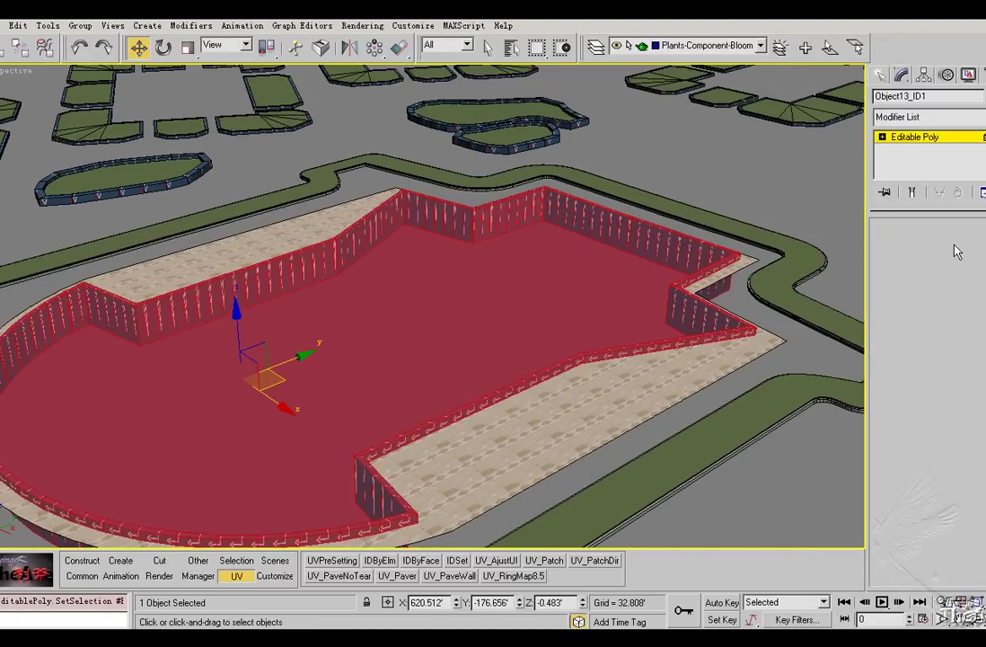
left_click(453, 299, "alt")
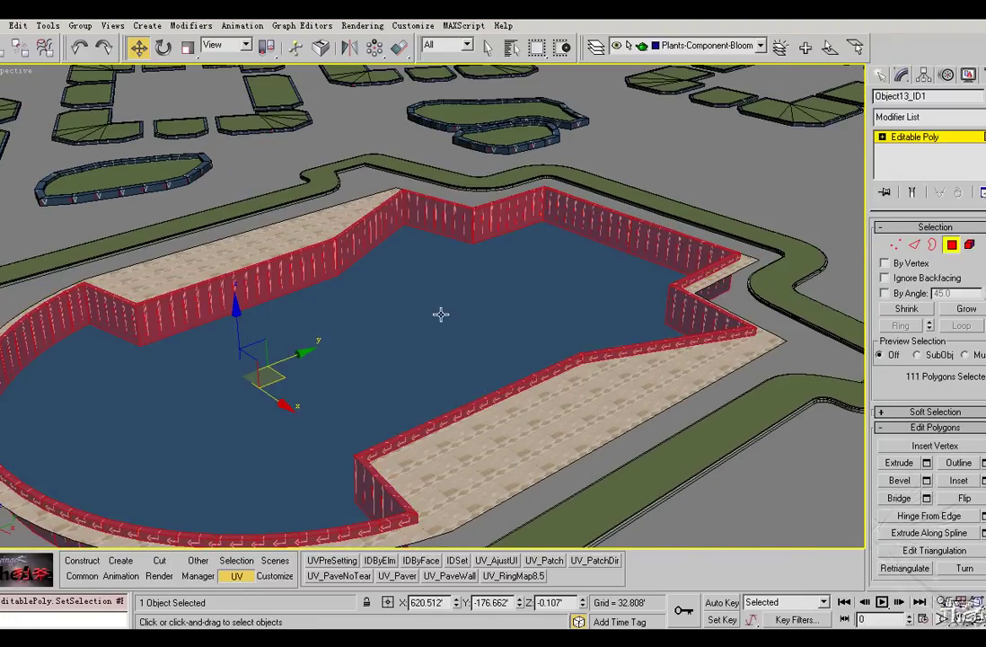
left_click(334, 580)
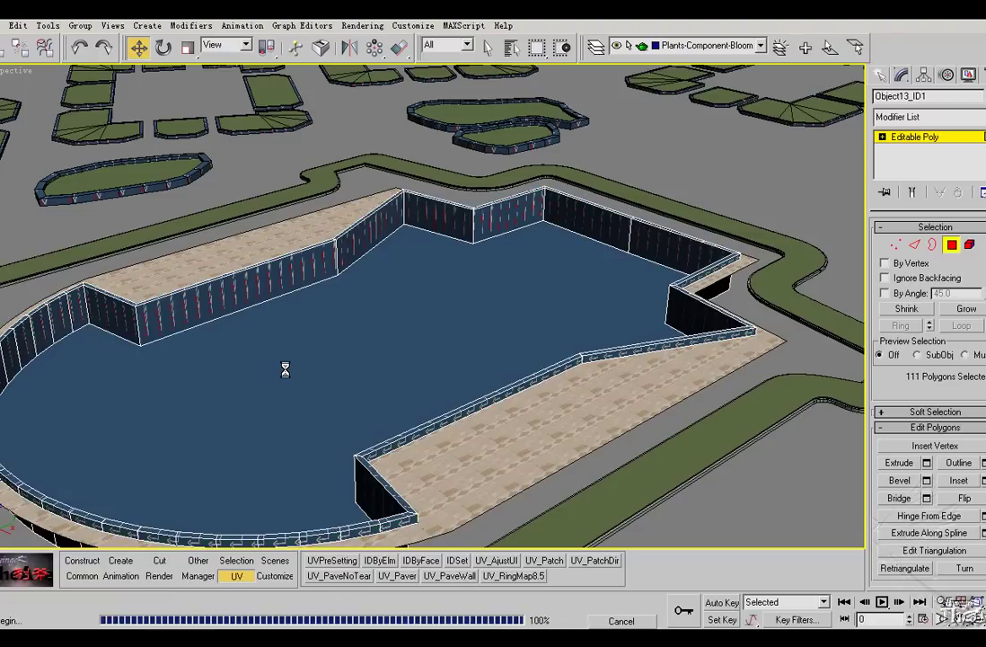
middle_click_drag(286, 369, 458, 319)
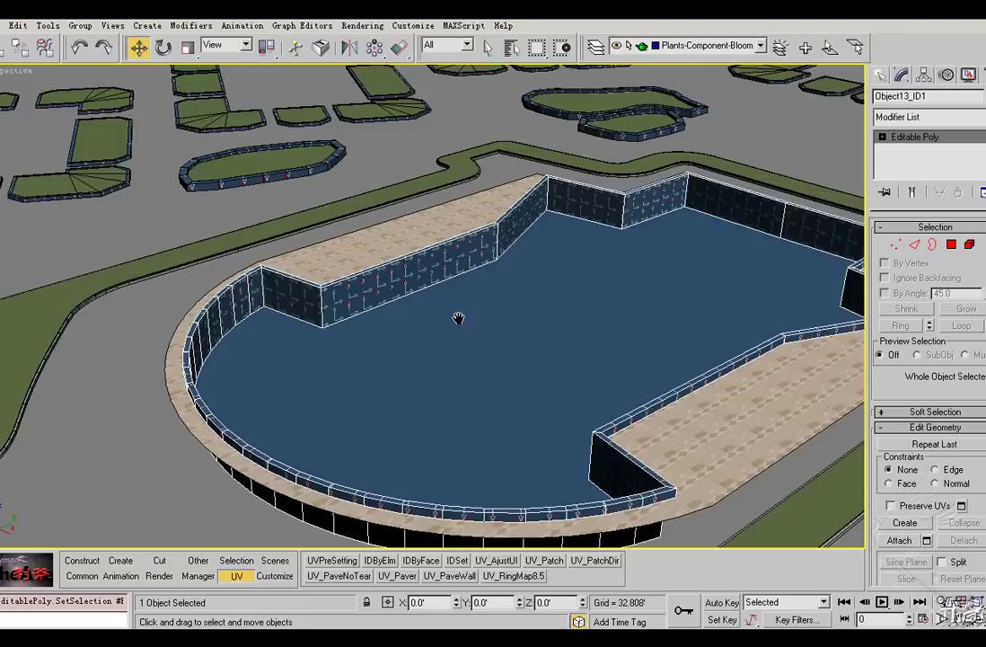
Rescale the pool wall UVs with UV_AjustUI, taking the 1.852 width from the vertical edge at the wall's near corner
scroll(373, 330, "up", 5)
middle_click_drag(373, 330, 577, 403)
key("2")
left_click(494, 562)
left_click_drag(491, 218, 603, 269)
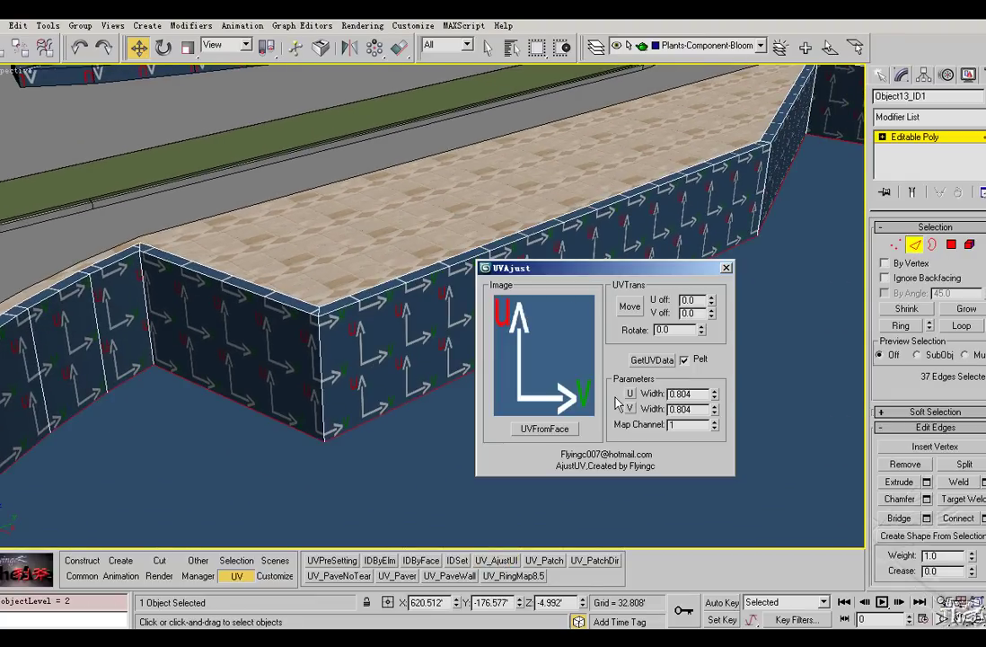
left_click(320, 325)
left_click(630, 395)
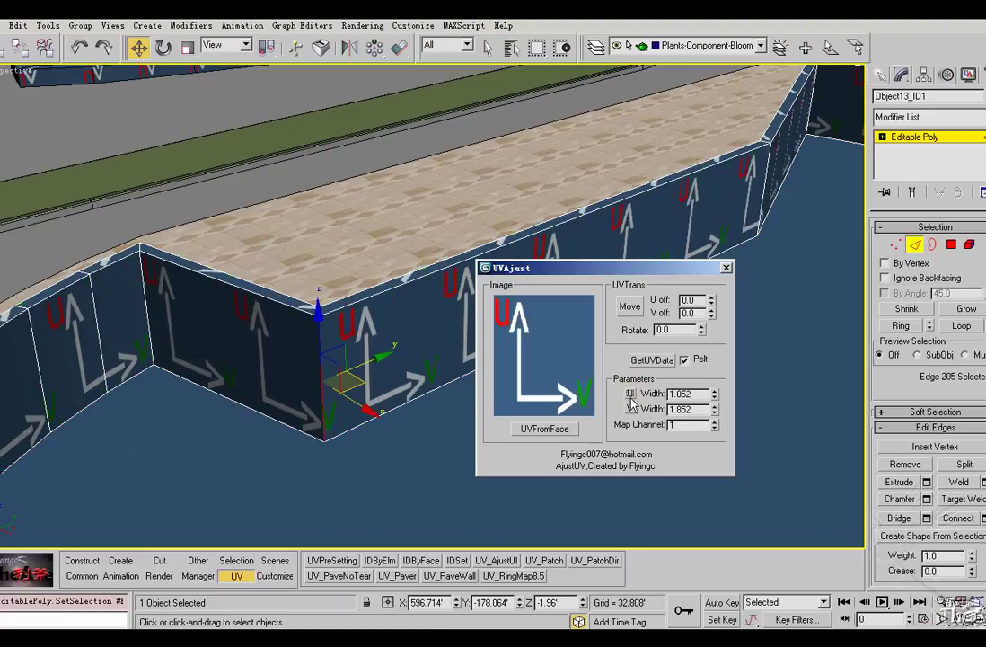
mouse_move(719, 398)
left_mouse_down()
mouse_move(714, 388)
mouse_move(716, 416)
left_mouse_up()
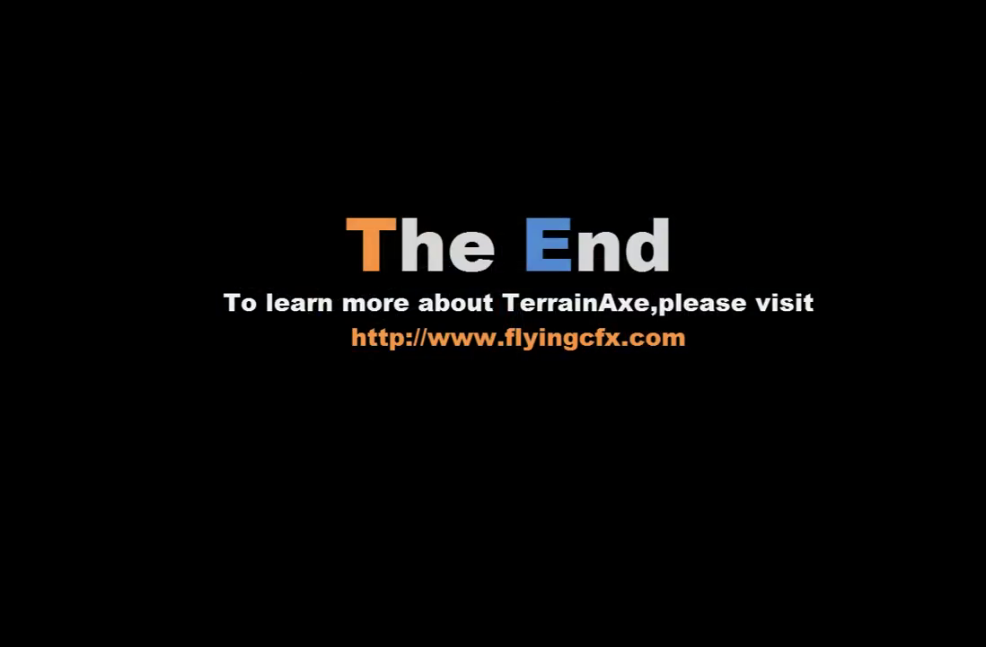